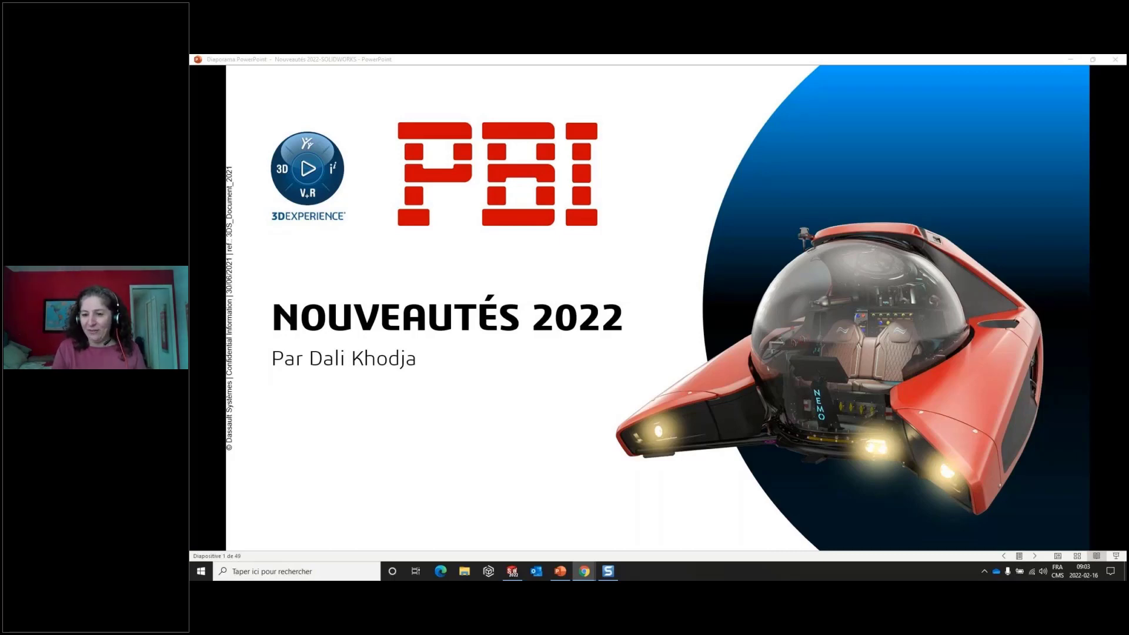
- Advance the slideshow from the title slide to the Prise de mesure slide of the Interface Utilisateur section
click(934, 406)
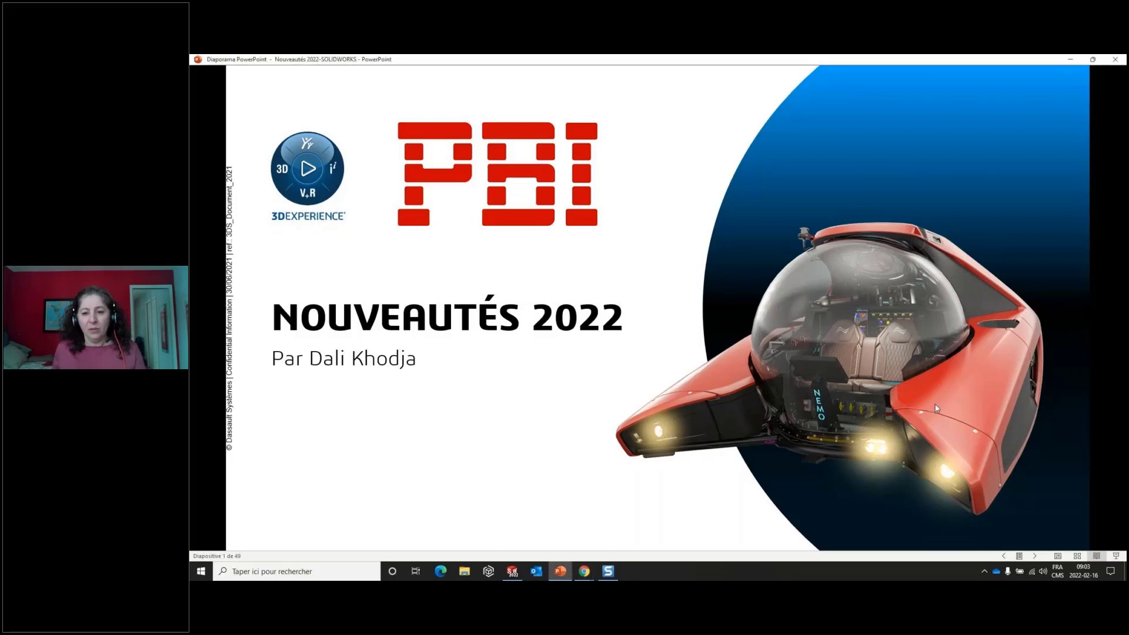
click(1035, 555)
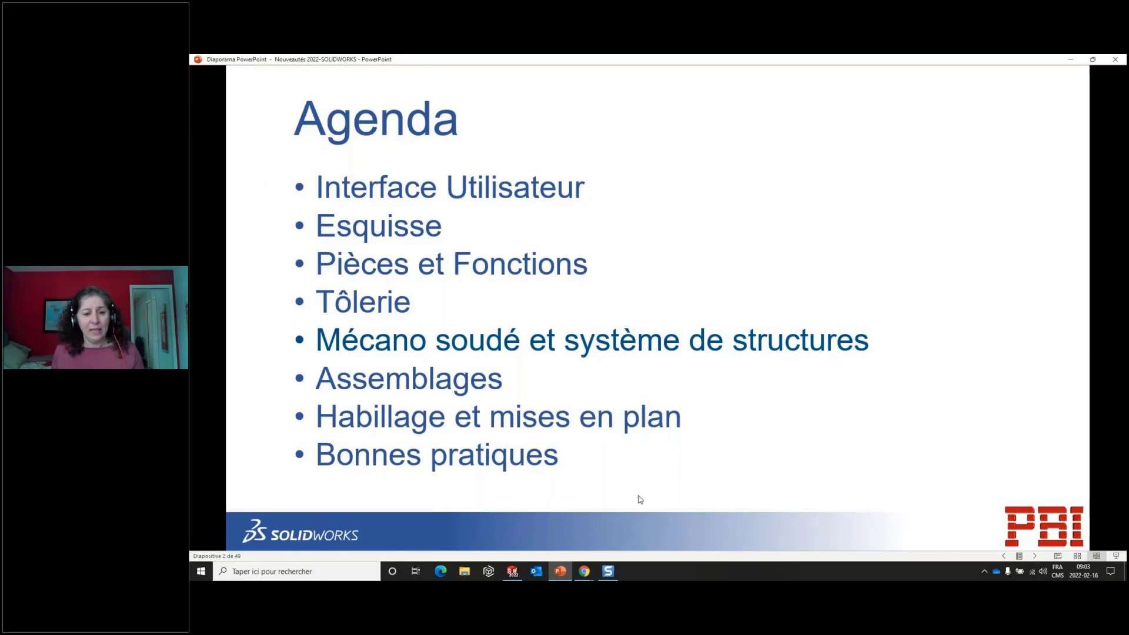
click(1048, 381)
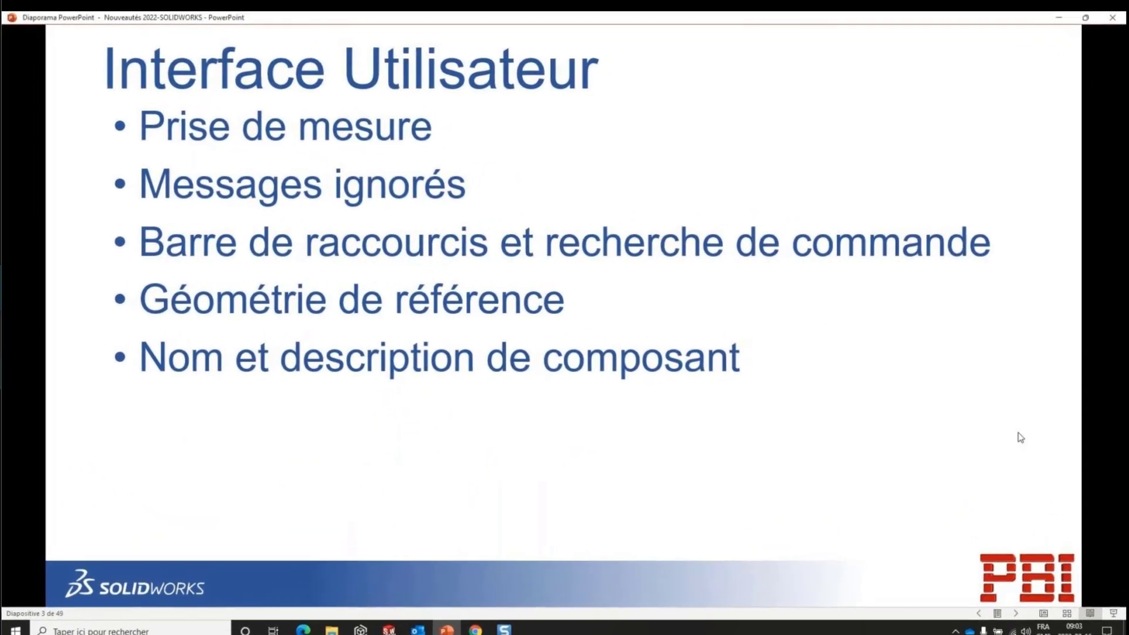
click(985, 403)
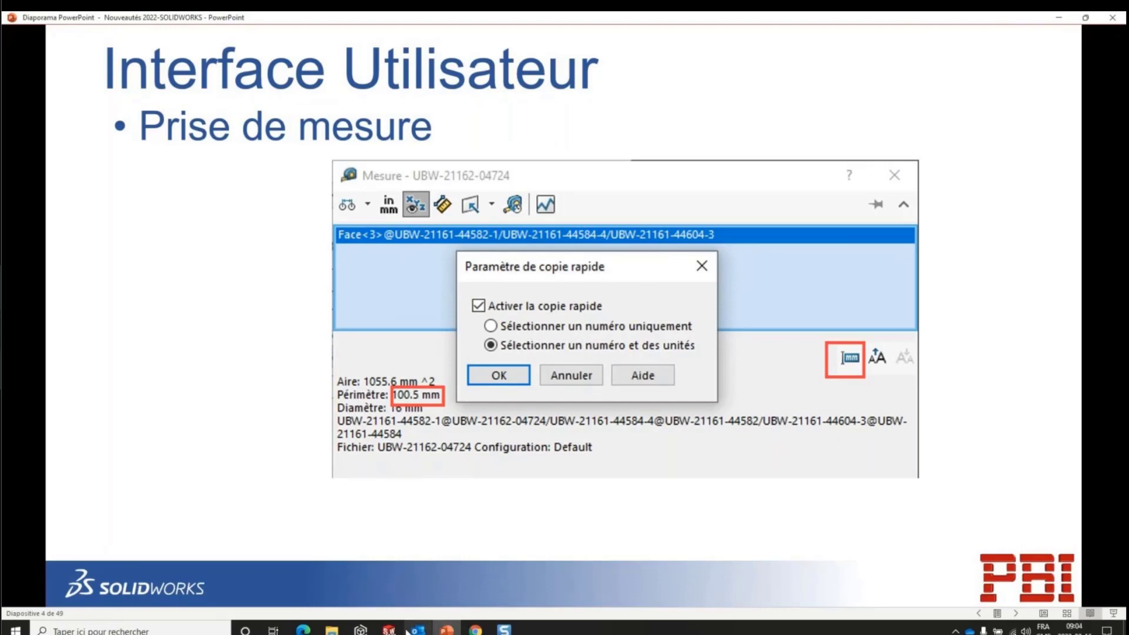
- Switch to SOLIDWORKS, select the rod end's two opposite flat faces, copy their normal distance, and clear the selection
click(389, 631)
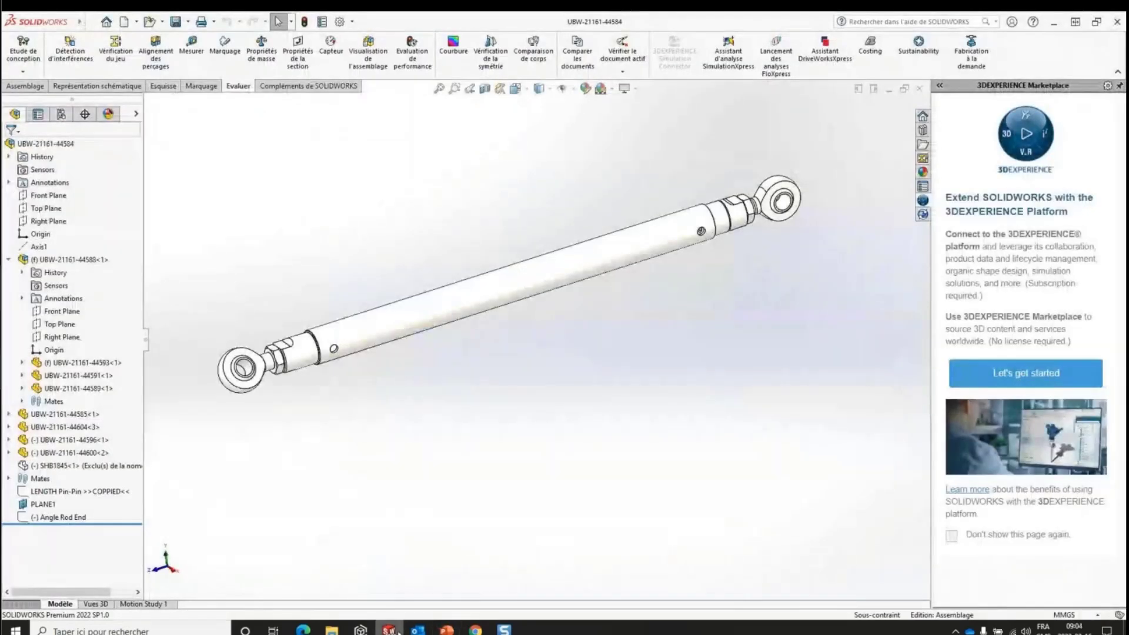
scroll(255, 377, down, 3)
scroll(321, 384, down, 4)
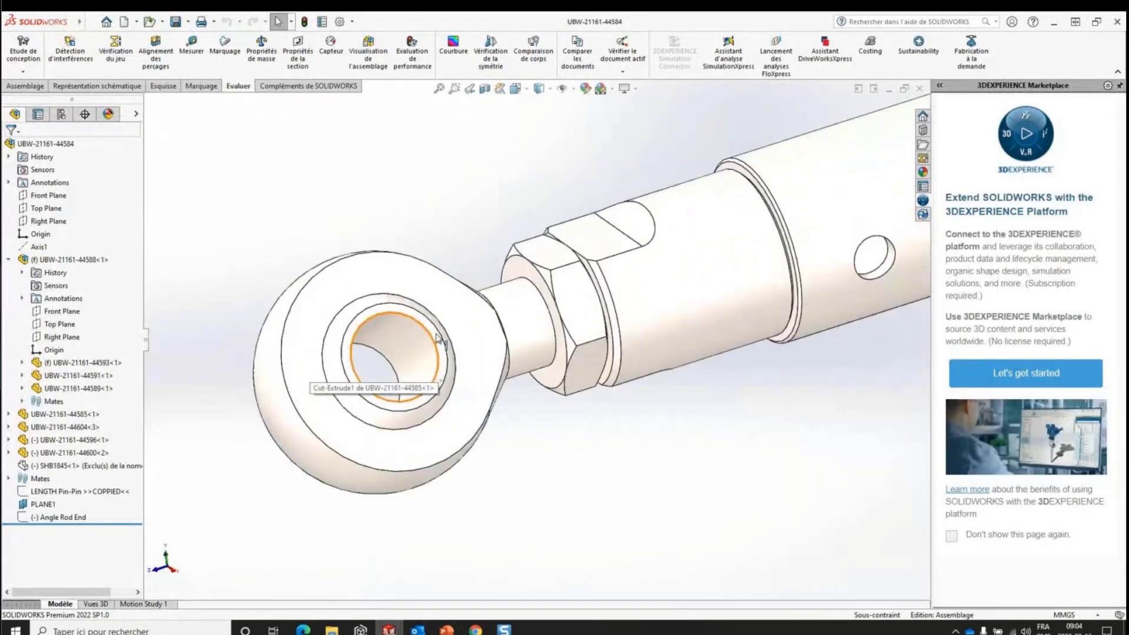
middle_drag(322, 385, 459, 395)
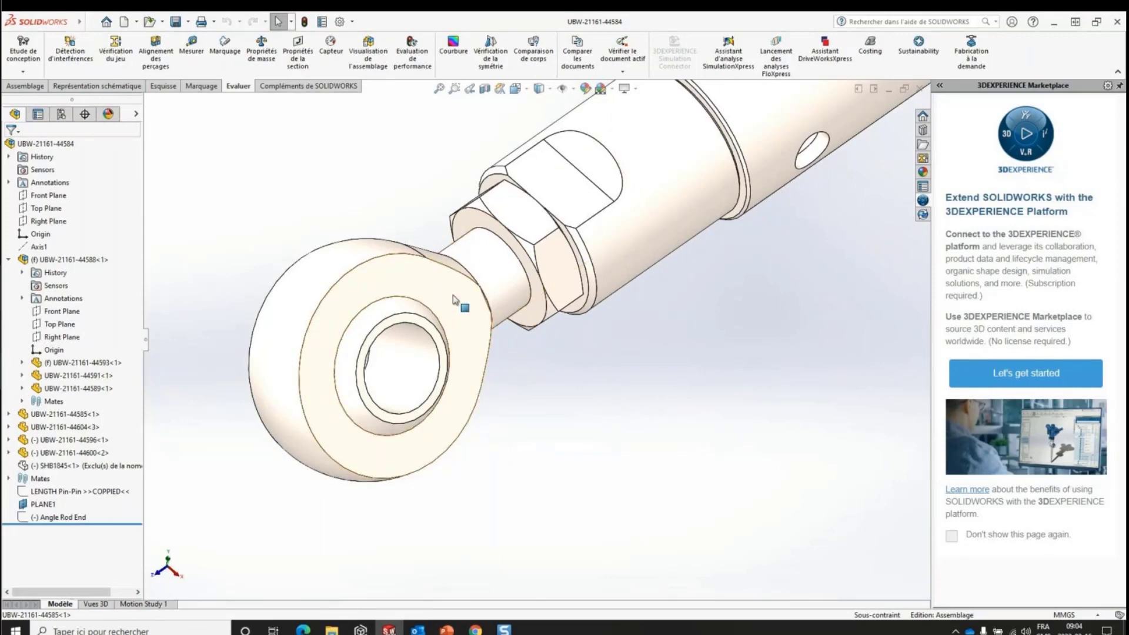
click(454, 305)
middle_drag(427, 299, 405, 288)
click(403, 288)
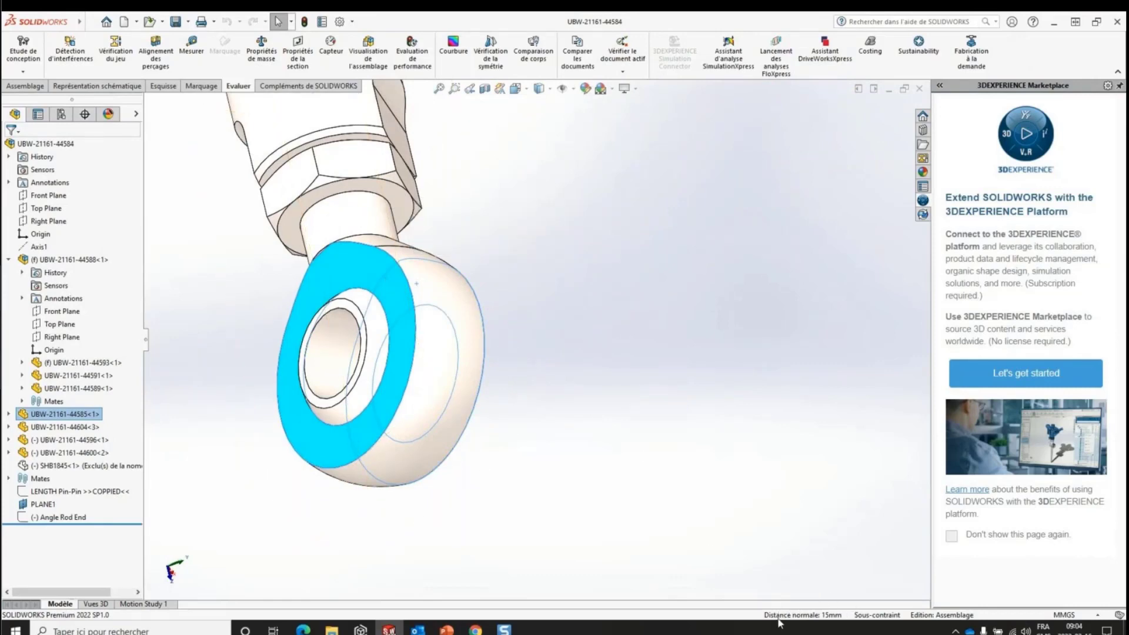
click(837, 614)
click(662, 461)
middle_drag(665, 461, 557, 343)
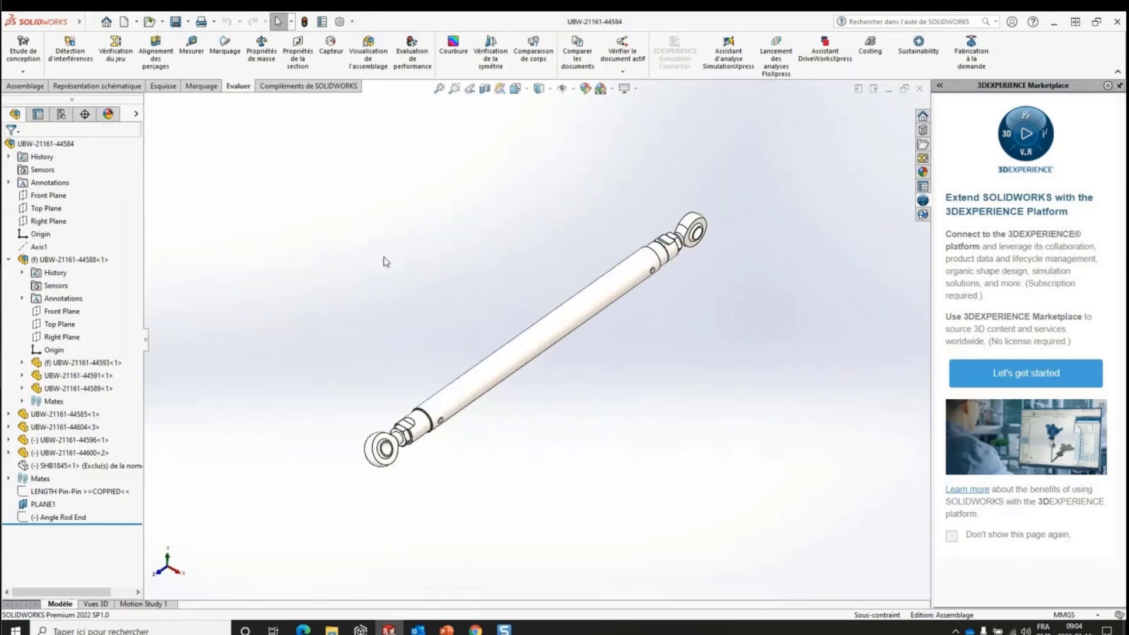
- Measure the cylindrical bore face of the lower rod end and copy its perimeter value
click(192, 48)
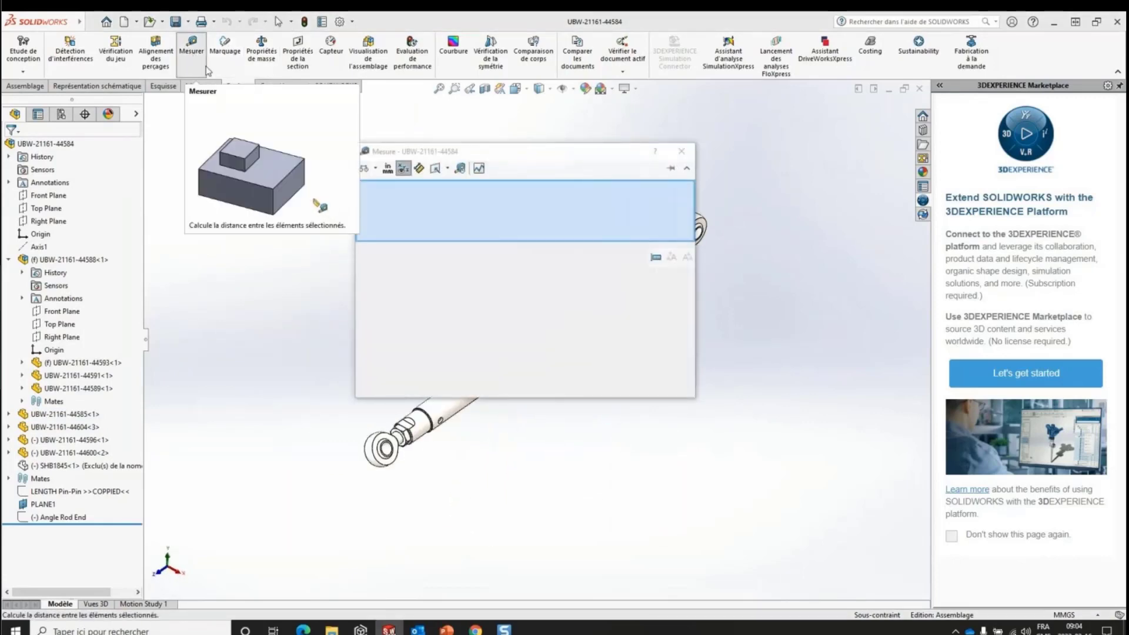
drag(544, 152, 734, 214)
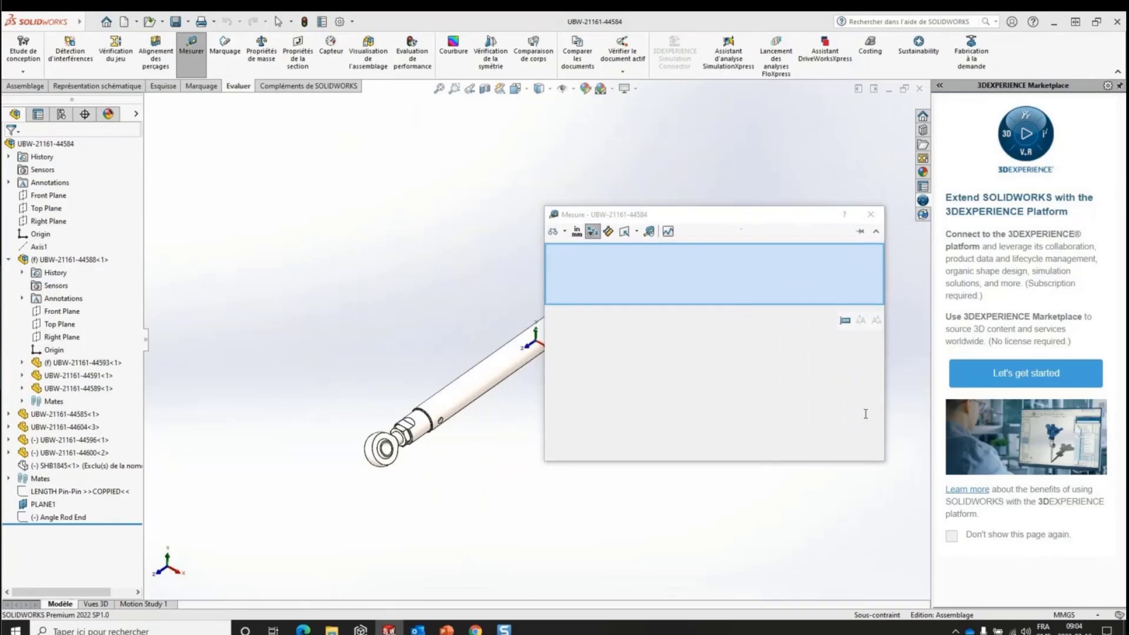
click(846, 322)
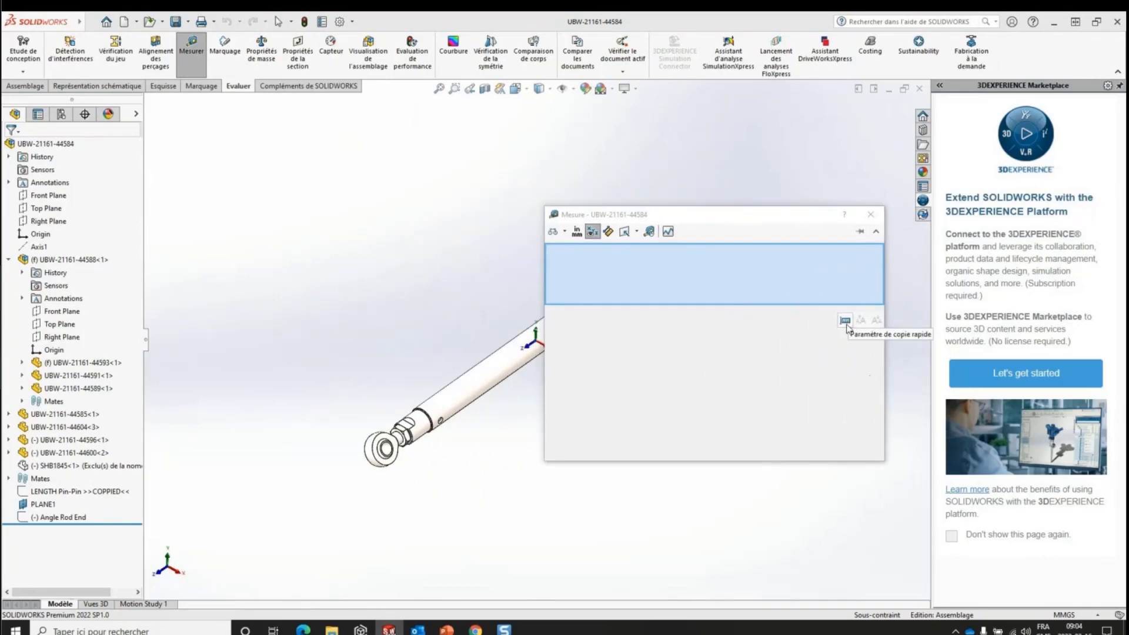
scroll(406, 447, down, 6)
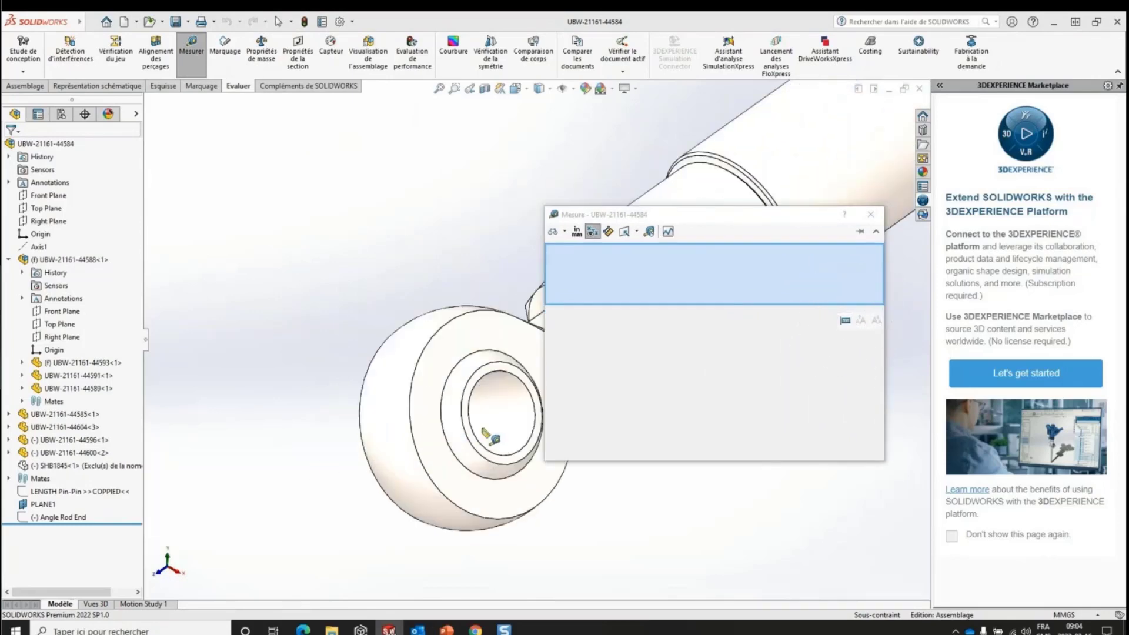
click(498, 418)
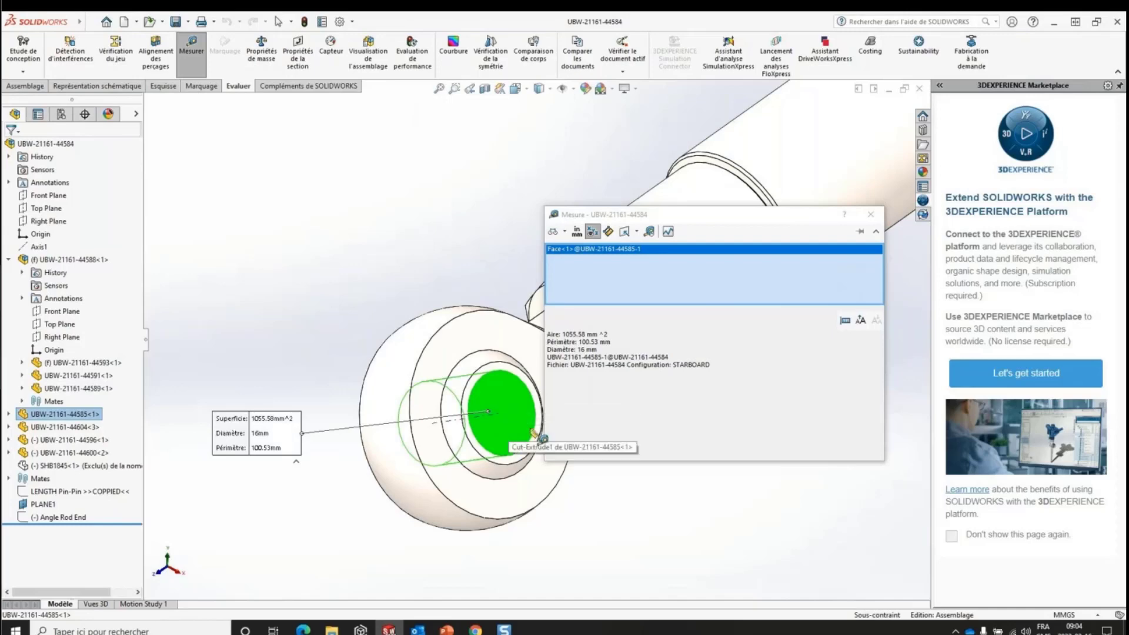
click(590, 343)
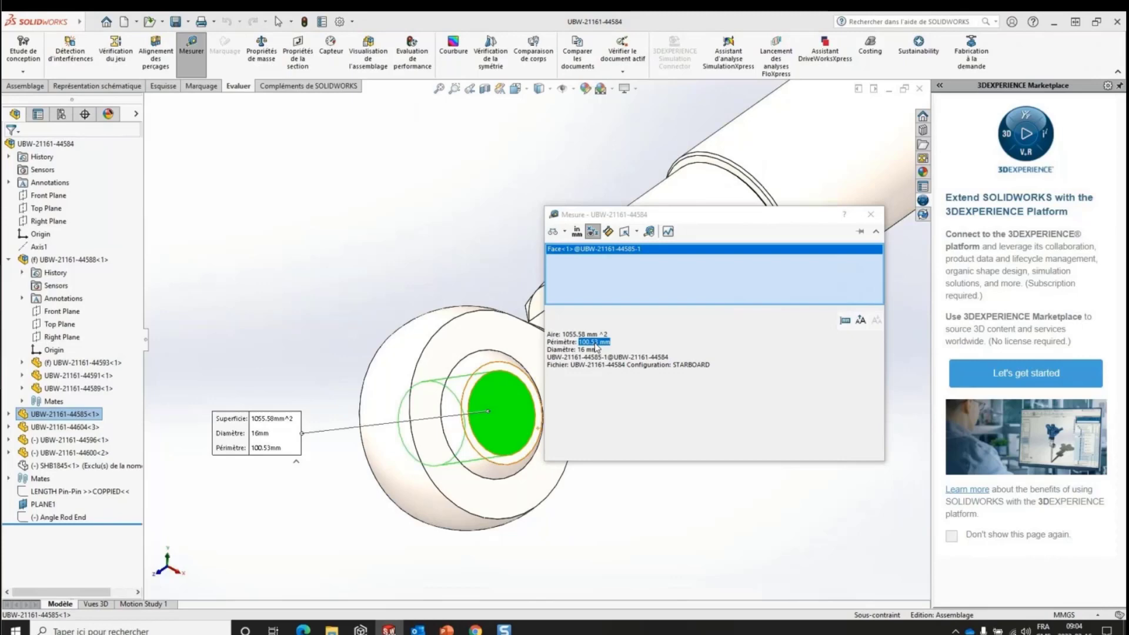
- Set the Measure tool's quick copy option to Sélectionner un numéro uniquement
click(845, 321)
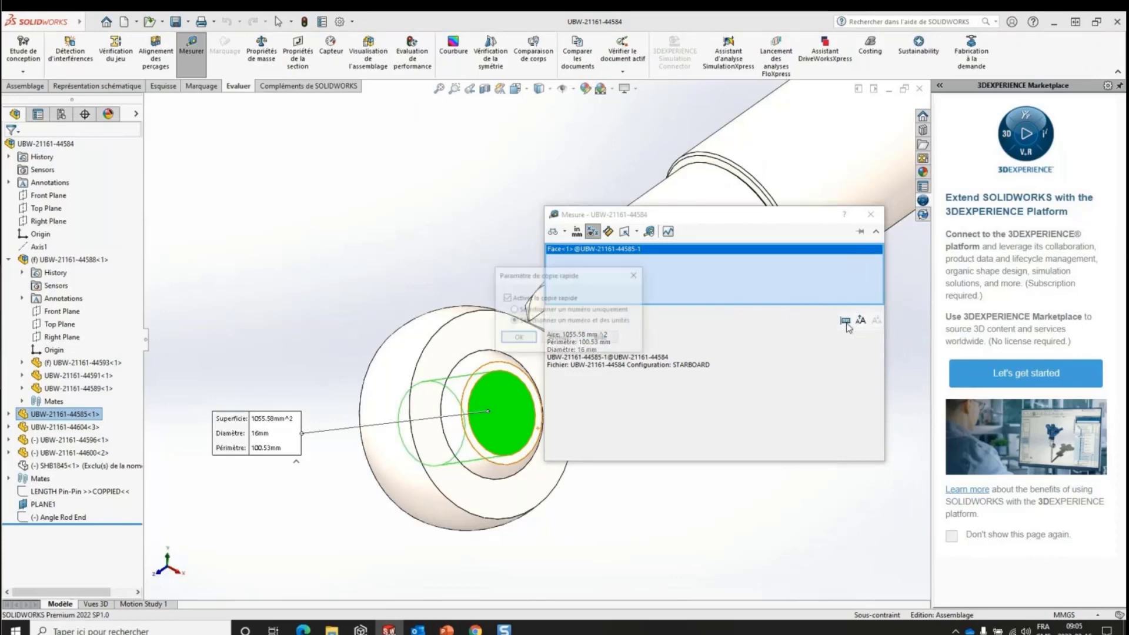
click(514, 309)
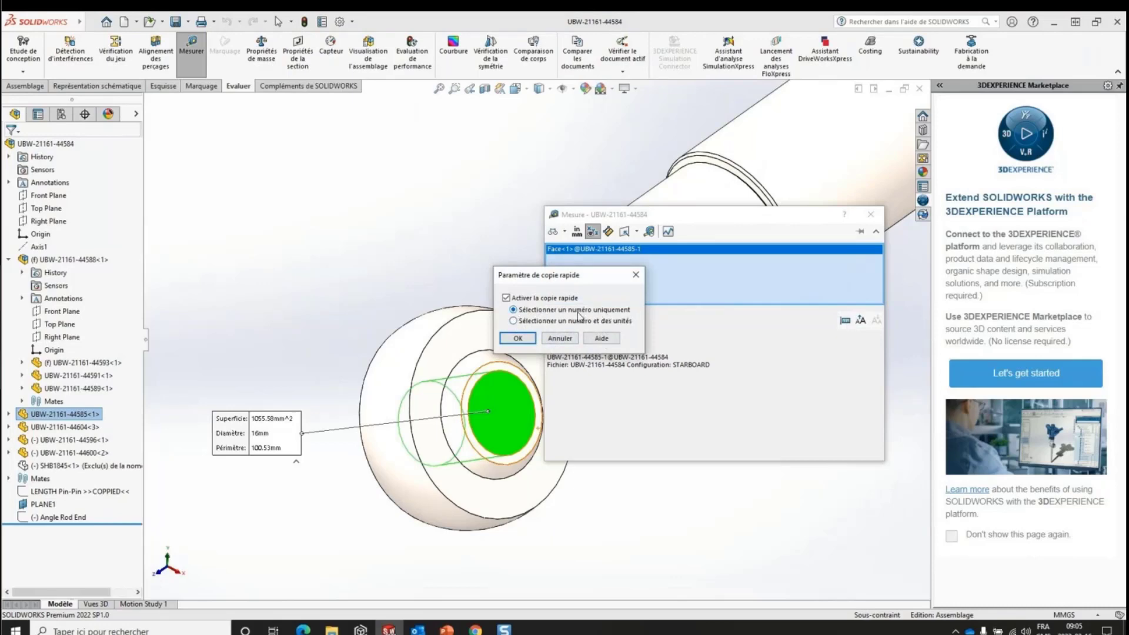
click(518, 338)
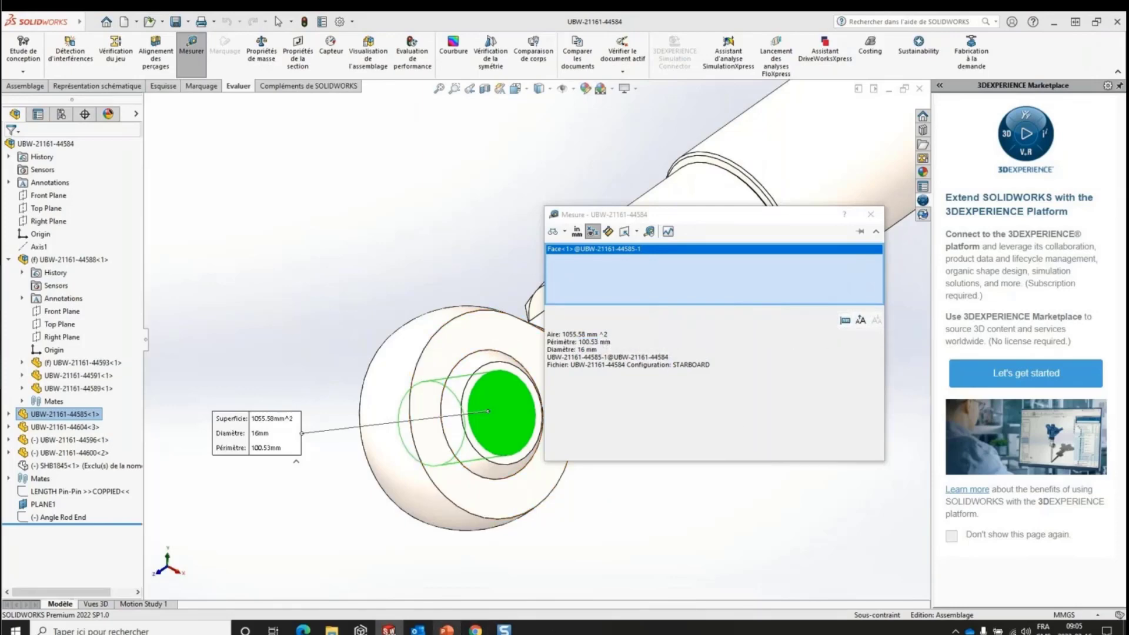
- Switch to PowerPoint to present the Messages ignorés slides, and close the Measure tool in SOLIDWORKS
click(446, 630)
key(Right)
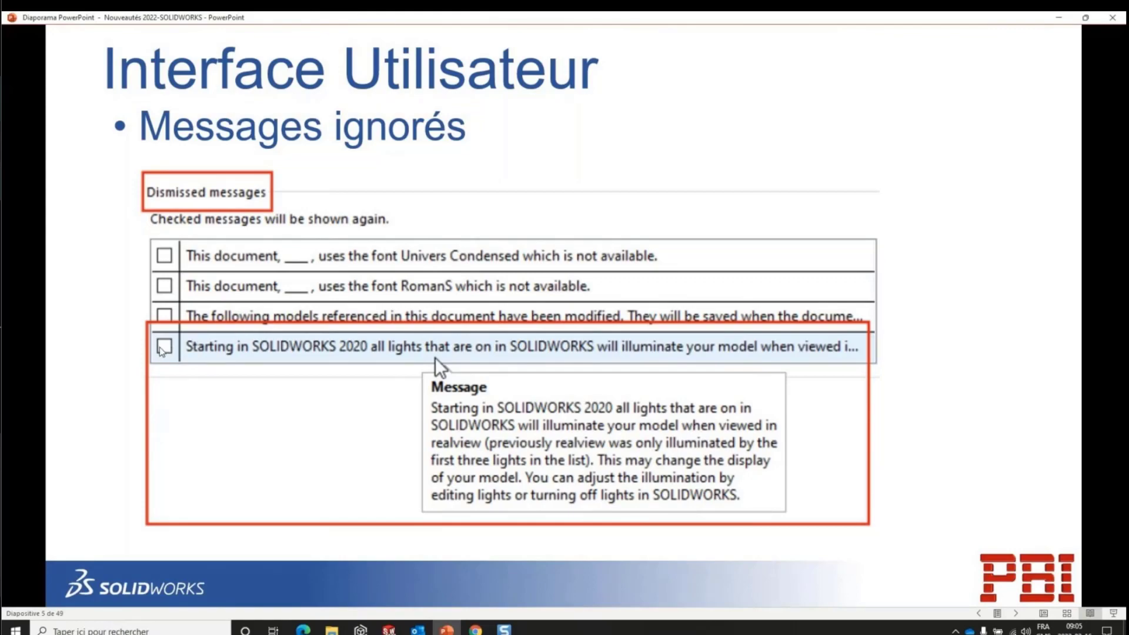
click(389, 630)
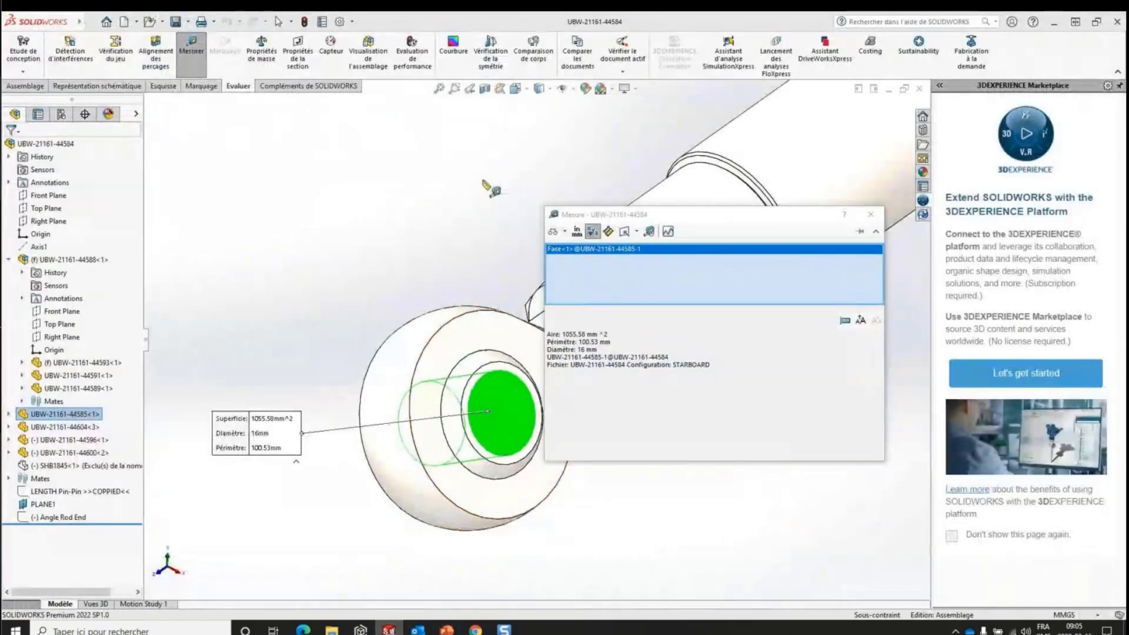
click(870, 215)
click(429, 192)
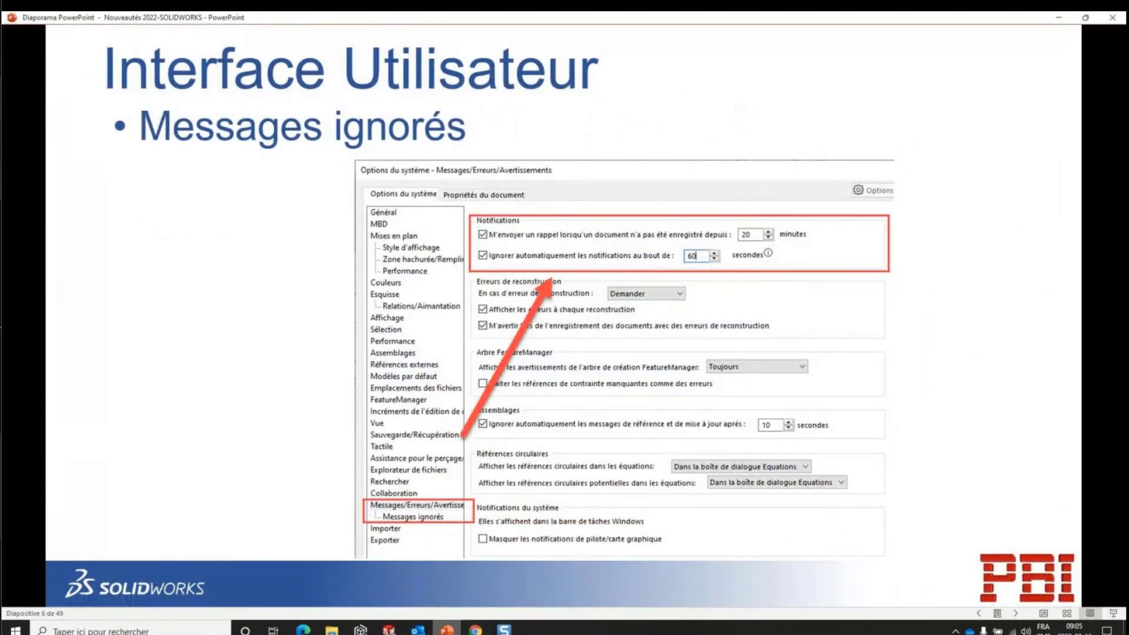
- Review the Messages/Erreurs/Avertissements and Messages ignorés system options in SOLIDWORKS, cancel without changes, and return to PowerPoint
click(389, 630)
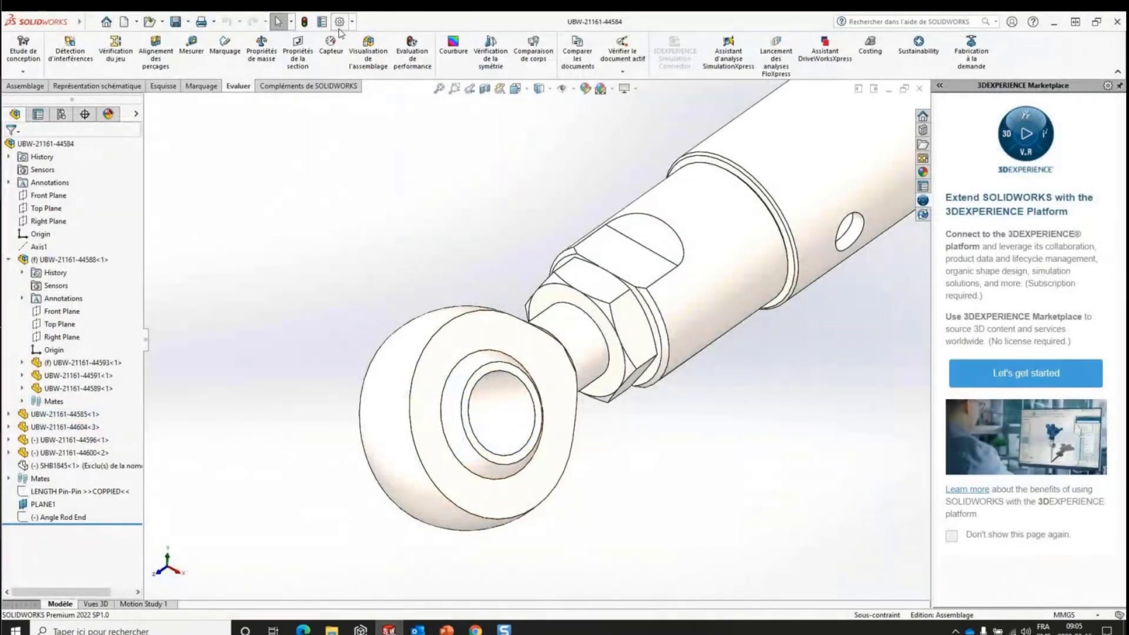
click(339, 23)
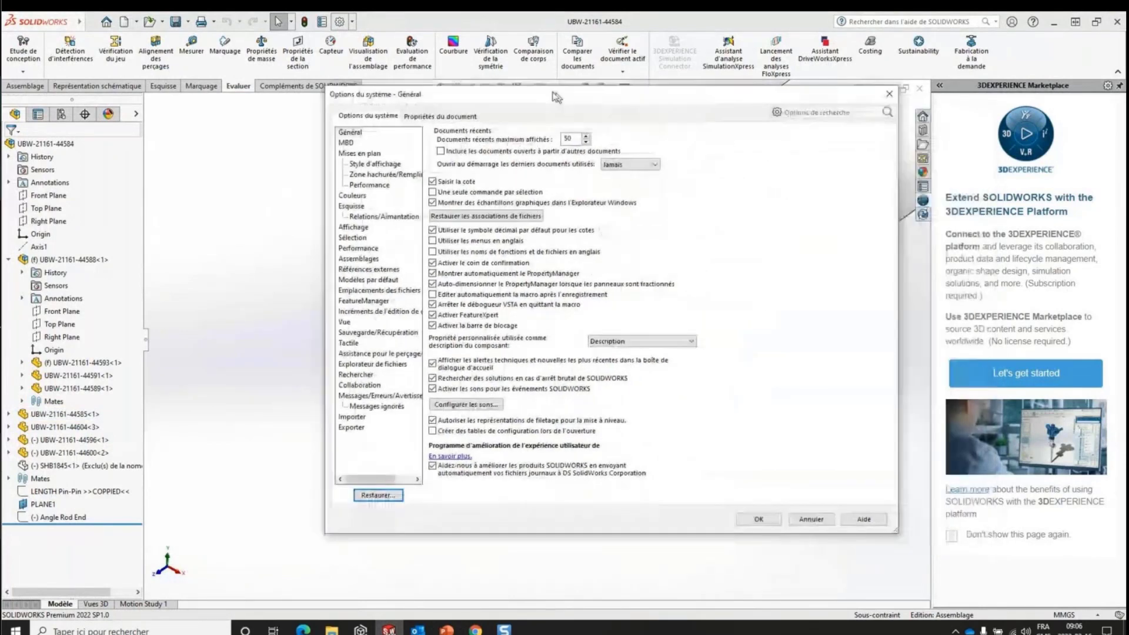
drag(555, 97, 524, 79)
click(360, 379)
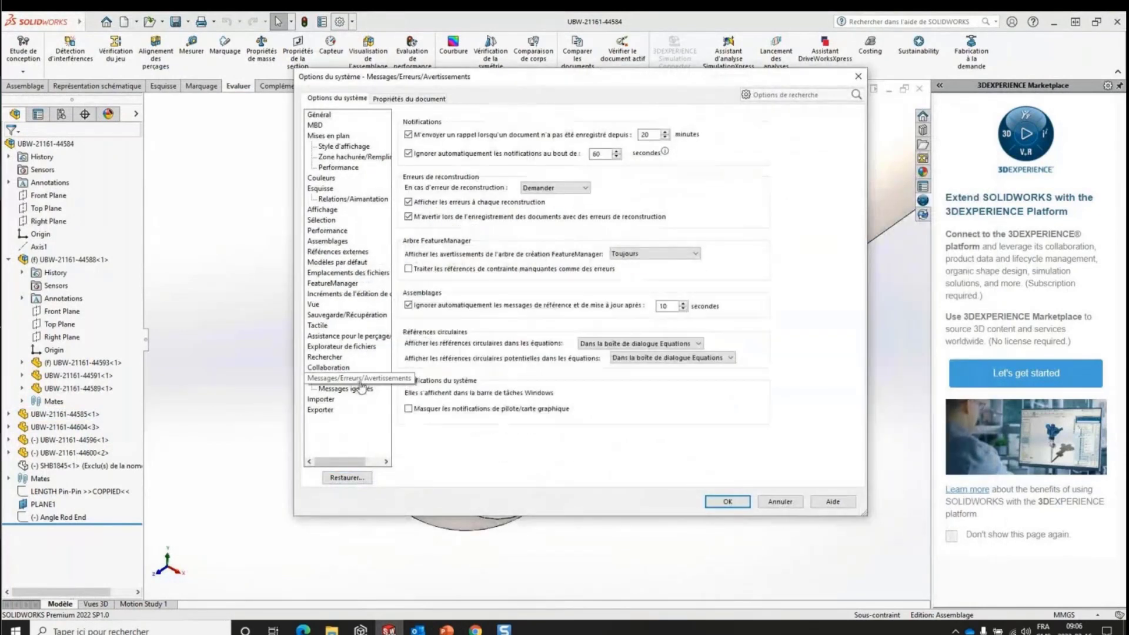
click(352, 390)
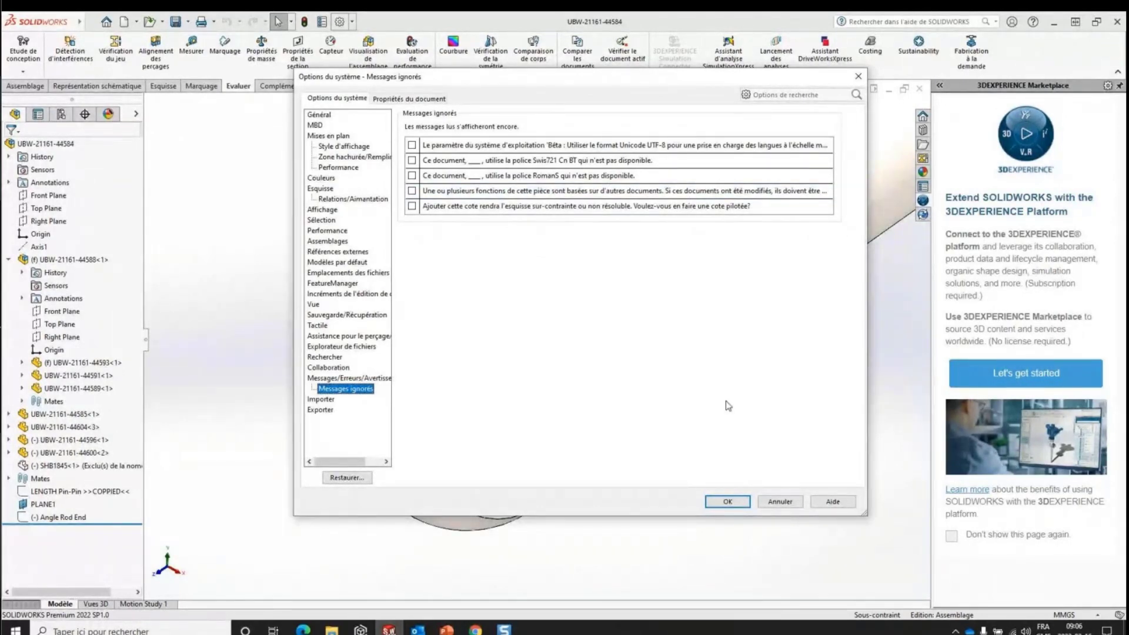
key(Up)
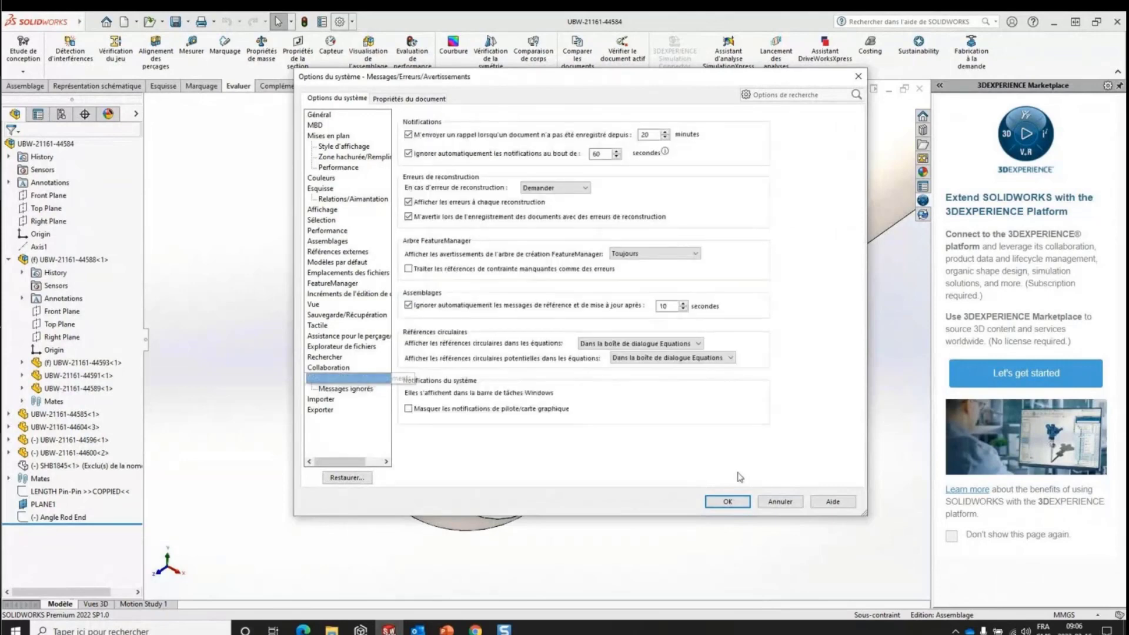
click(780, 502)
click(446, 630)
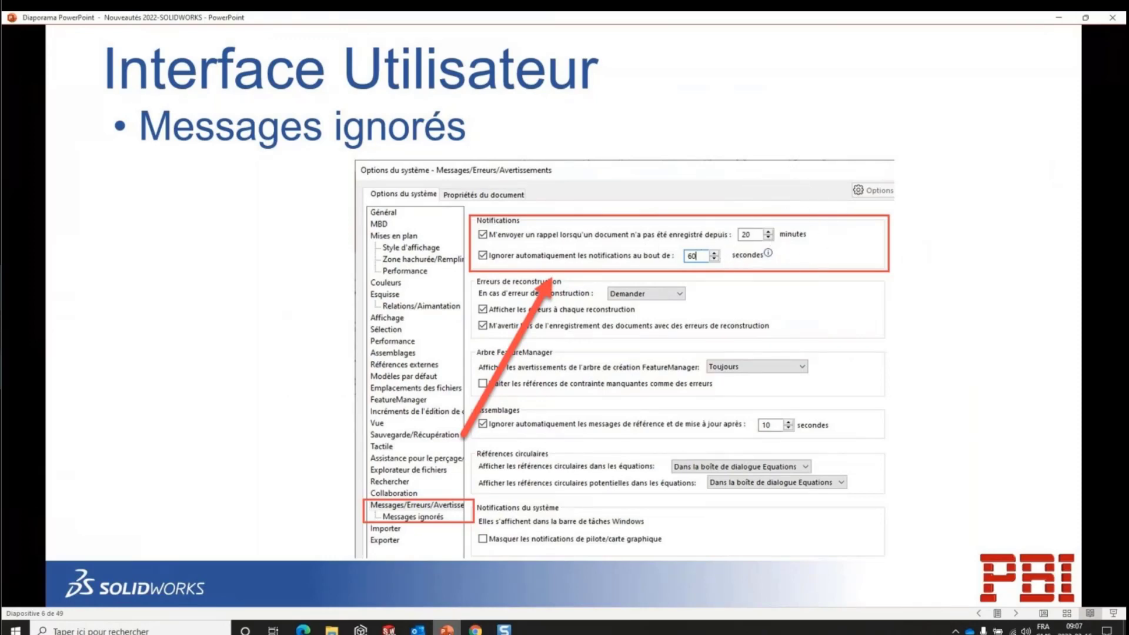
- Examine the Sauvegarde/Récupération, Messages ignorés and notification settings in the SOLIDWORKS system options, and close them without changes
click(389, 630)
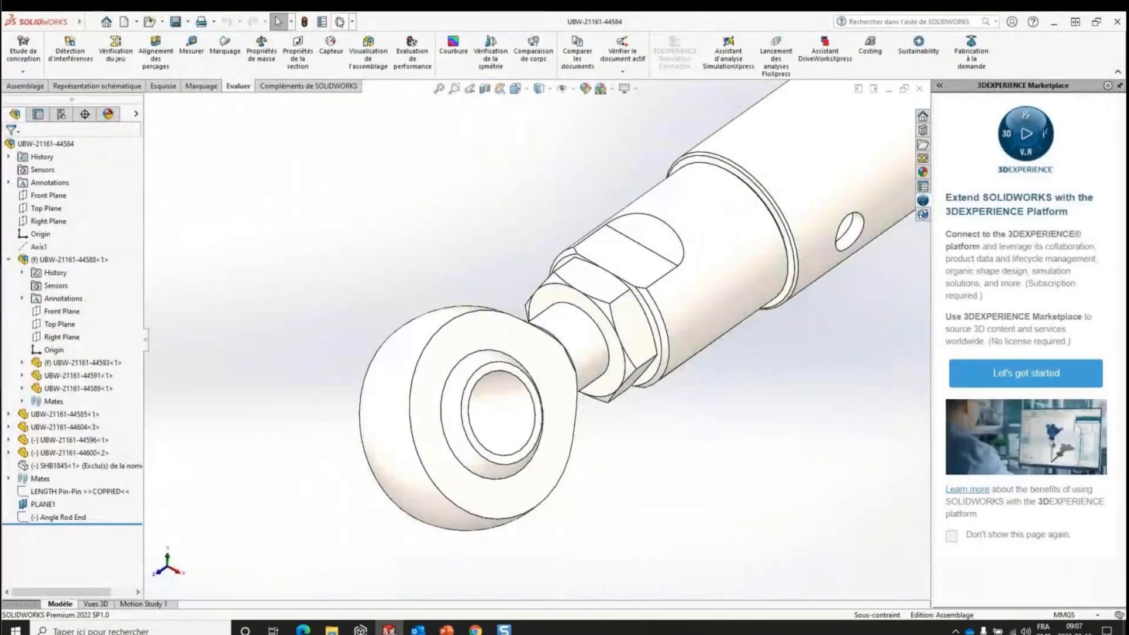
click(340, 21)
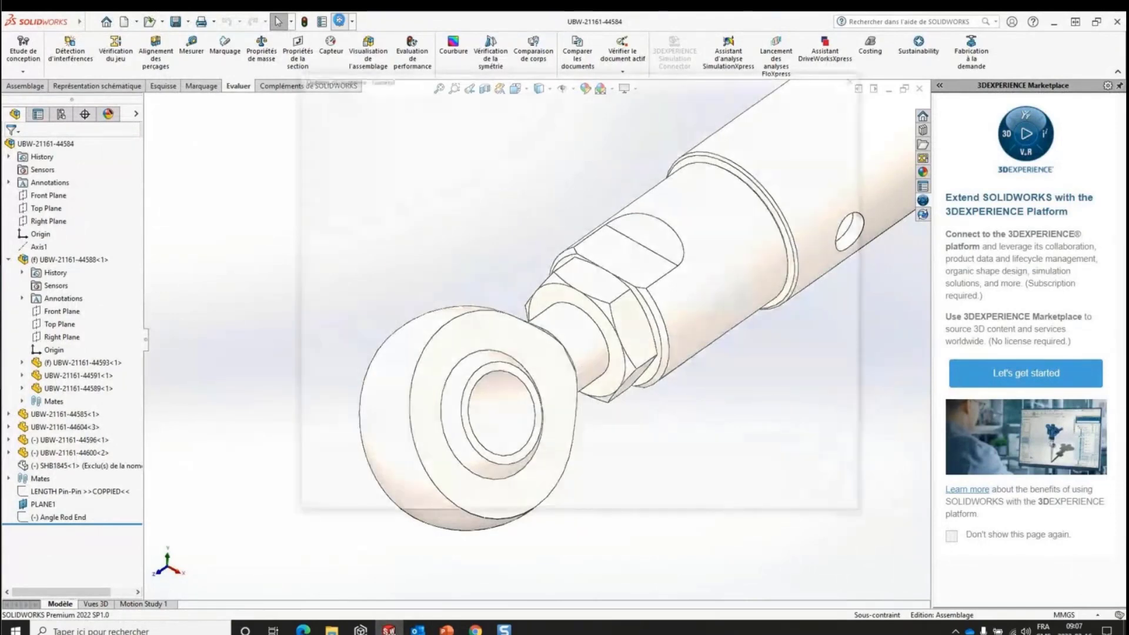
click(348, 316)
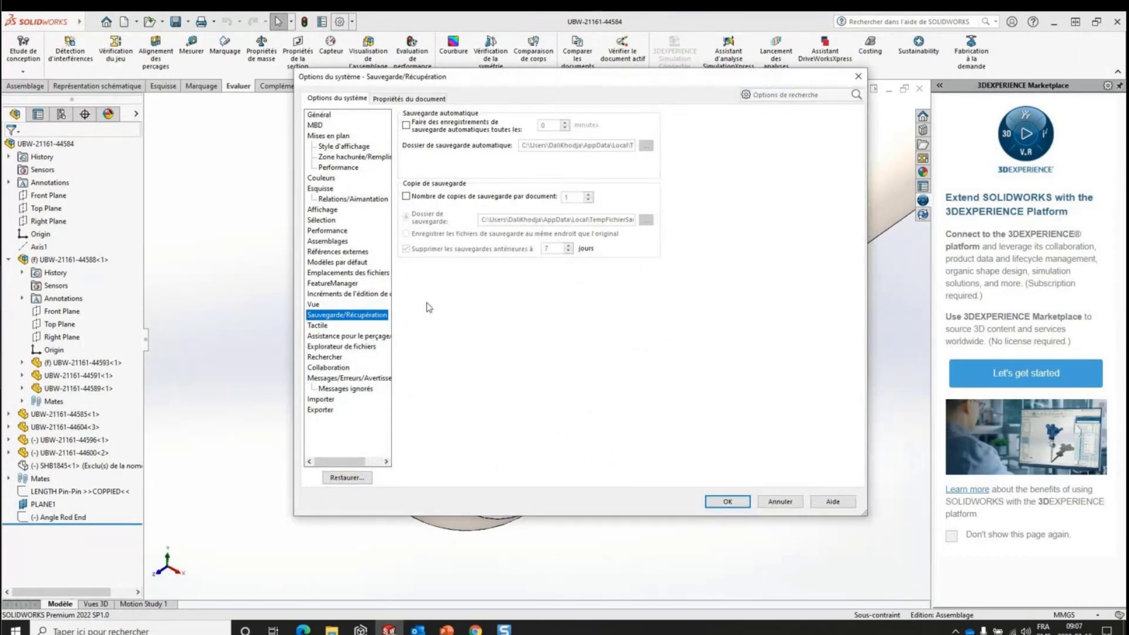
click(352, 389)
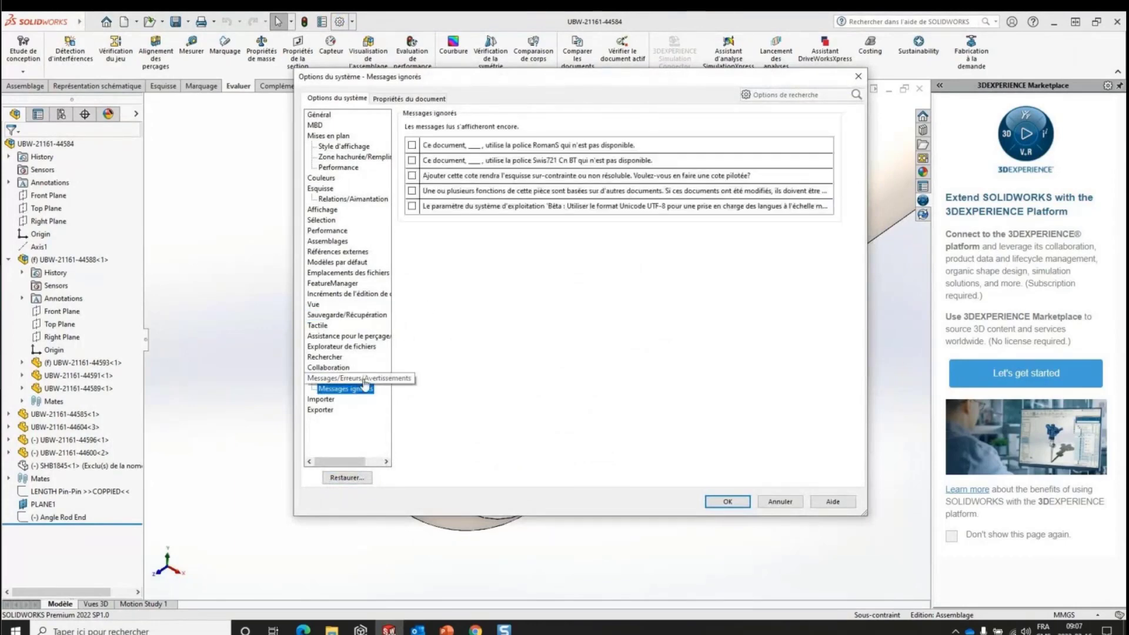
click(362, 379)
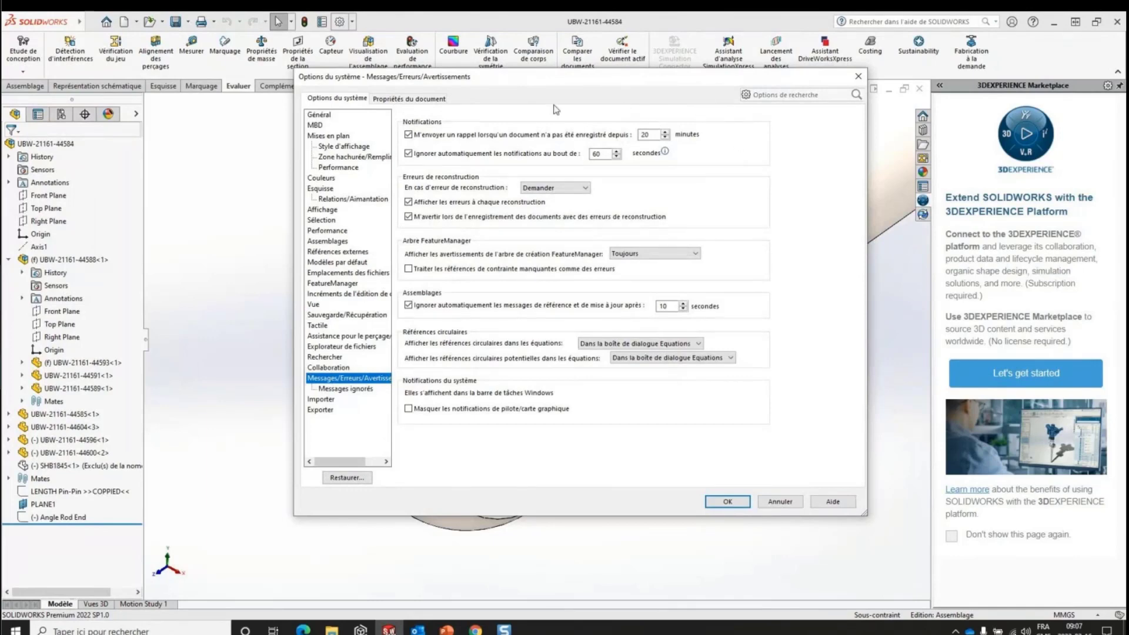
click(617, 164)
click(347, 314)
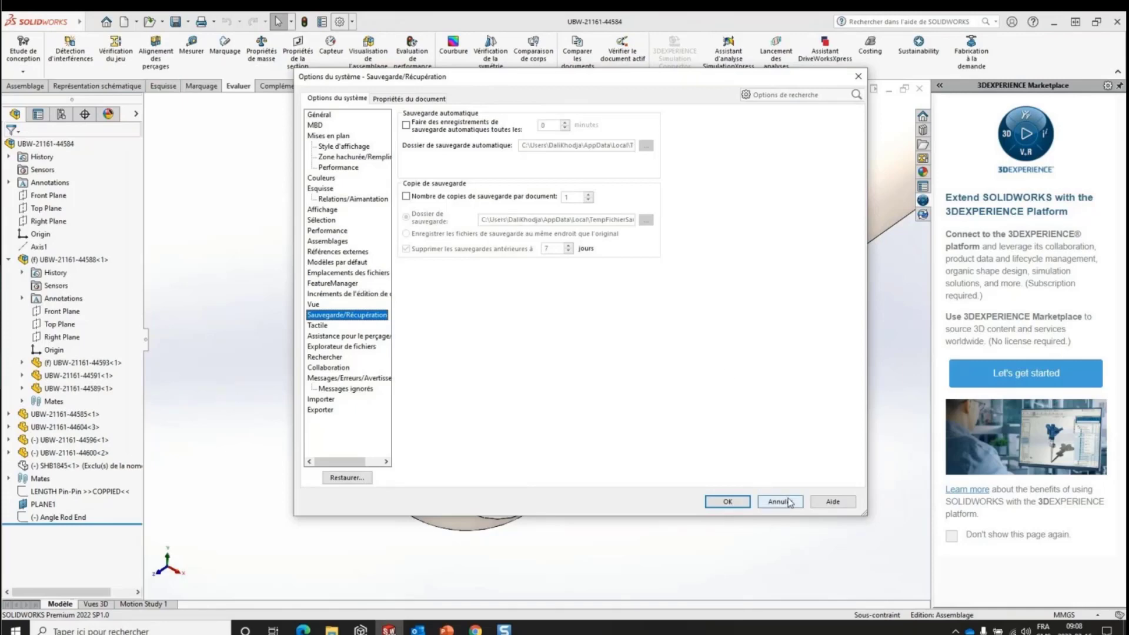
click(782, 502)
- Switch back to PowerPoint and advance to the Barre de raccourcis et recherche de commande slide
key(alt+Tab)
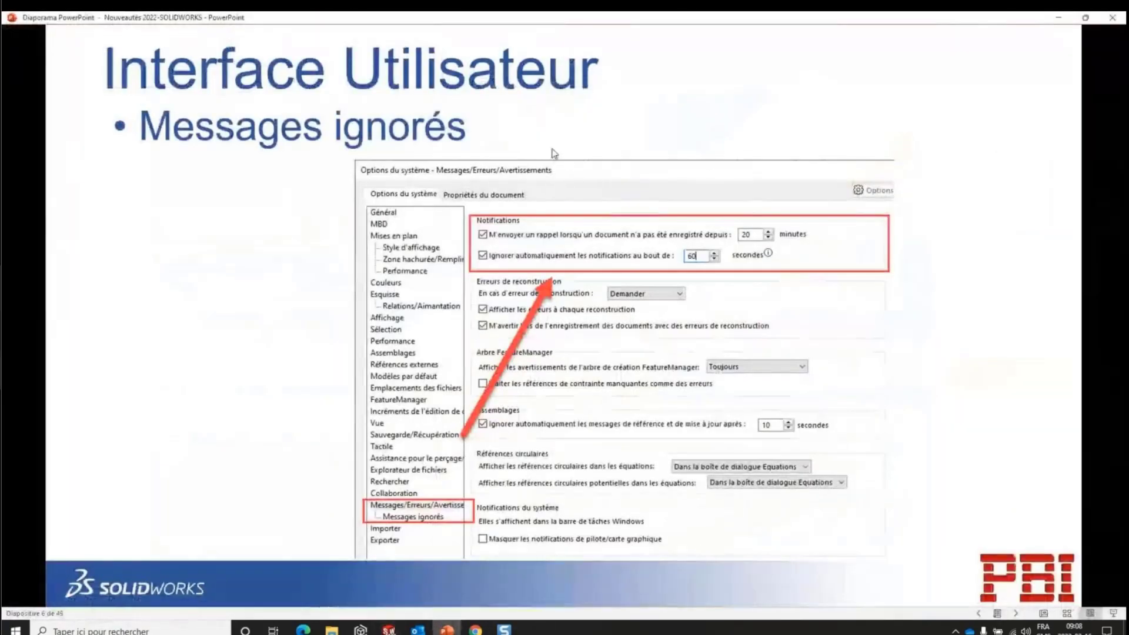
key(Right)
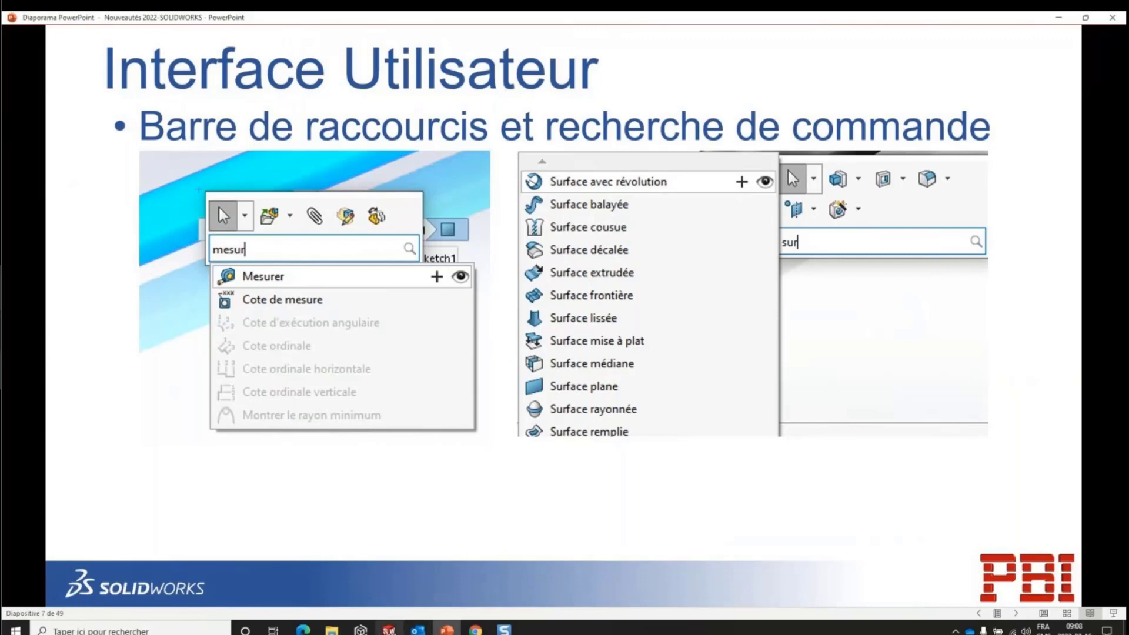
- Switch to SOLIDWORKS, find the Mesurer command by searching "mes" in the shortcut bar, launch it, and close the measure window
click(389, 630)
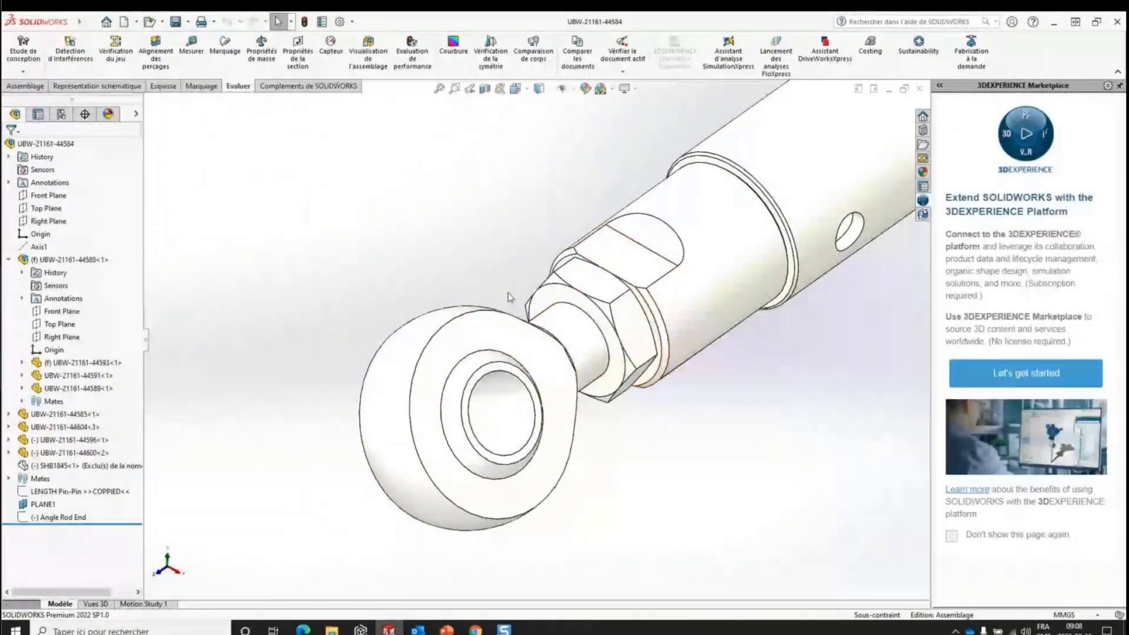
key(s)
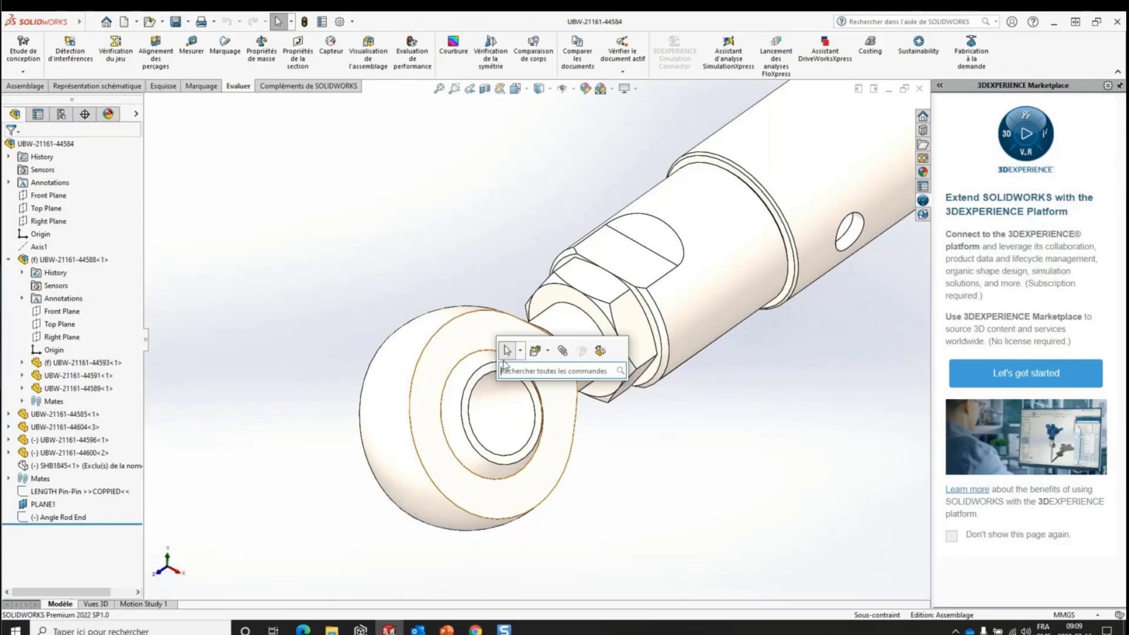
click(560, 371)
text(mes)
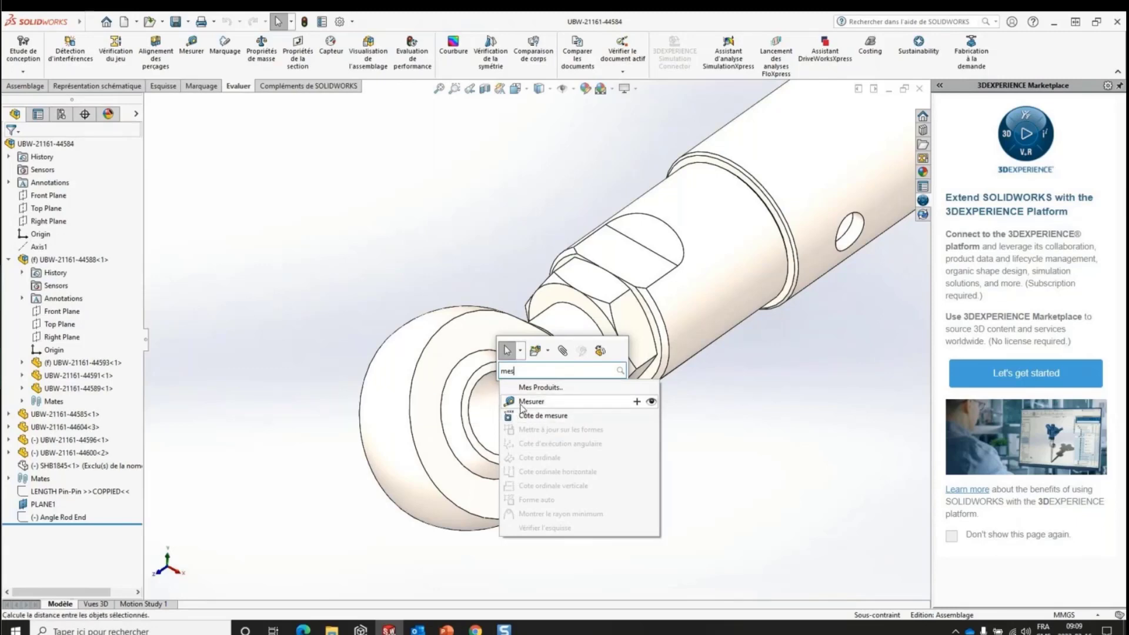
click(521, 402)
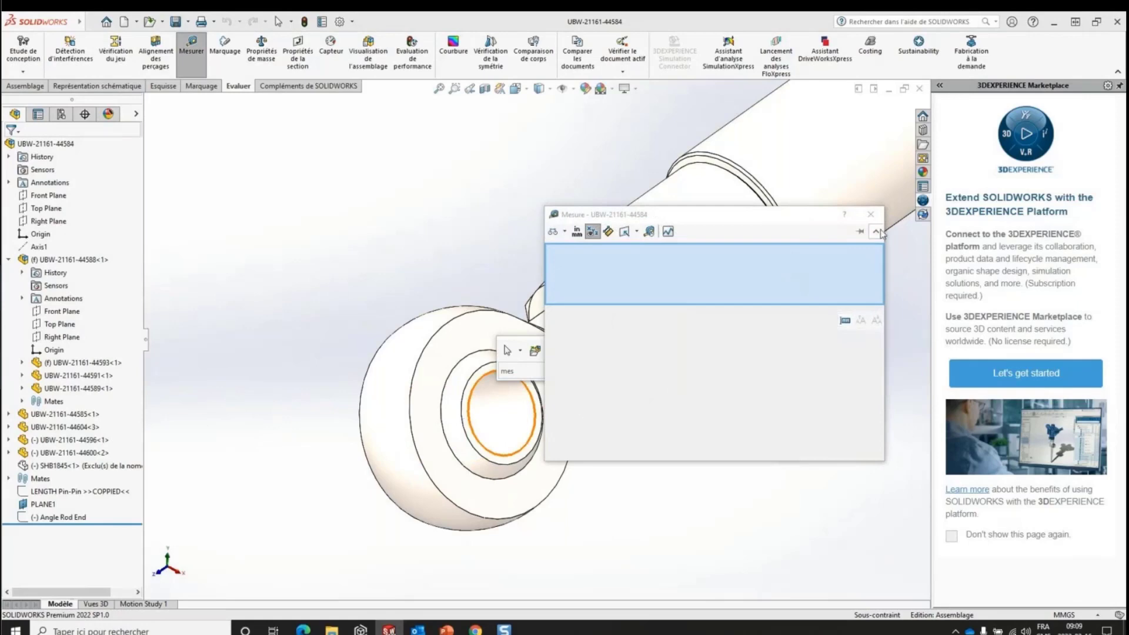
click(871, 214)
- Search "mesu" in the shortcut bar and show where the Mesurer command is located in the interface
click(536, 369)
text(mes)
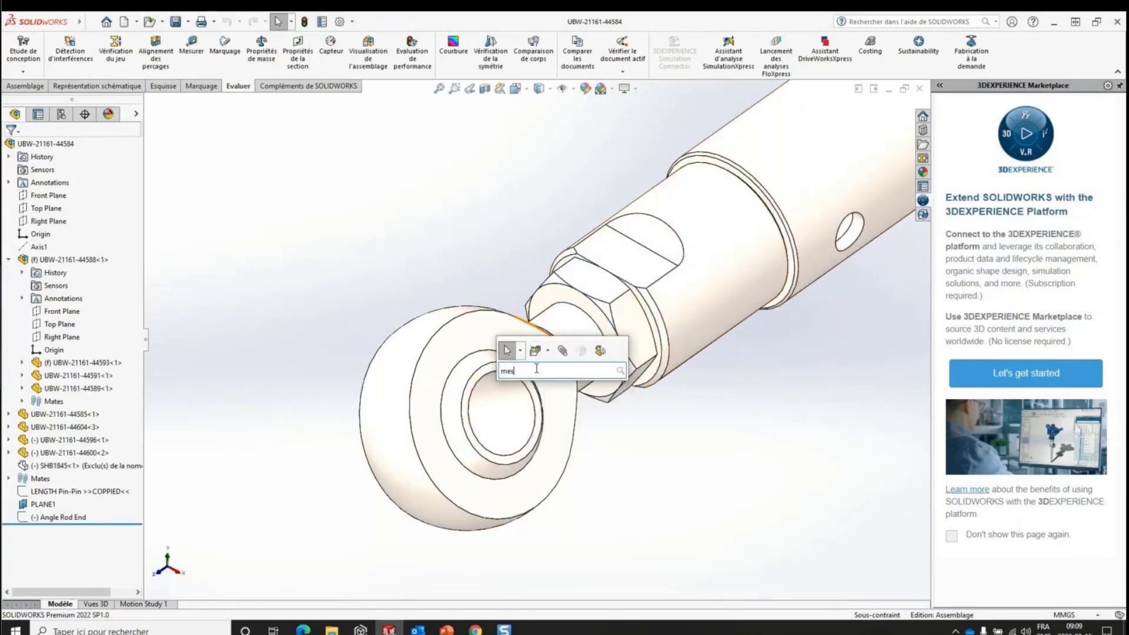
text(u)
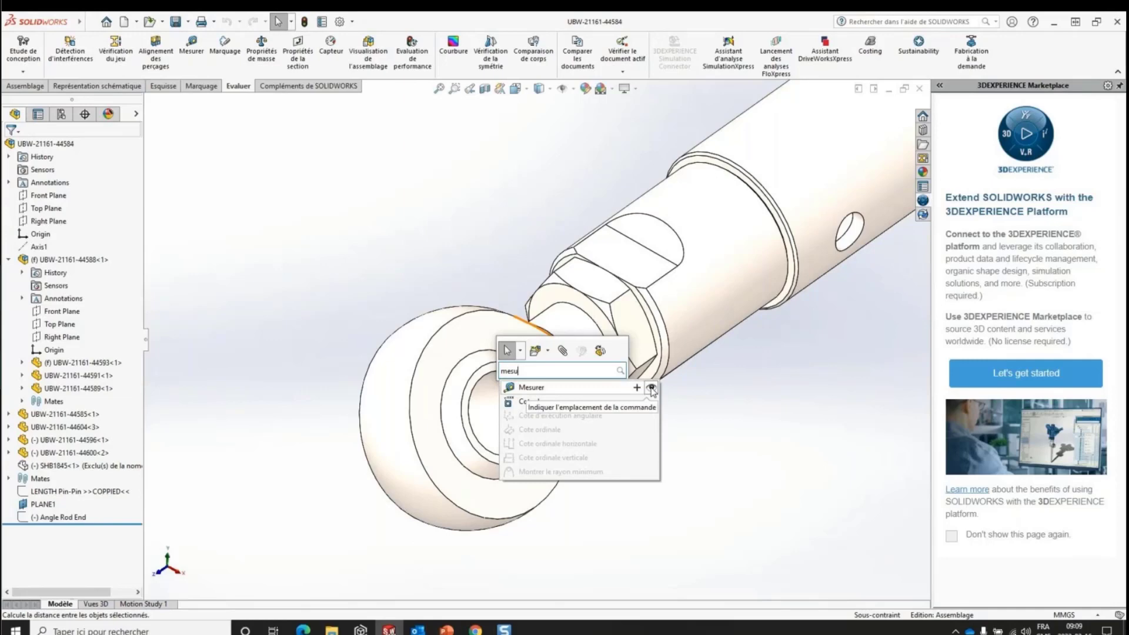
click(651, 390)
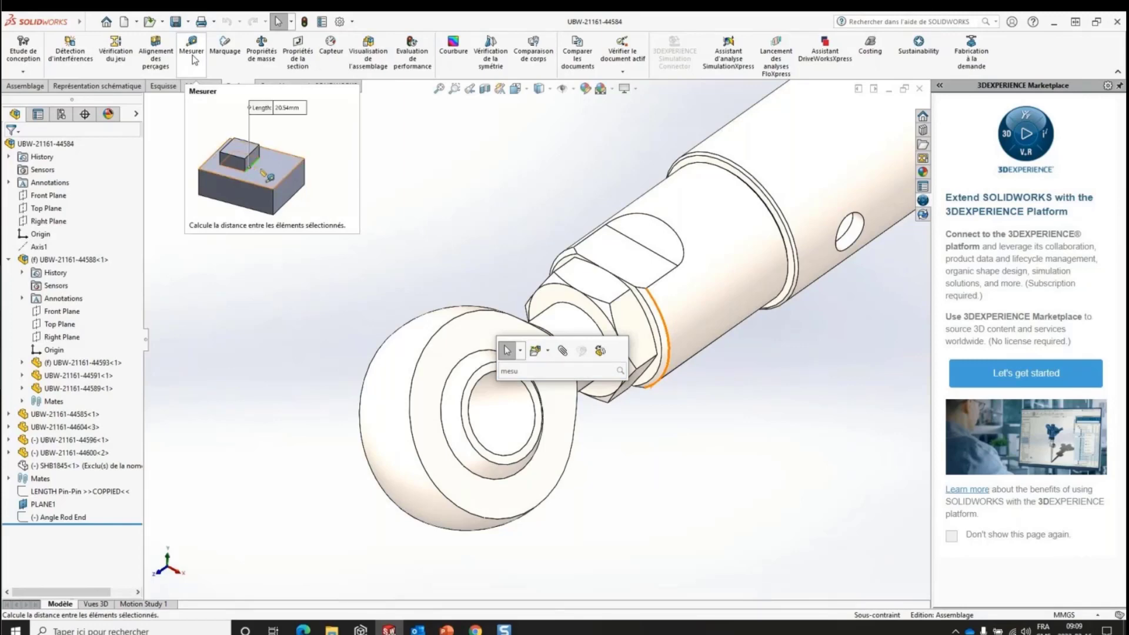
- Search "mesur" in the shortcut bar and add the Mesurer command to the assembly shortcut bar
click(529, 371)
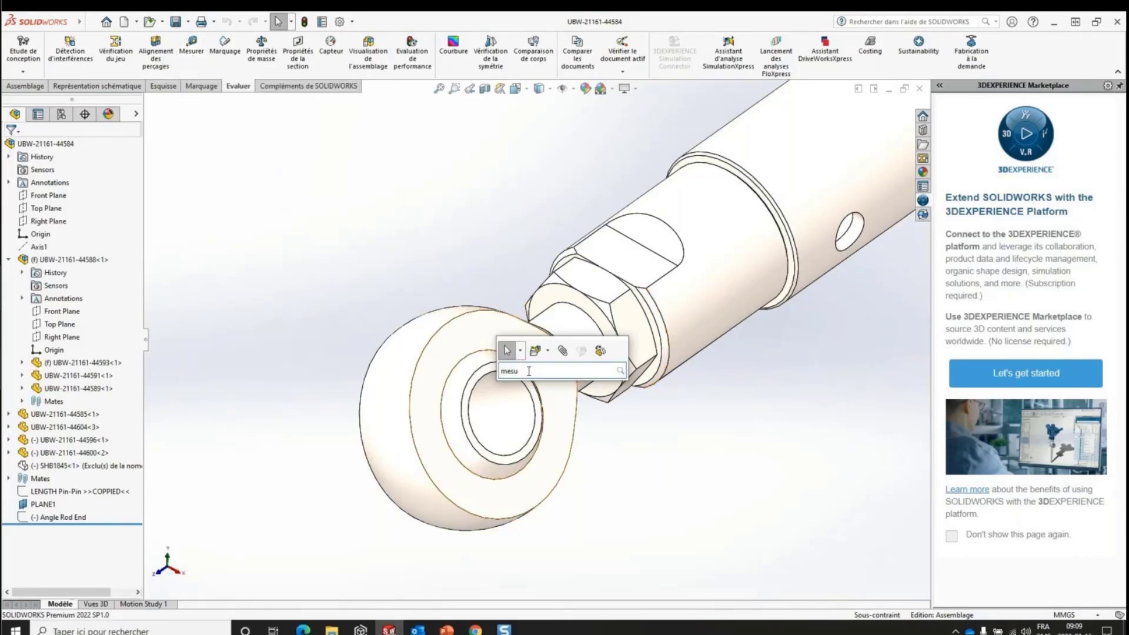
text(r)
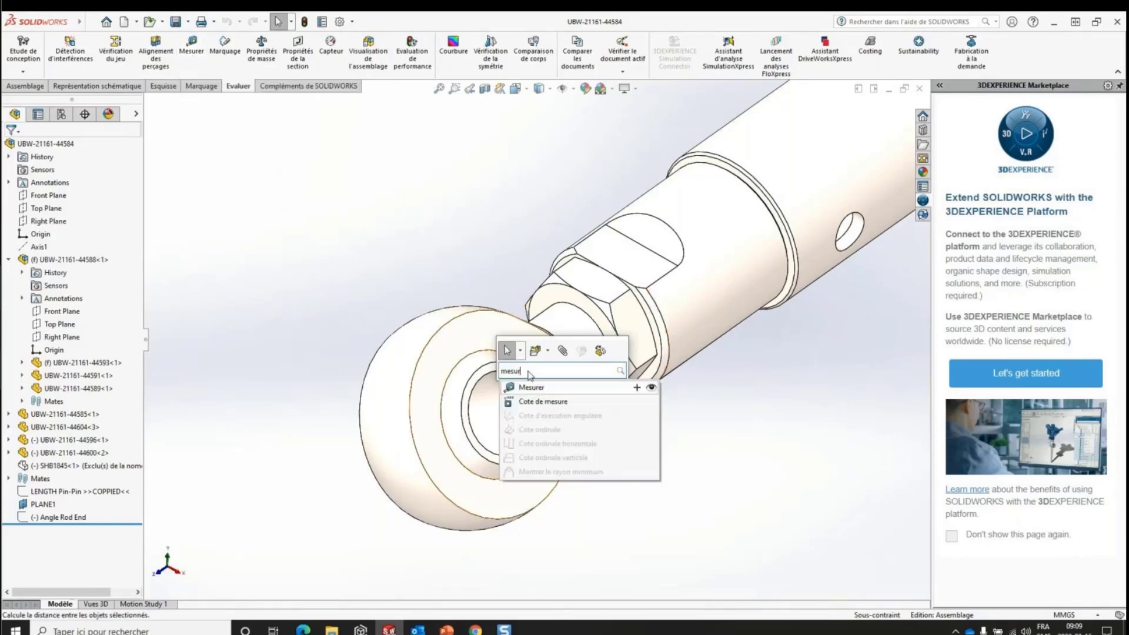
click(636, 387)
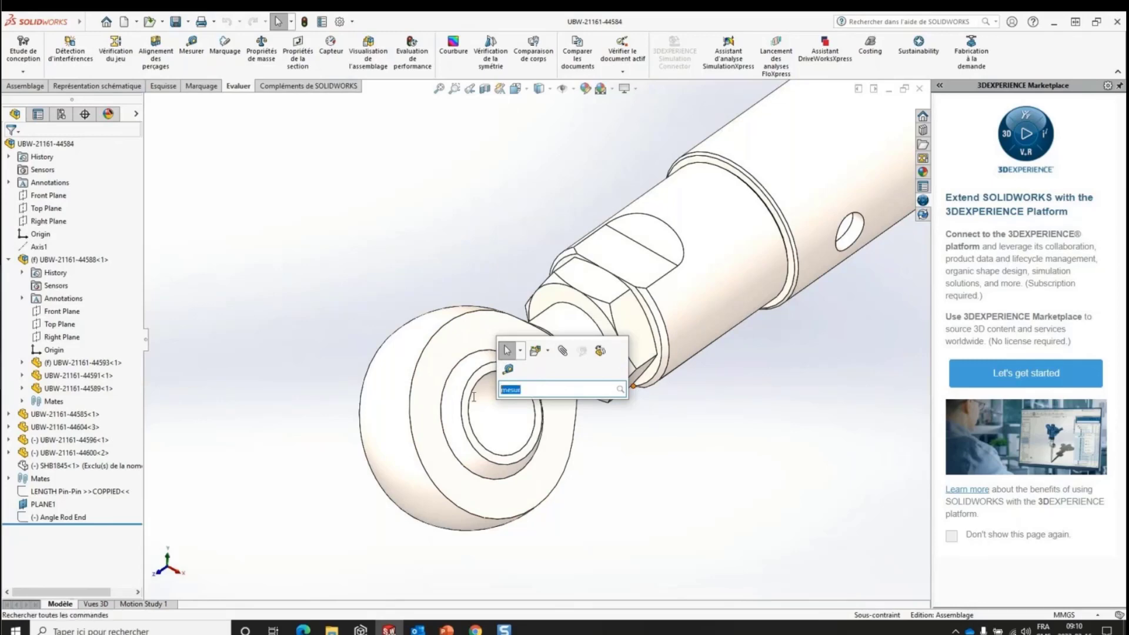
- Review the Esquisse and Mise en plan shortcut bars in the Personnaliser dialog, and cancel without changes
right_click(536, 367)
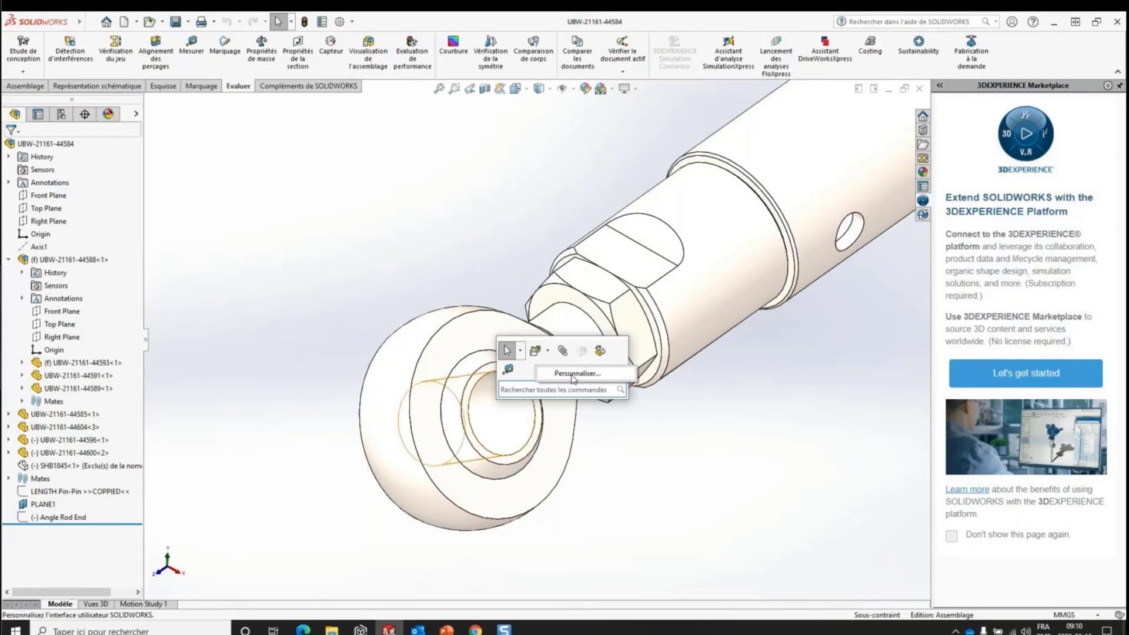
click(573, 374)
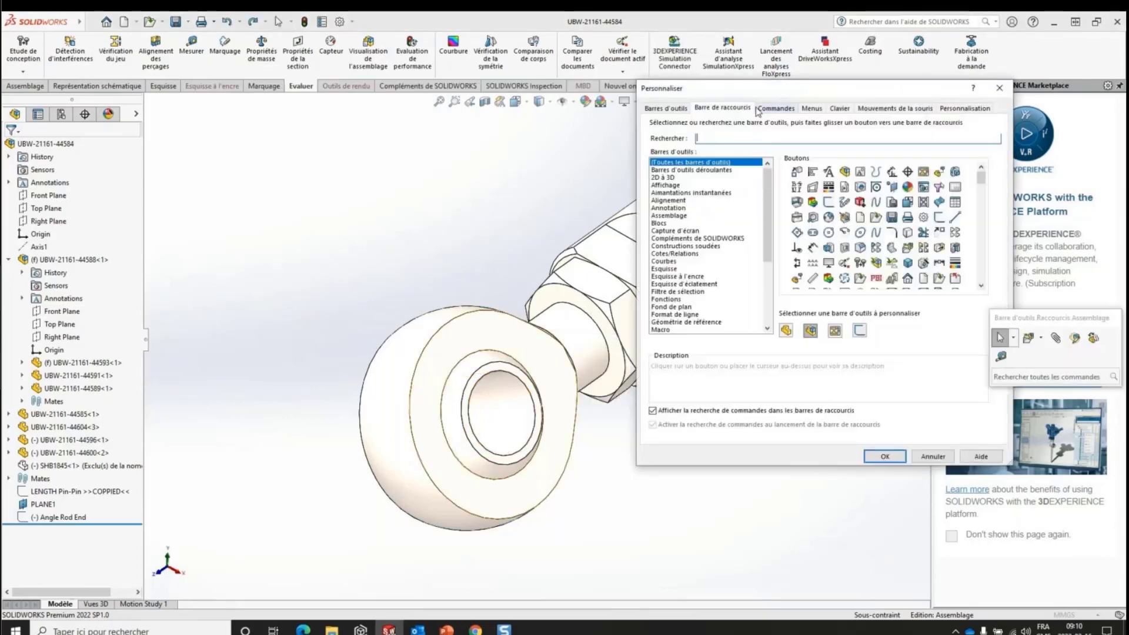
click(859, 331)
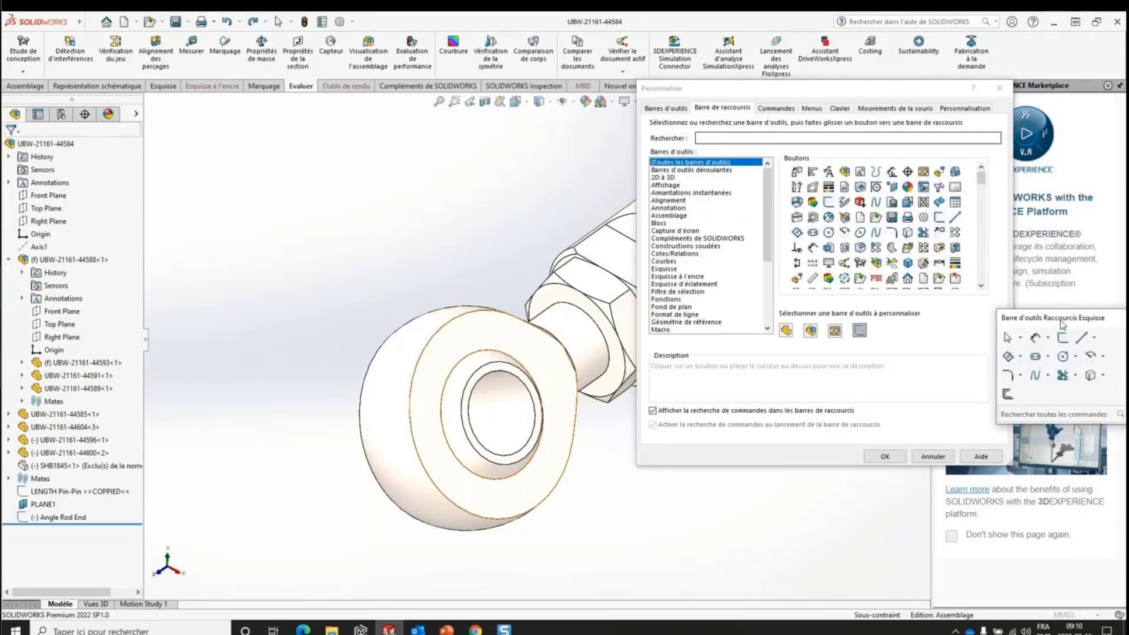
drag(1060, 321, 718, 369)
click(835, 331)
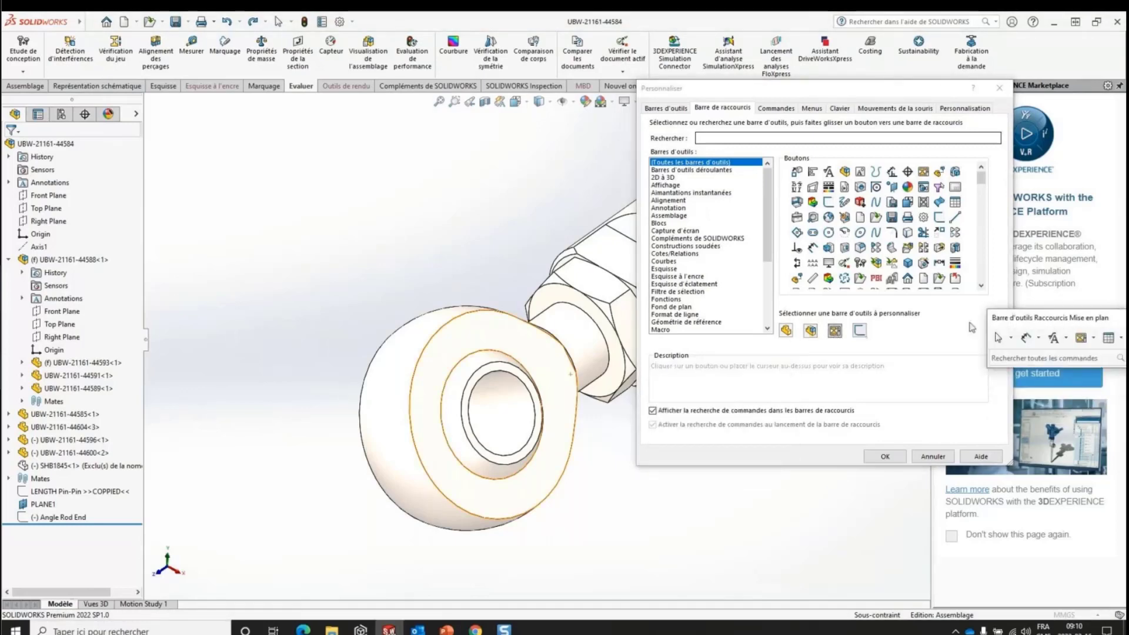
drag(1031, 319, 882, 366)
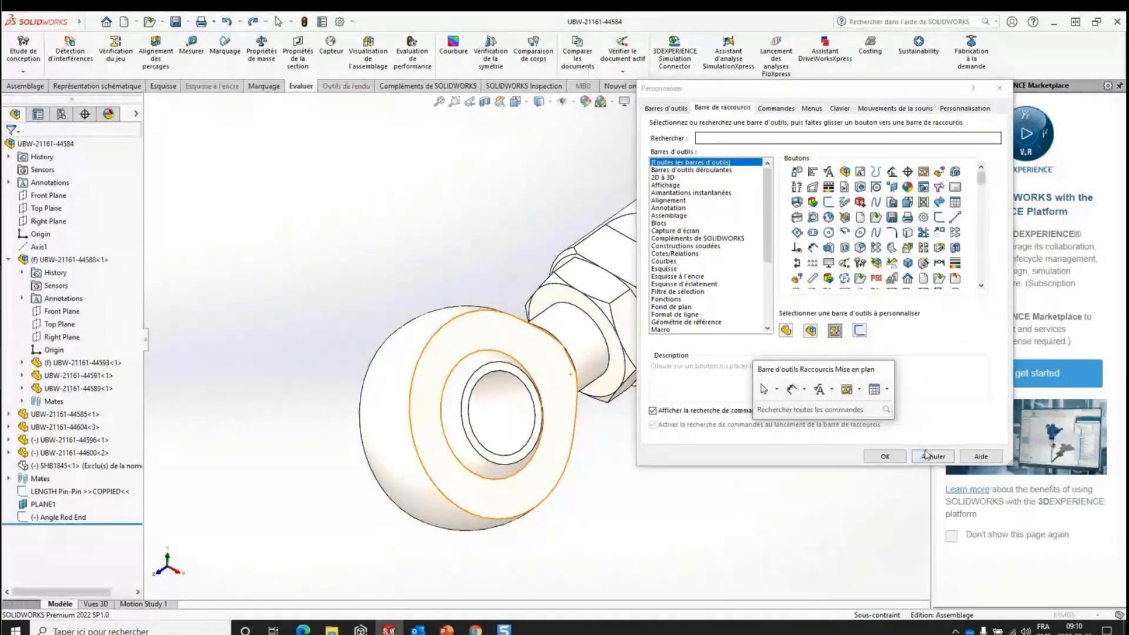
click(926, 459)
- Search the commands for "extr" in the assembly shortcut bar, and dismiss the bar without launching any
click(517, 367)
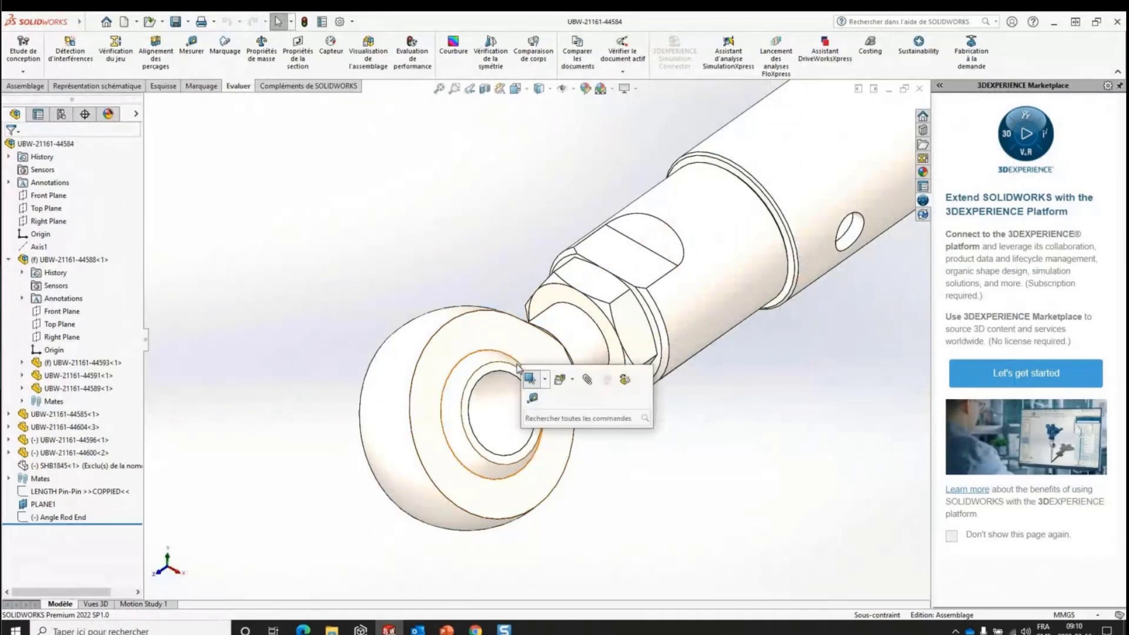
click(545, 419)
text(extr)
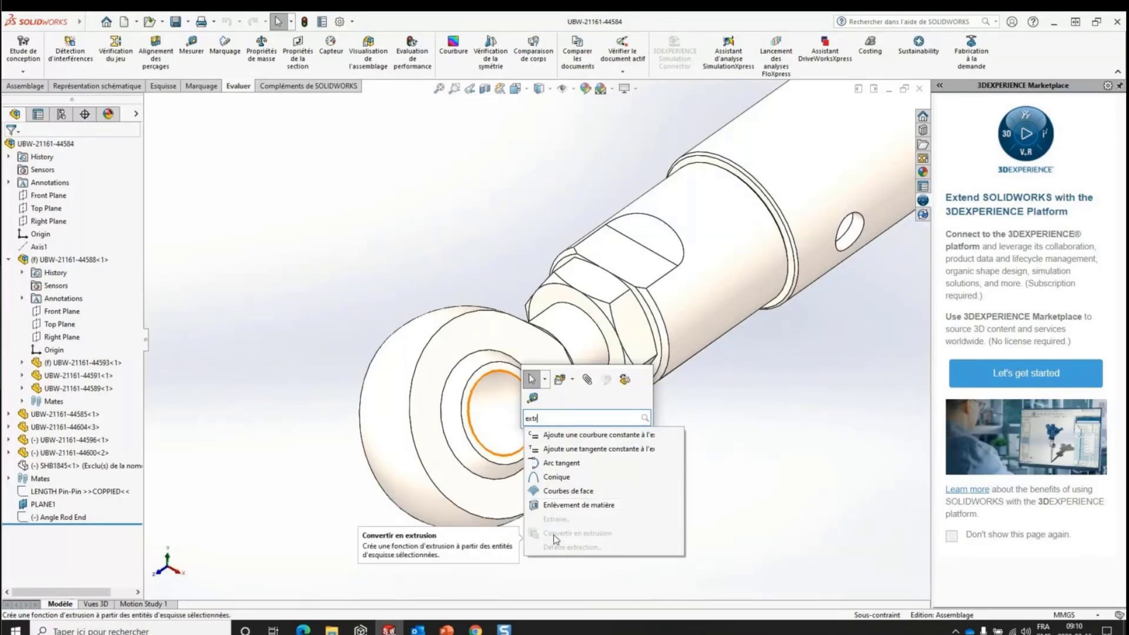
click(425, 188)
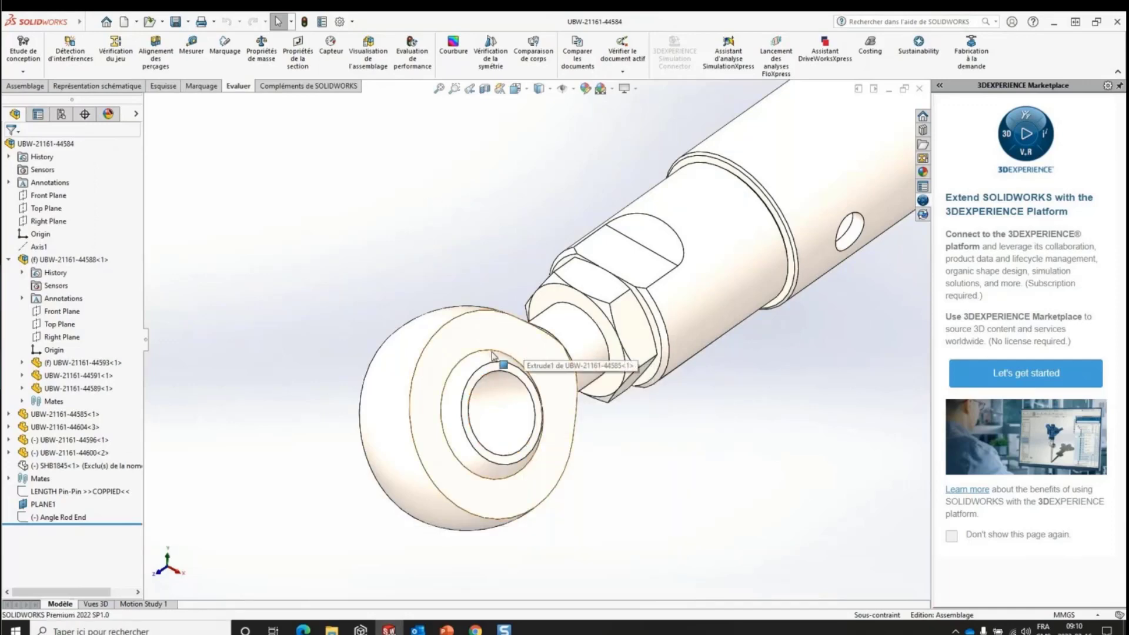
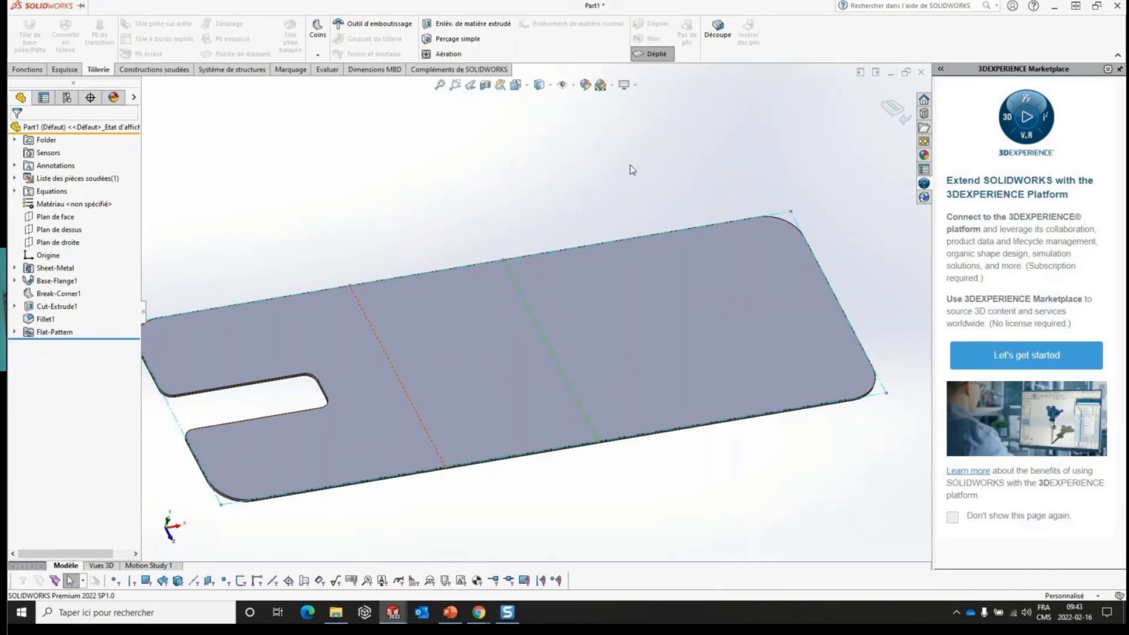
- Hide the sketches on the flattened part, toggle the bend lines' visibility off and on, and return the part to its folded state
click(573, 86)
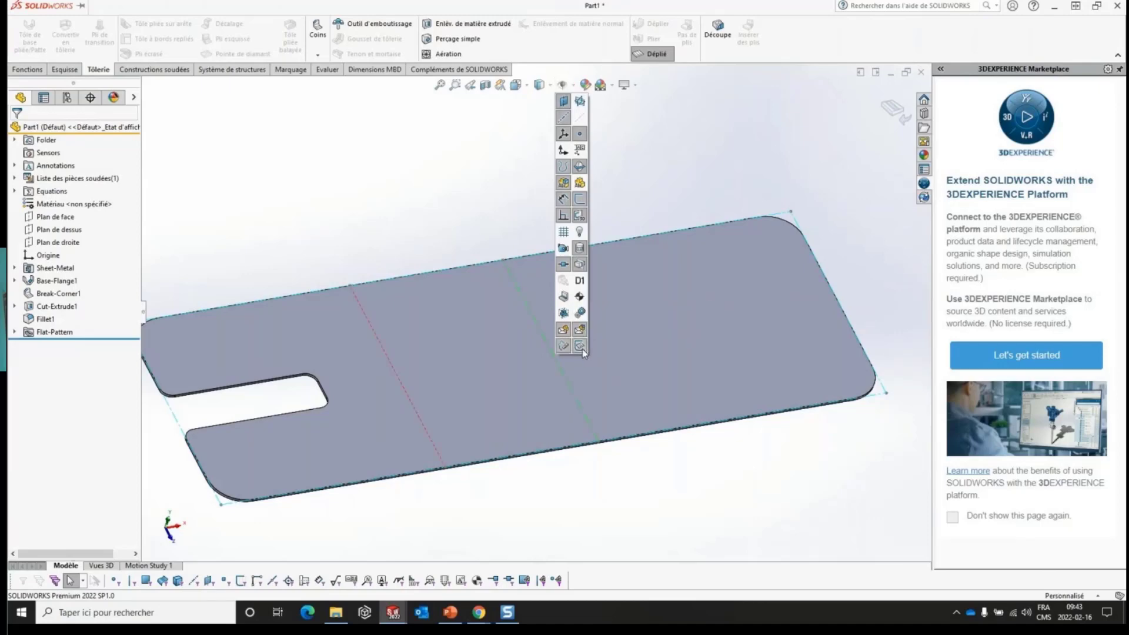
click(582, 204)
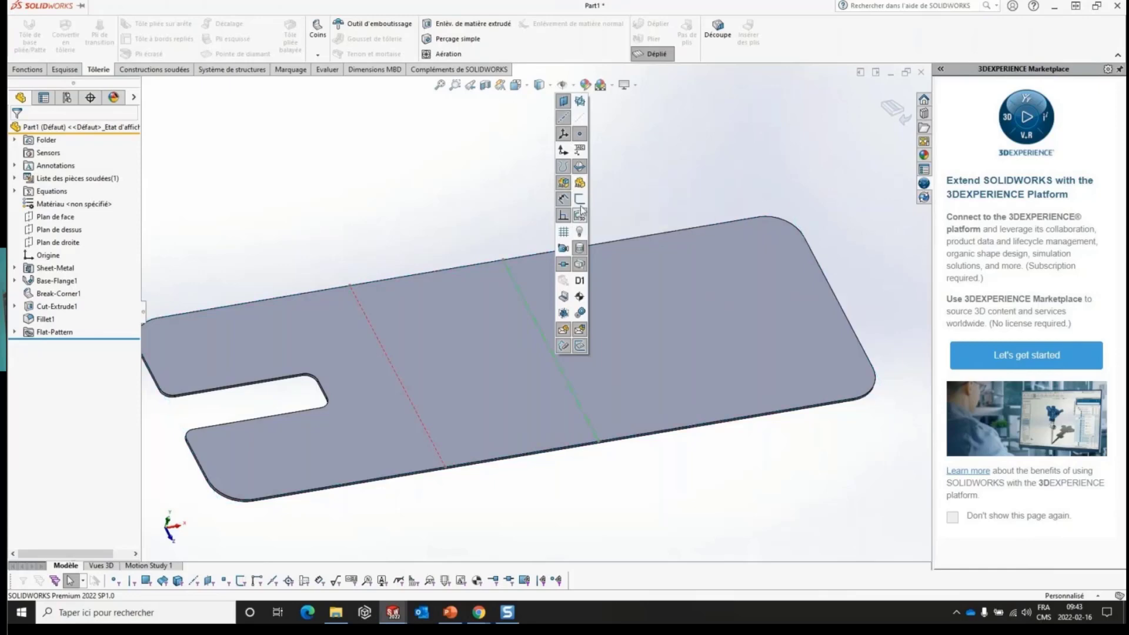
click(580, 346)
click(580, 346)
click(889, 110)
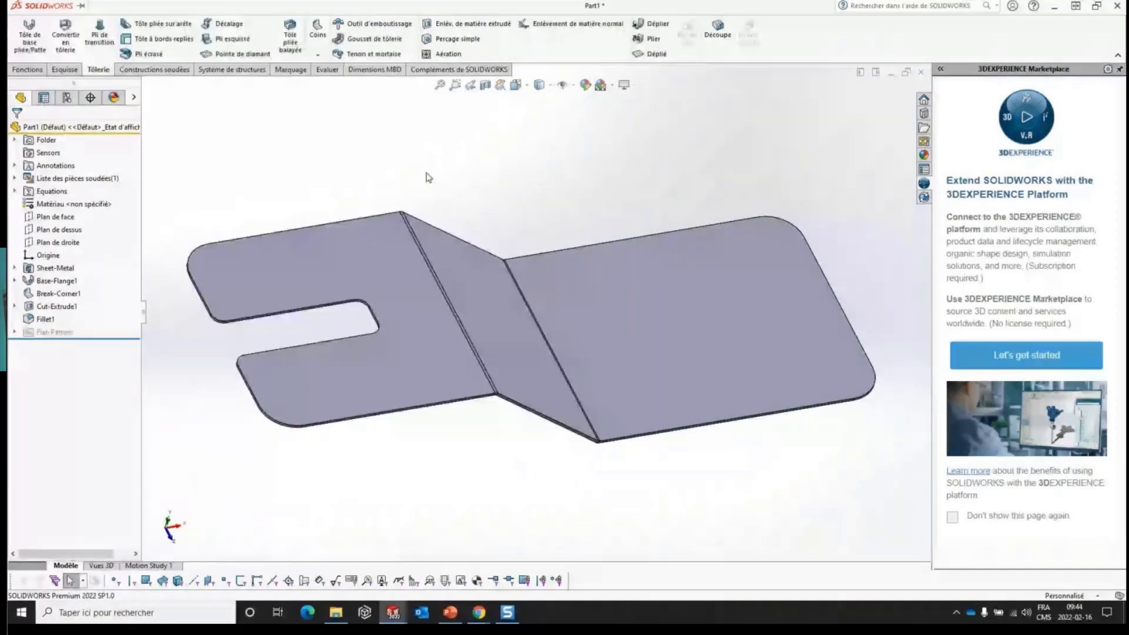
- Start a DXF export of the Flat-Pattern1 feature with the file name Flat-Pattern1 - Part1
right_click(54, 332)
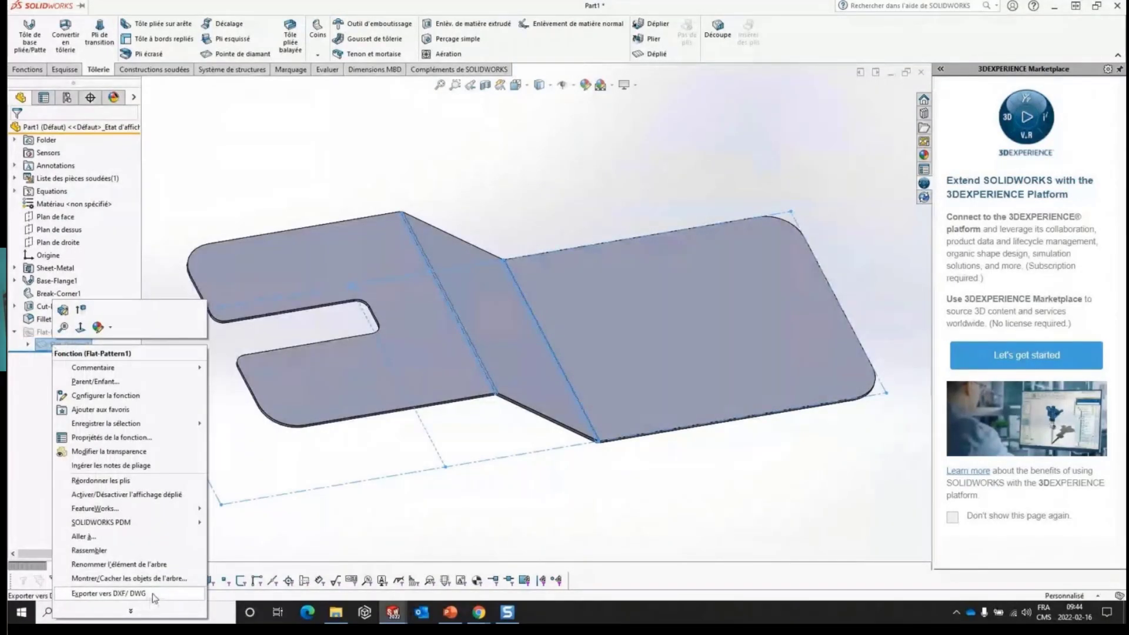
click(108, 594)
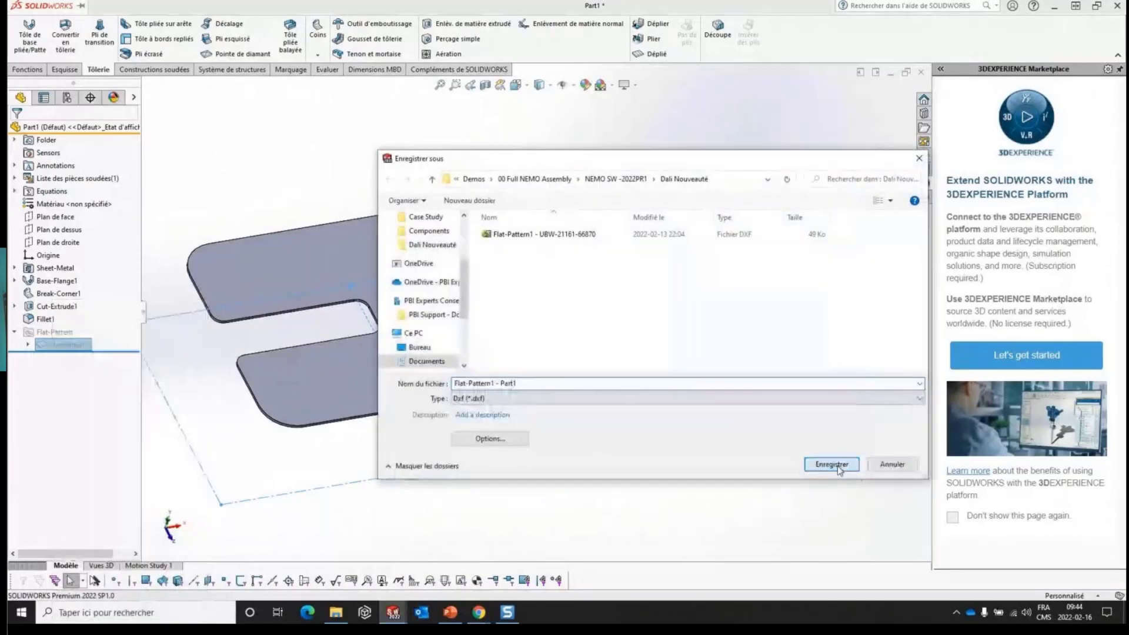
click(836, 466)
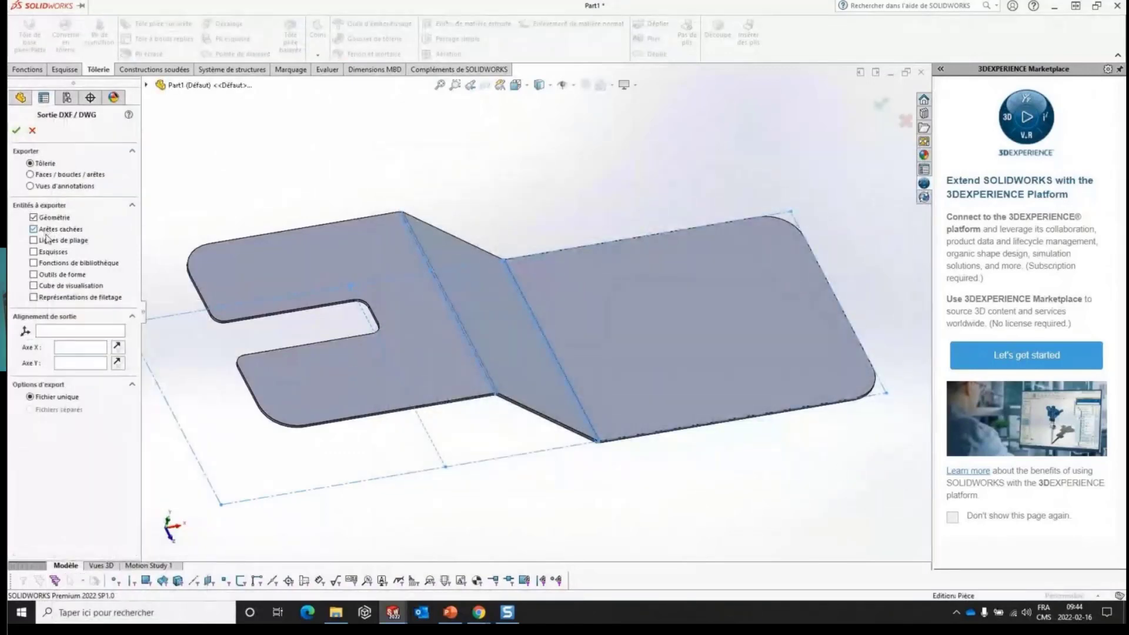
- Include Lignes de pliage and Esquisses in the DXF output, preview the exported flat pattern, and cancel without saving
click(38, 241)
click(36, 253)
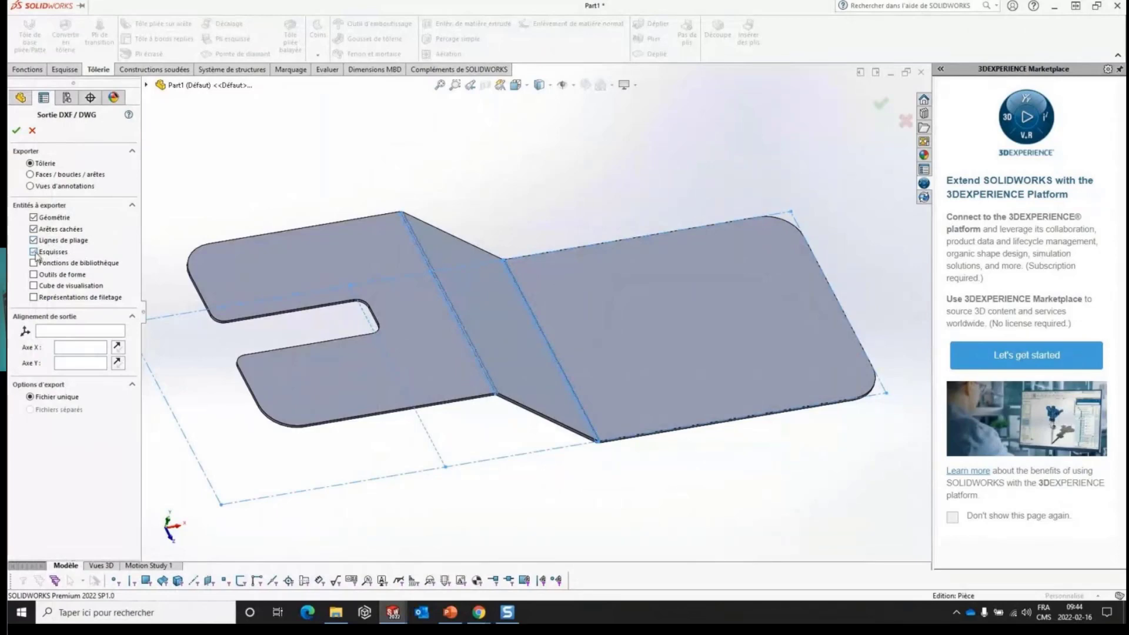
click(17, 133)
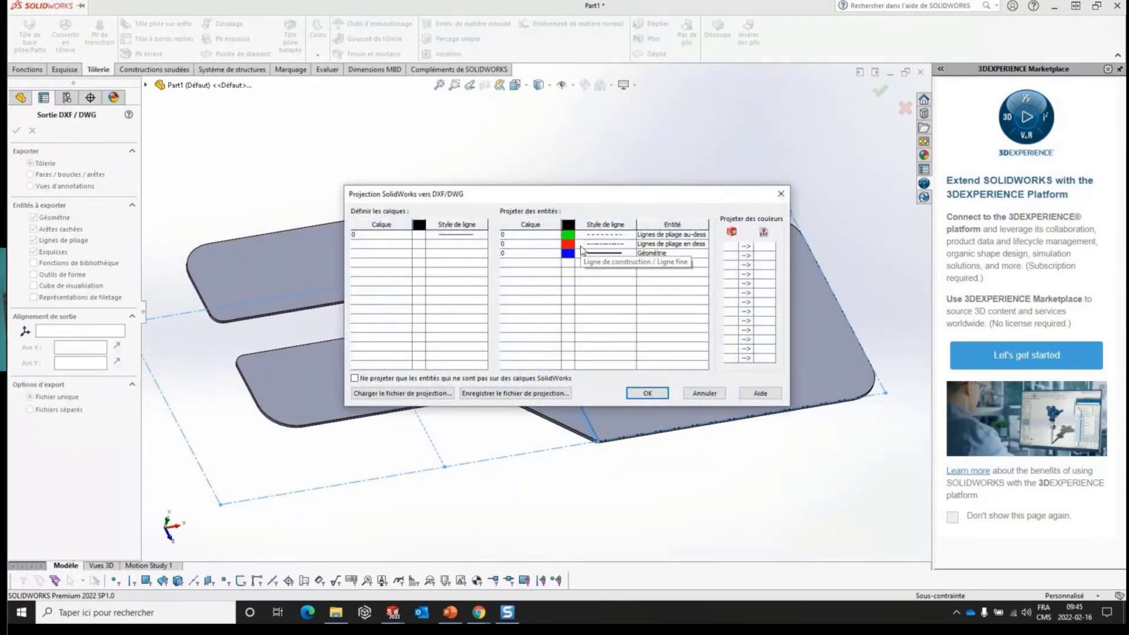
click(649, 392)
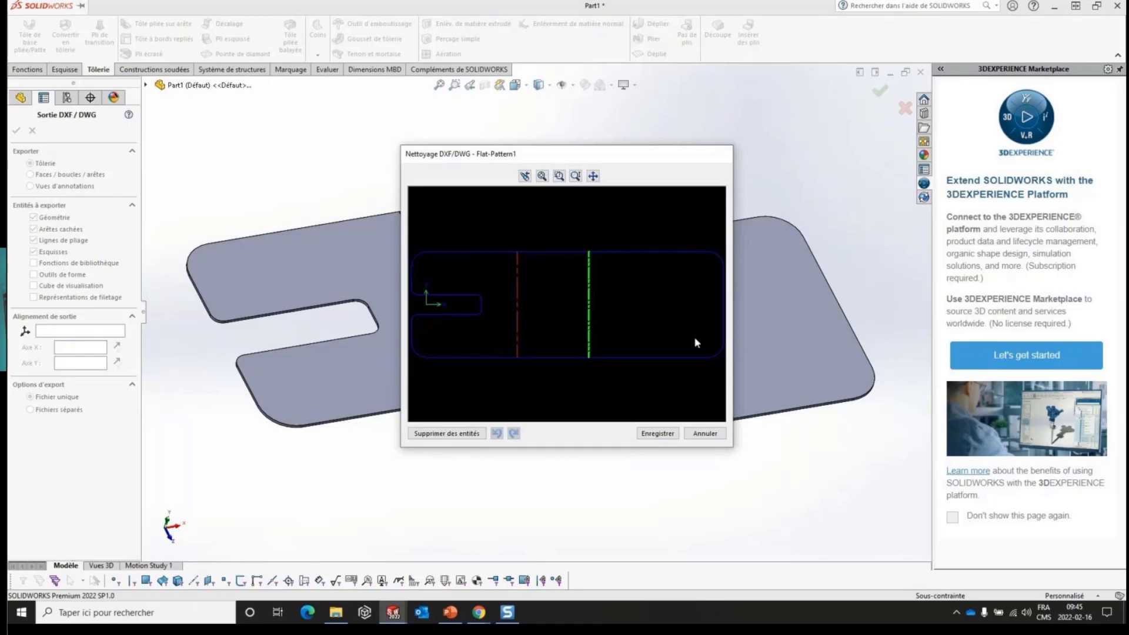
click(715, 434)
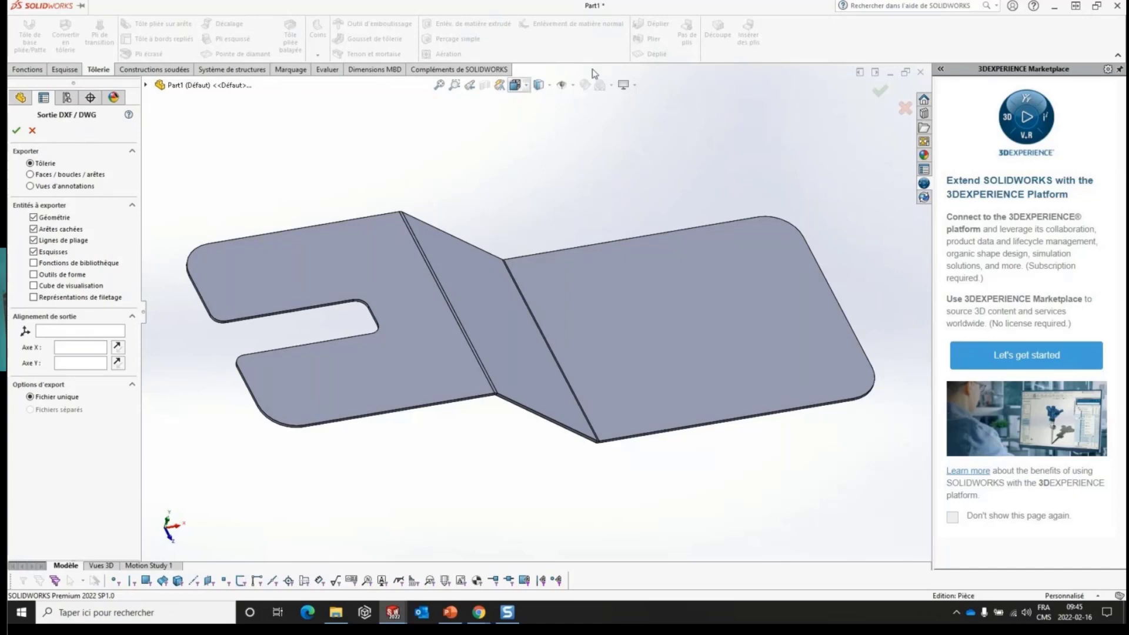
click(16, 131)
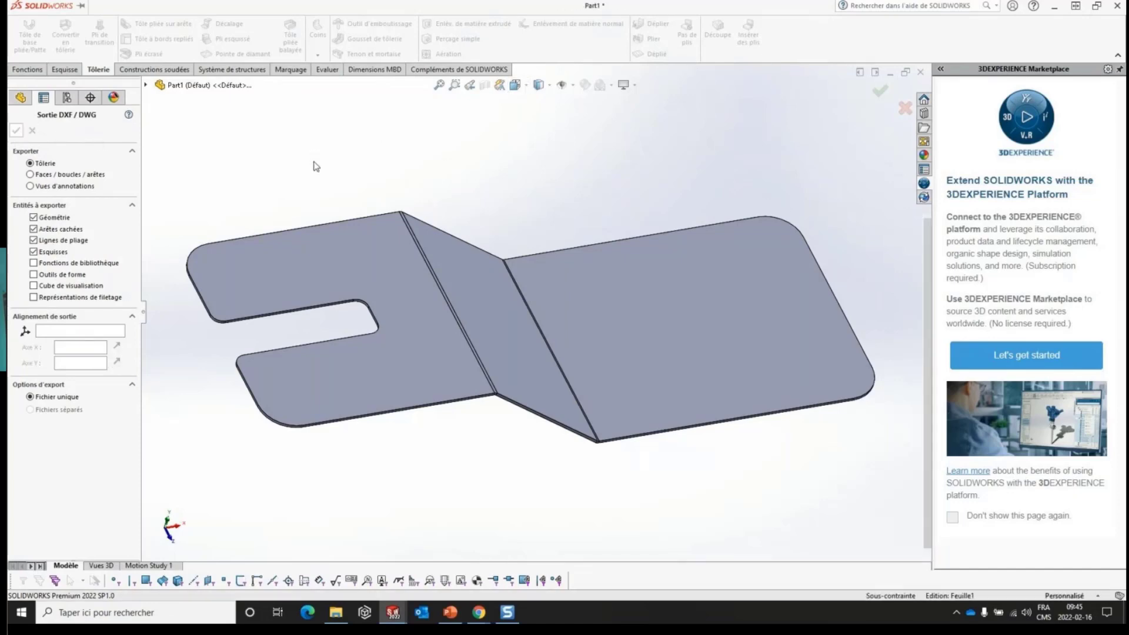
click(703, 392)
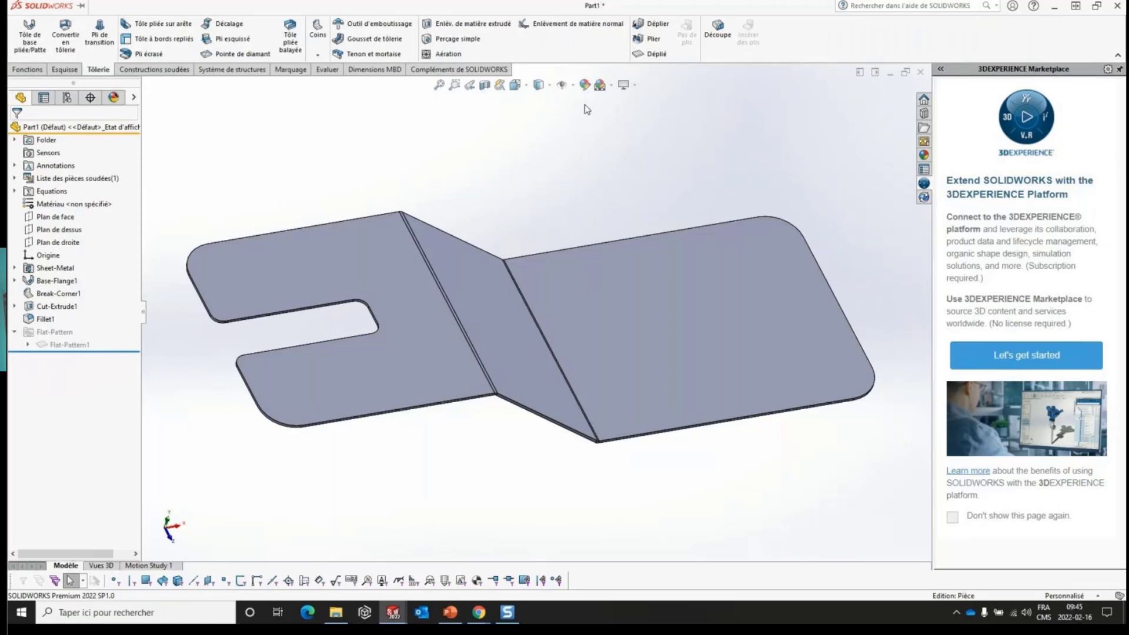
click(572, 85)
click(28, 69)
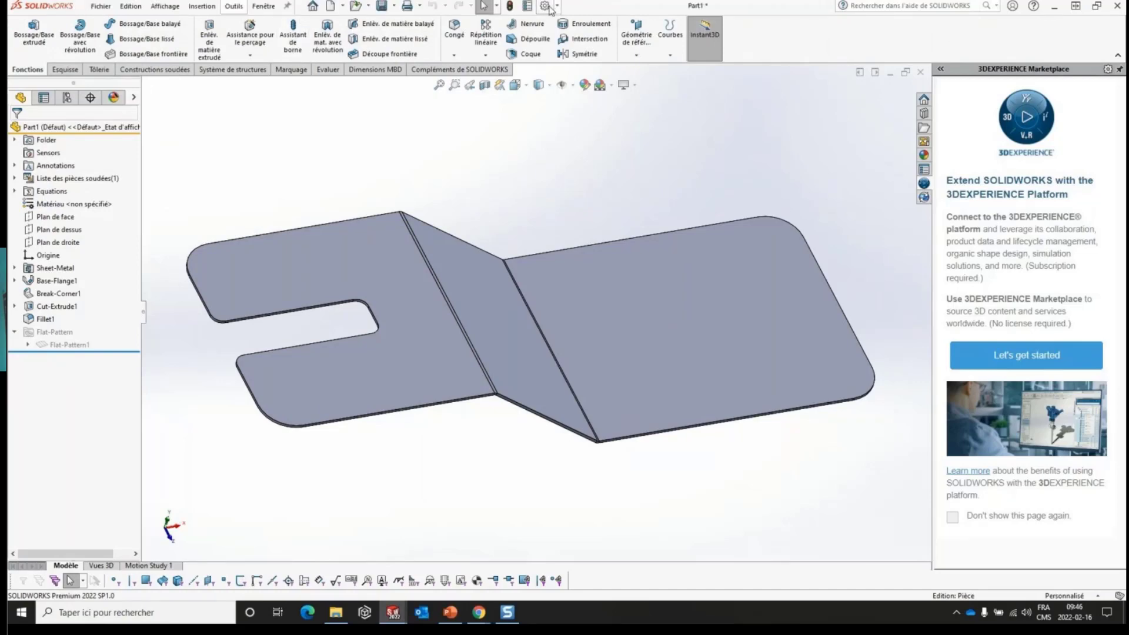
- Examine the flat-state colours for bend lines, sketches and the Cube de visualisation in the MBD Tôlerie document properties
click(546, 6)
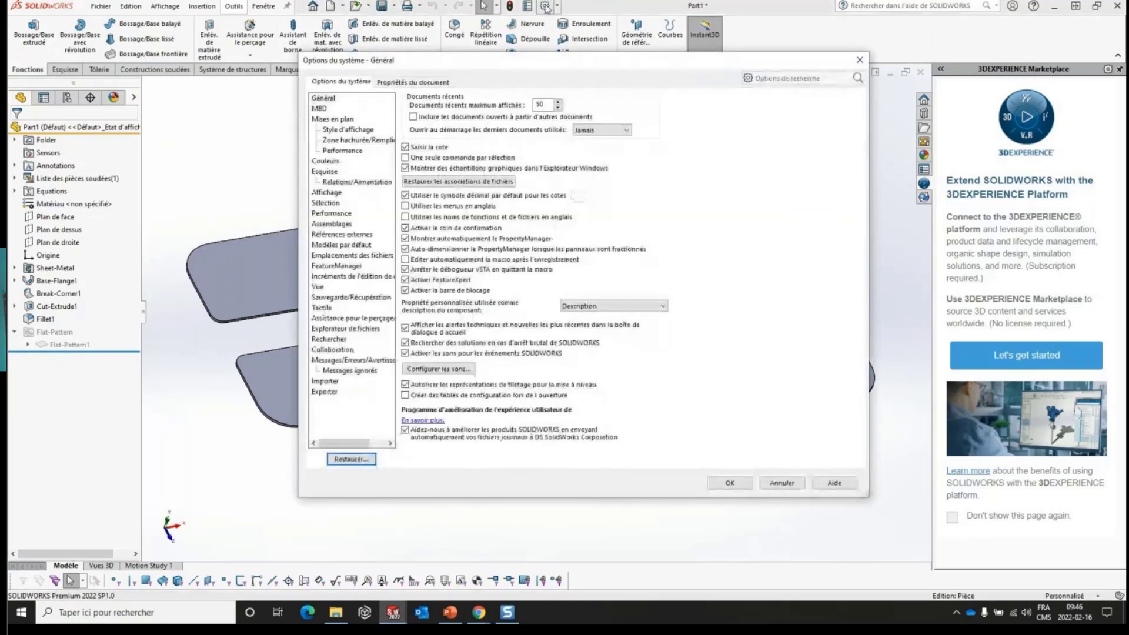
click(426, 83)
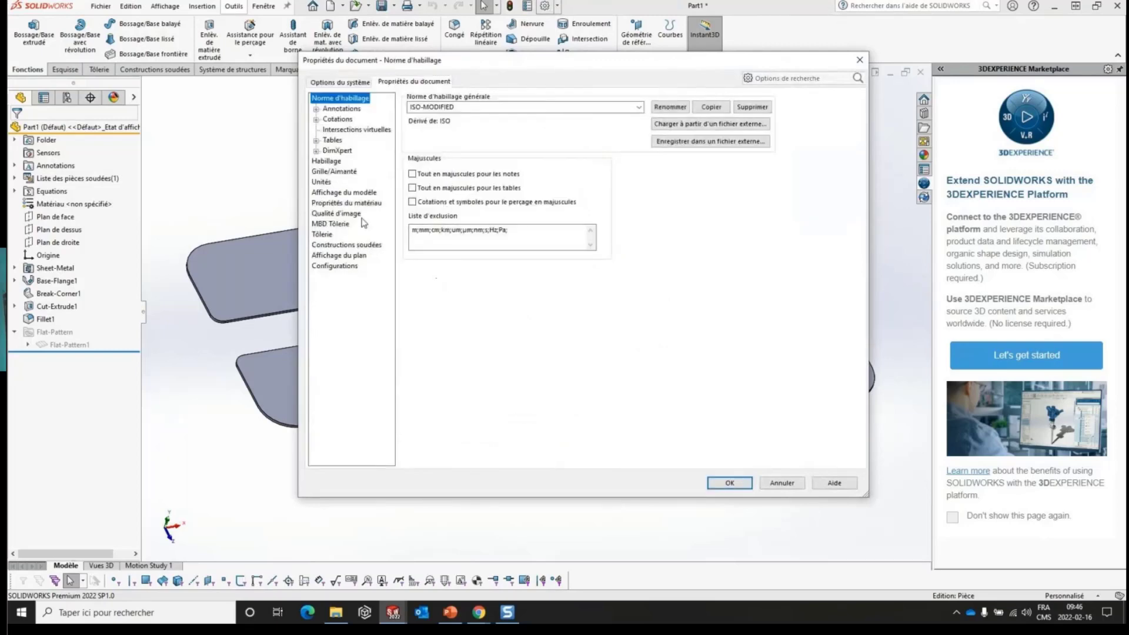
click(332, 226)
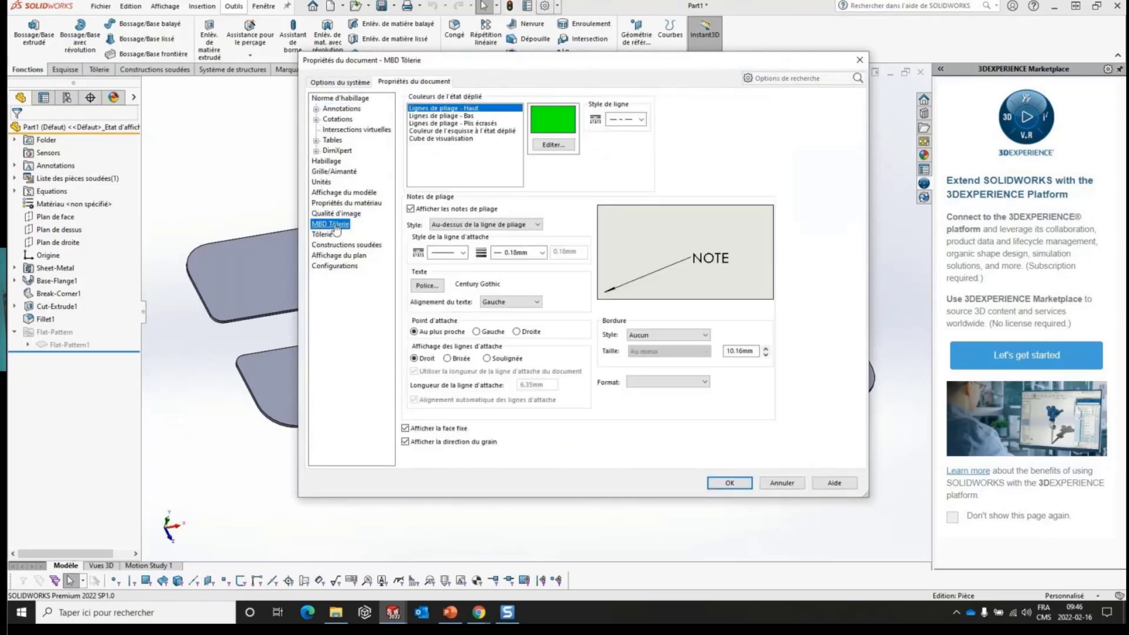
click(456, 116)
click(453, 124)
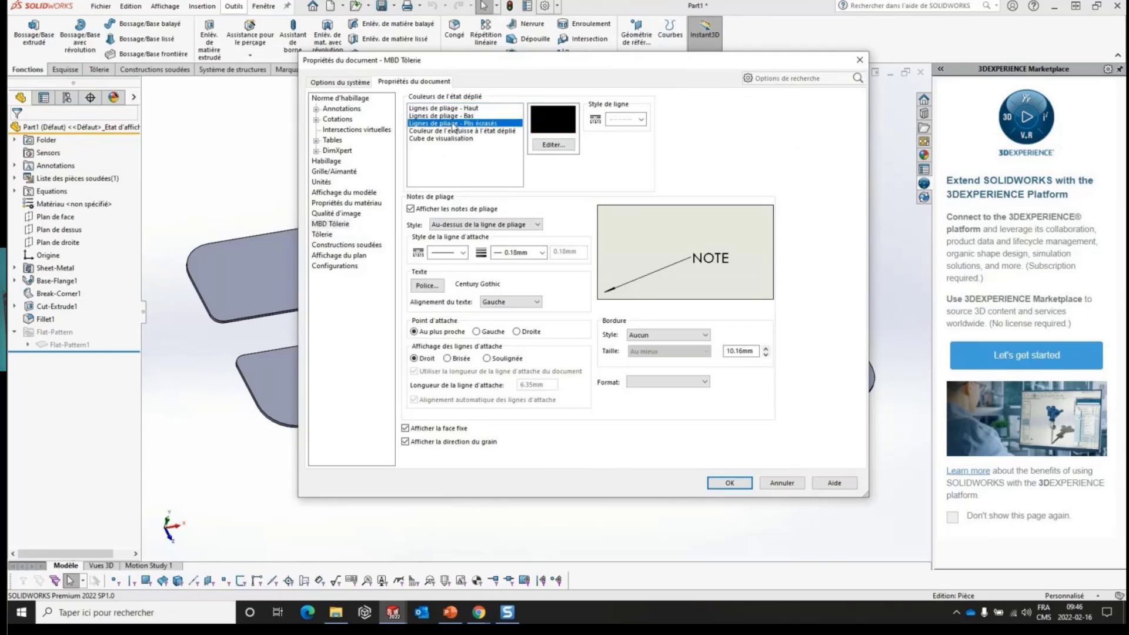
click(458, 115)
click(456, 108)
click(456, 115)
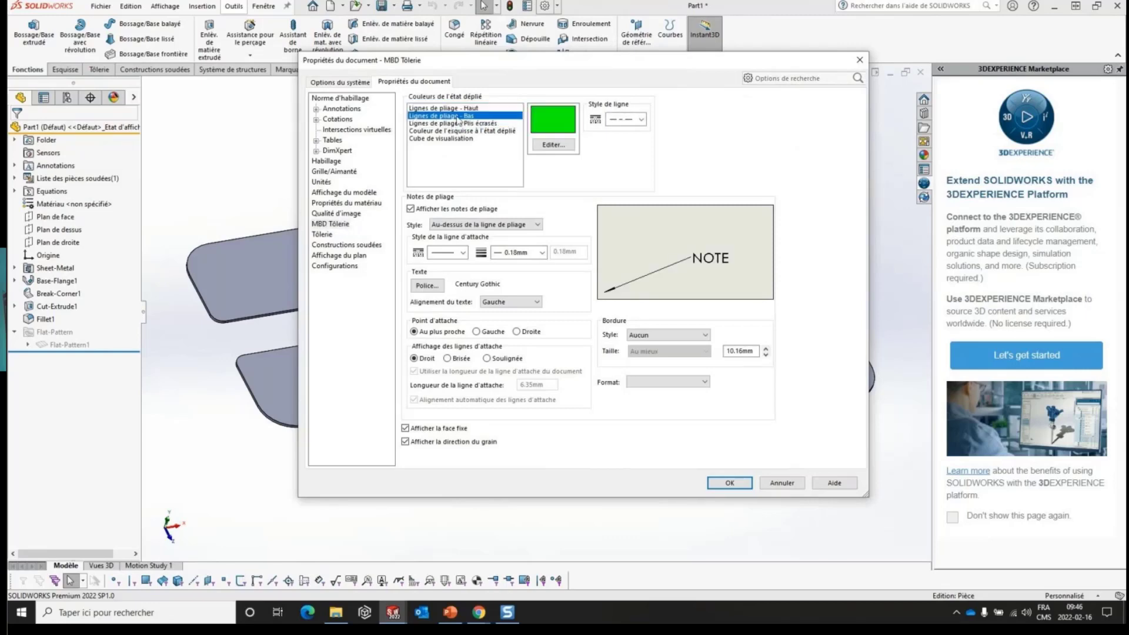
click(432, 131)
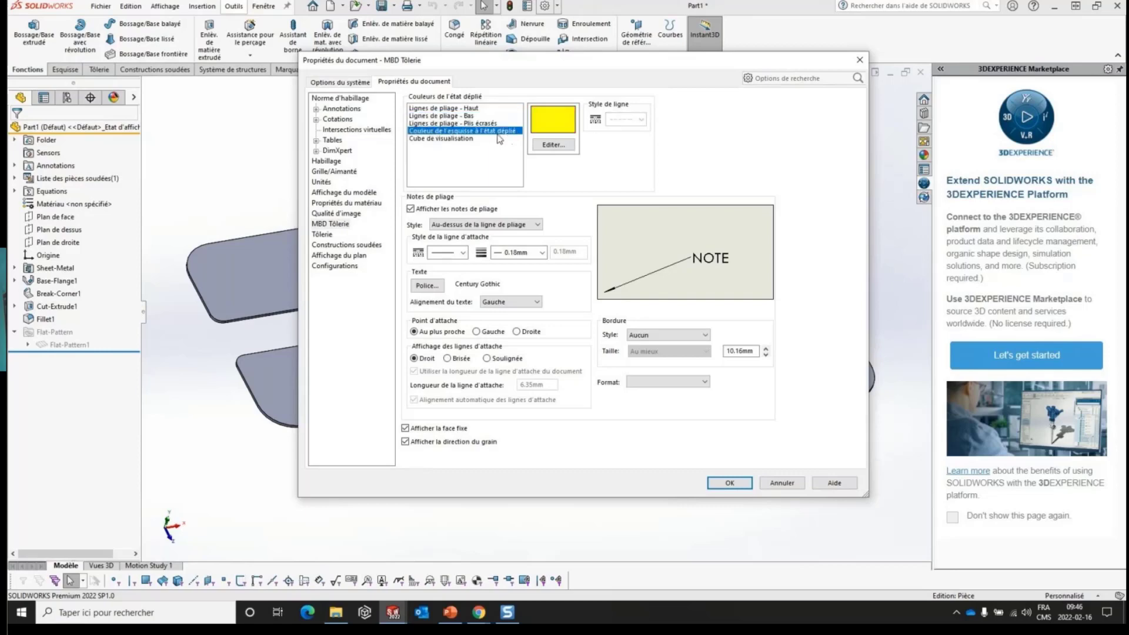
click(428, 140)
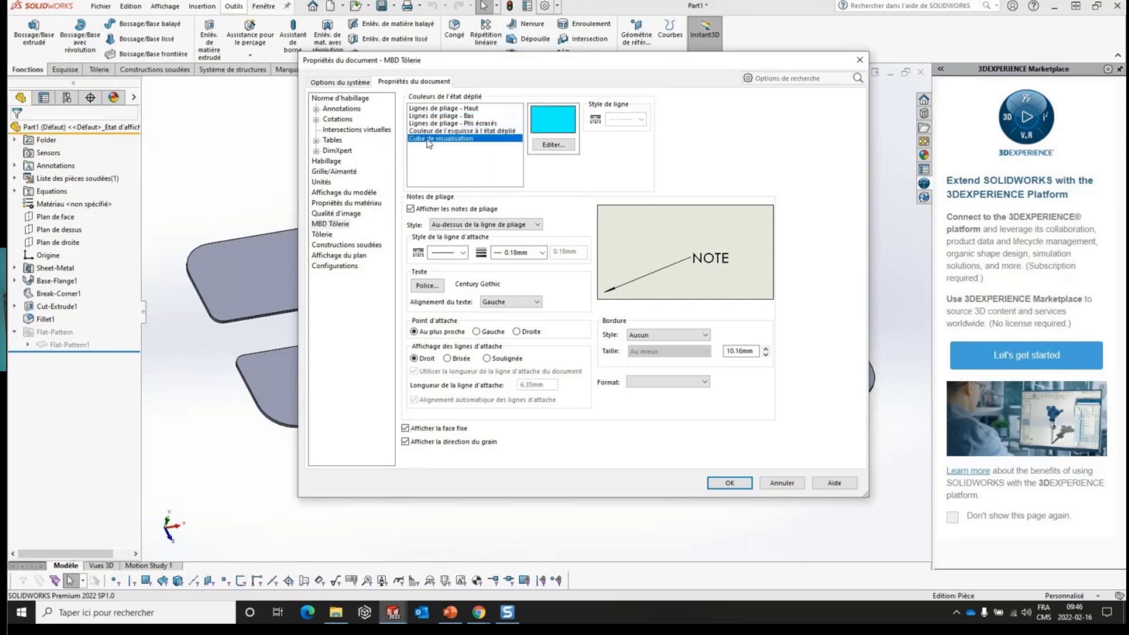
- Compare the colours and line styles of Lignes de pliage - Haut and Lignes de pliage - Bas, and close the document properties
click(456, 115)
click(453, 109)
click(454, 115)
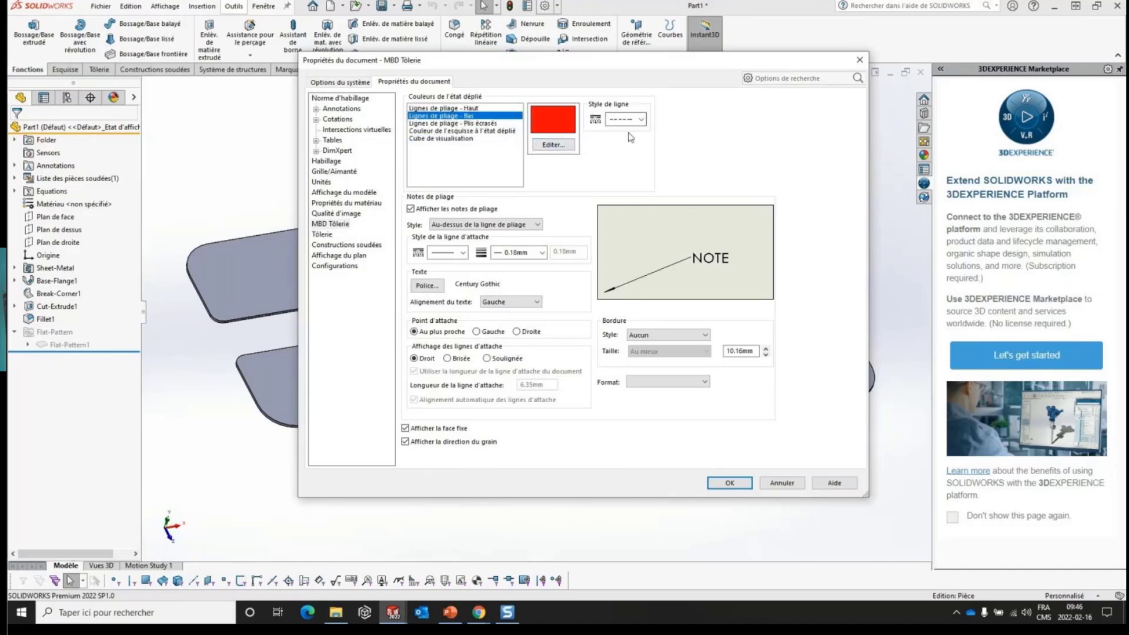
click(458, 108)
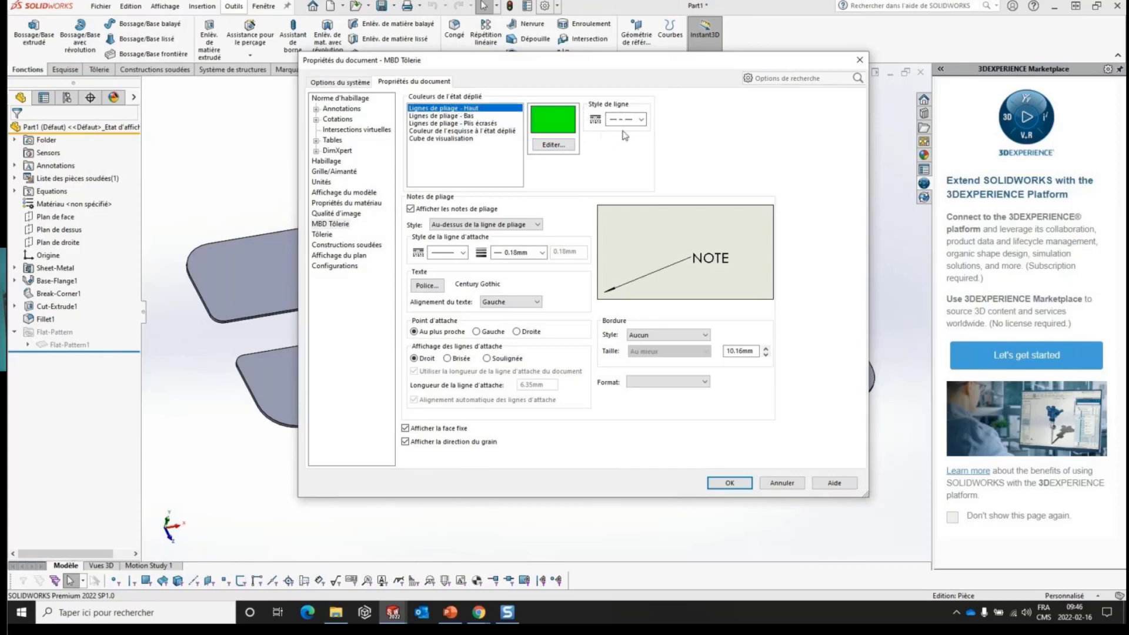
click(469, 116)
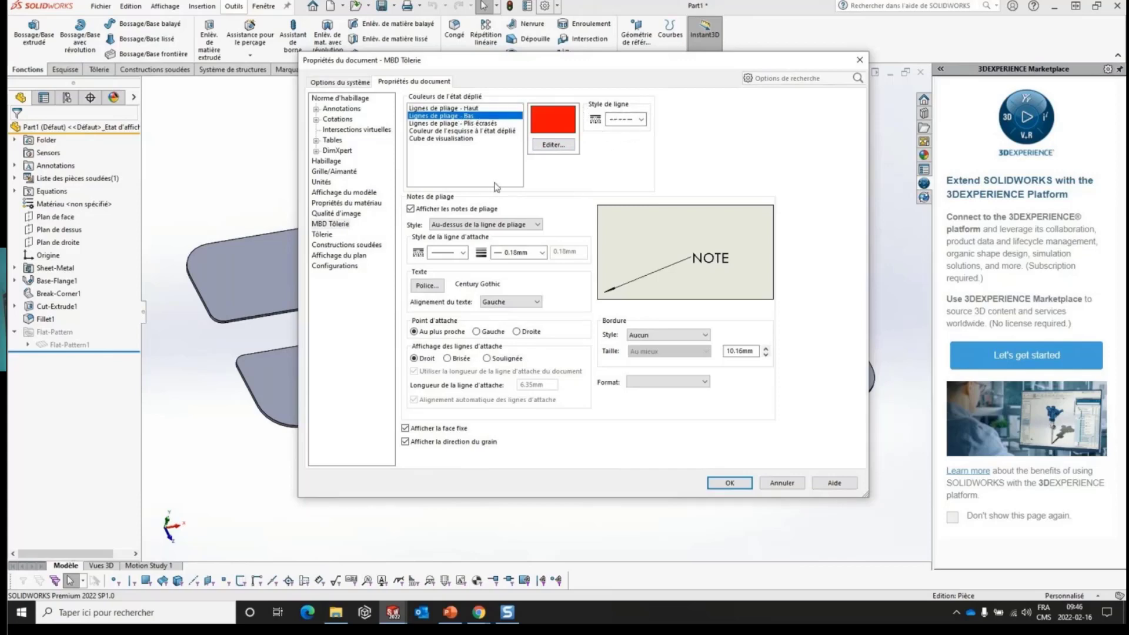
click(730, 483)
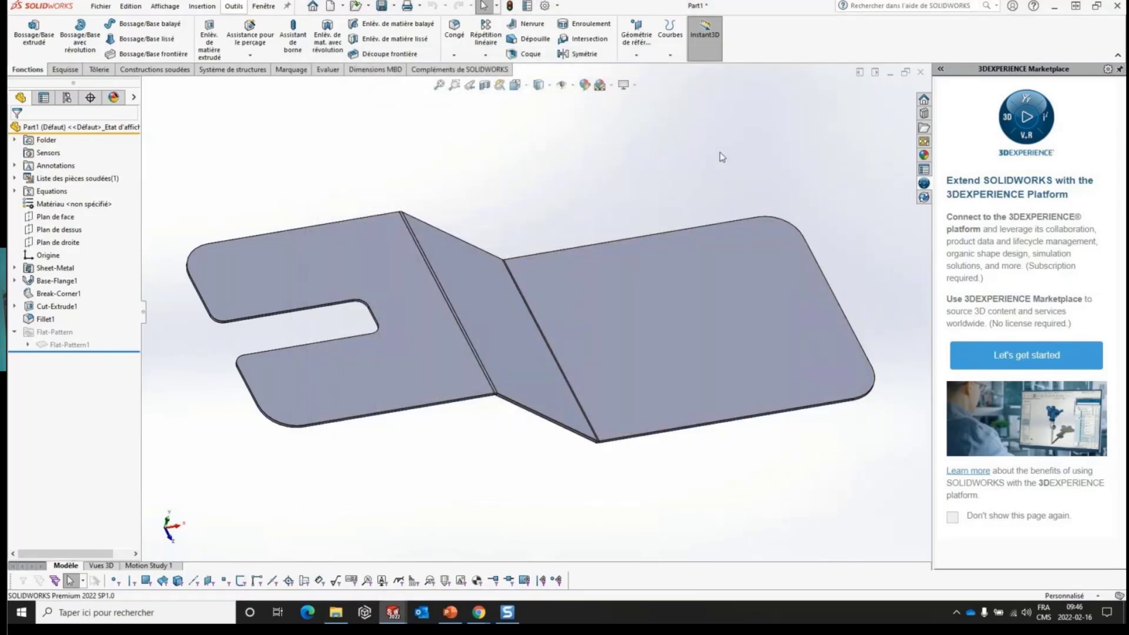
- Switch to the PowerPoint slide show and advance to the slide "Soudures et système de structures"
click(449, 612)
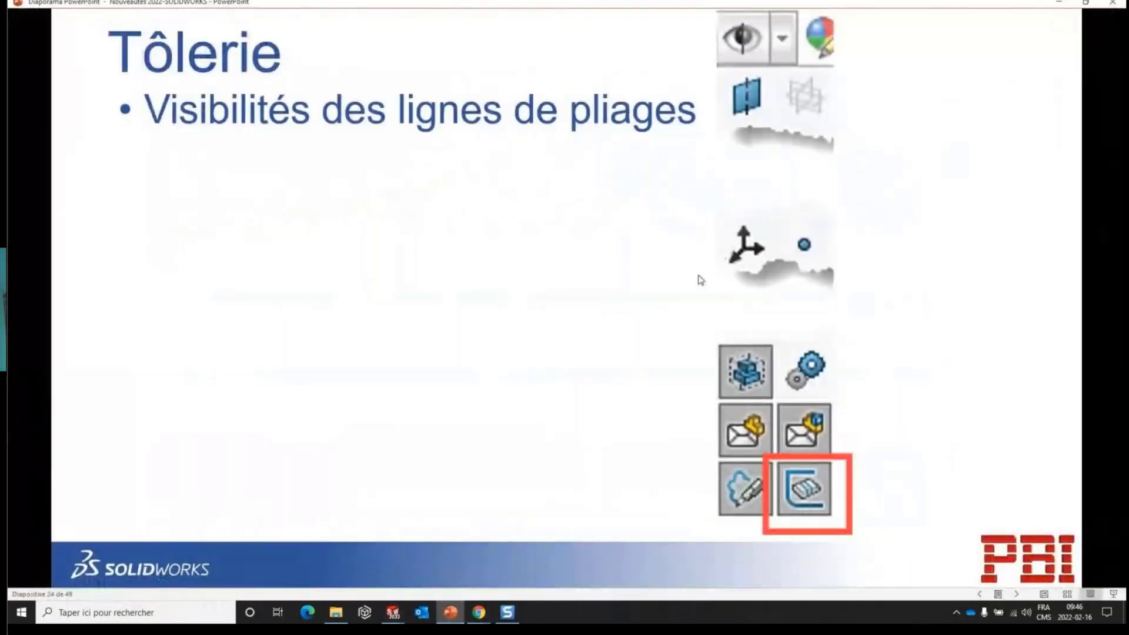
click(687, 291)
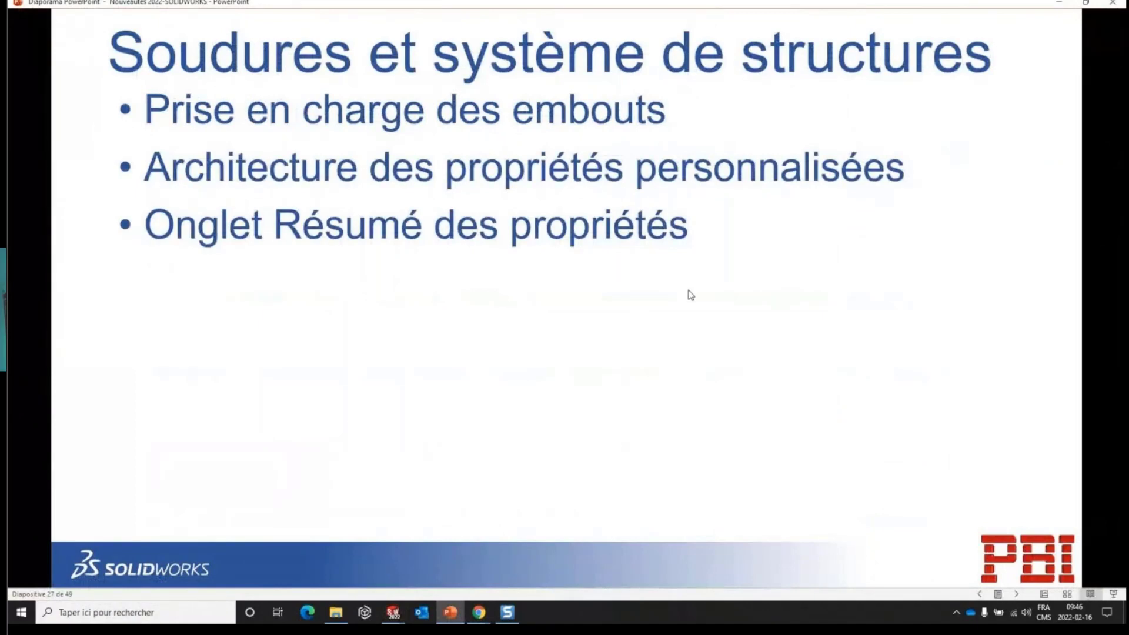
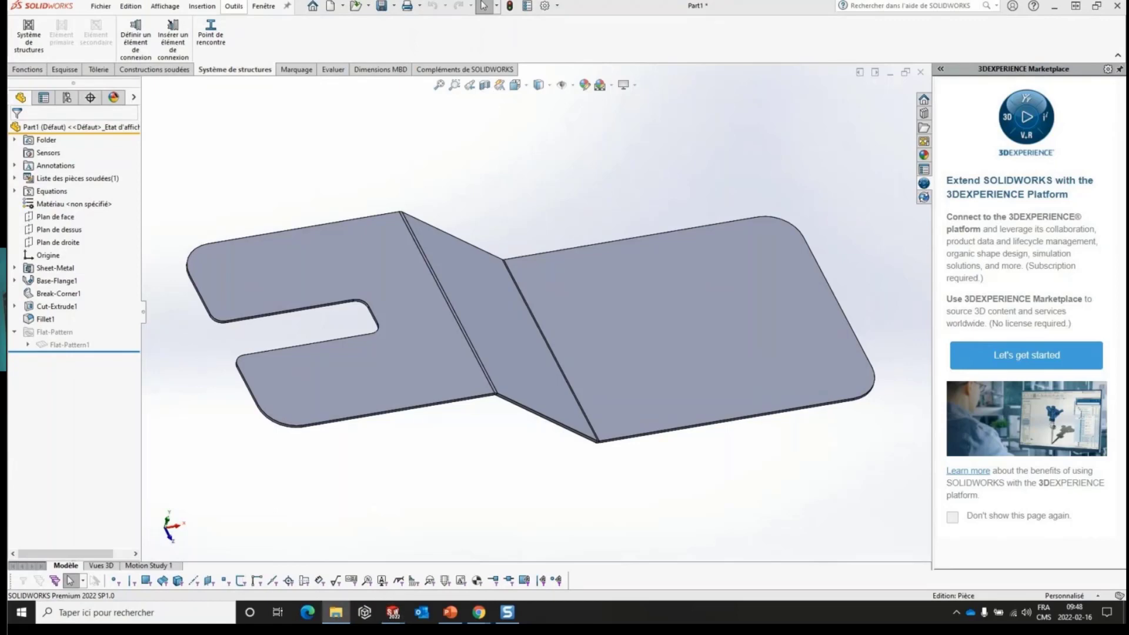
- Browse the Weldments folder under Contenu SOLIDWORKS in the design library to show the downloadable profile standards
click(925, 114)
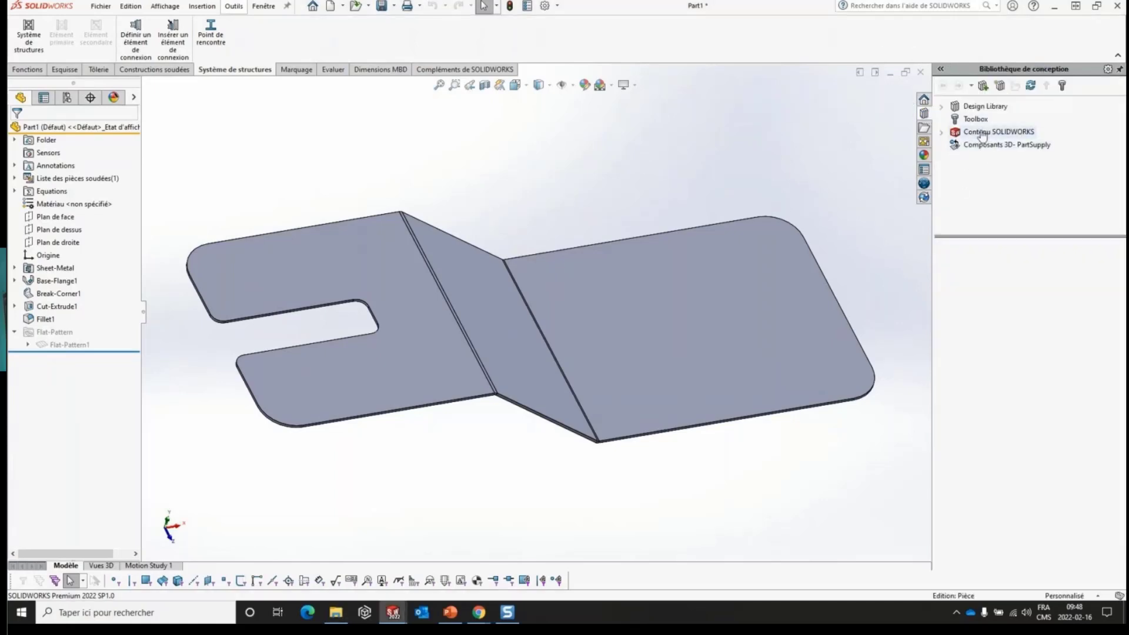
double_click(979, 134)
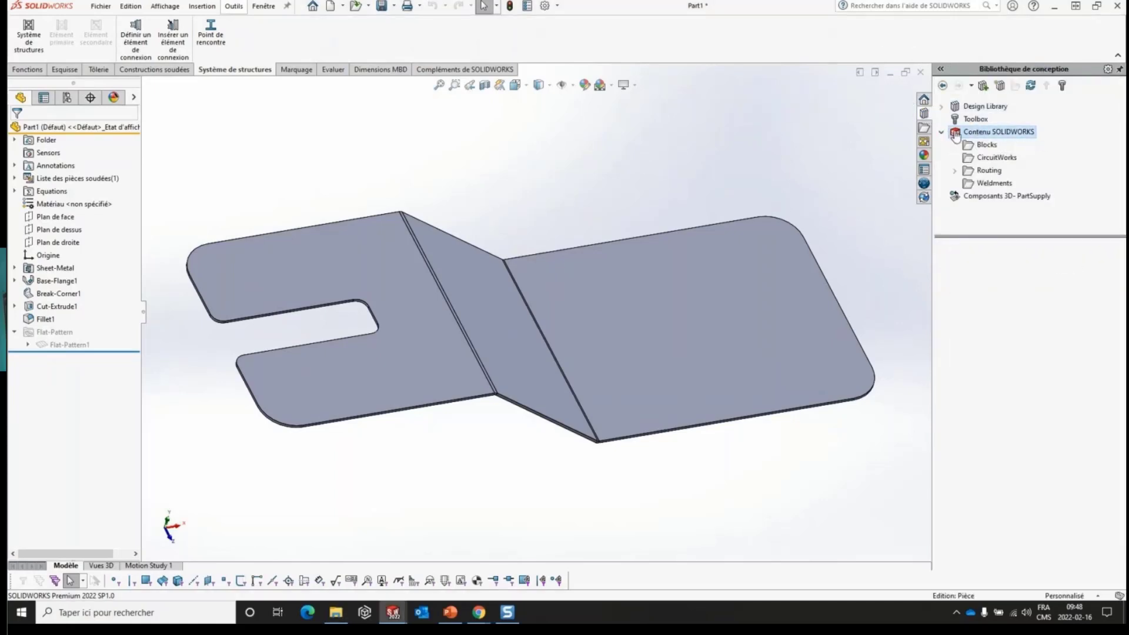
click(992, 184)
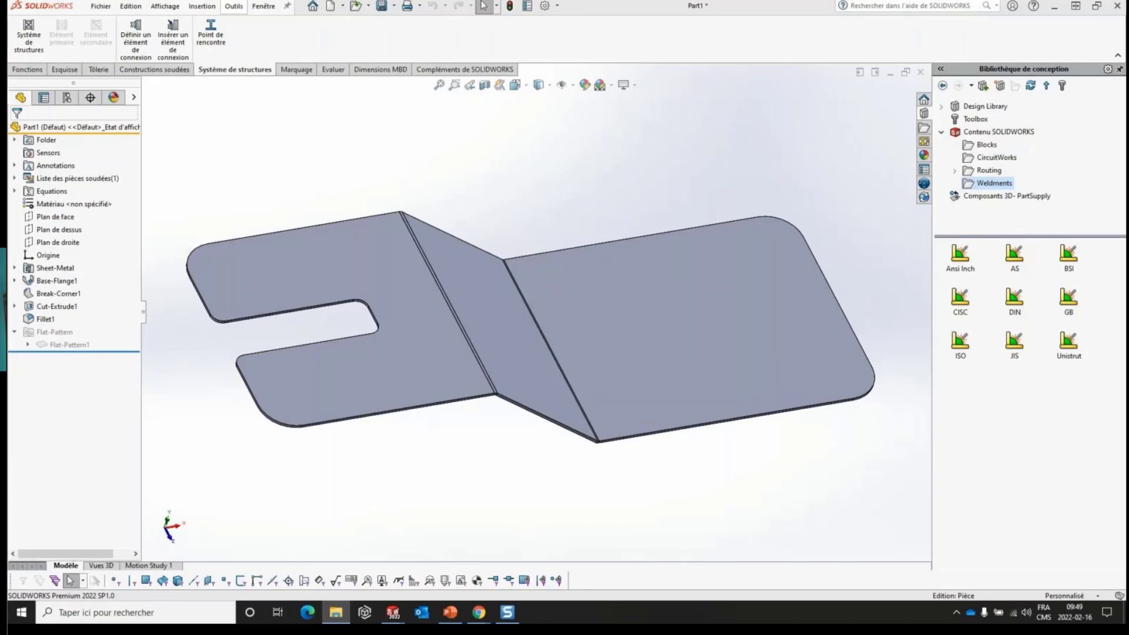
- Open the profile file AI Tube Rectangular.SLDLFP from the ANSI Configurations folder
click(357, 10)
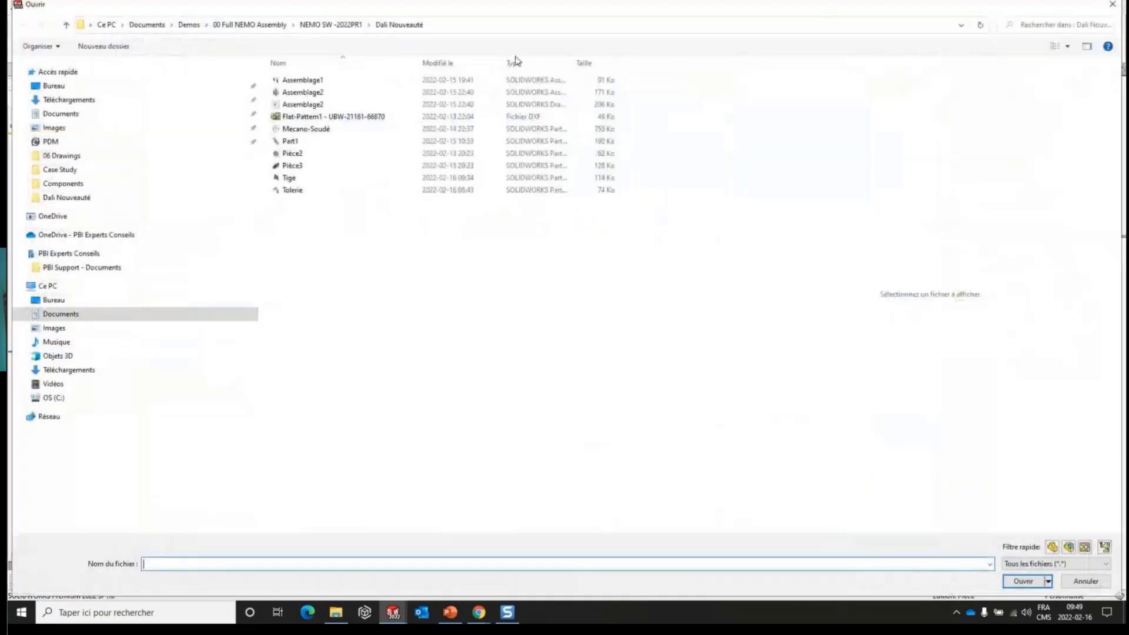
click(509, 25)
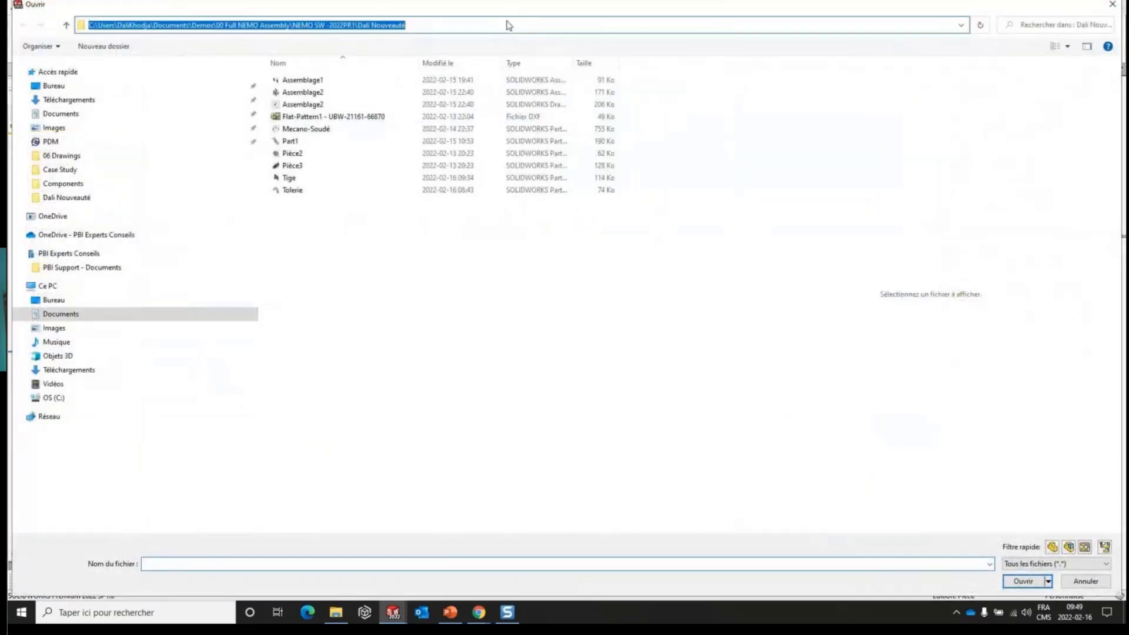
text(C:\Users\DaliKhodja\OneDrive - PBI Experts Conseils\Template\SolidWorks Template\Profilé Mecano soudé\ANSI Configurations)
key(Return)
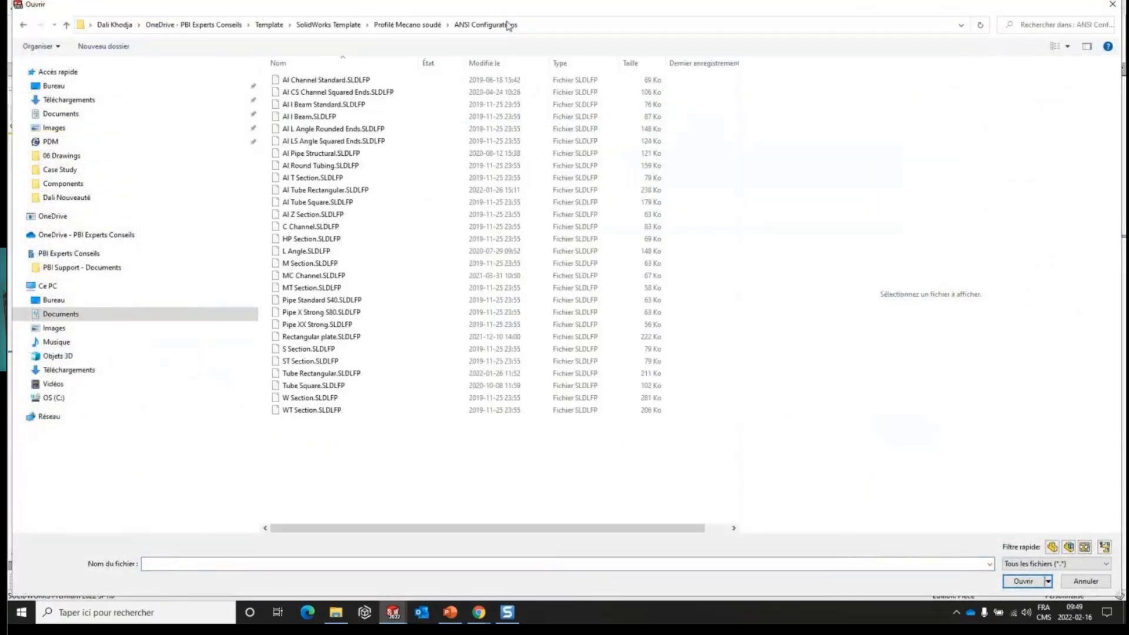
click(406, 79)
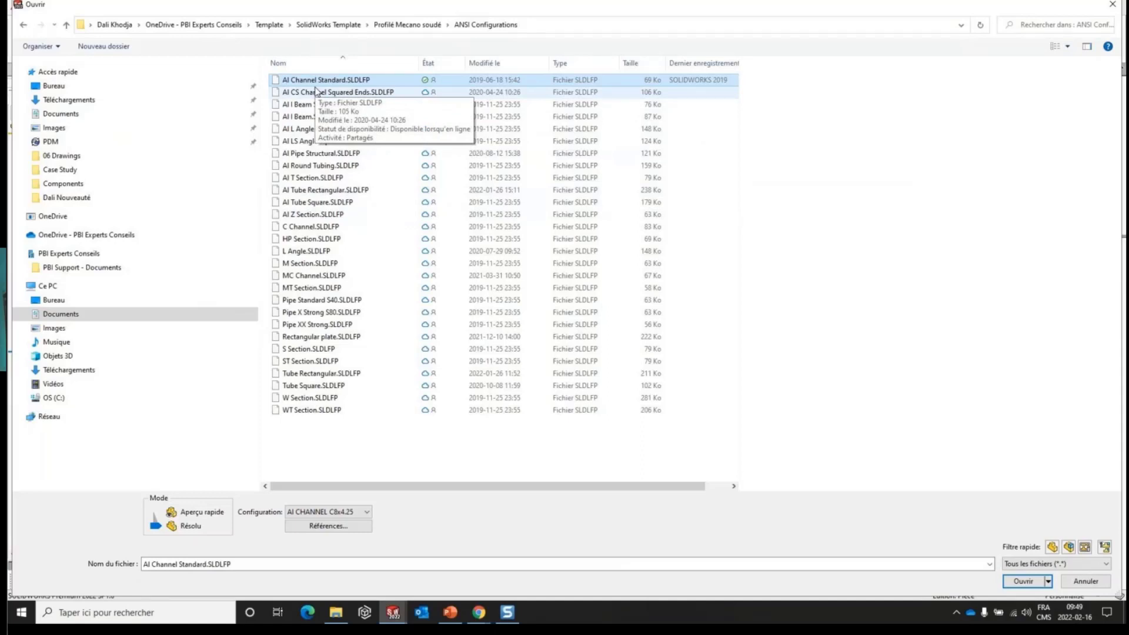
click(282, 191)
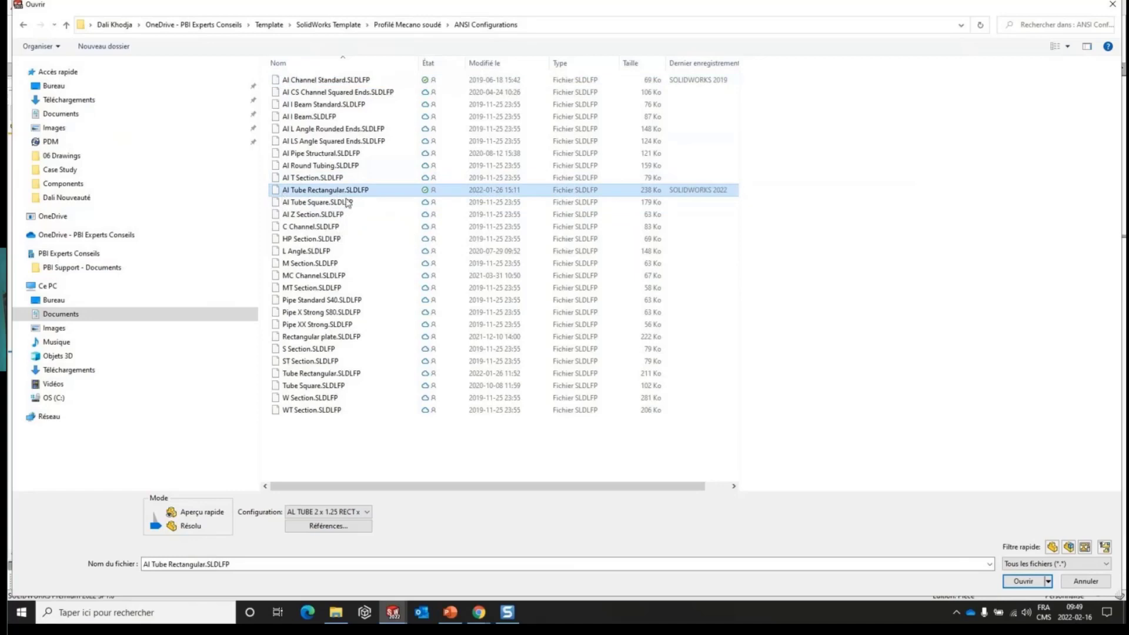
click(1024, 583)
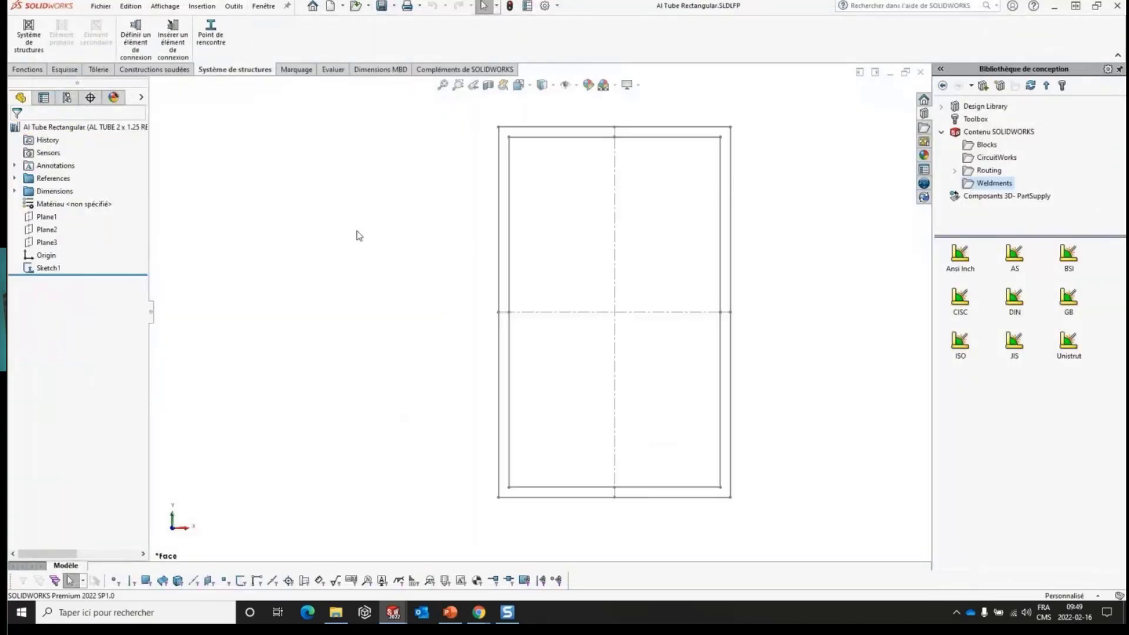
- Open the rectangular tube profile's Design Table for editing in a new window, accepting the proposed rows and columns dialog
mouse_move(398, 230)
middle_down()
mouse_move(341, 255)
mouse_move(371, 263)
middle_up()
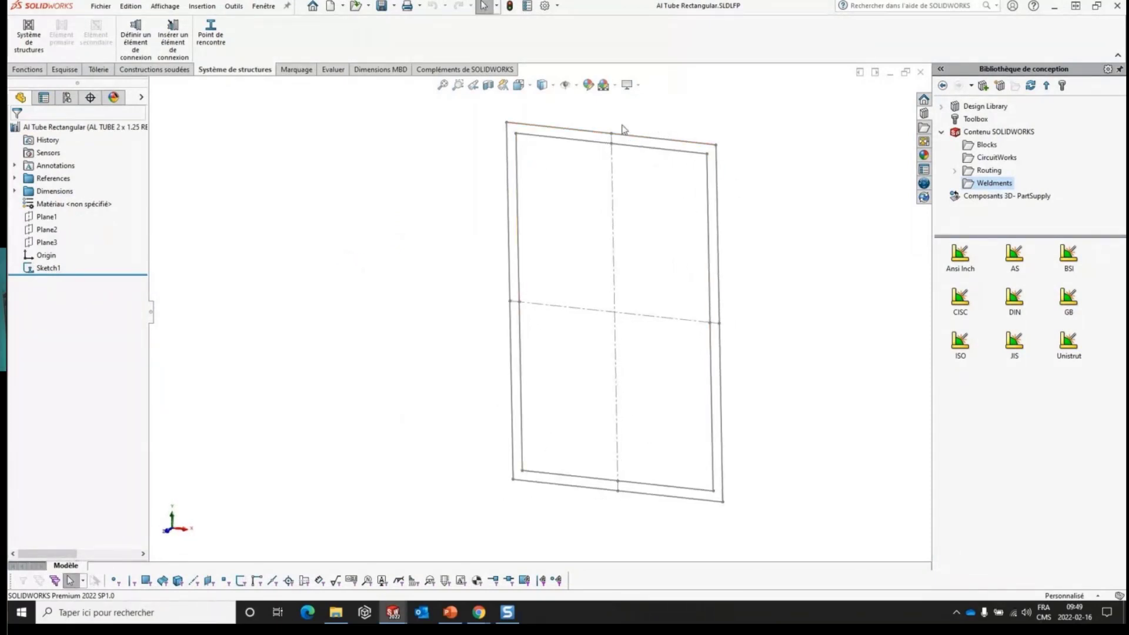
click(67, 97)
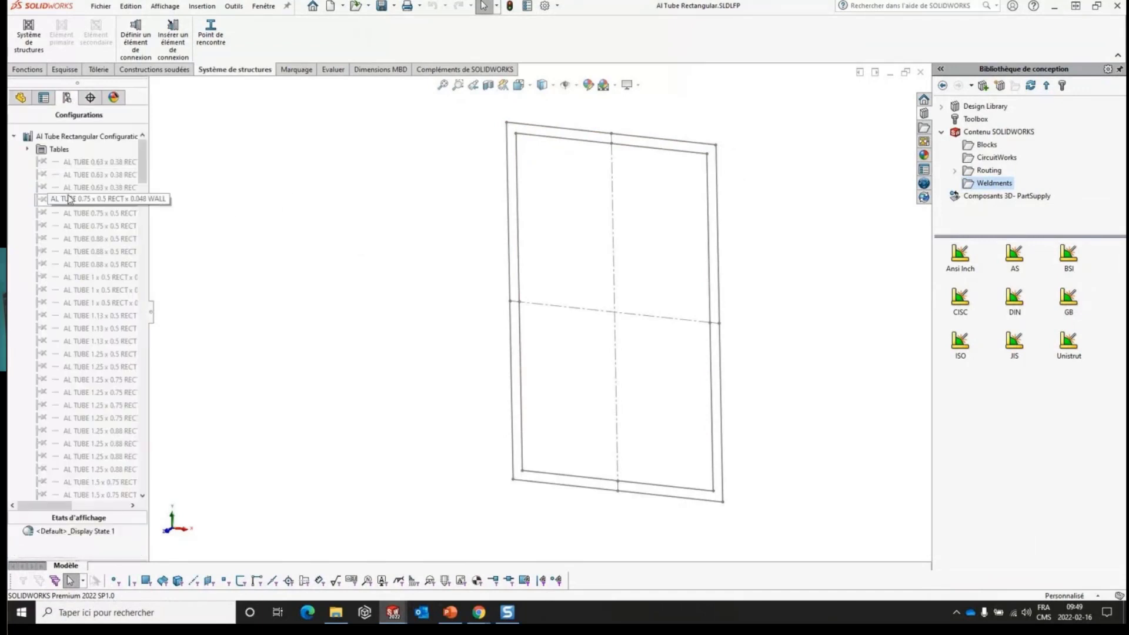
click(27, 148)
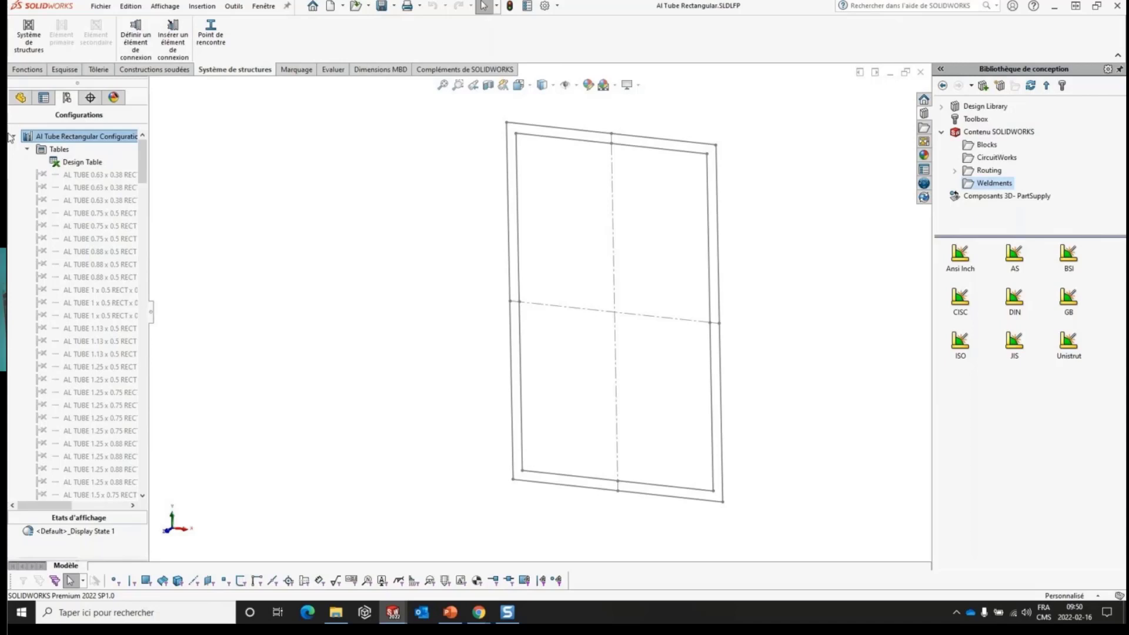
right_click(72, 164)
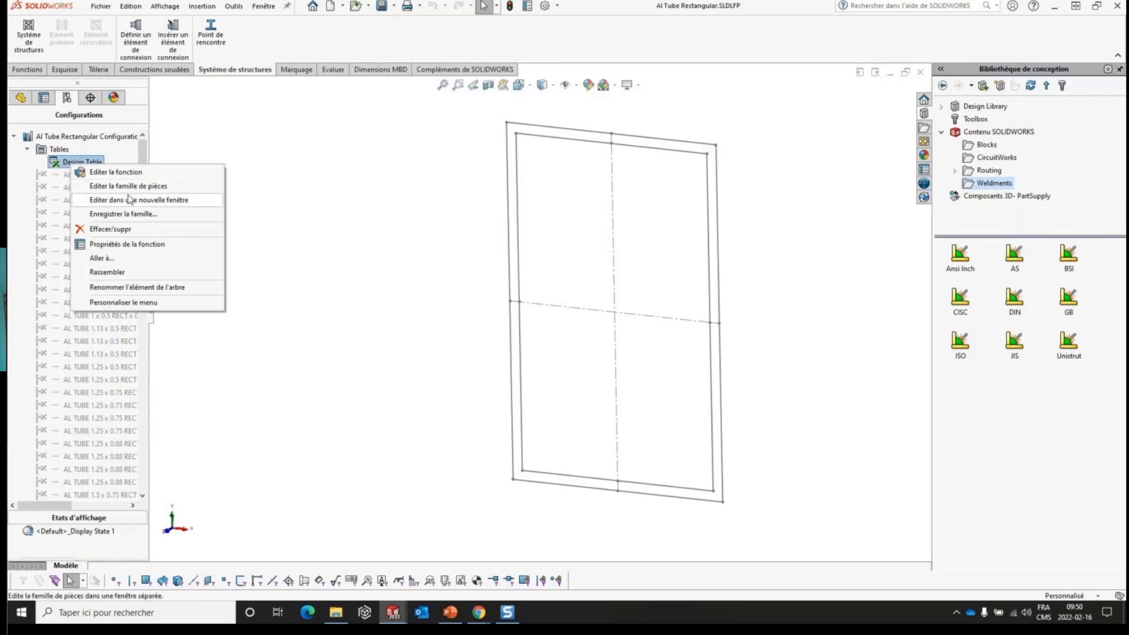
click(129, 200)
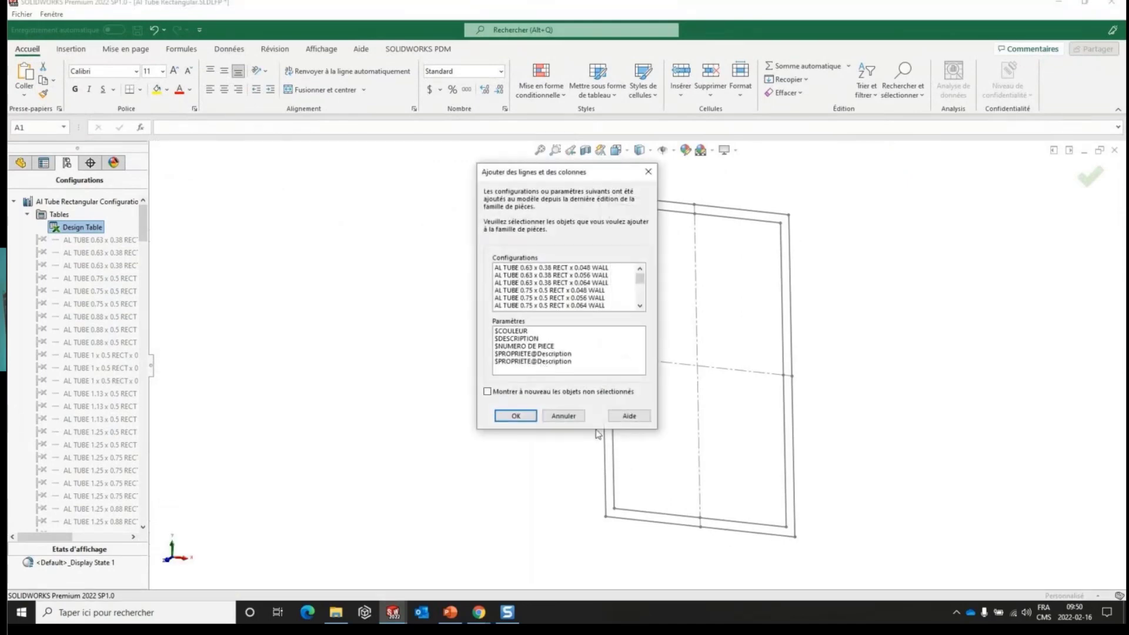
click(520, 416)
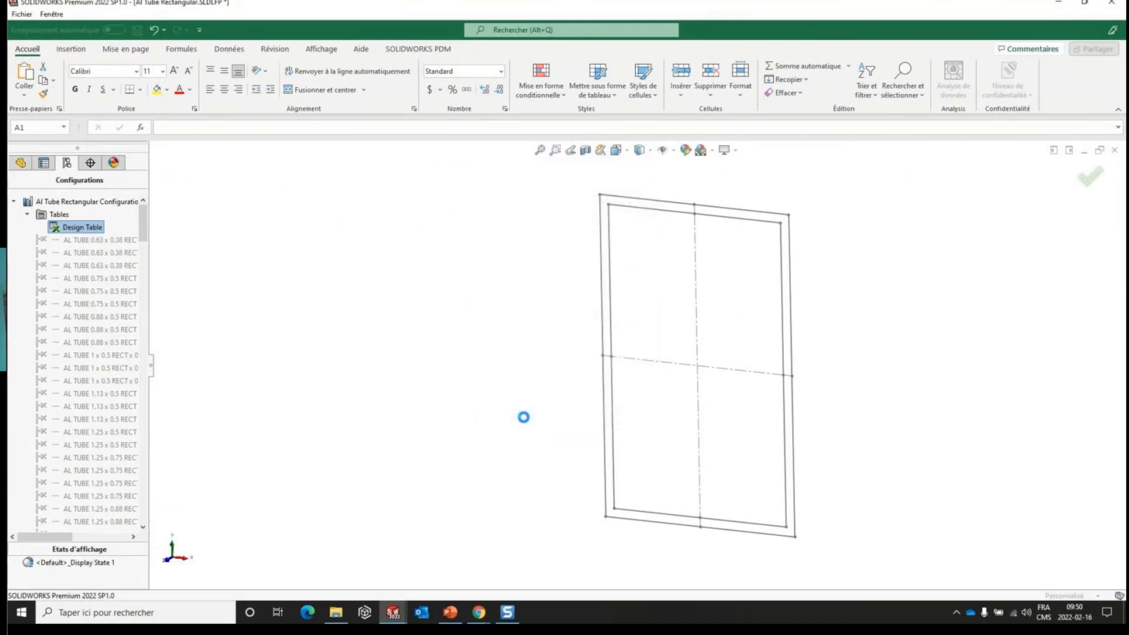
- Enlarge the design table to examine its Sketch1 dimension and description columns, and close it
drag(463, 562, 905, 517)
click(821, 512)
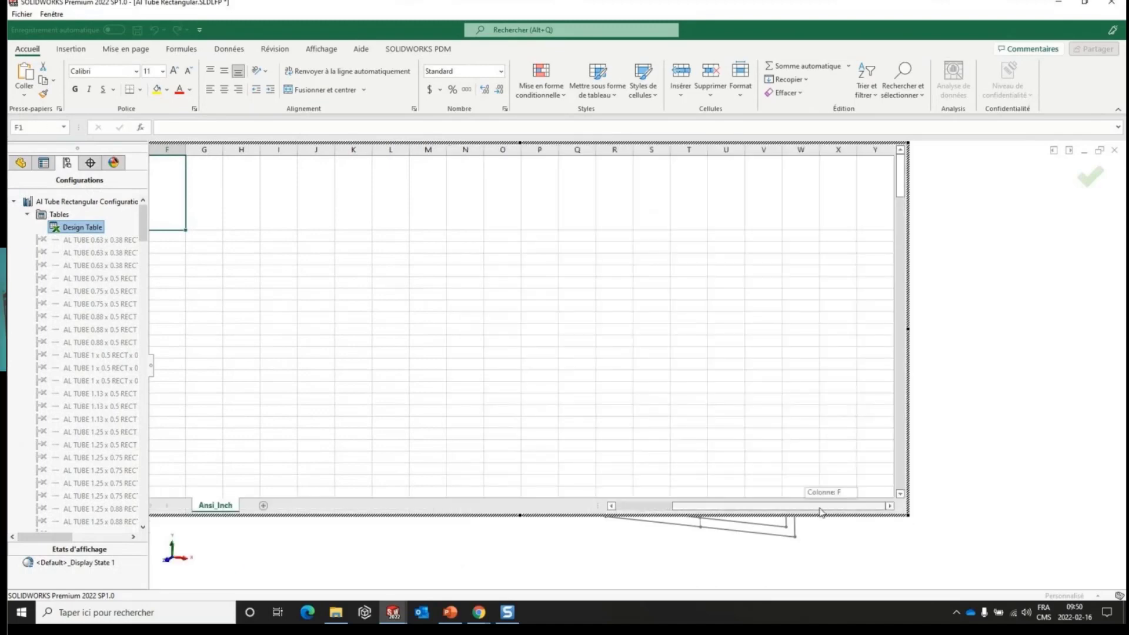
drag(822, 512, 680, 514)
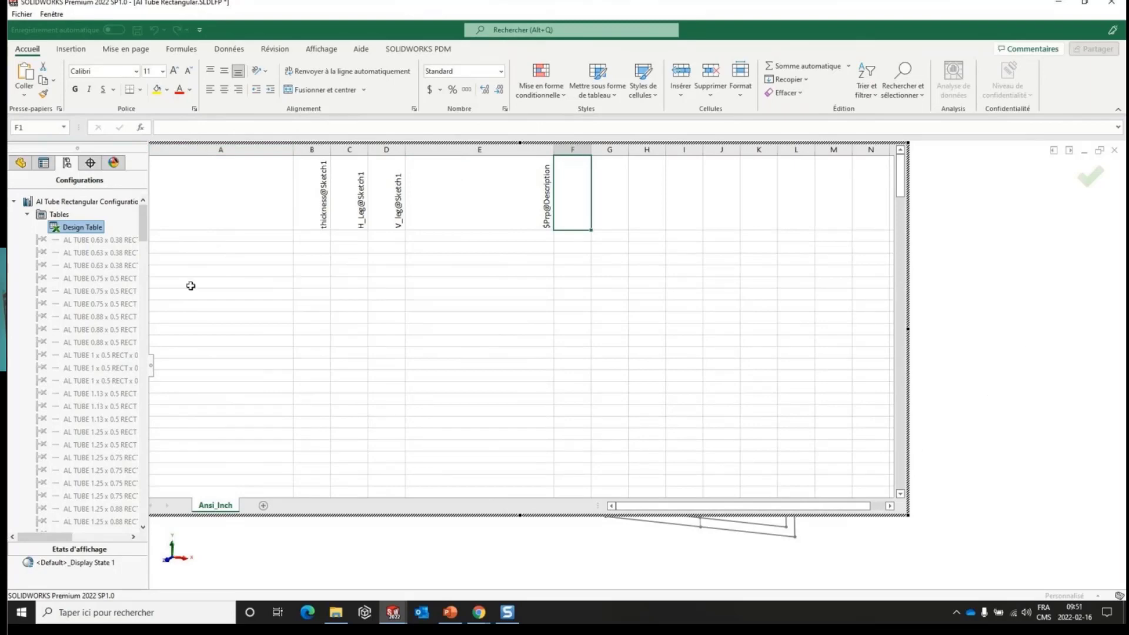
click(943, 315)
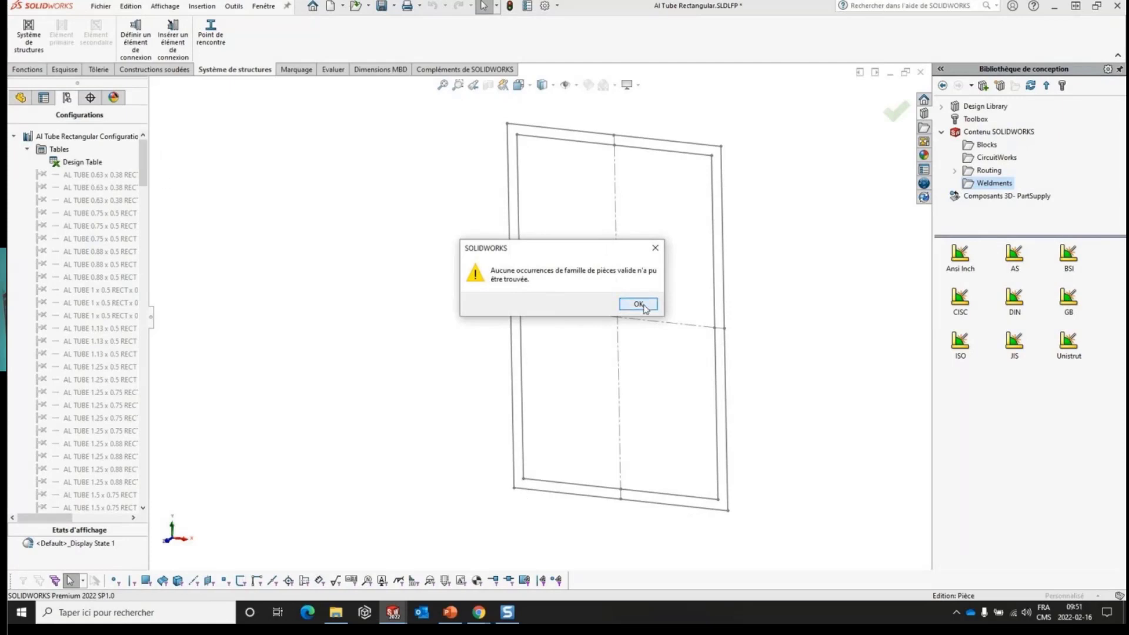
click(638, 304)
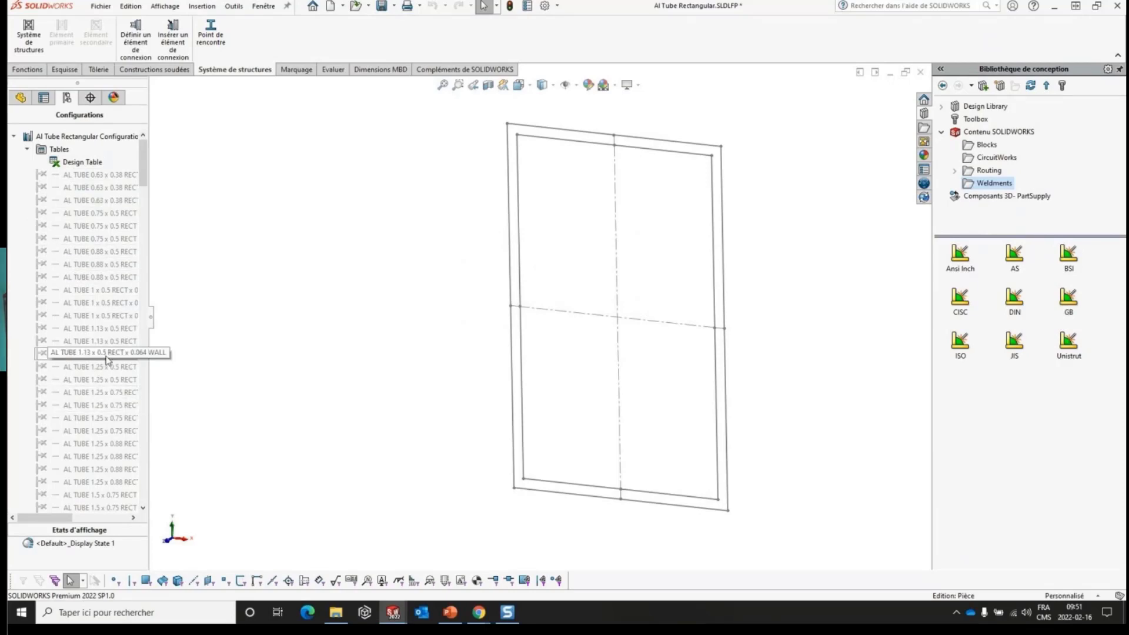
- Delete the Design Table from the rectangular tube profile and look through its list of configurations
right_click(79, 162)
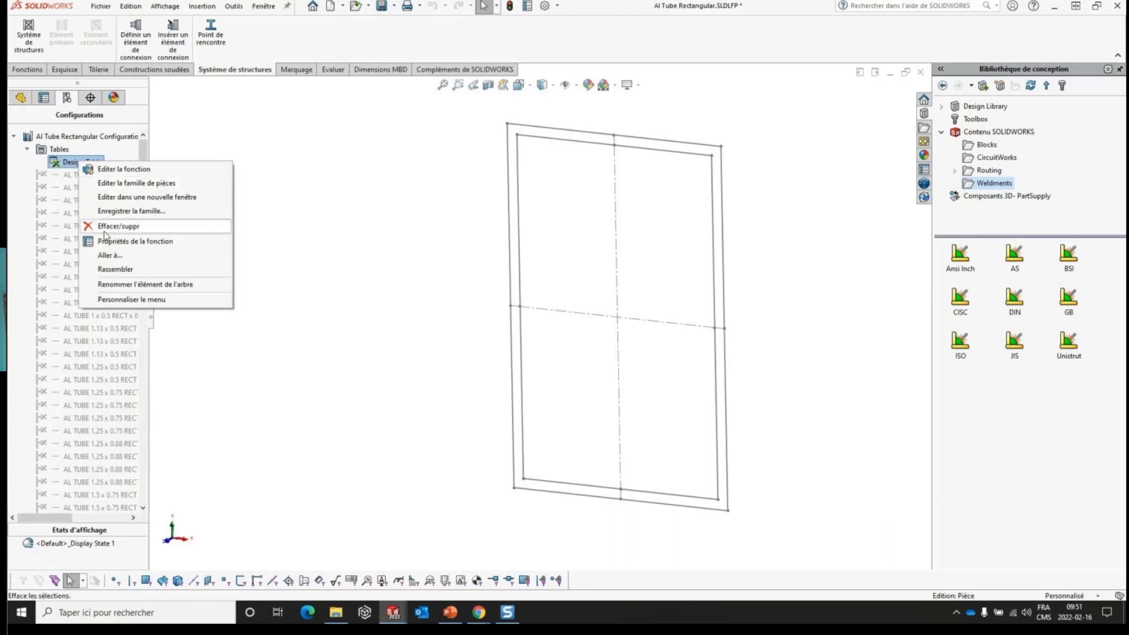
click(105, 234)
click(547, 295)
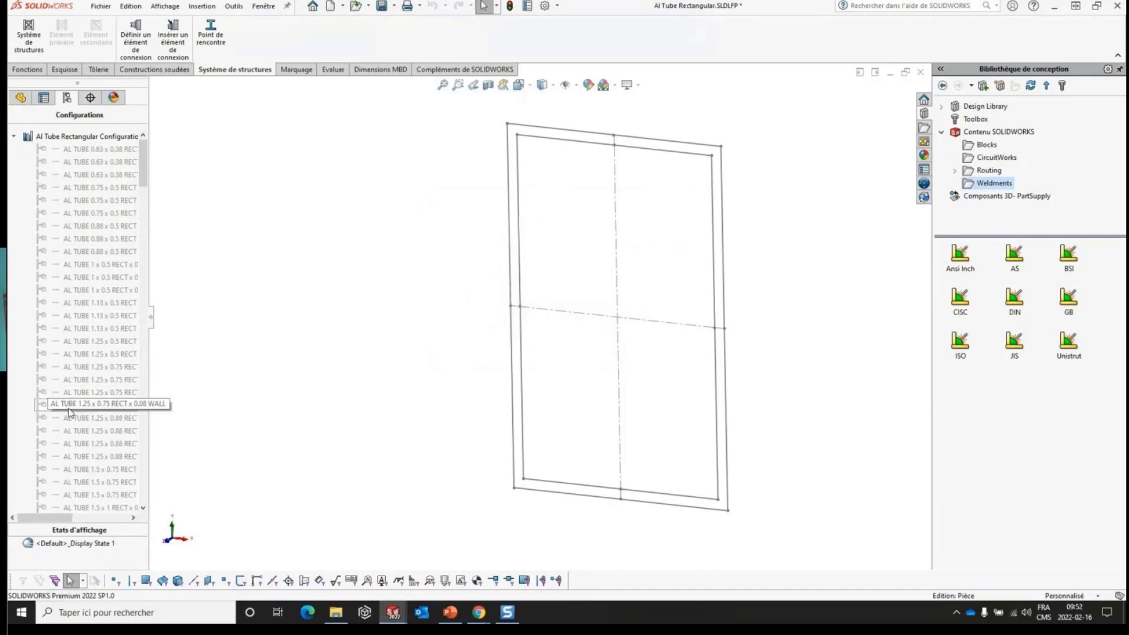
scroll(74, 411, down, 15)
scroll(79, 412, down, 7)
drag(146, 272, 146, 156)
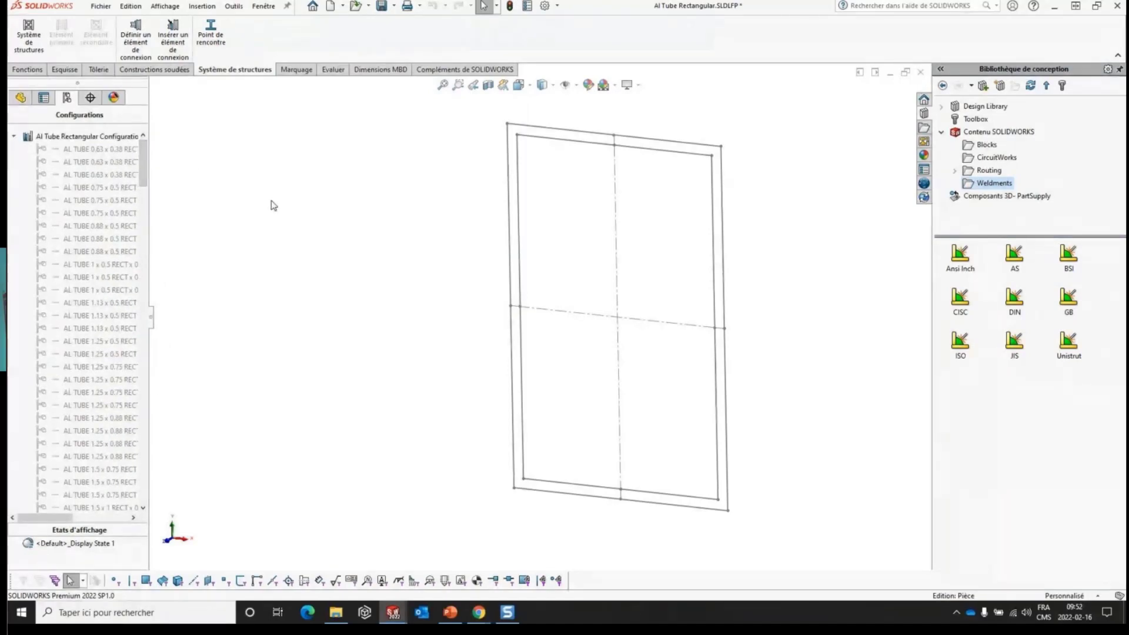
- Point out the Famille de pièces Excel table command without inserting a table
click(202, 7)
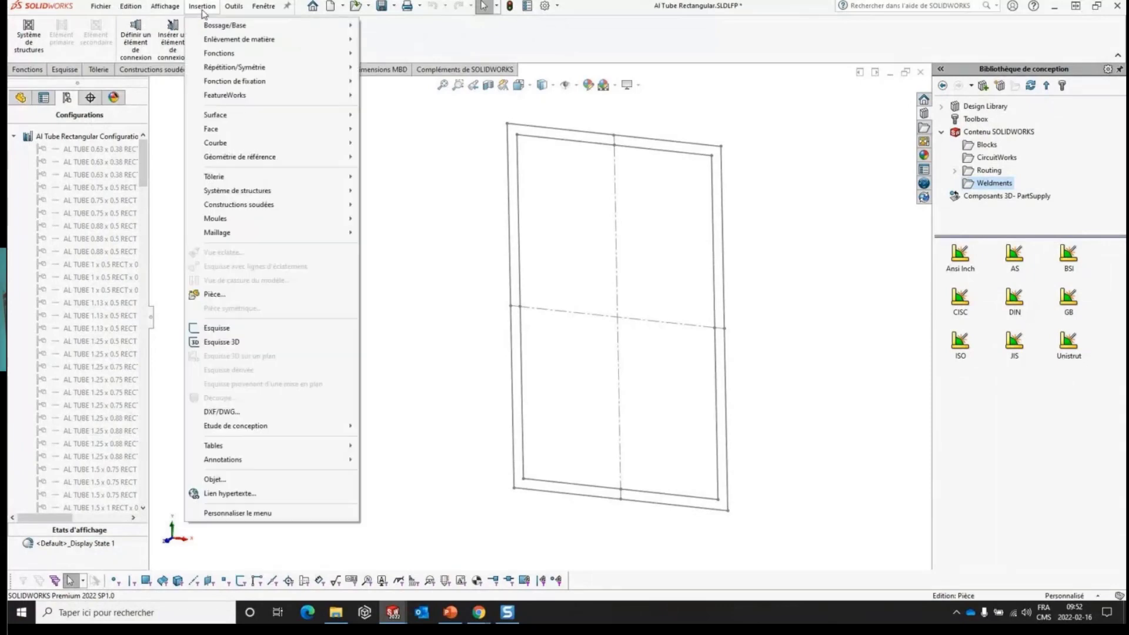
mouse_move(329, 446)
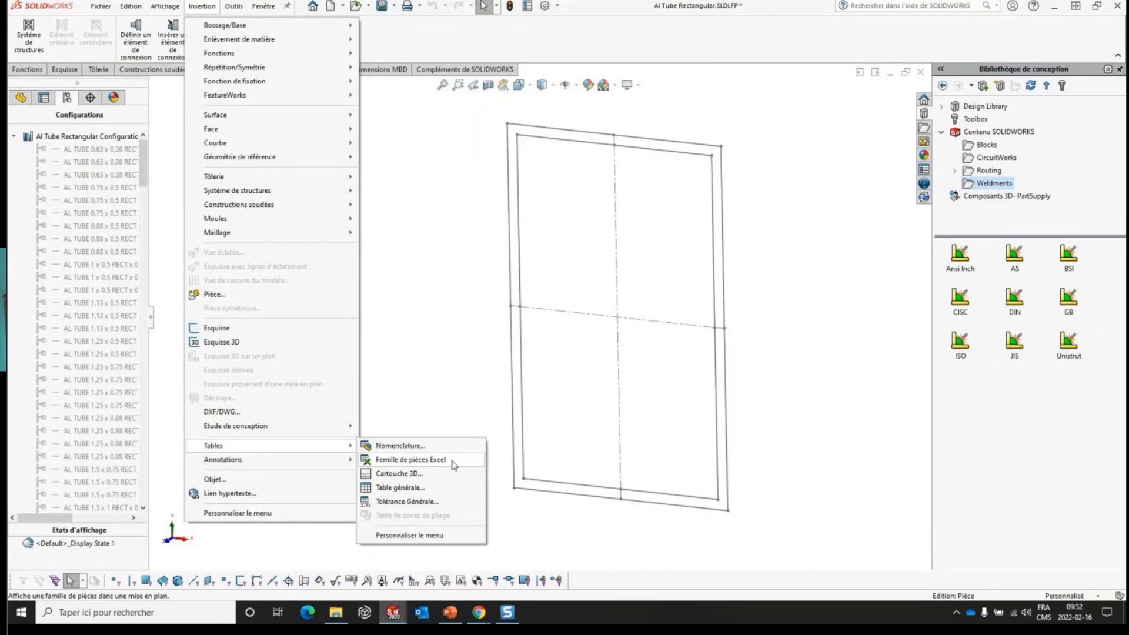
click(461, 343)
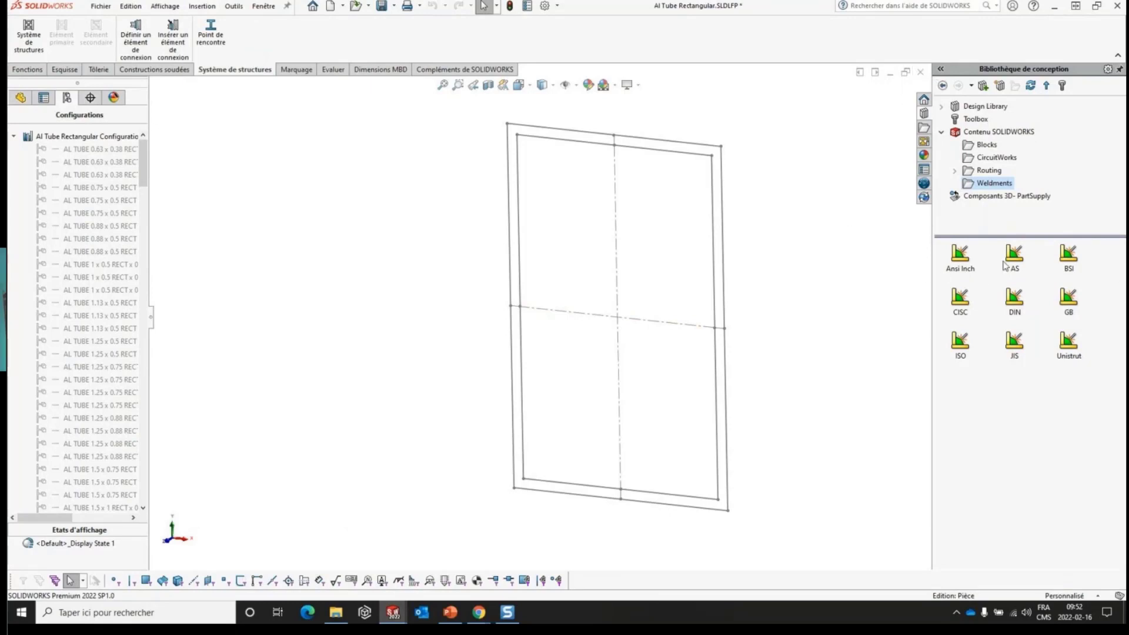
- Close the rectangular tube profile and save all modified documents
click(920, 72)
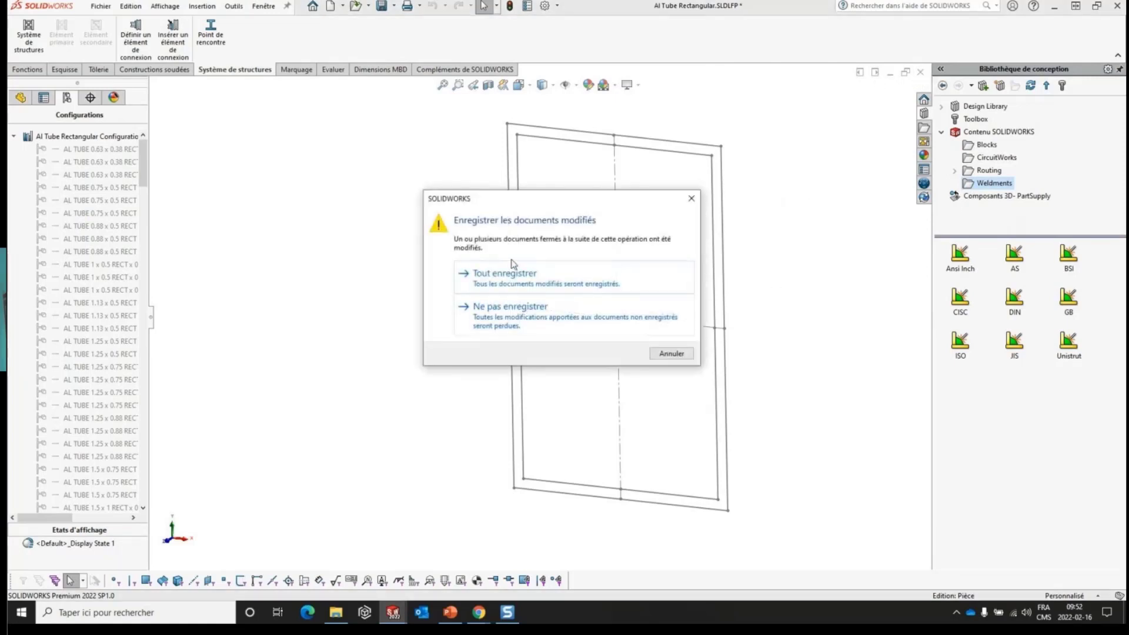
click(515, 278)
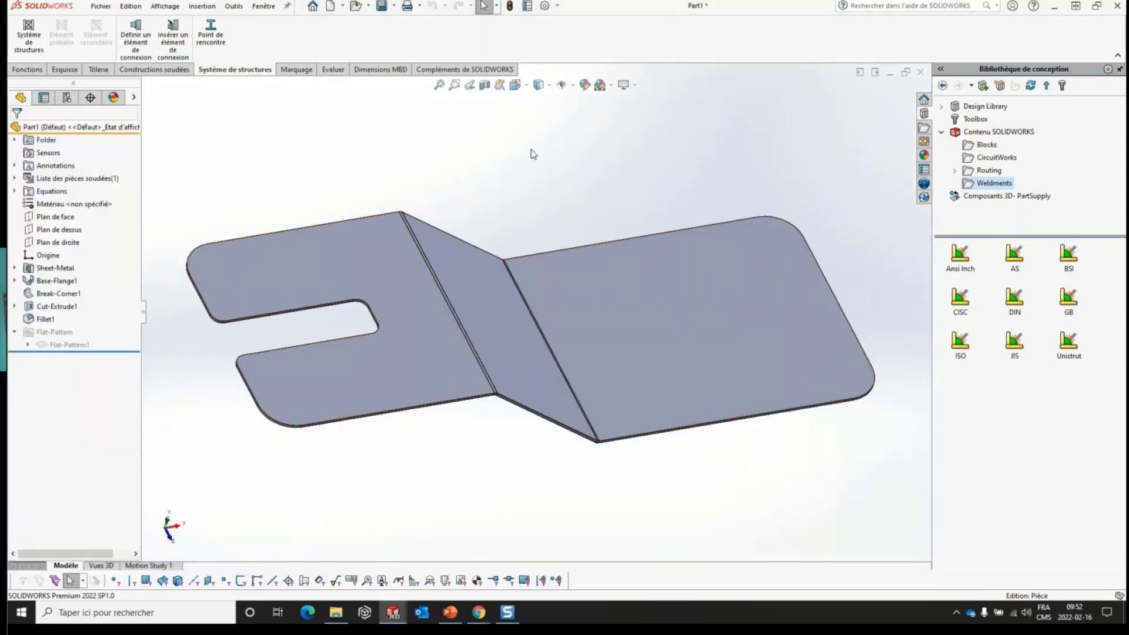
- Switch to the PowerPoint slide show and advance to the slide "Architecture des propriétés personnalisées"
click(450, 612)
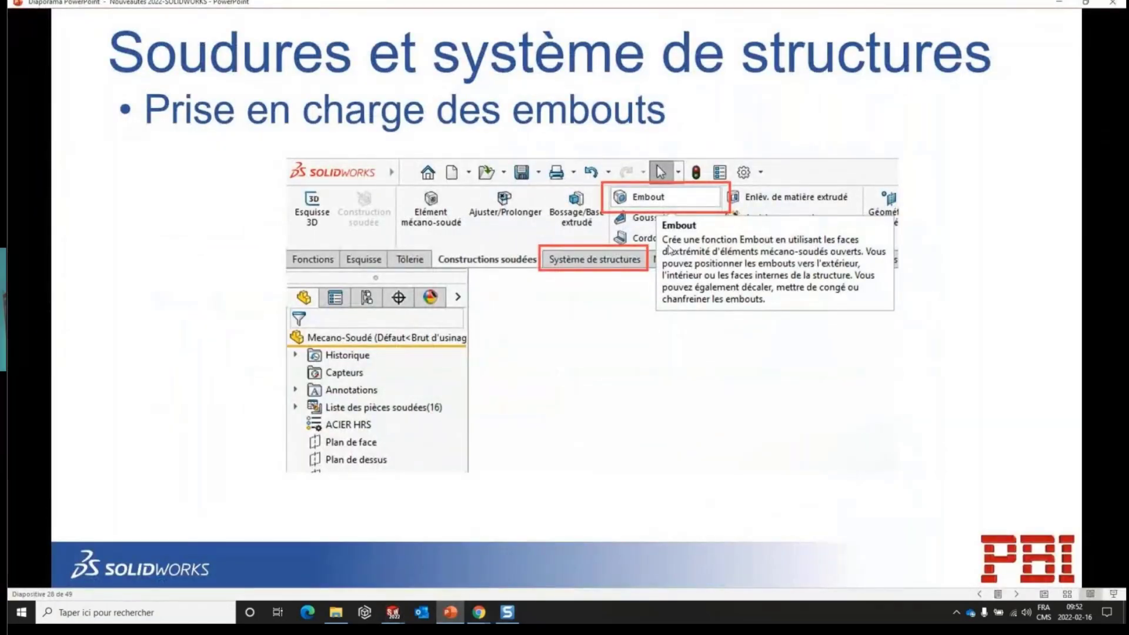
click(667, 243)
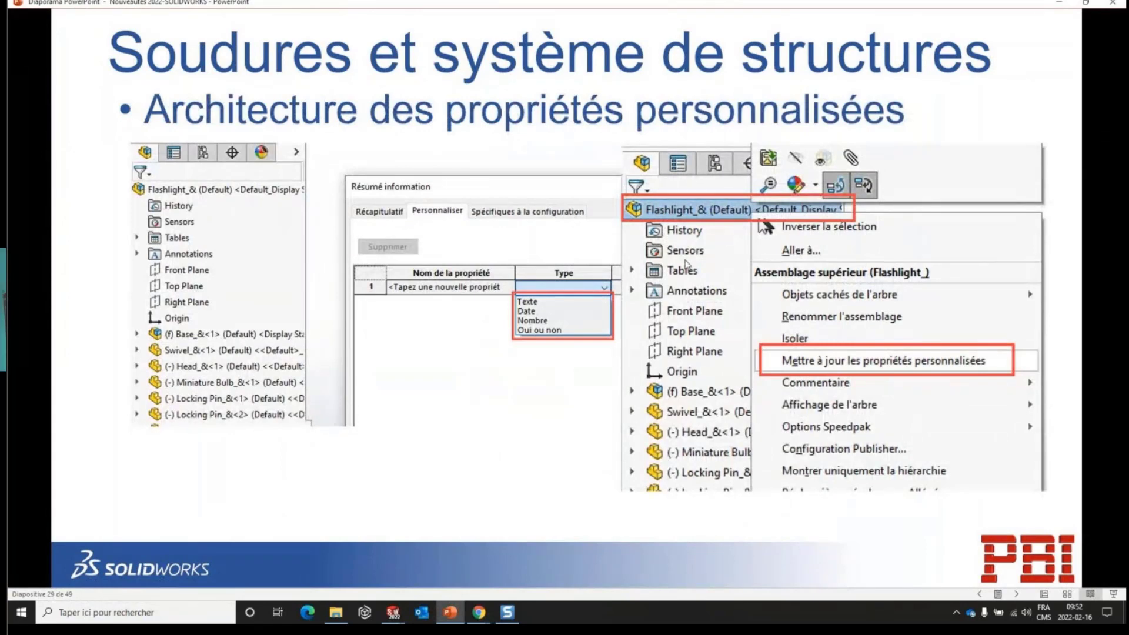
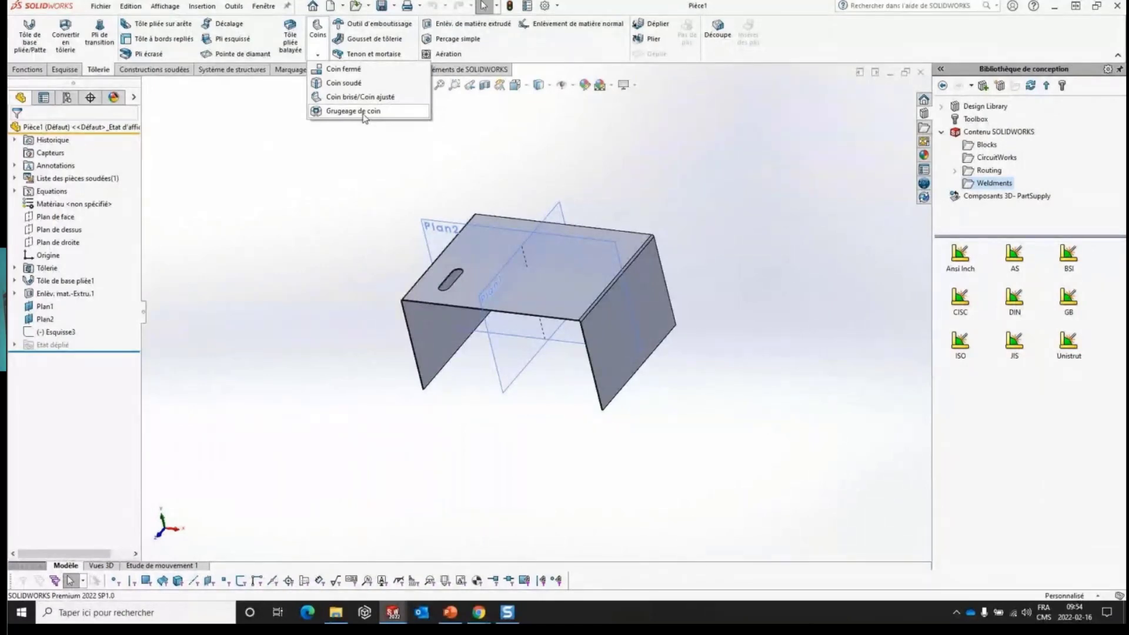
- Review the custom and configuration properties of Pièce1, including the available property types, and close them without changes
click(704, 160)
click(528, 5)
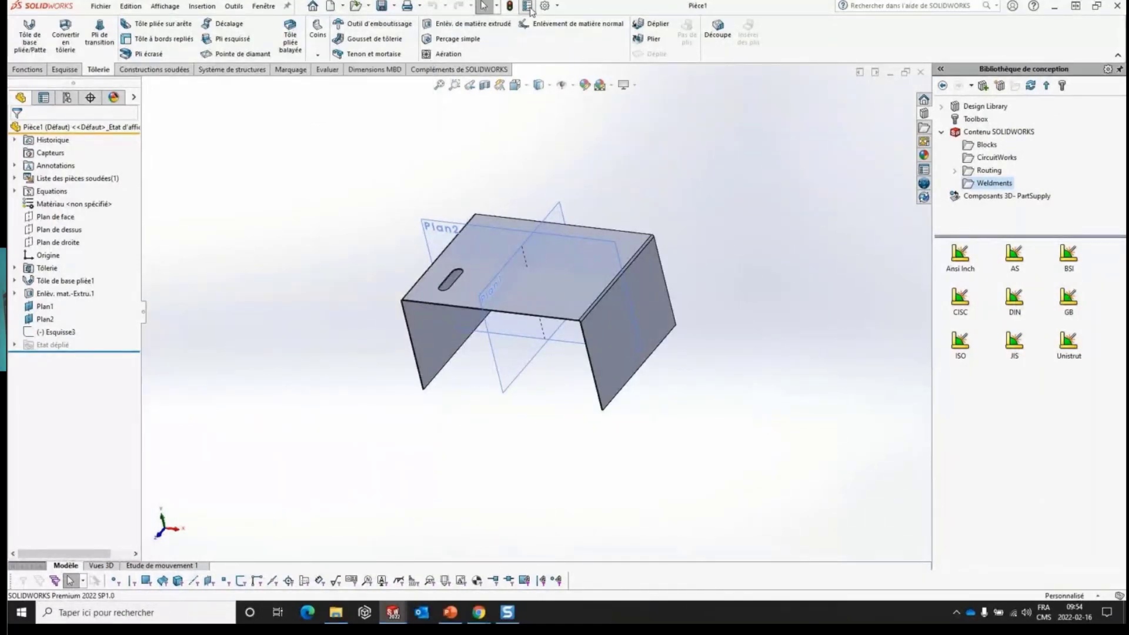
click(350, 198)
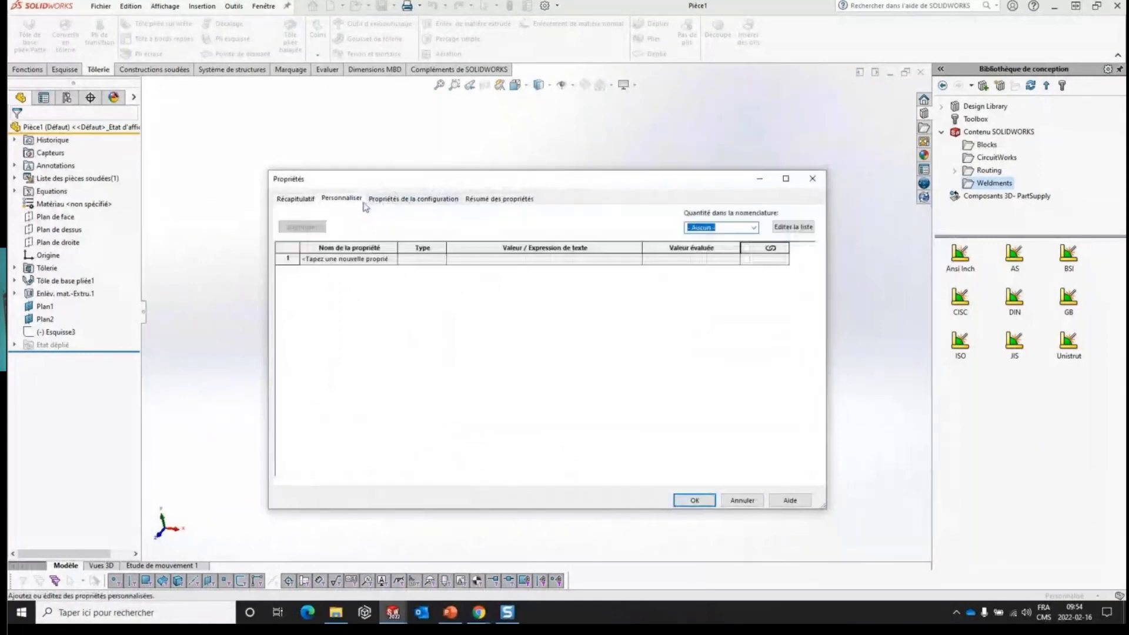
click(414, 199)
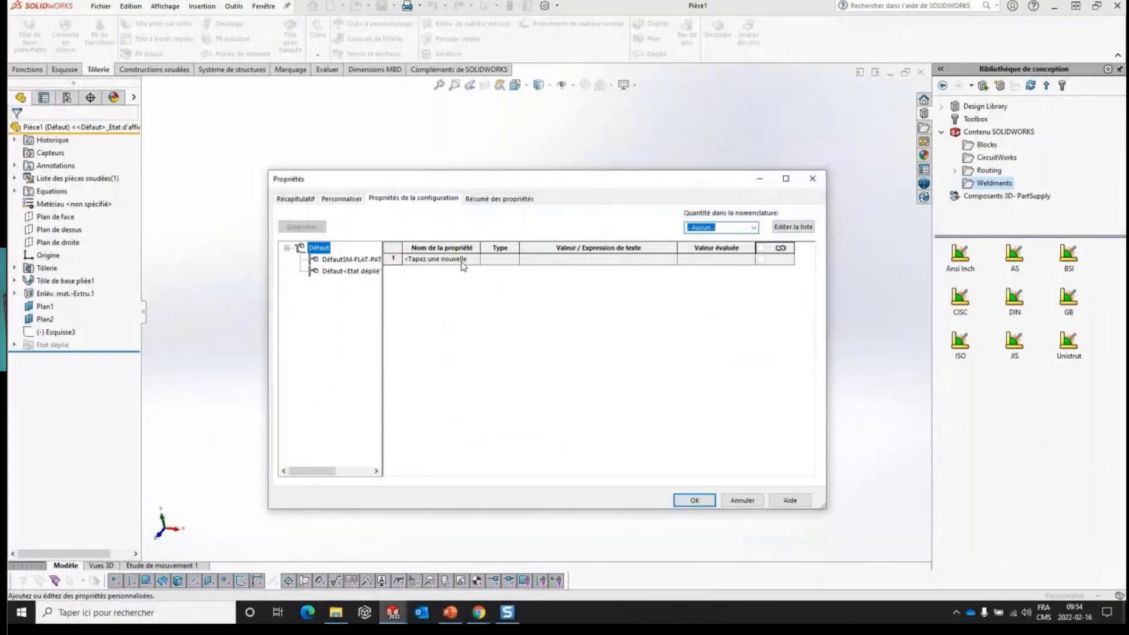
click(515, 262)
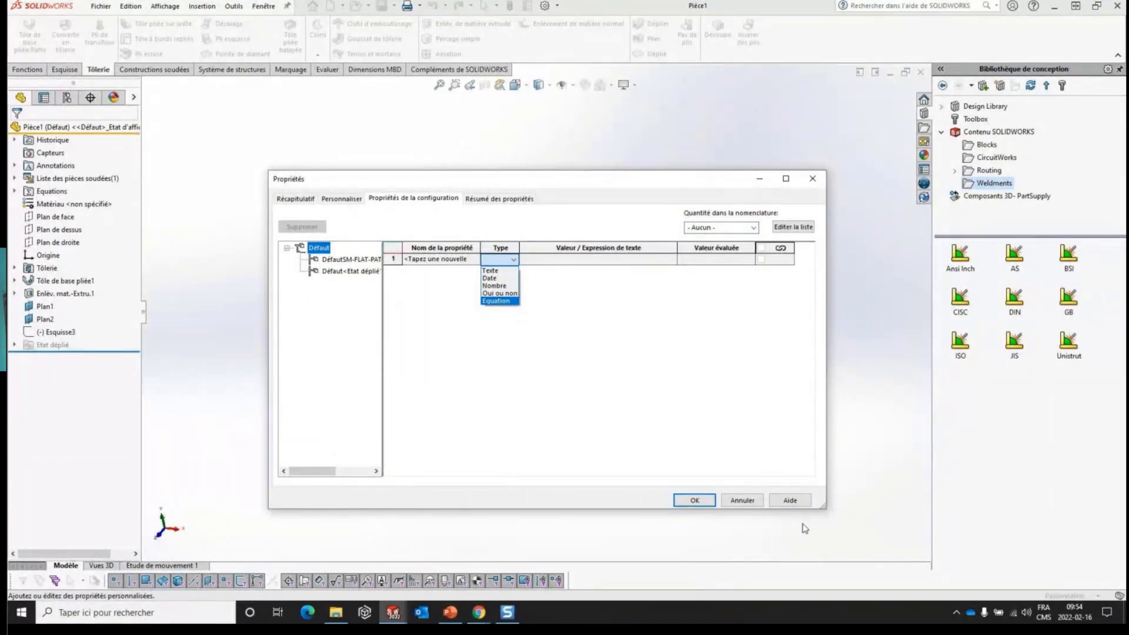
click(753, 504)
click(744, 501)
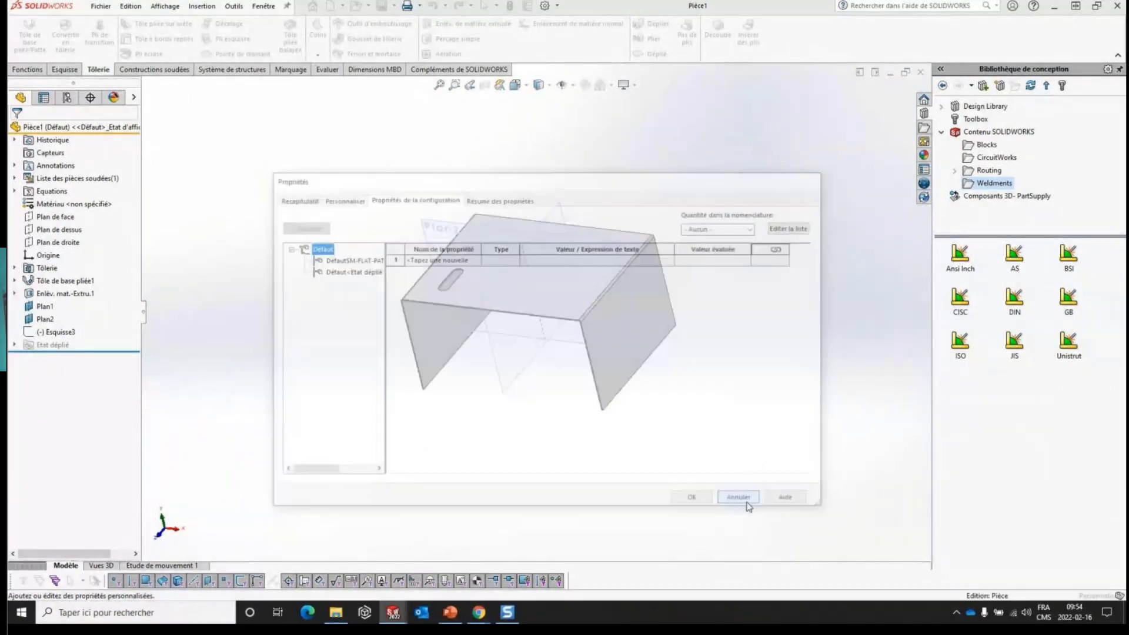
- Open the recent part SHB1845 and display its configurations
key(ctrl+F2)
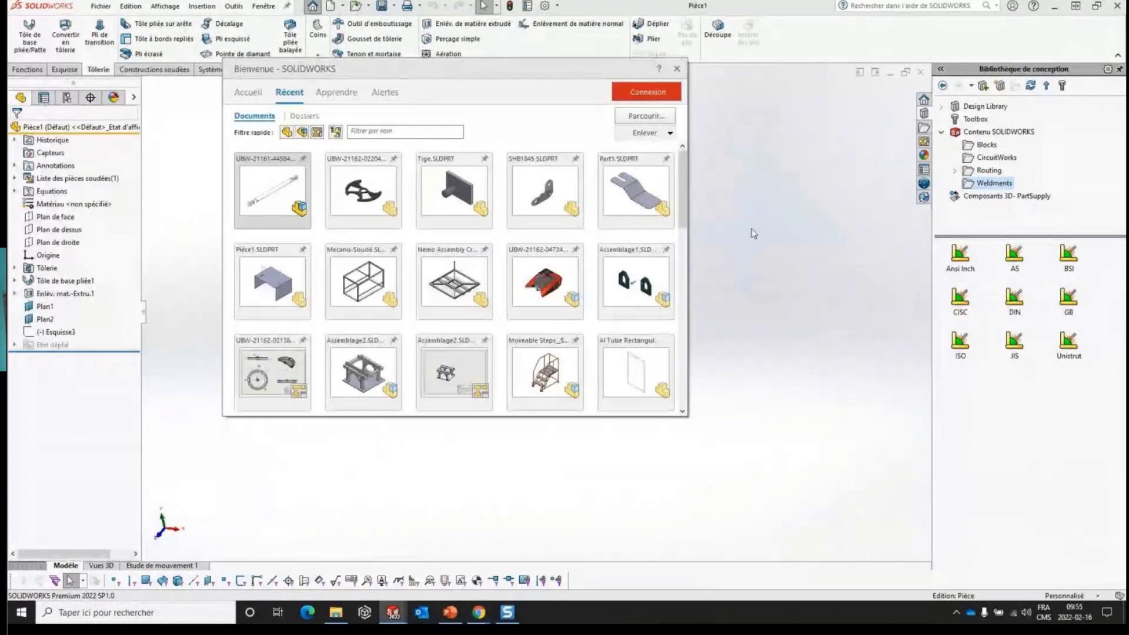
key(Escape)
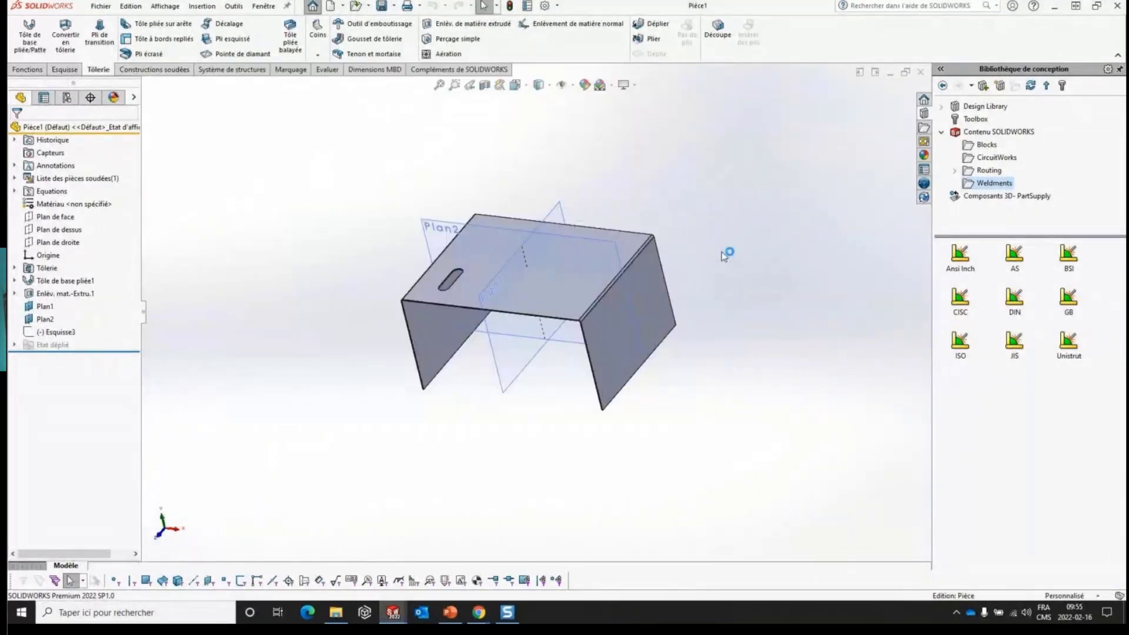
click(22, 99)
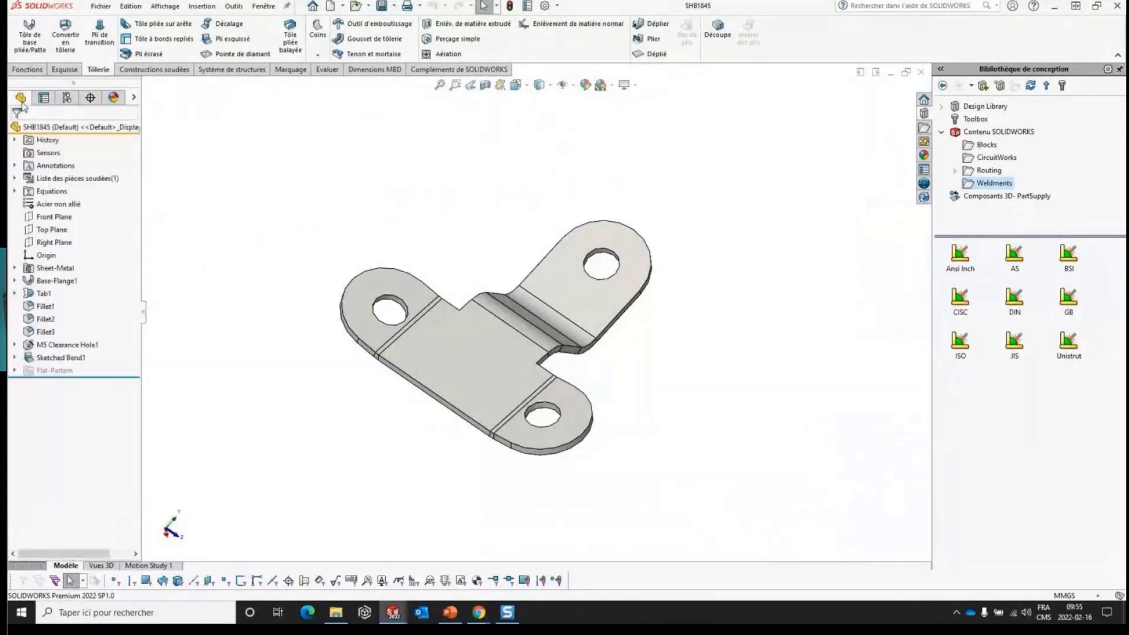
click(67, 98)
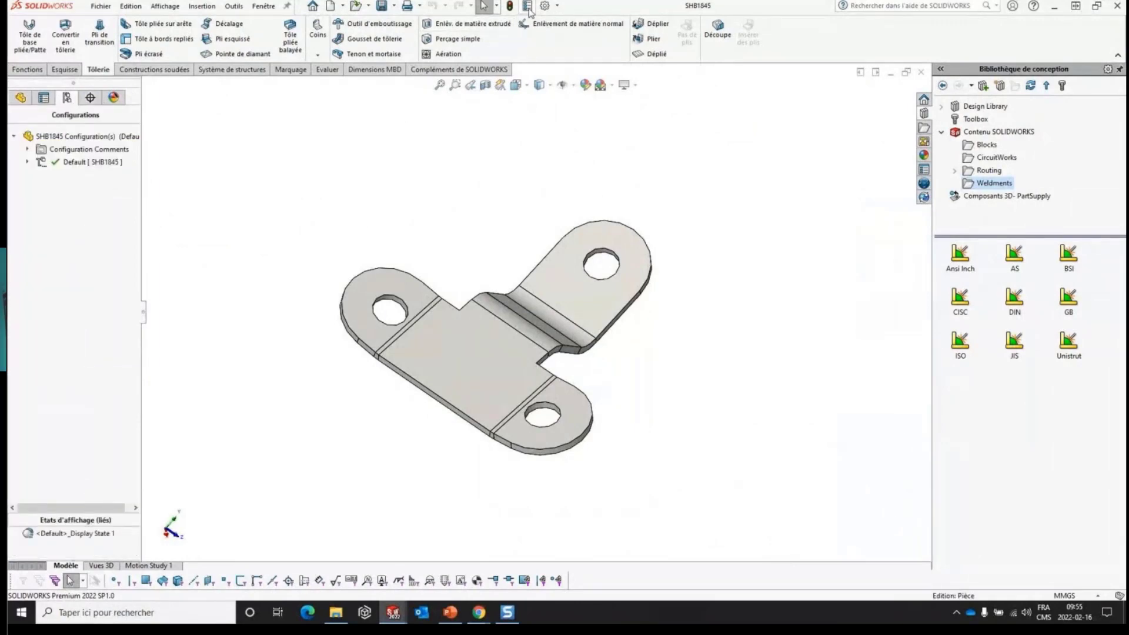
- Examine the file properties of SHB1845, covering the custom property types and the summary information, without changing anything
click(527, 6)
click(339, 200)
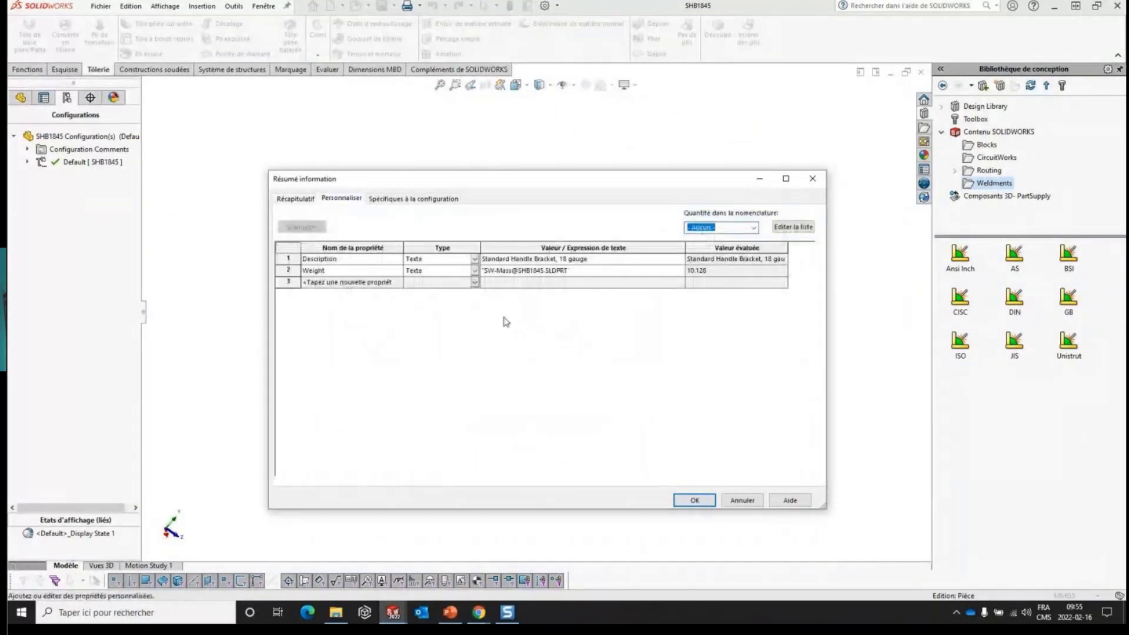
click(473, 283)
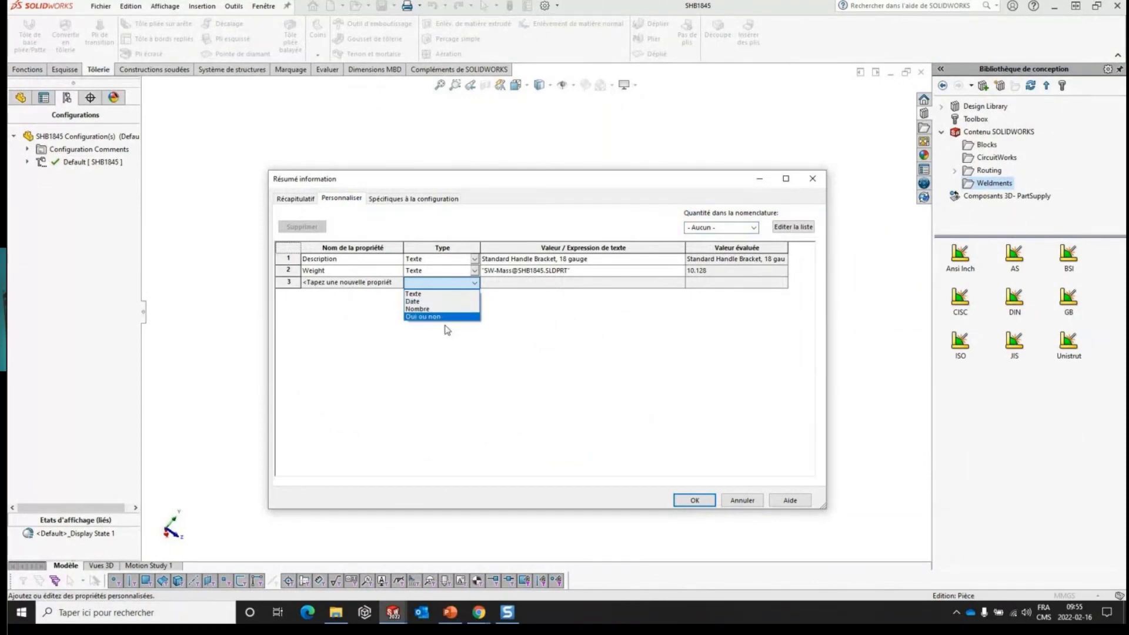
click(445, 325)
click(444, 284)
click(483, 333)
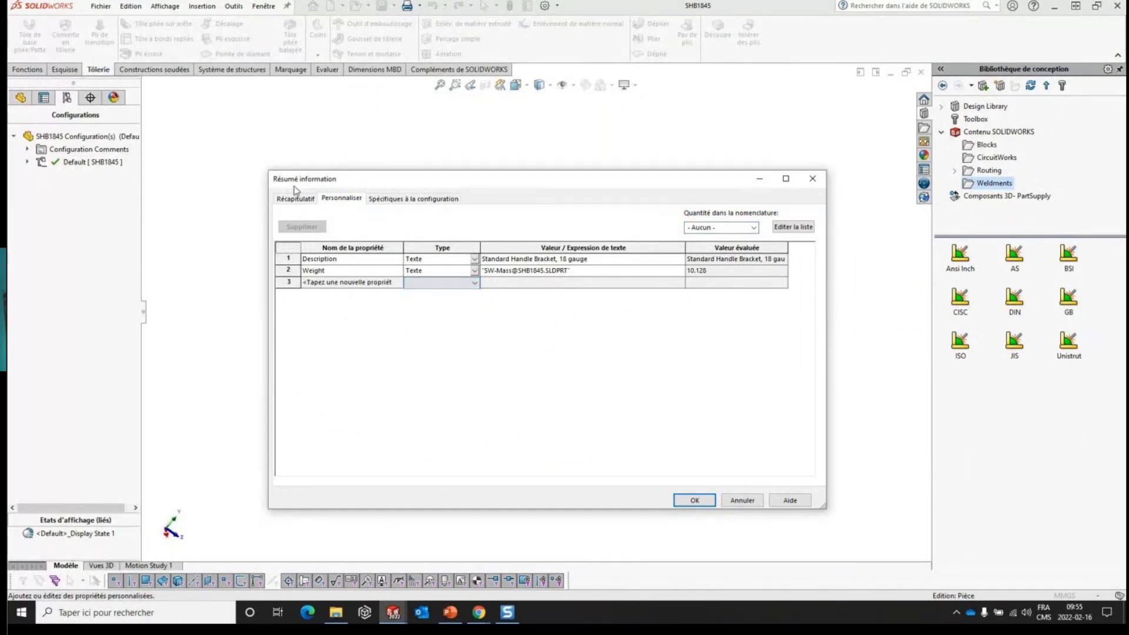
click(302, 200)
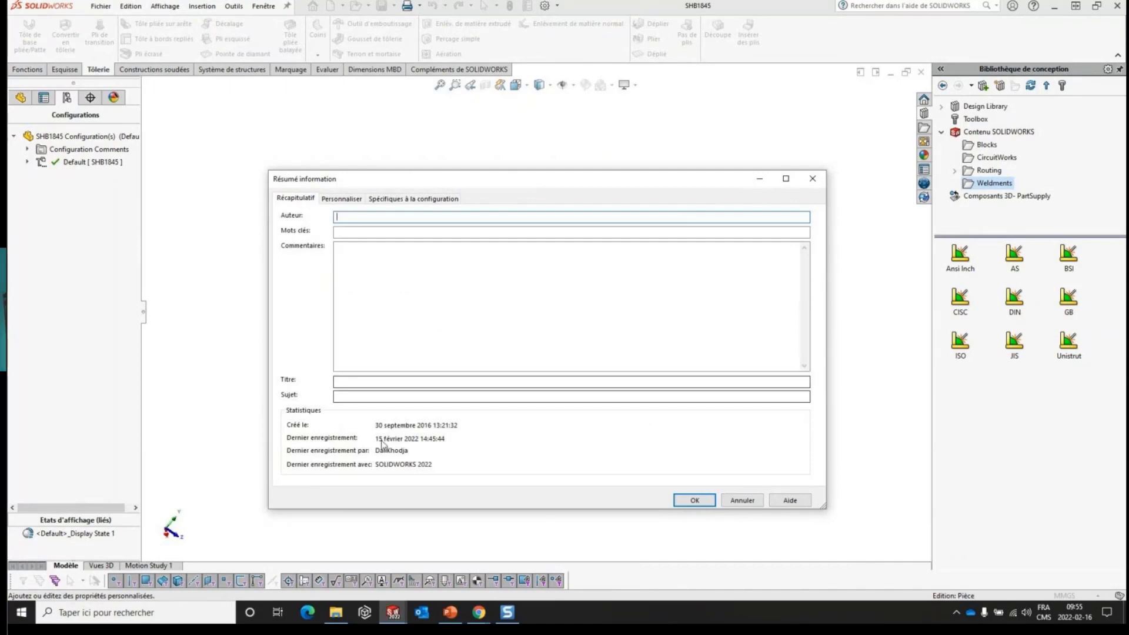
click(738, 498)
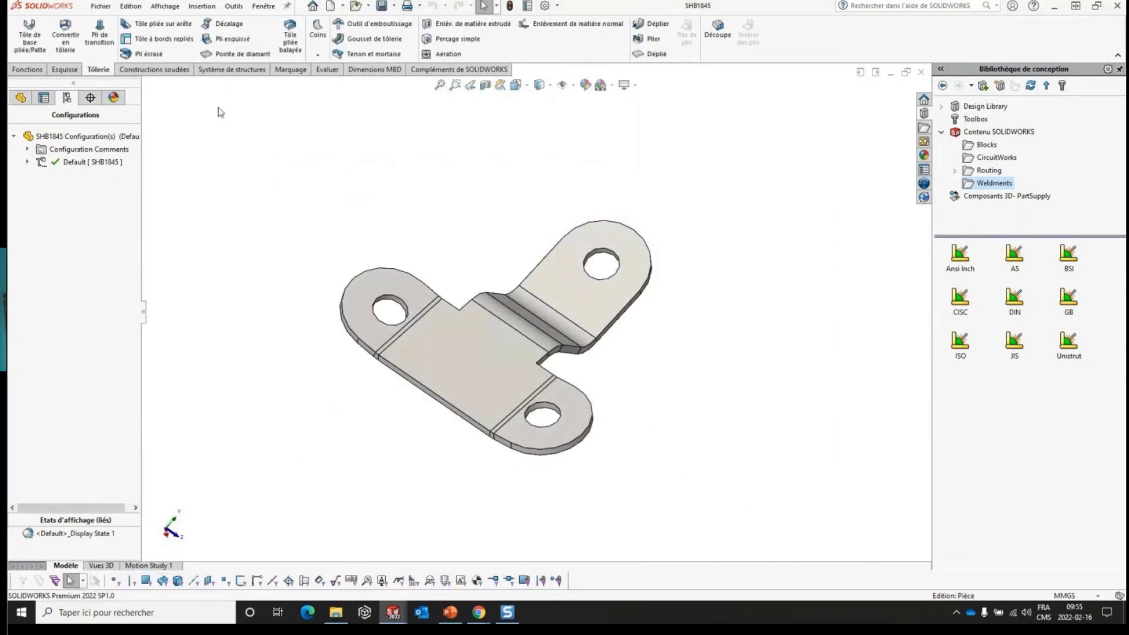
- Upgrade the custom properties of the SHB1845 part to the new architecture and accept the irreversible operation
click(20, 97)
right_click(57, 133)
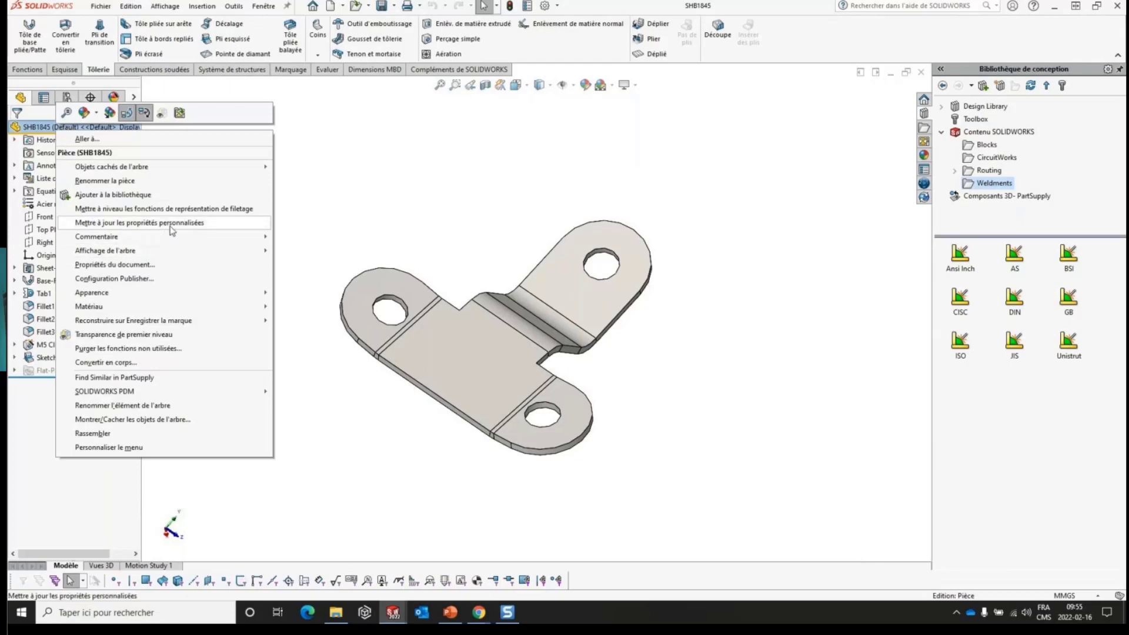
click(180, 227)
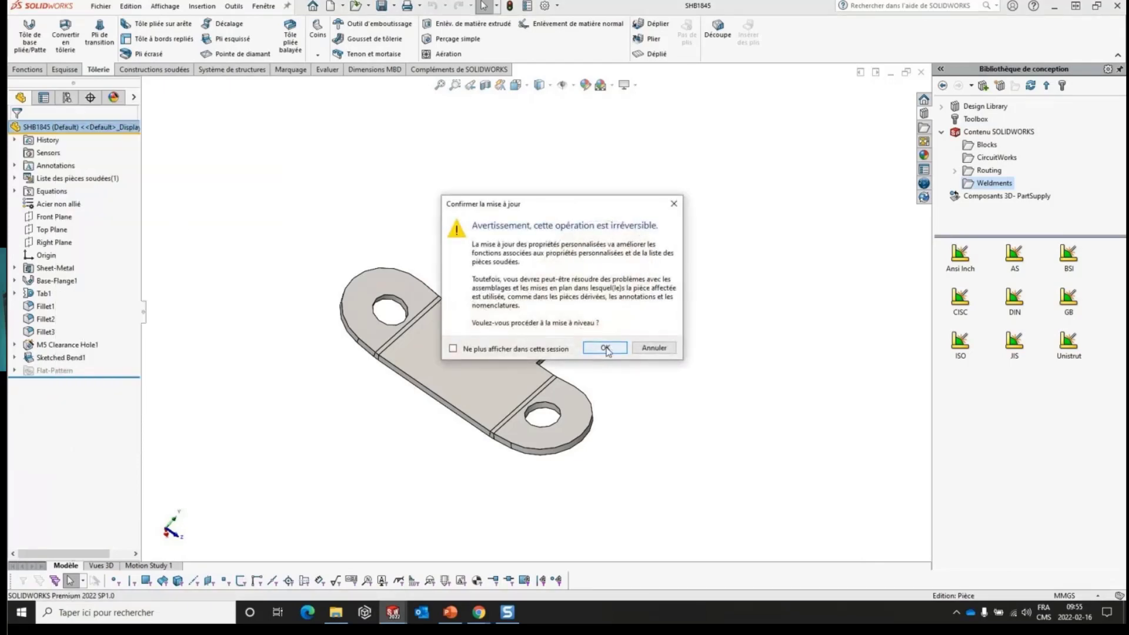
click(605, 348)
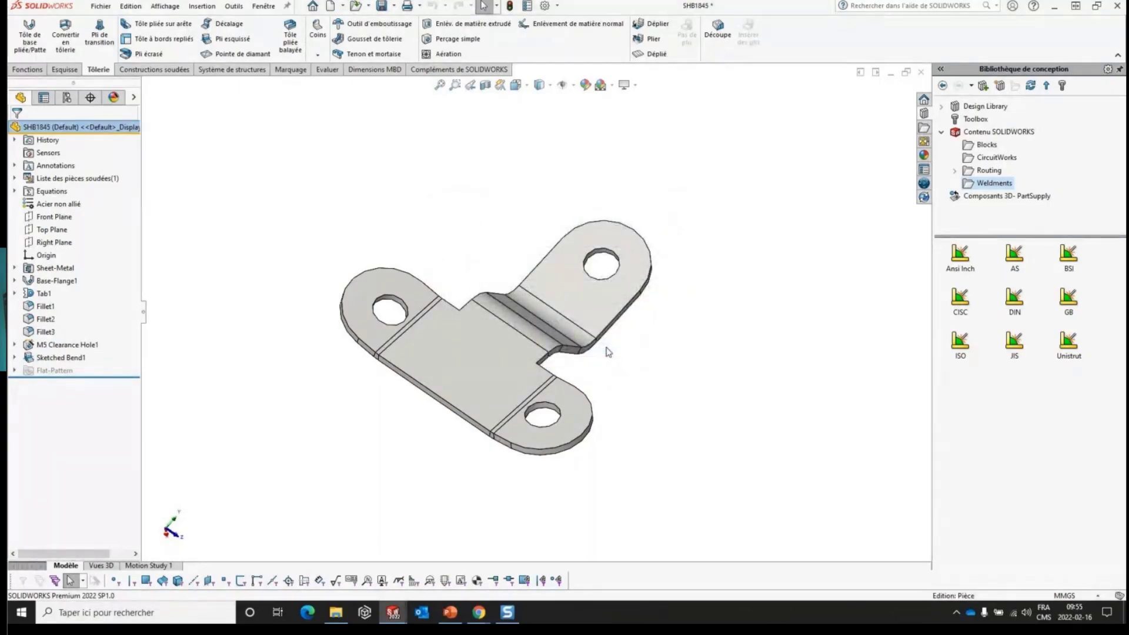
- Review the upgraded SHB1845 part's configuration properties, their available types and the properties summary, leaving them unchanged
click(528, 8)
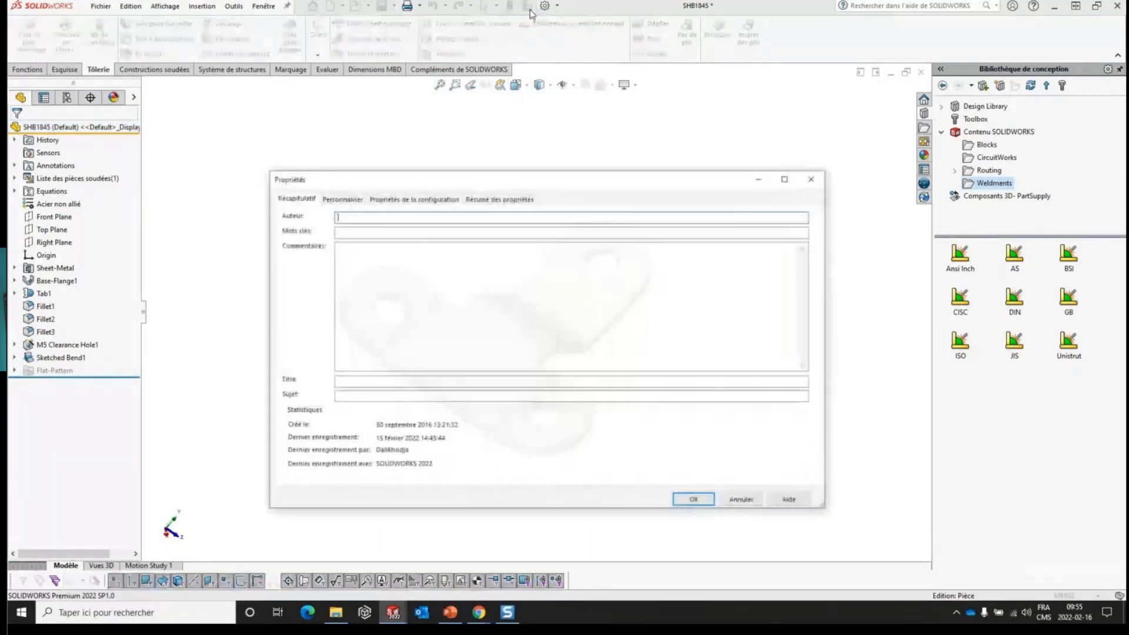
click(386, 200)
click(505, 262)
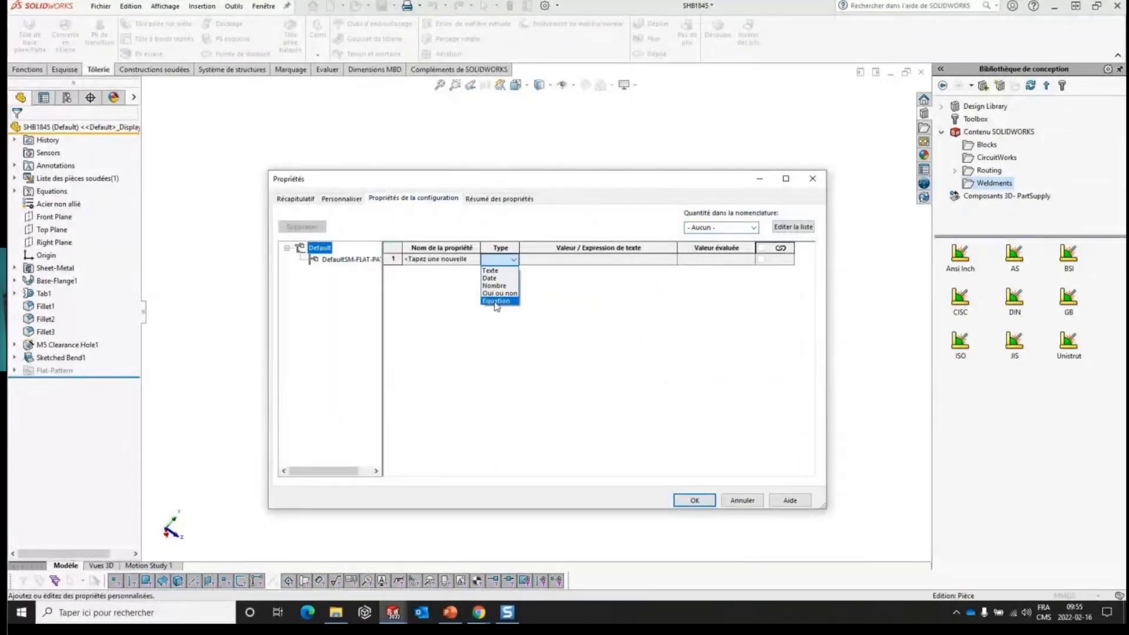
click(477, 331)
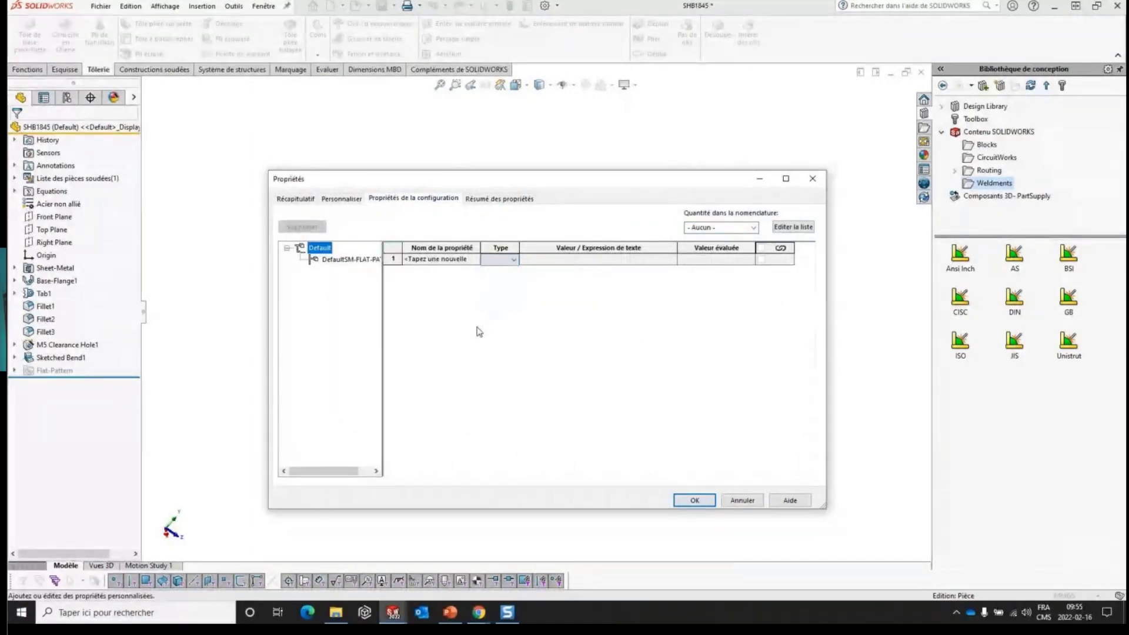
click(497, 200)
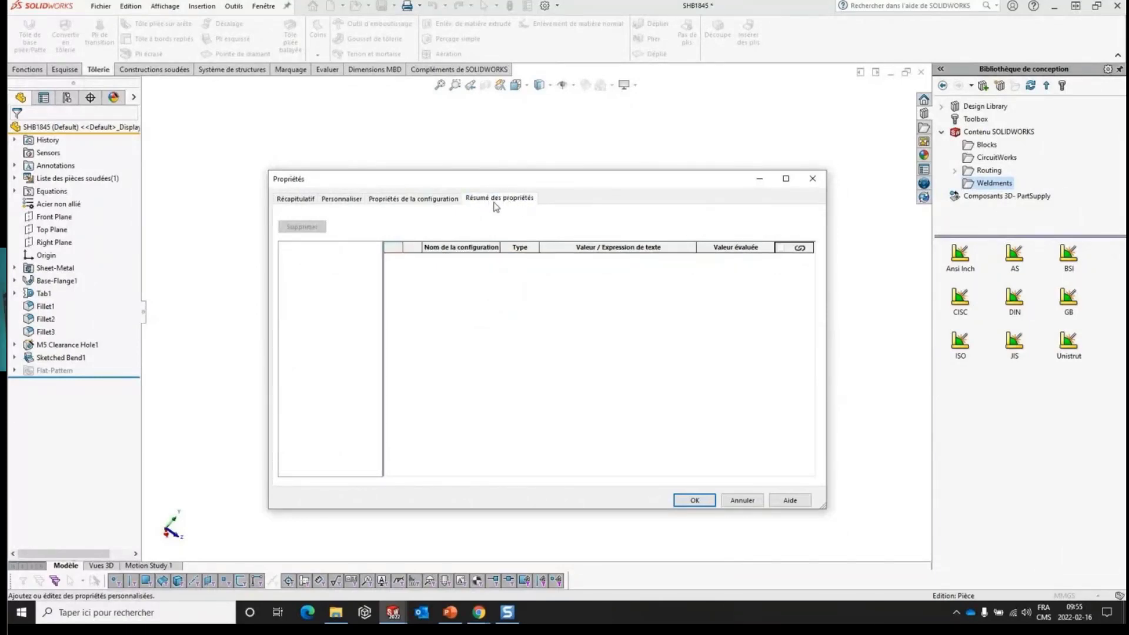
click(742, 501)
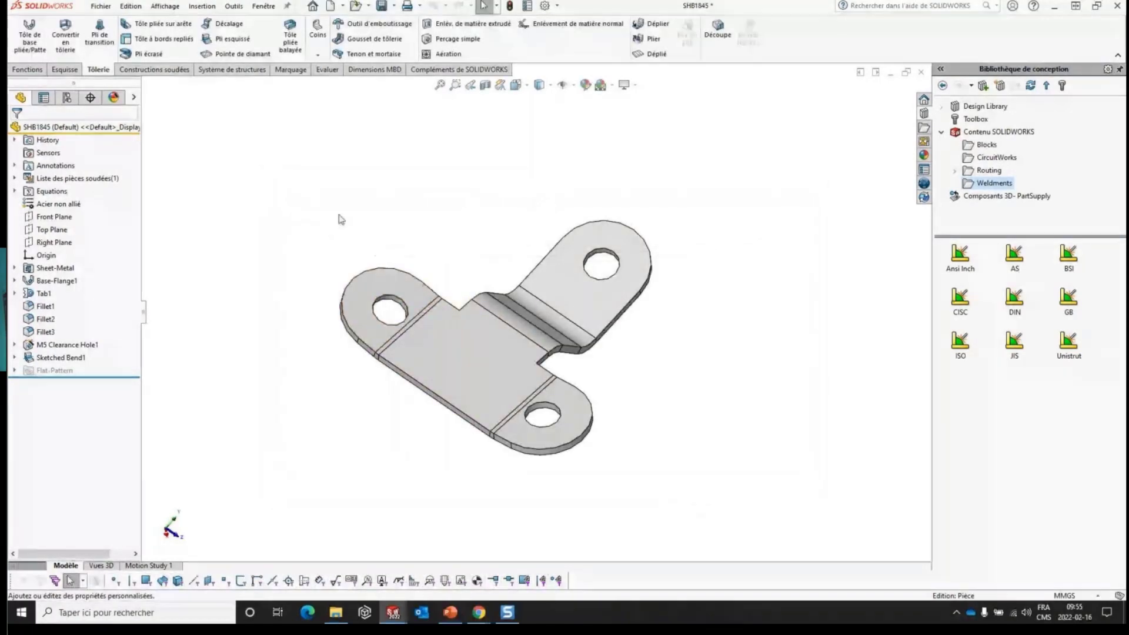
- Open the Tige part, display its configurations and bring up its configuration-specific properties
click(68, 98)
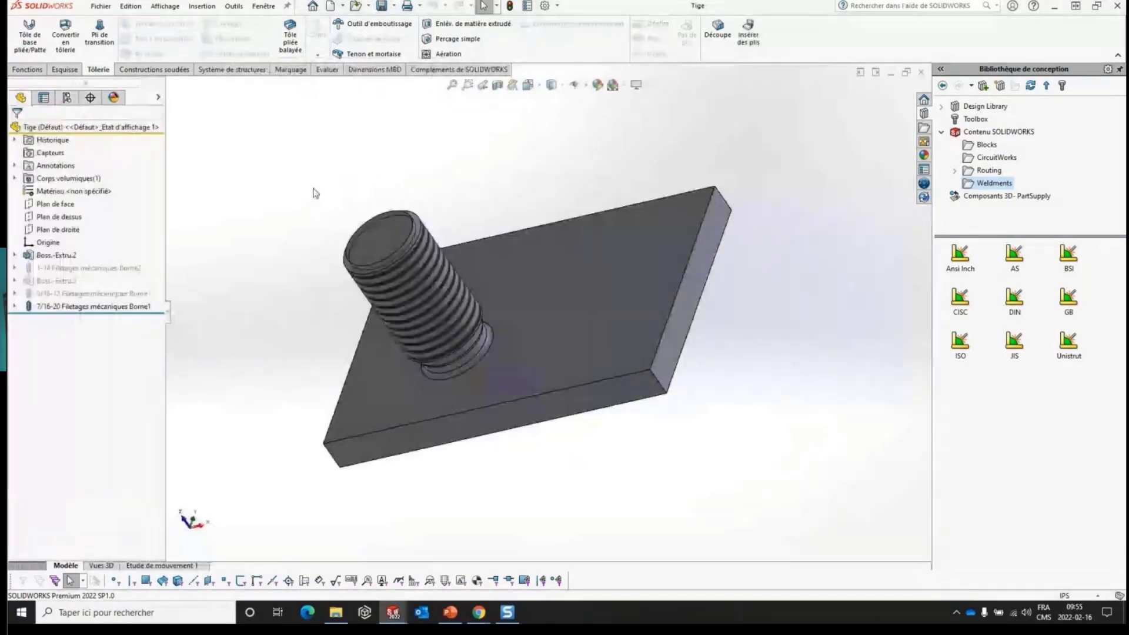
click(66, 97)
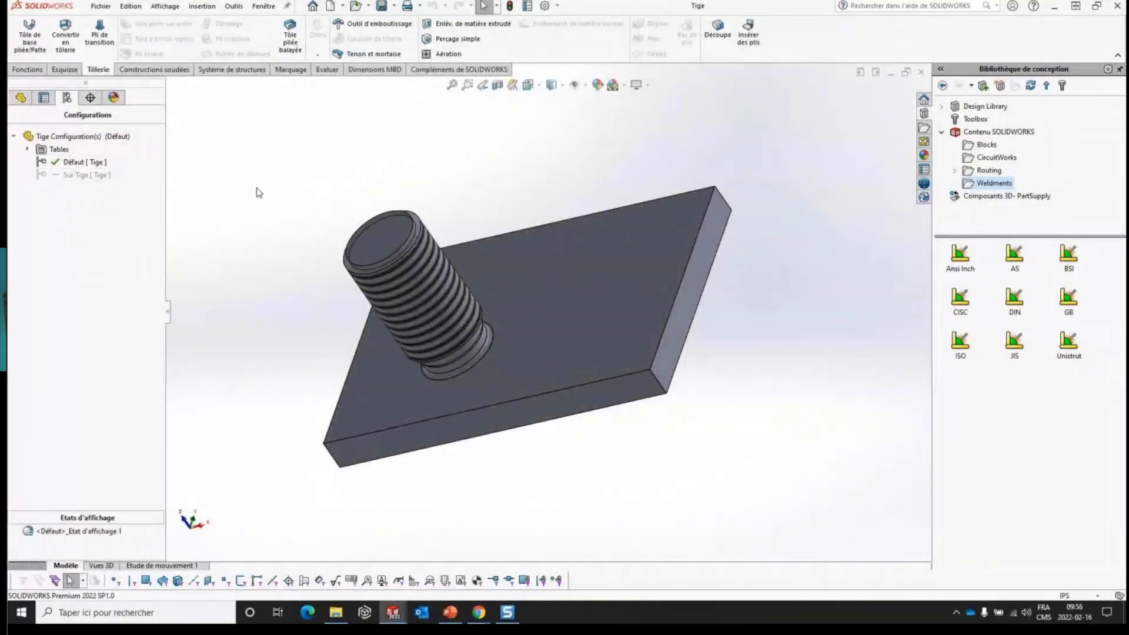
click(528, 7)
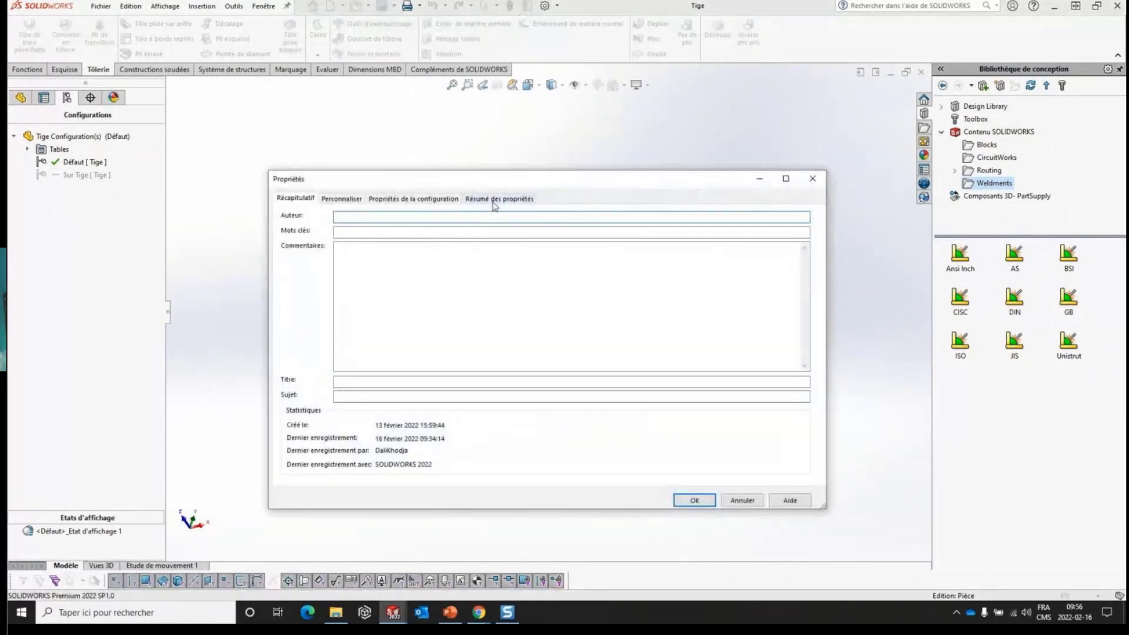
click(389, 201)
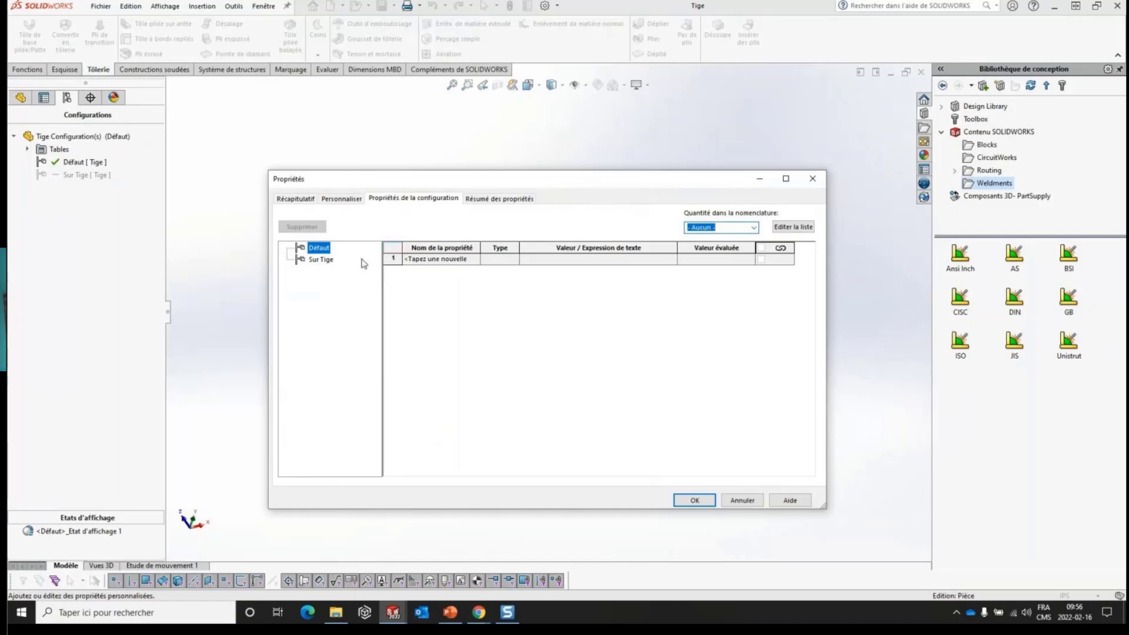
click(487, 200)
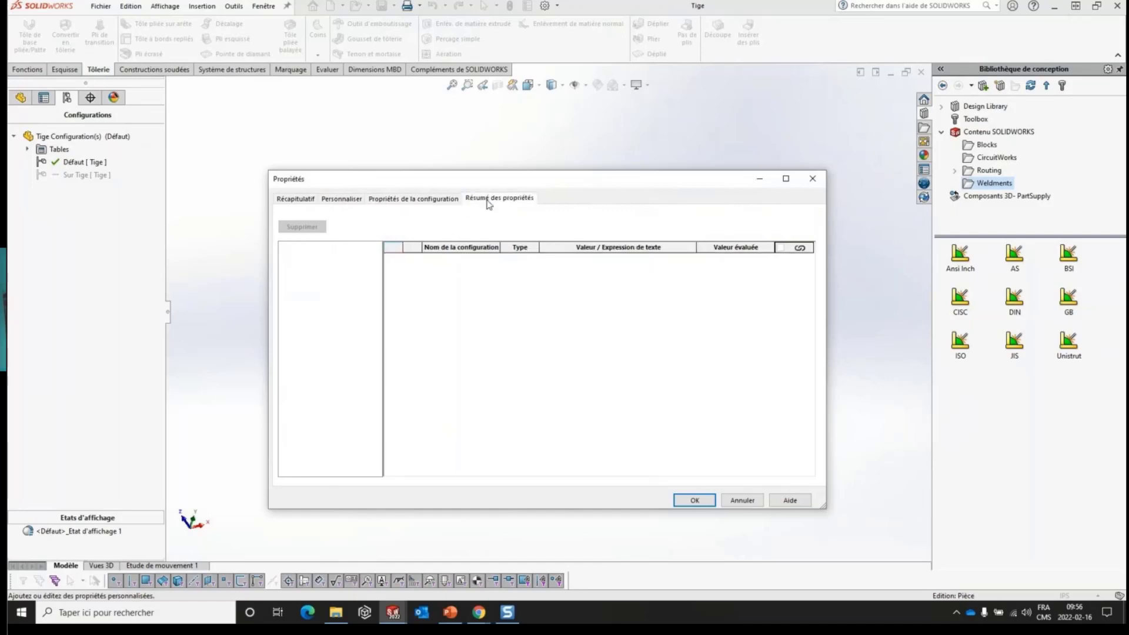
click(428, 199)
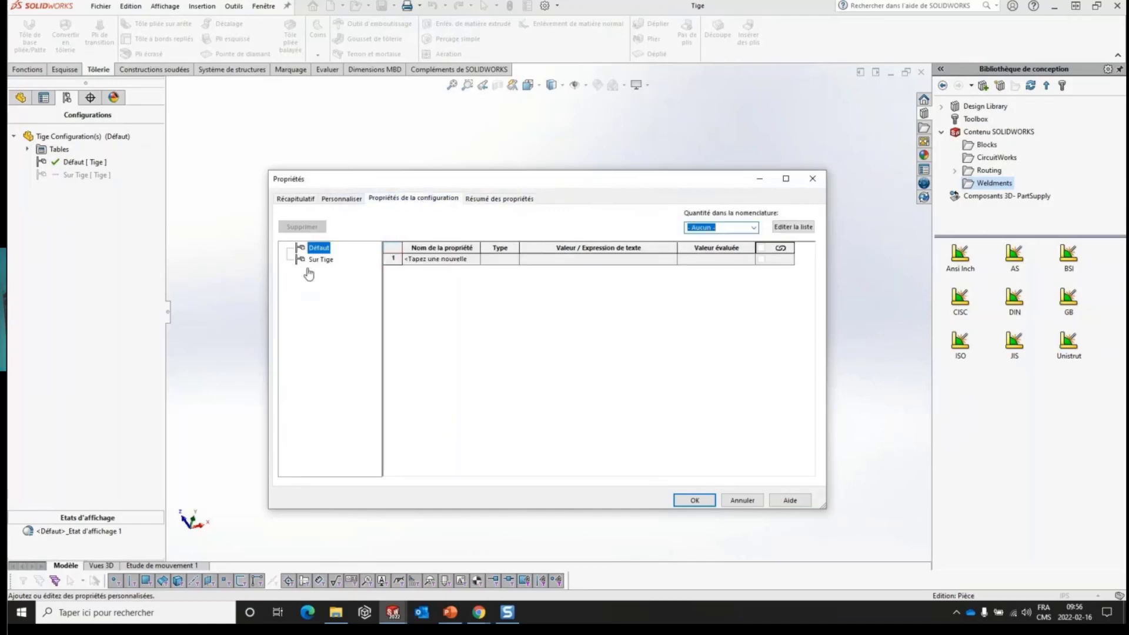
- Add a Description property with the value "Configuration A" to the Défaut configuration of Tige
click(470, 258)
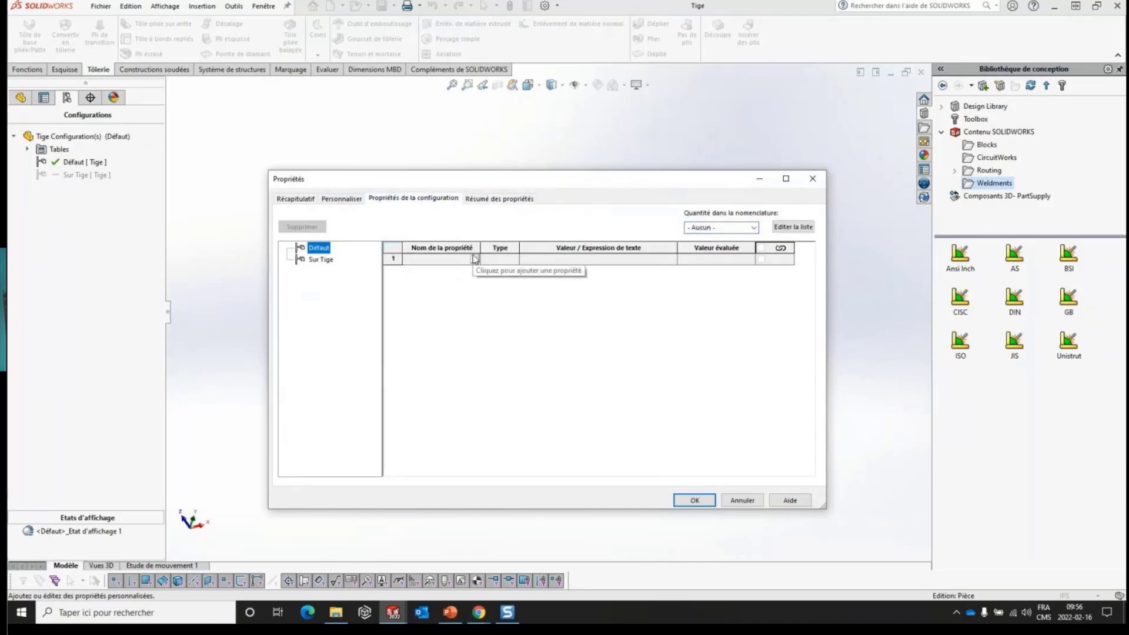
text(Description)
click(573, 257)
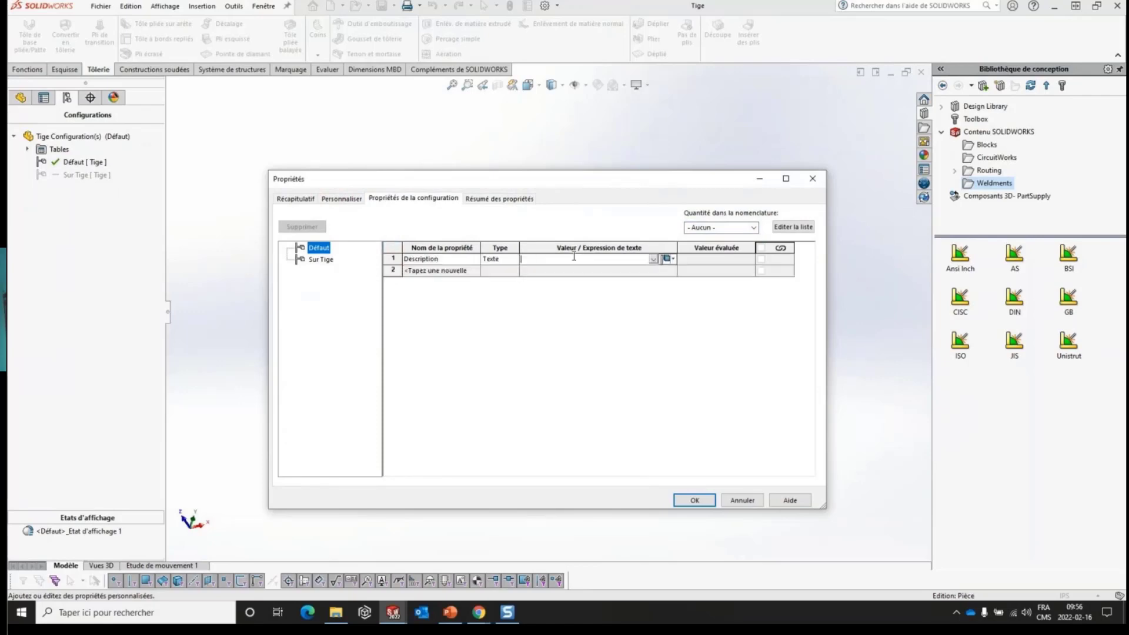
text(o)
key(BackSpace)
key(BackSpace)
key(BackSpace)
key(BackSpace)
key(BackSpace)
key(BackSpace)
key(BackSpace)
text(Co)
- Add a Description property with the value "Configuration B" to the Sur Tige configuration and compare both configurations' entries
drag(589, 262, 500, 262)
key(ctrl+c)
click(315, 260)
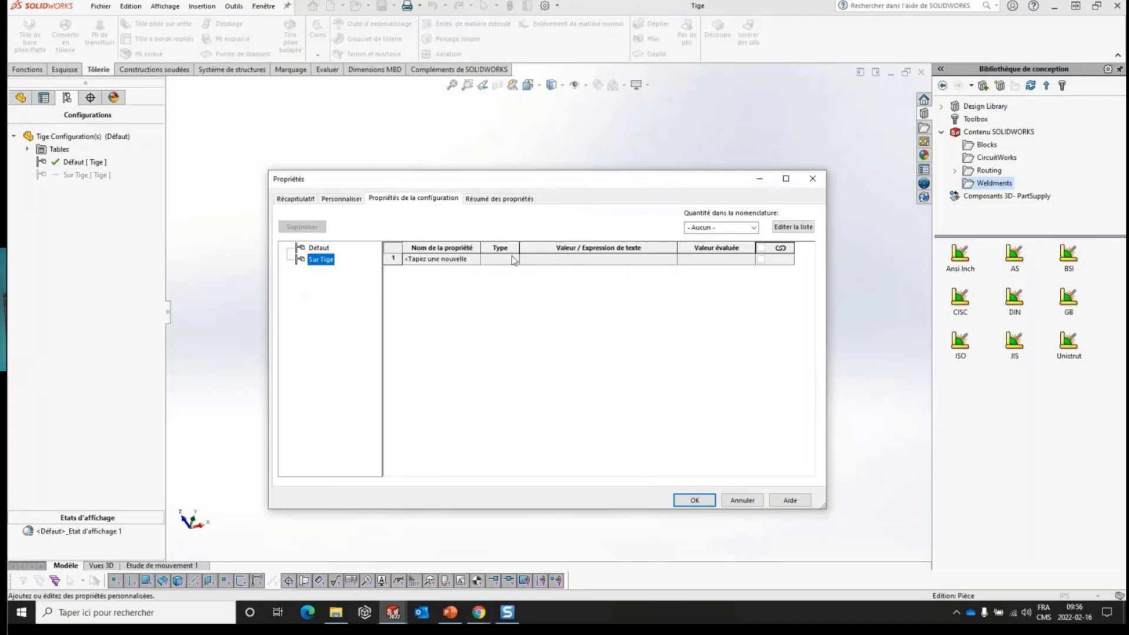
click(471, 261)
click(474, 260)
click(422, 270)
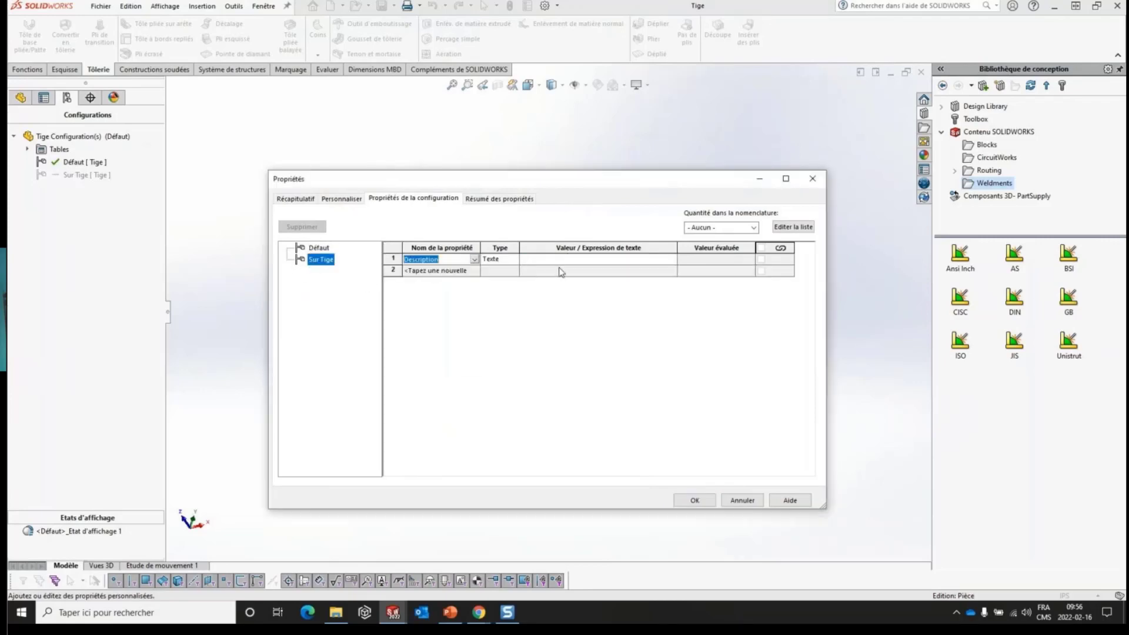
click(562, 259)
key(ctrl+v)
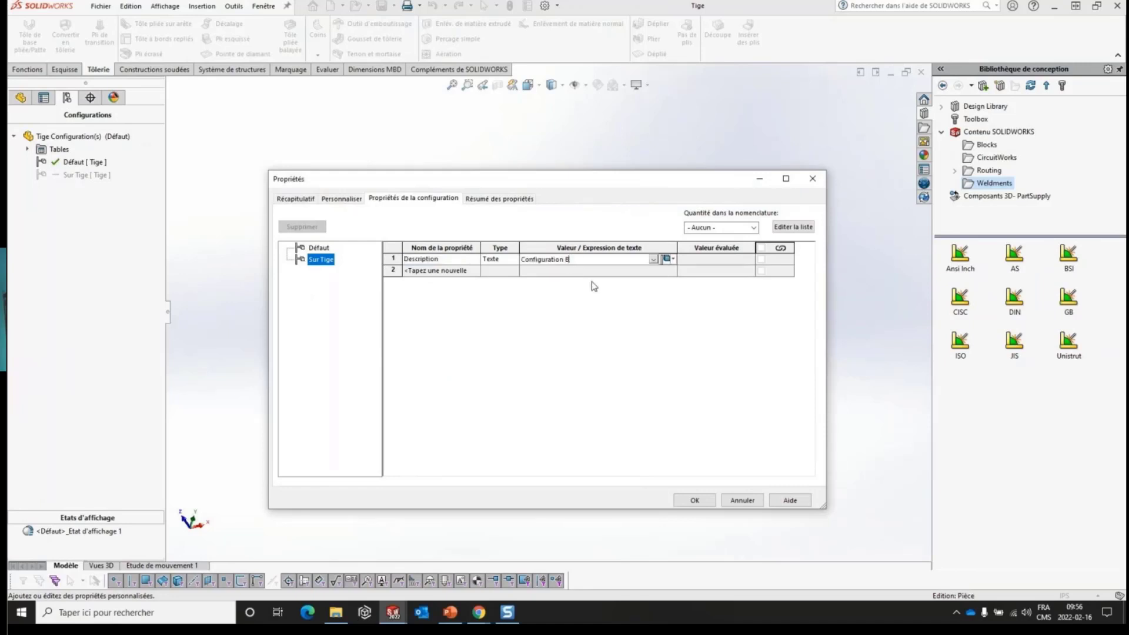
click(318, 249)
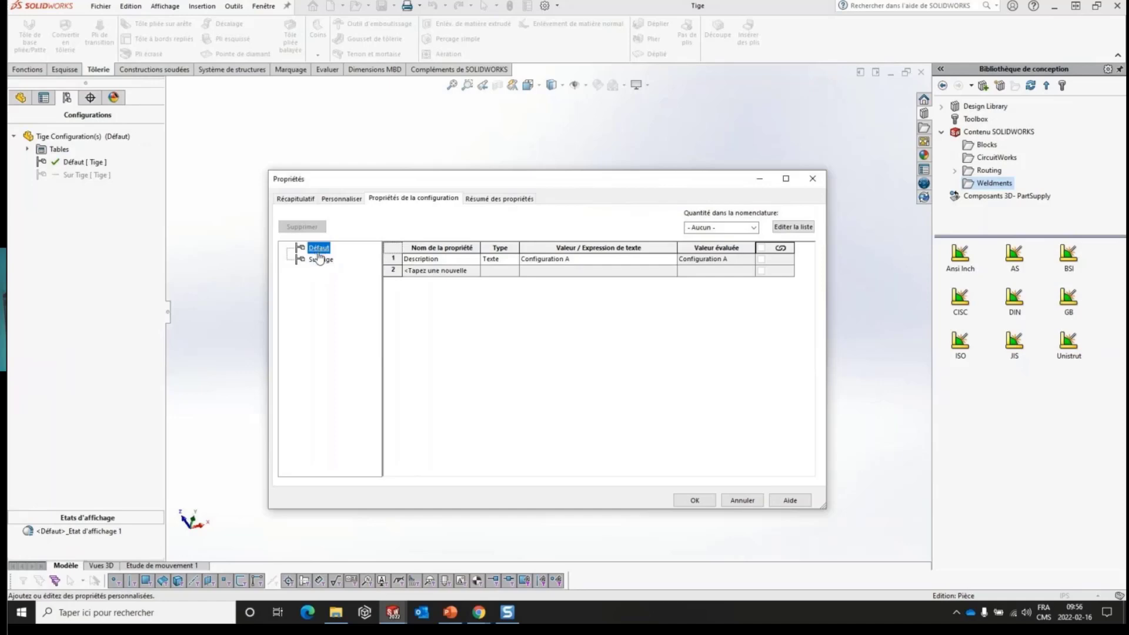
click(319, 261)
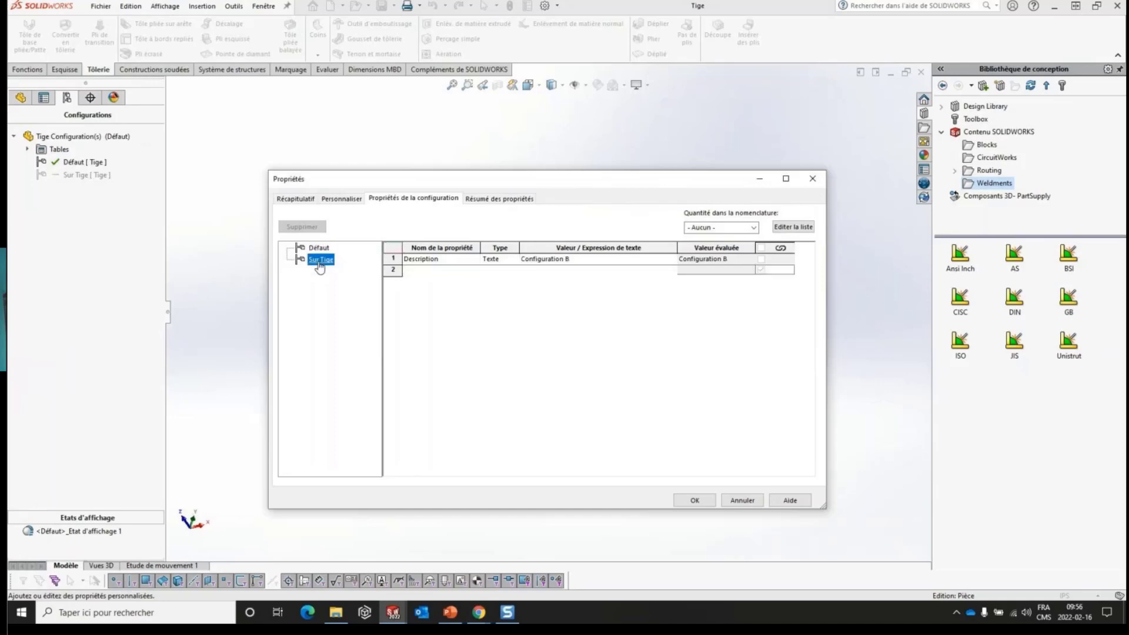
- Check the Description entries in the properties summary, and add a Fournisseur property with the value "Rona" to the Sur Tige configuration
click(487, 198)
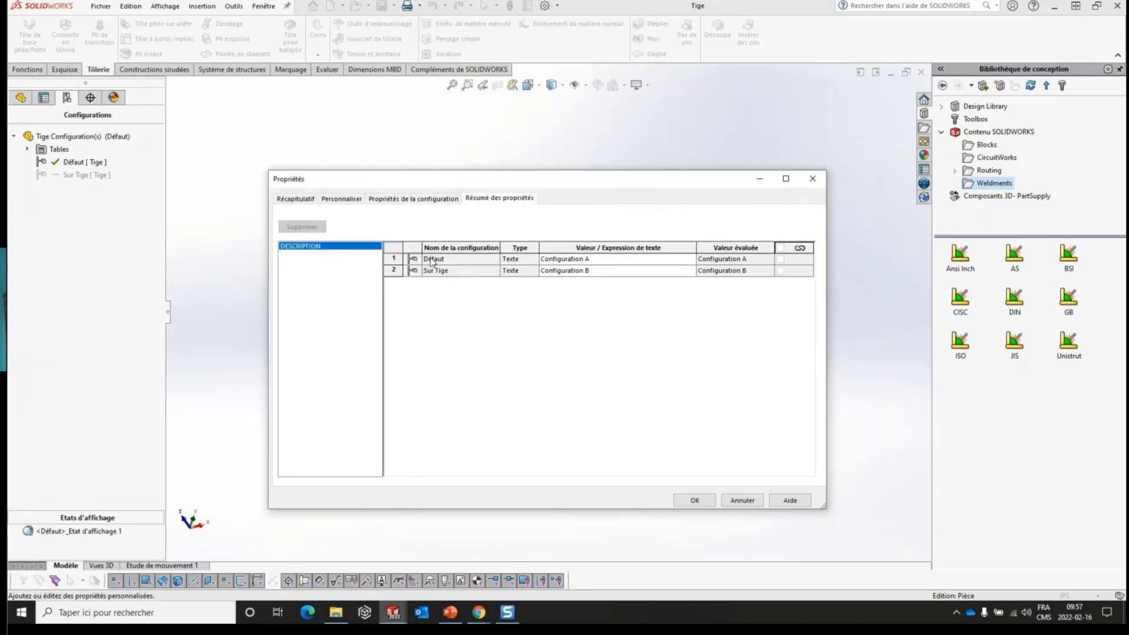
click(391, 260)
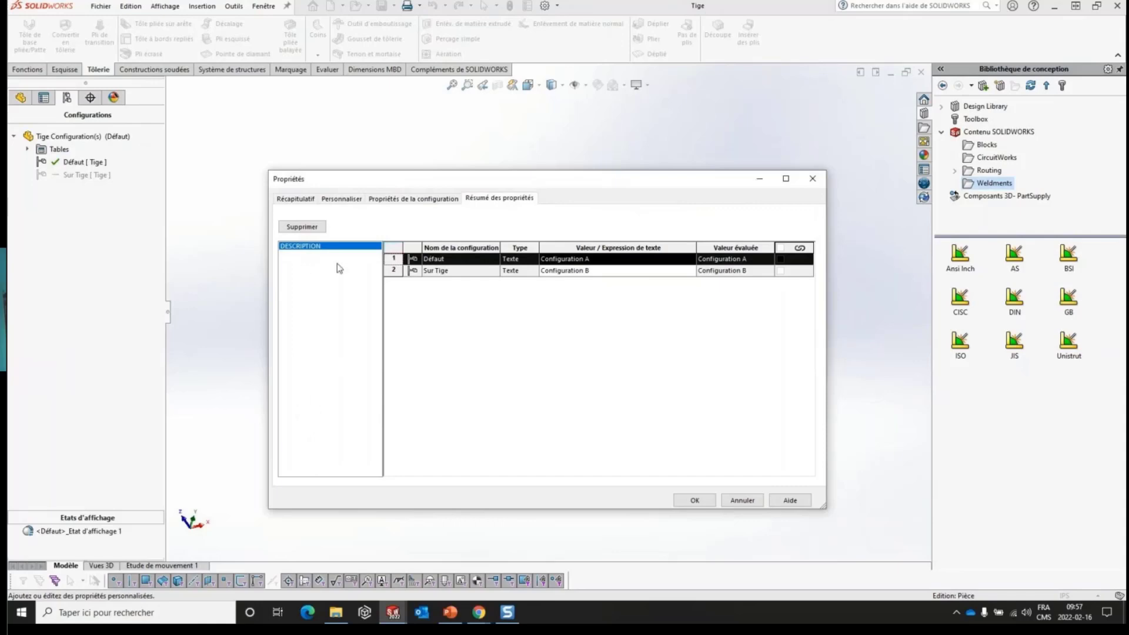
click(412, 200)
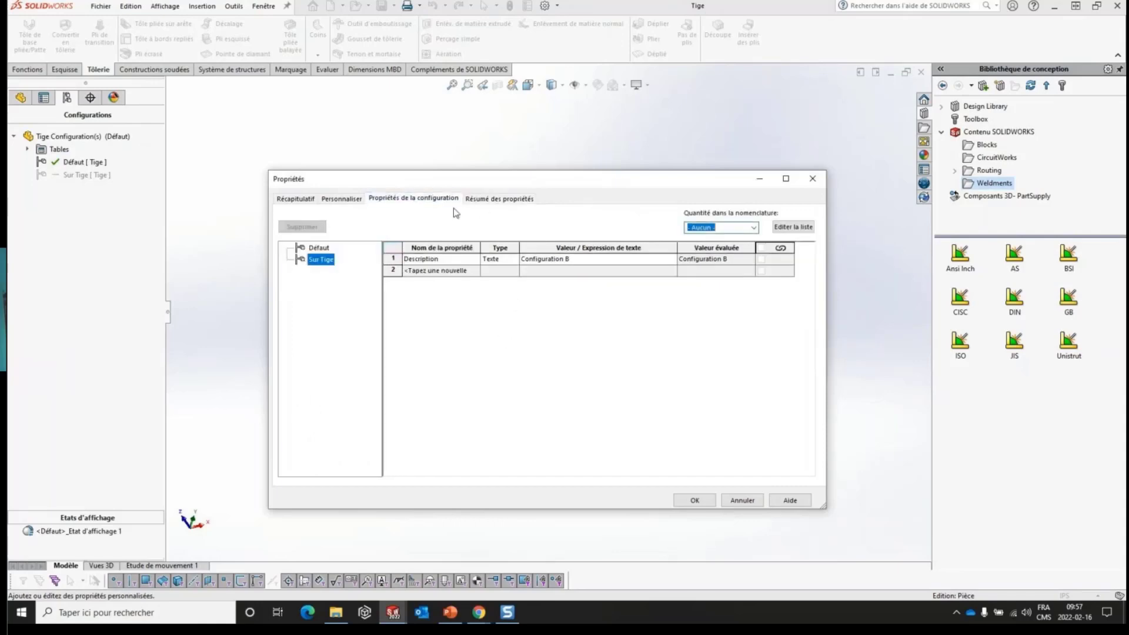
click(453, 271)
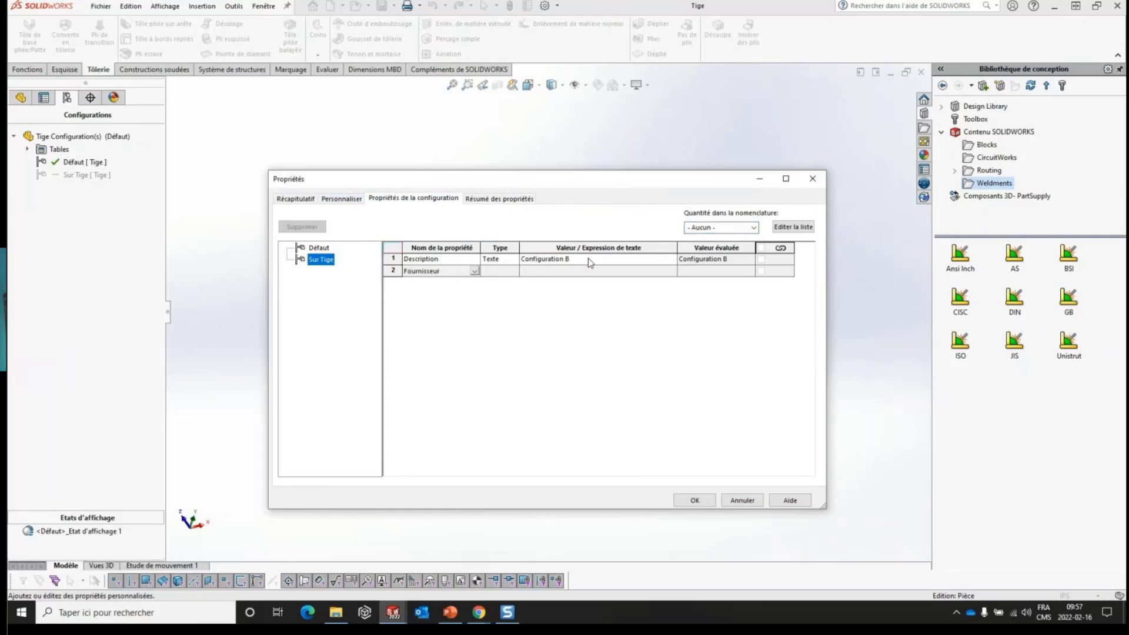
click(568, 271)
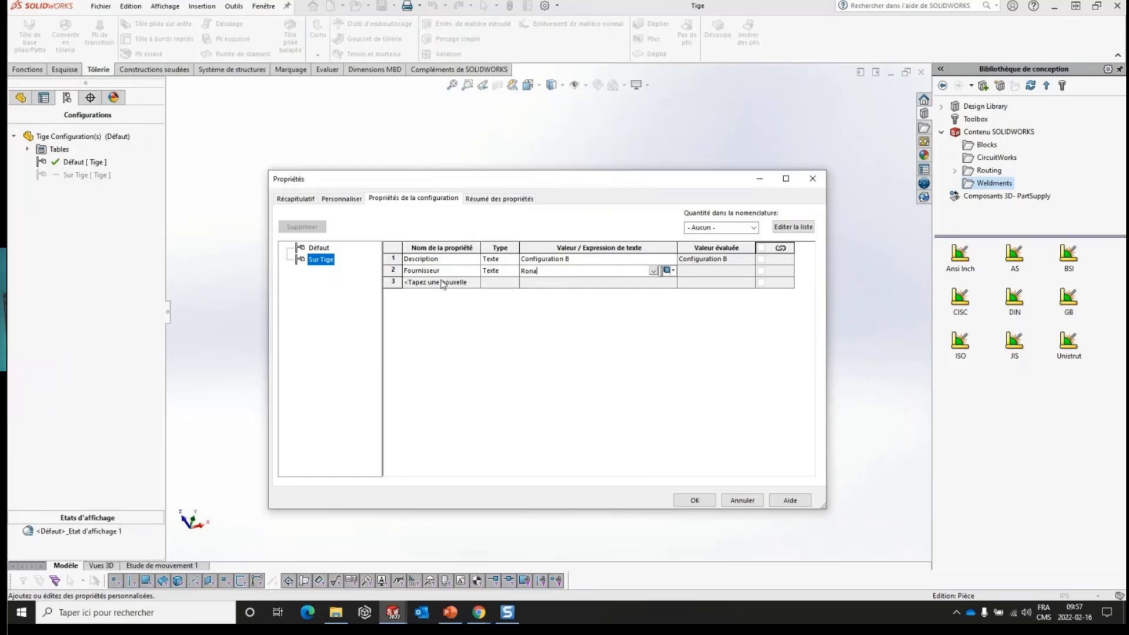
- Add a Fournisseur property with the value "Canac" to the Défaut configuration of Tige
click(311, 247)
click(464, 273)
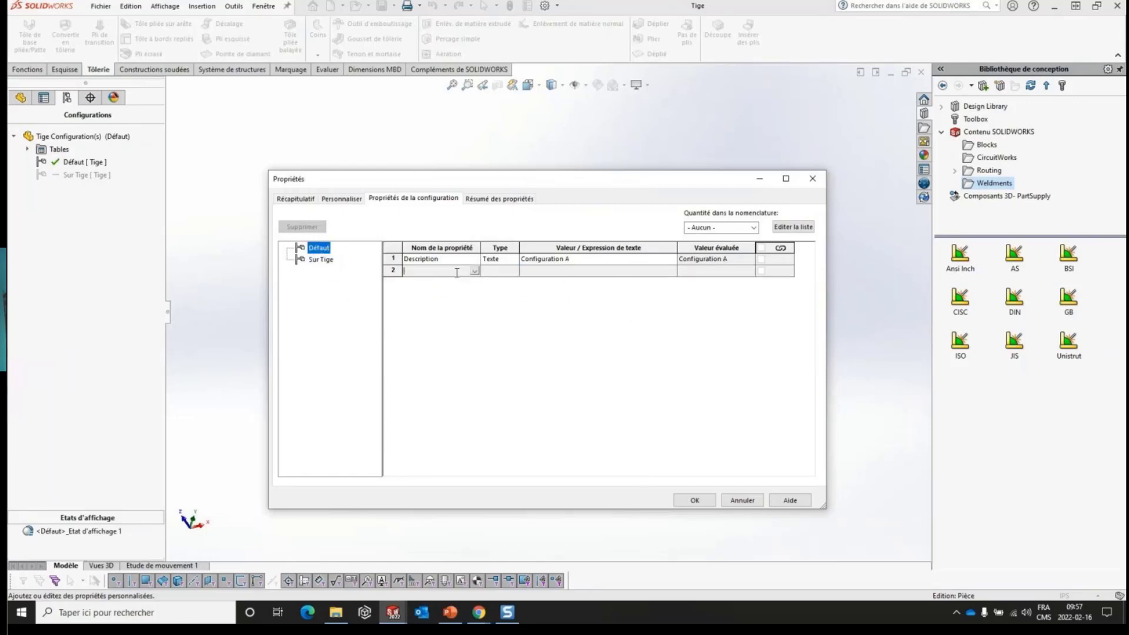
text(Fournisseur)
key(Tab)
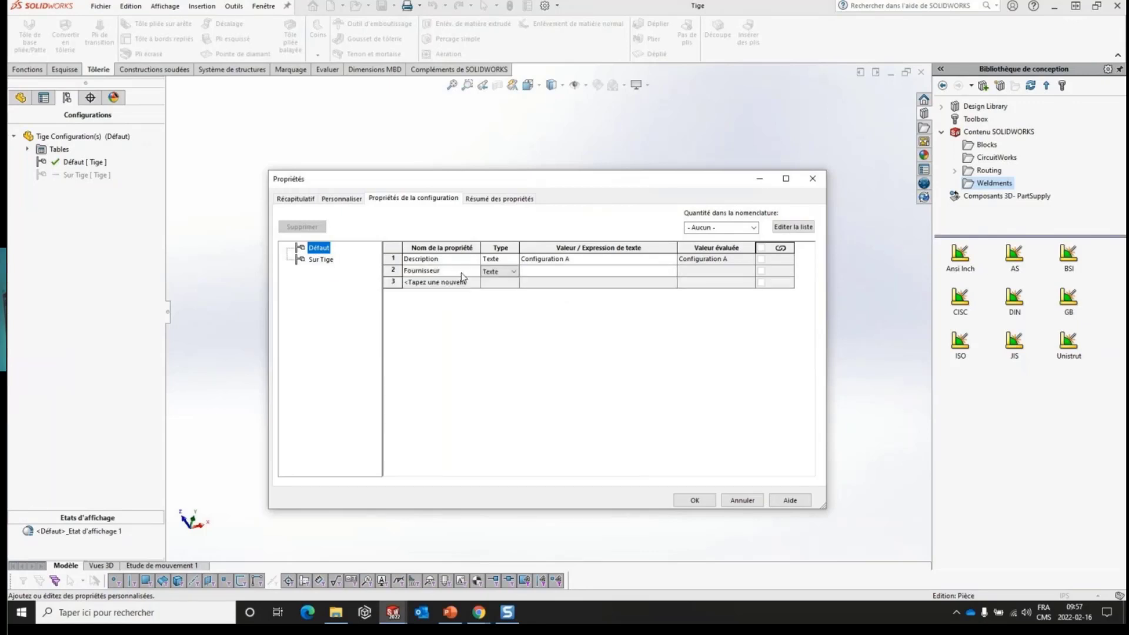
key(Tab)
text(Canad)
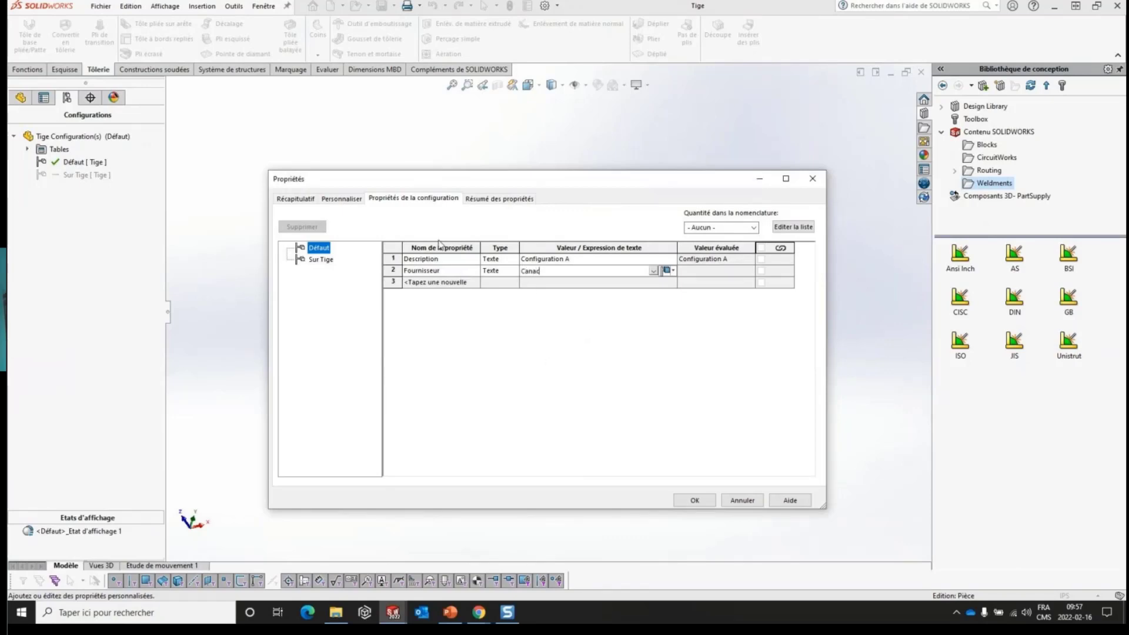
- Review the Fournisseur and Description values of both configurations in the properties summary and accept the property changes
click(485, 200)
click(303, 254)
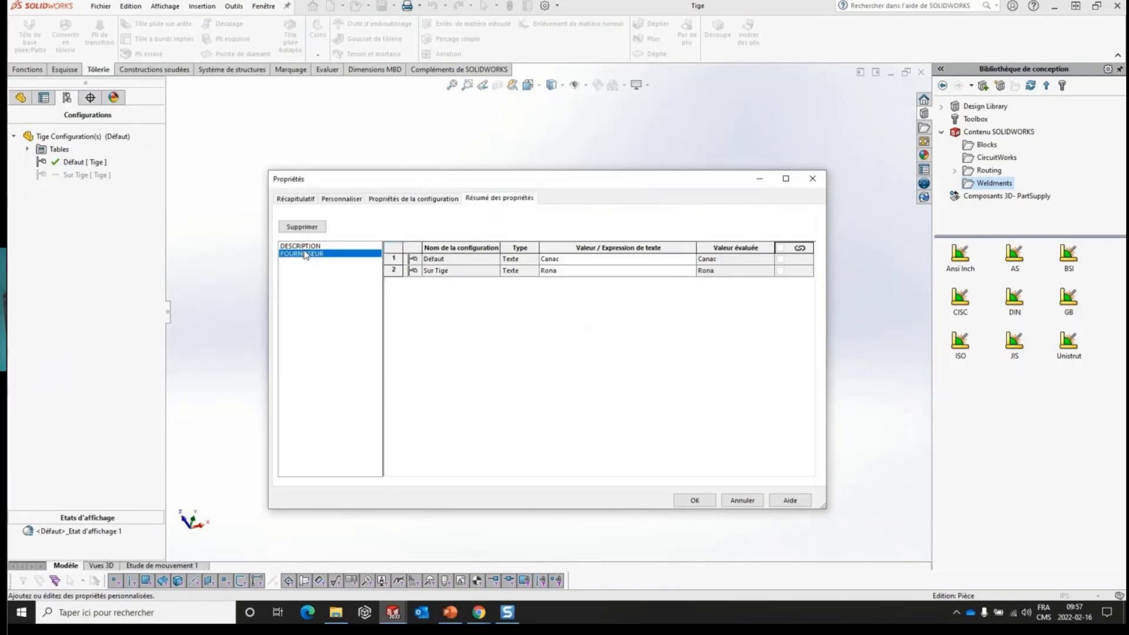
click(321, 247)
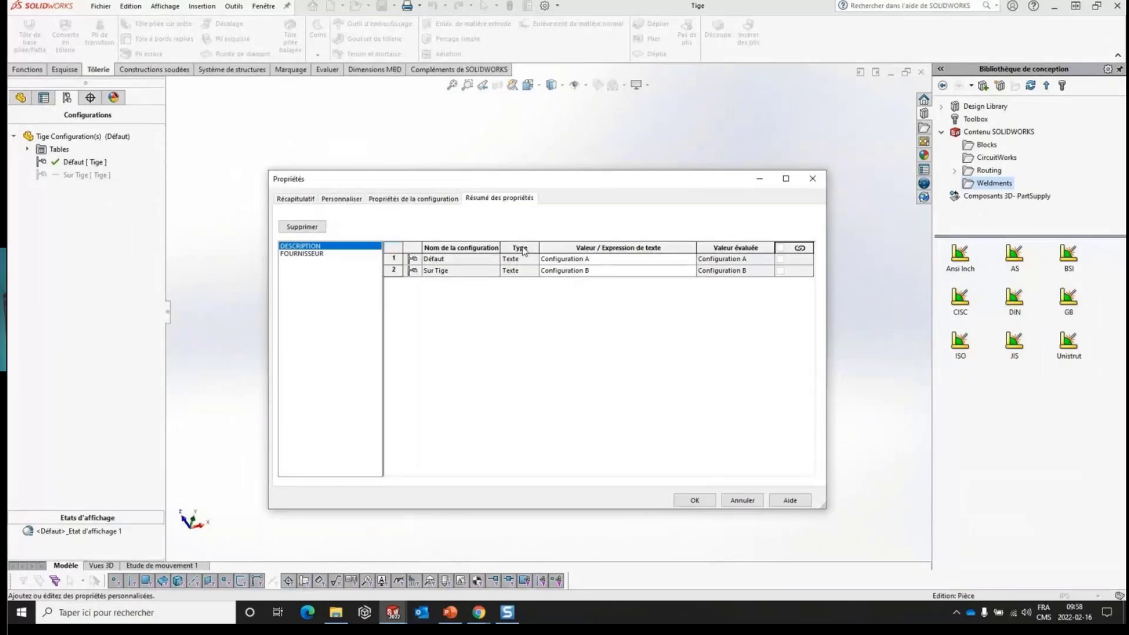
click(704, 504)
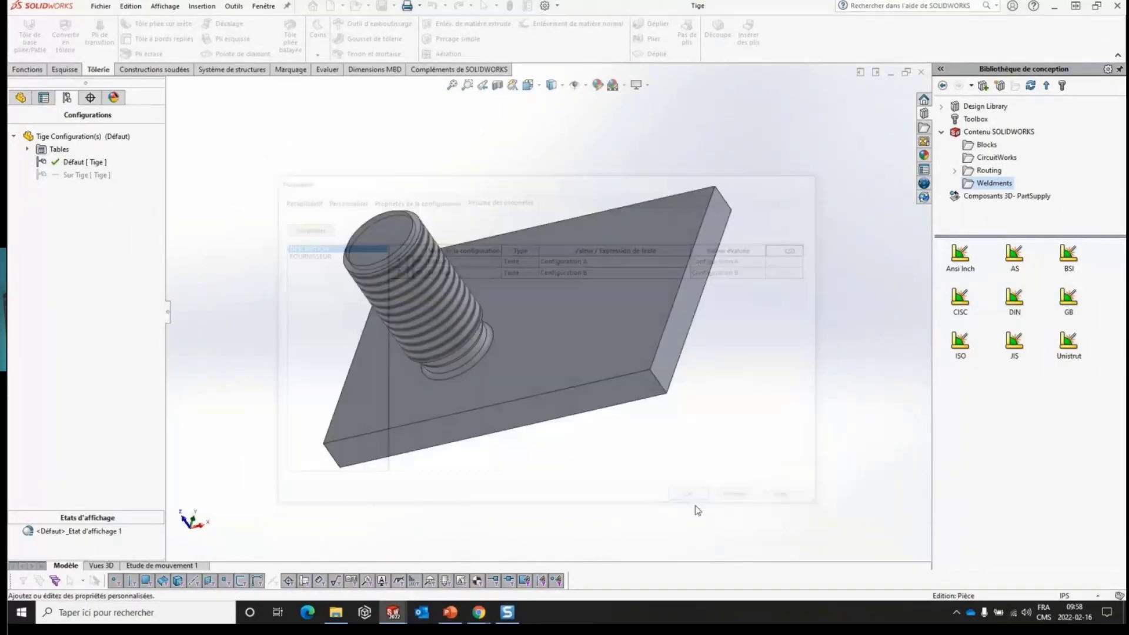
- Switch to the PowerPoint presentation and advance from the properties summary slide to the Assemblages slide
click(453, 614)
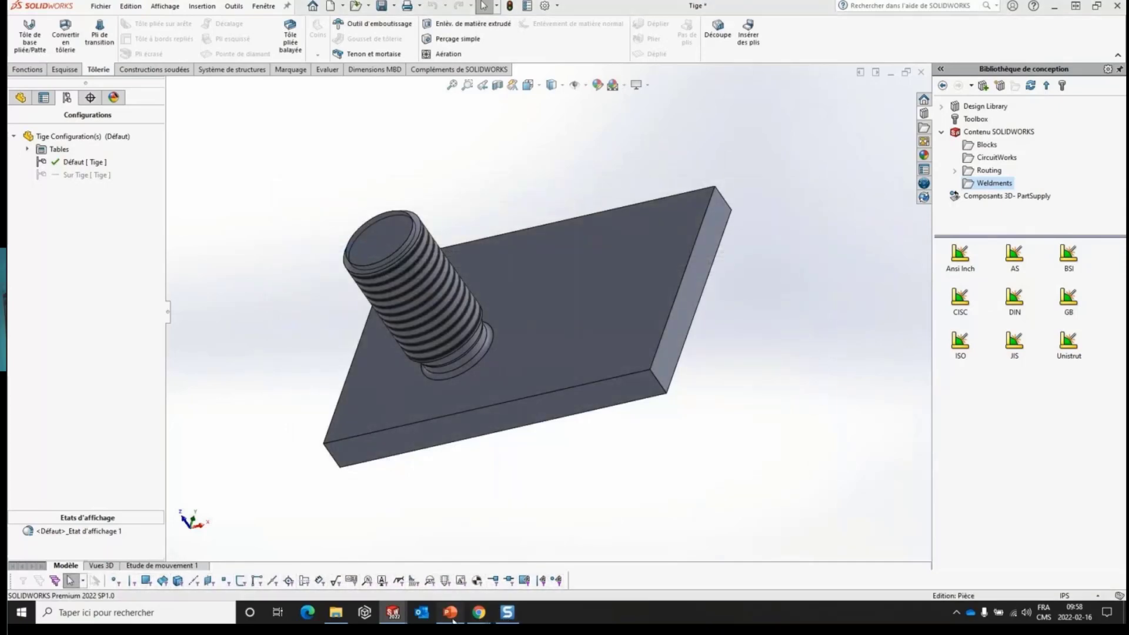
click(655, 303)
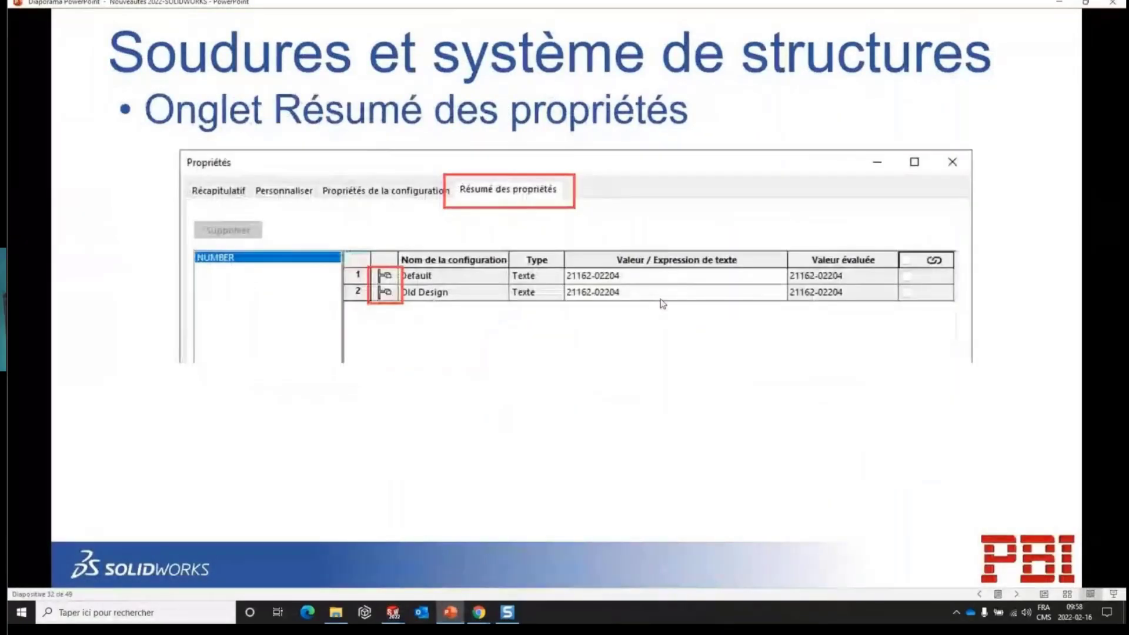
click(644, 276)
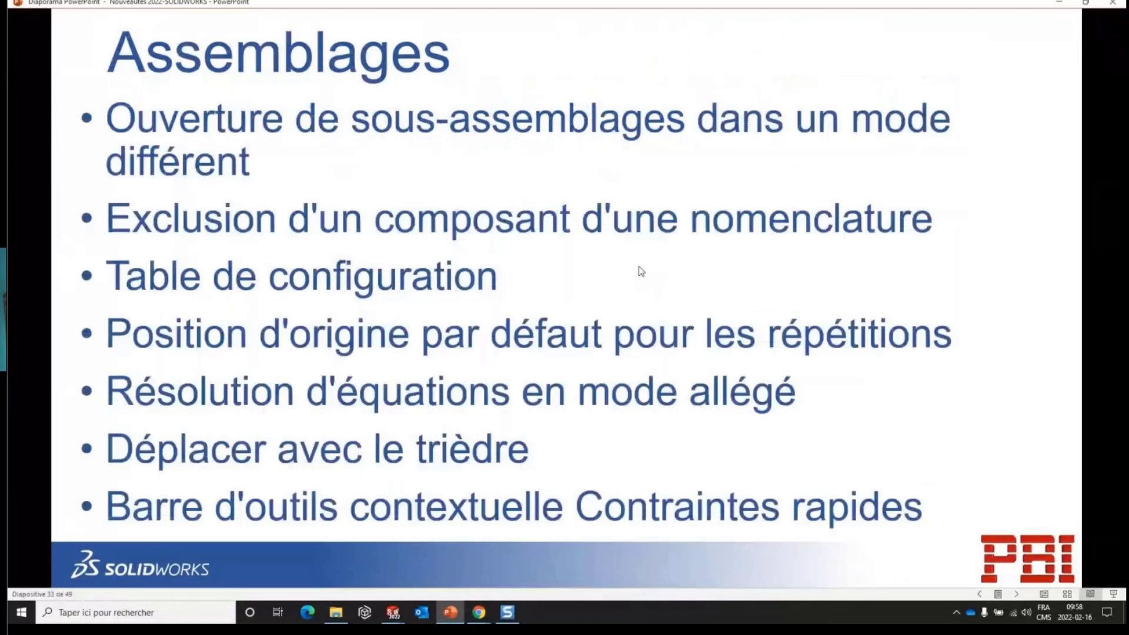
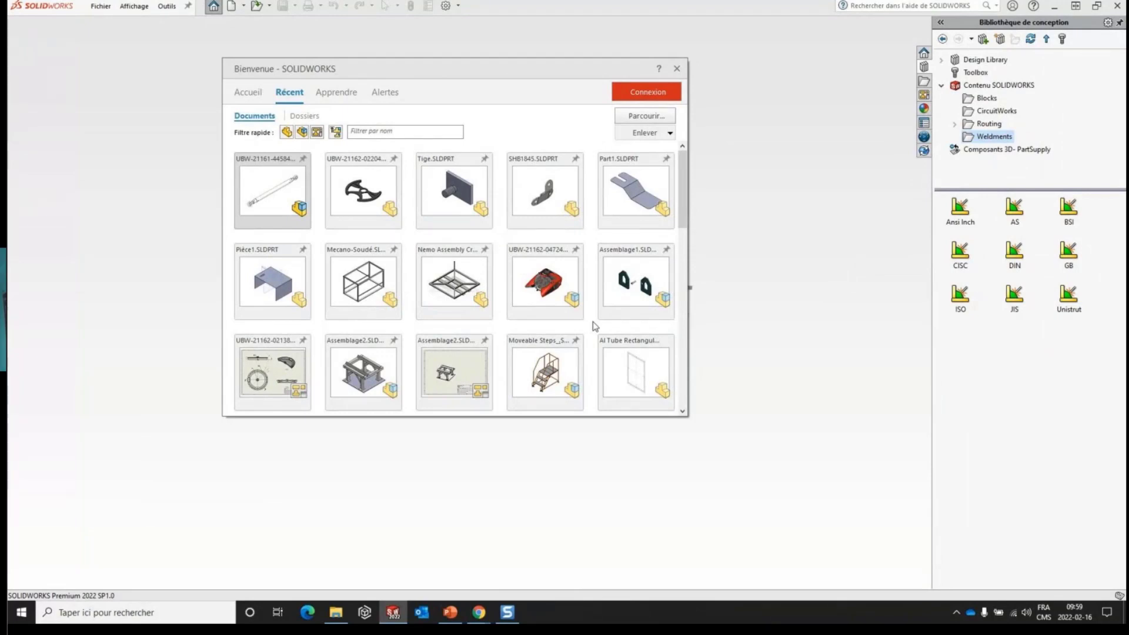
mouse_move(581, 321)
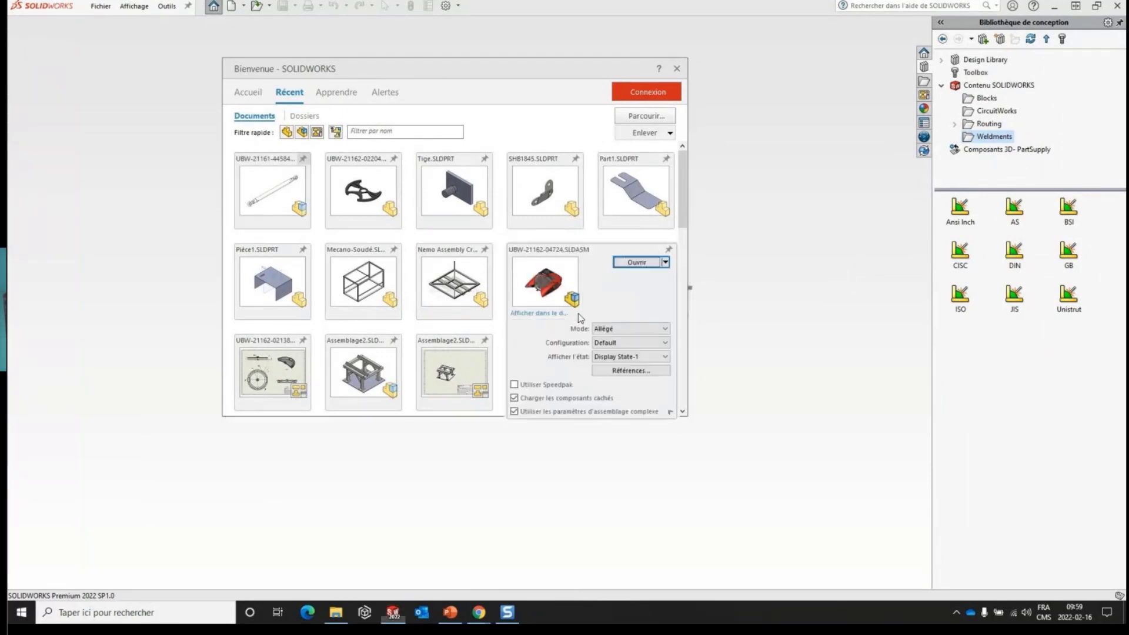
click(630, 328)
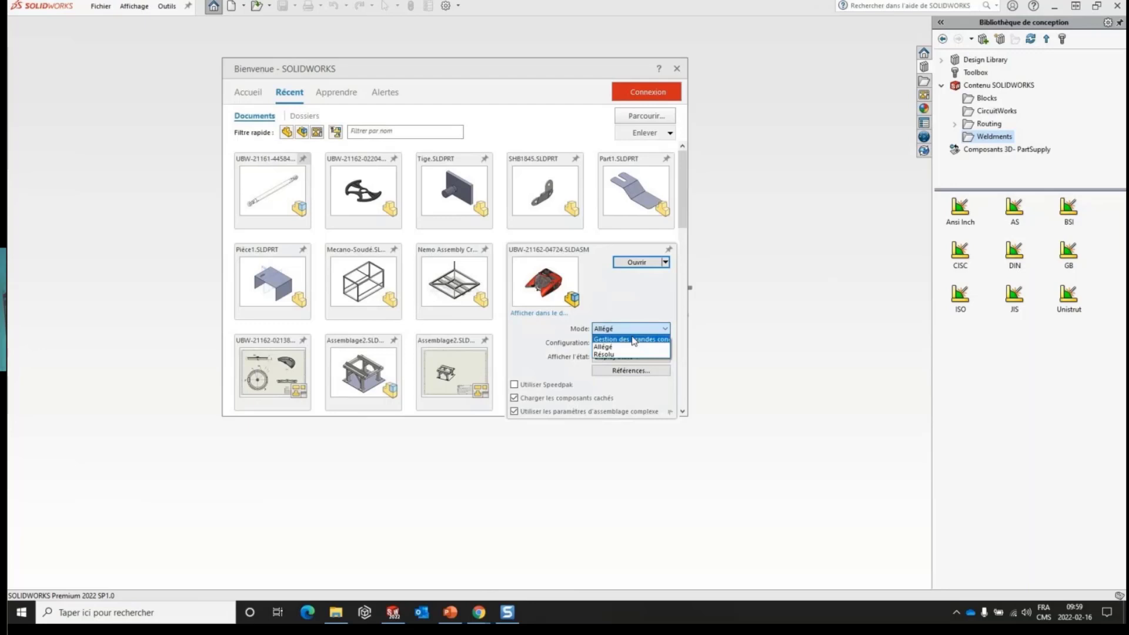
click(633, 340)
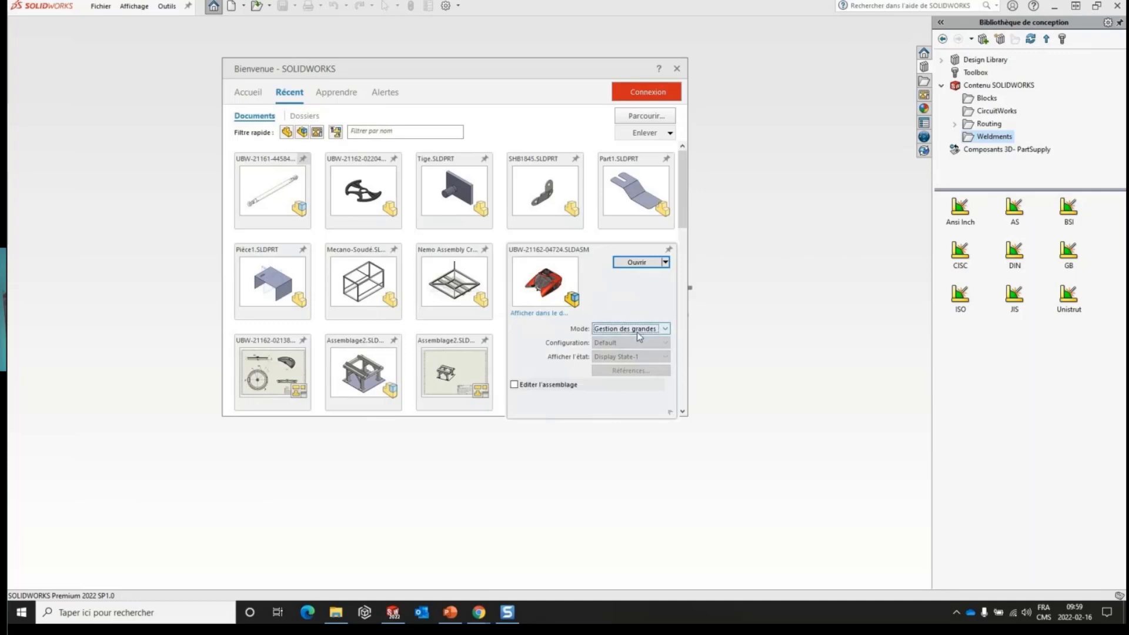
click(632, 263)
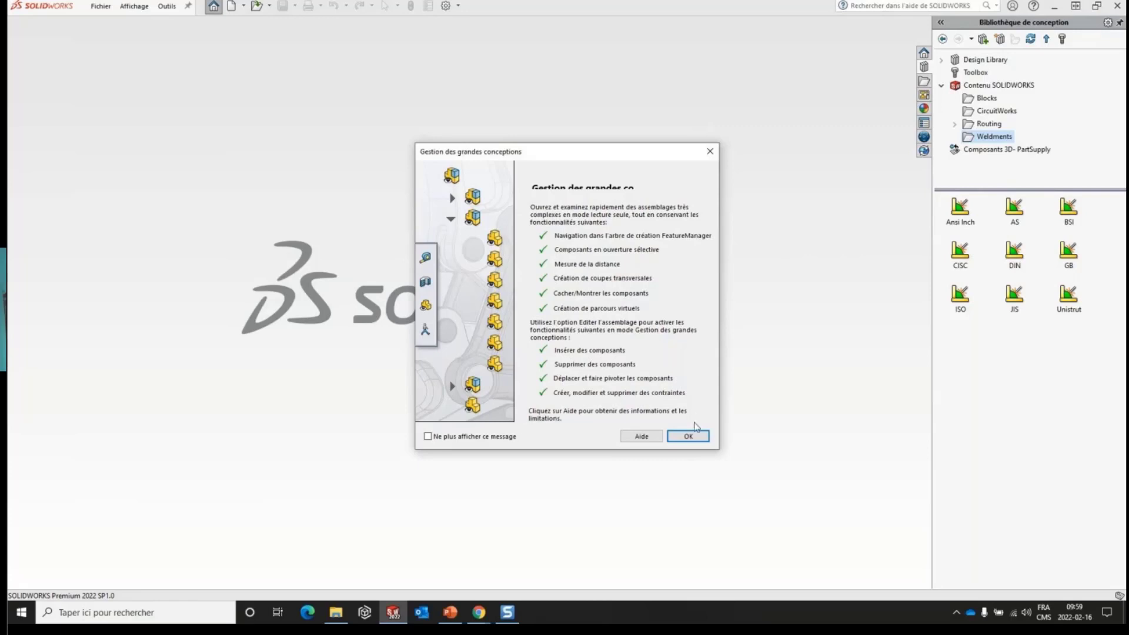
click(690, 439)
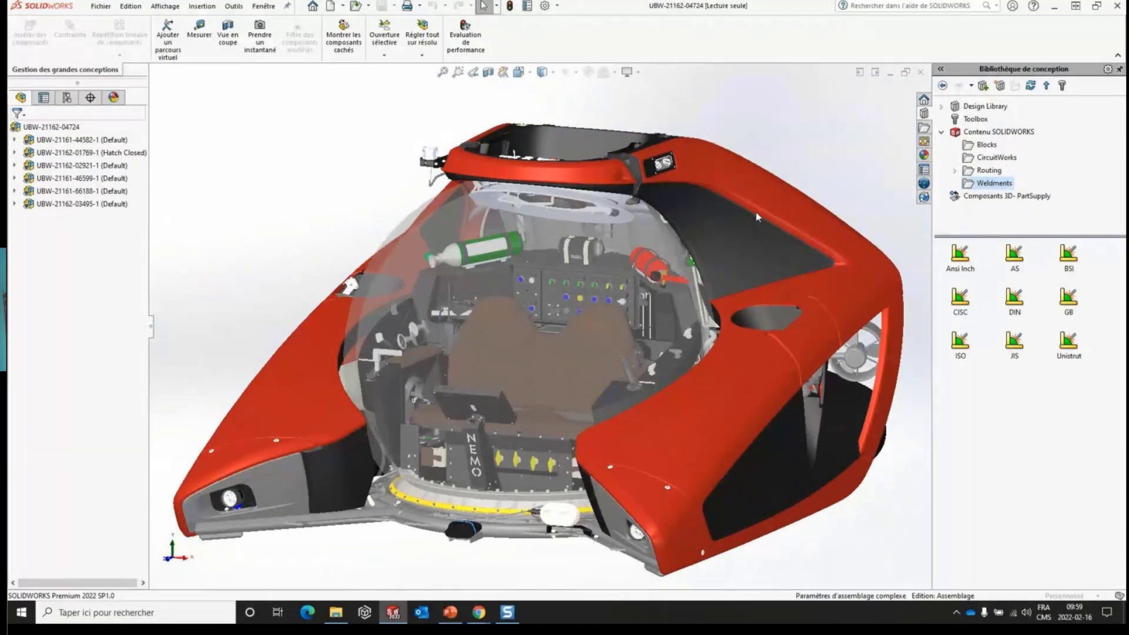
- Change the display style of the submarine assembly to shaded with edges
middle_drag(778, 202, 735, 160)
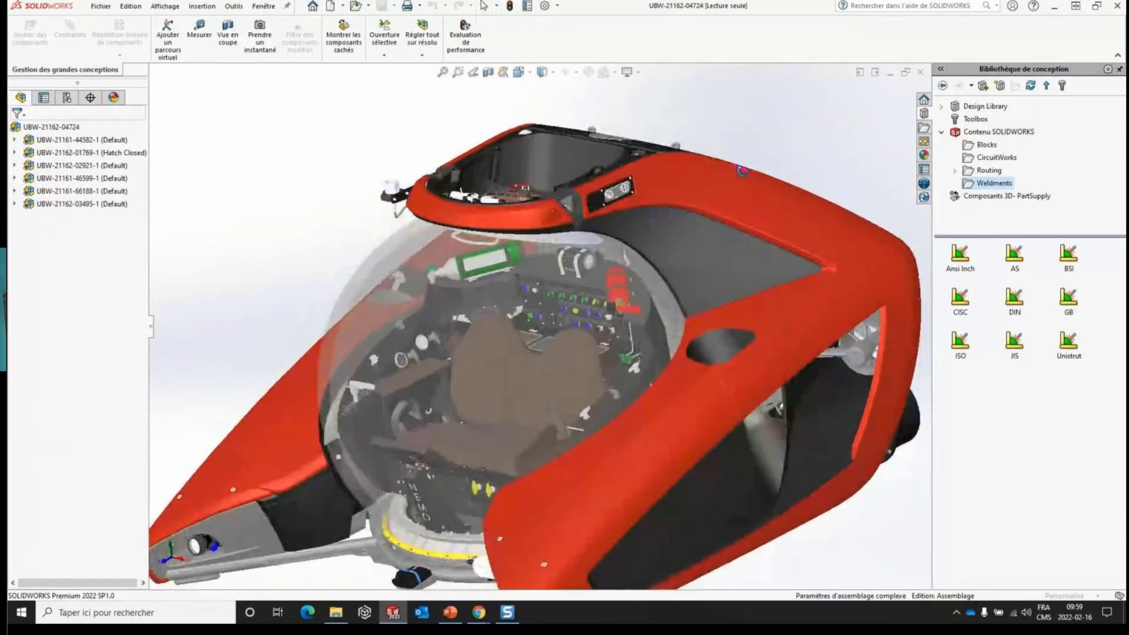
scroll(661, 332, up, 4)
scroll(655, 339, down, 3)
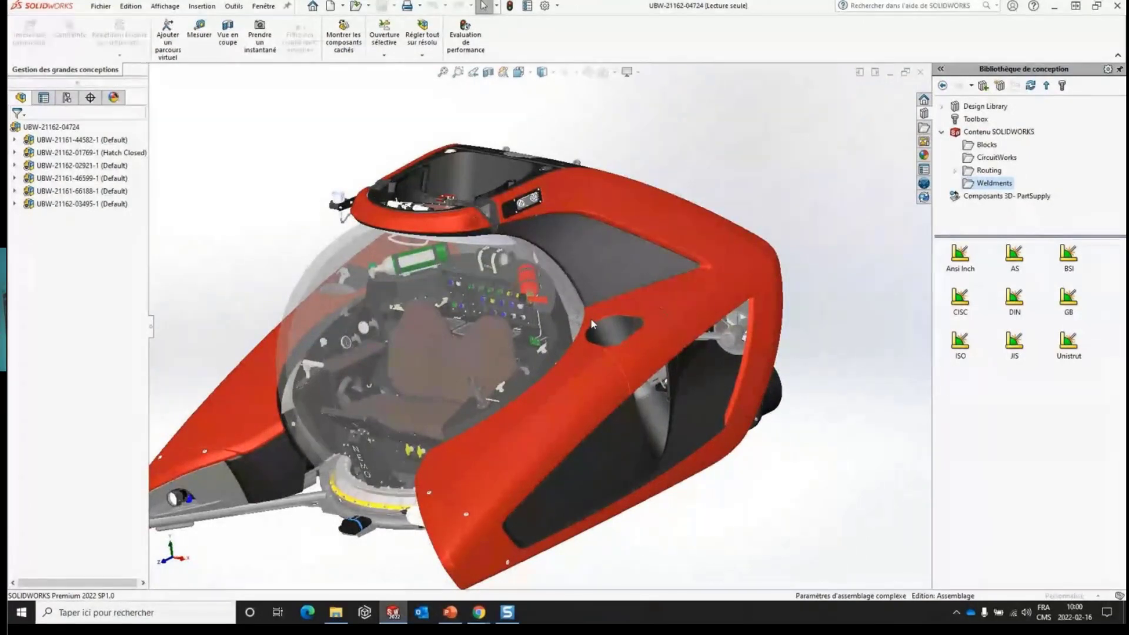
click(873, 600)
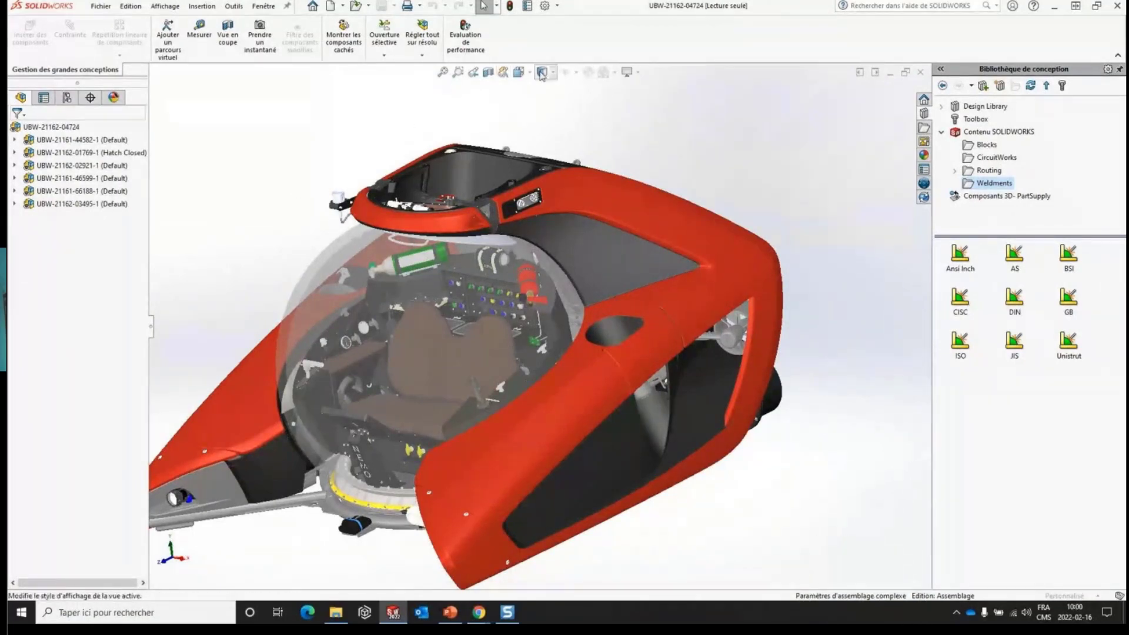
click(553, 73)
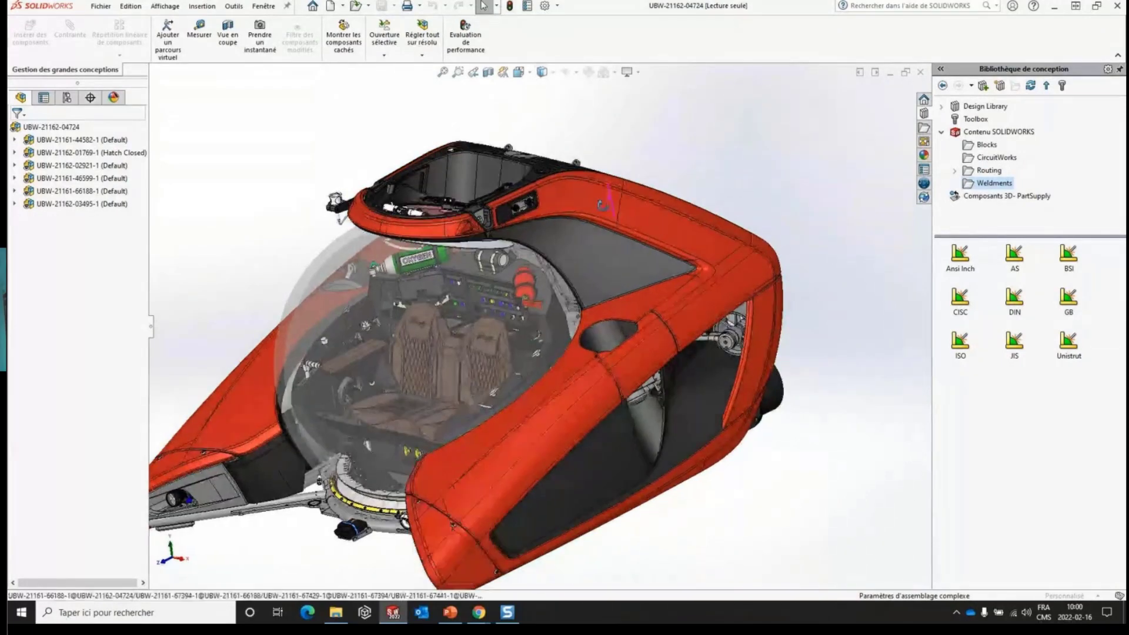
middle_drag(605, 203, 538, 345)
scroll(468, 371, down, 3)
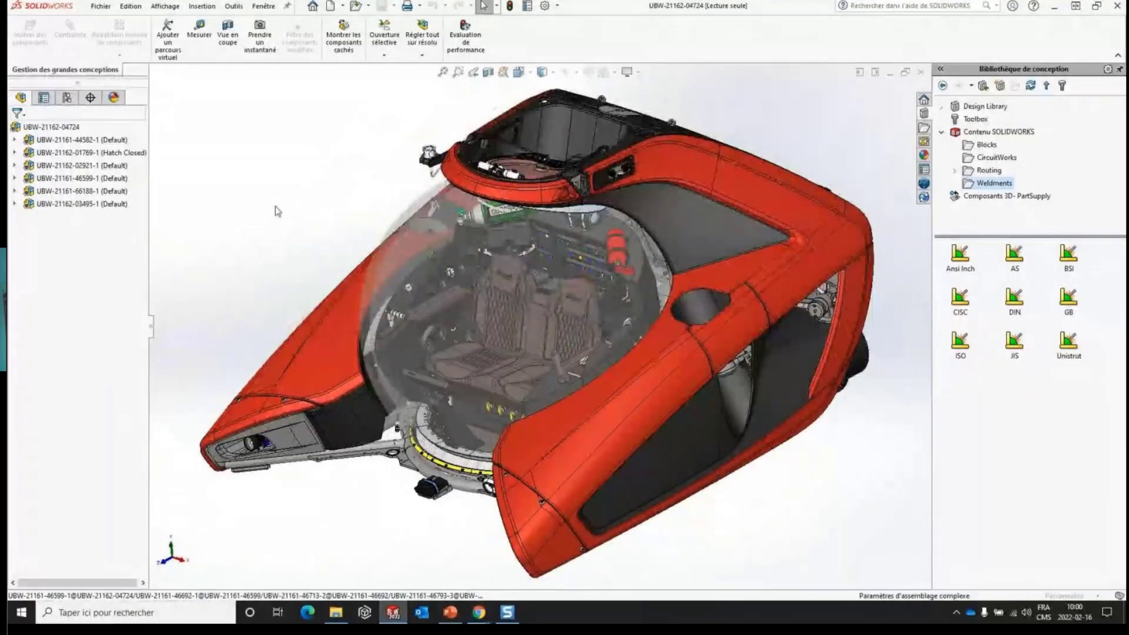
click(81, 196)
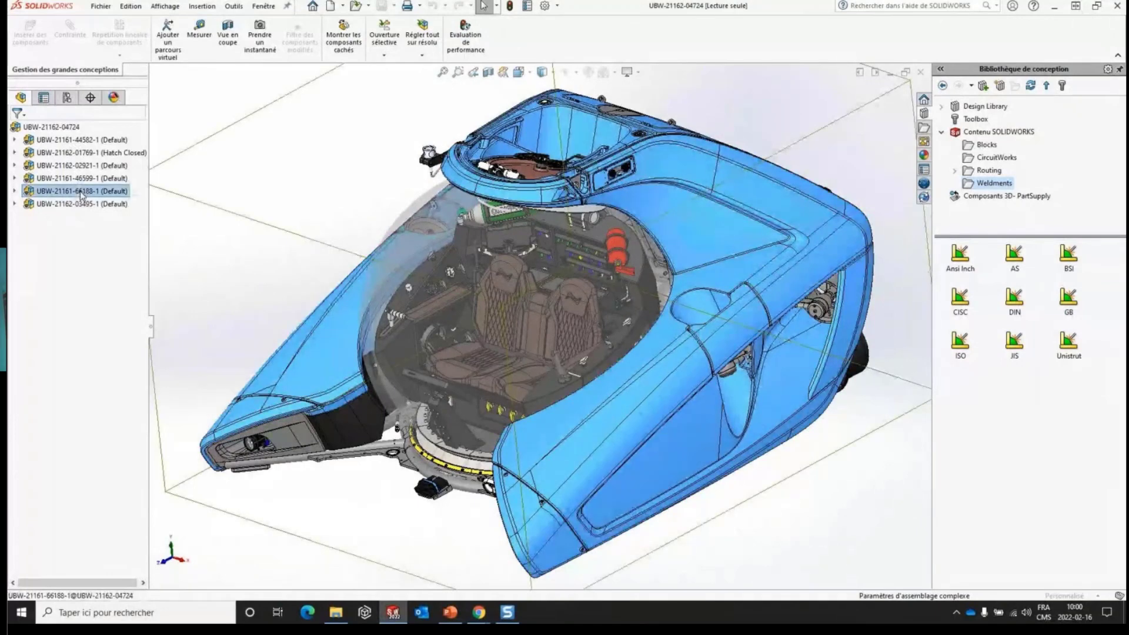
right_click(87, 197)
click(103, 156)
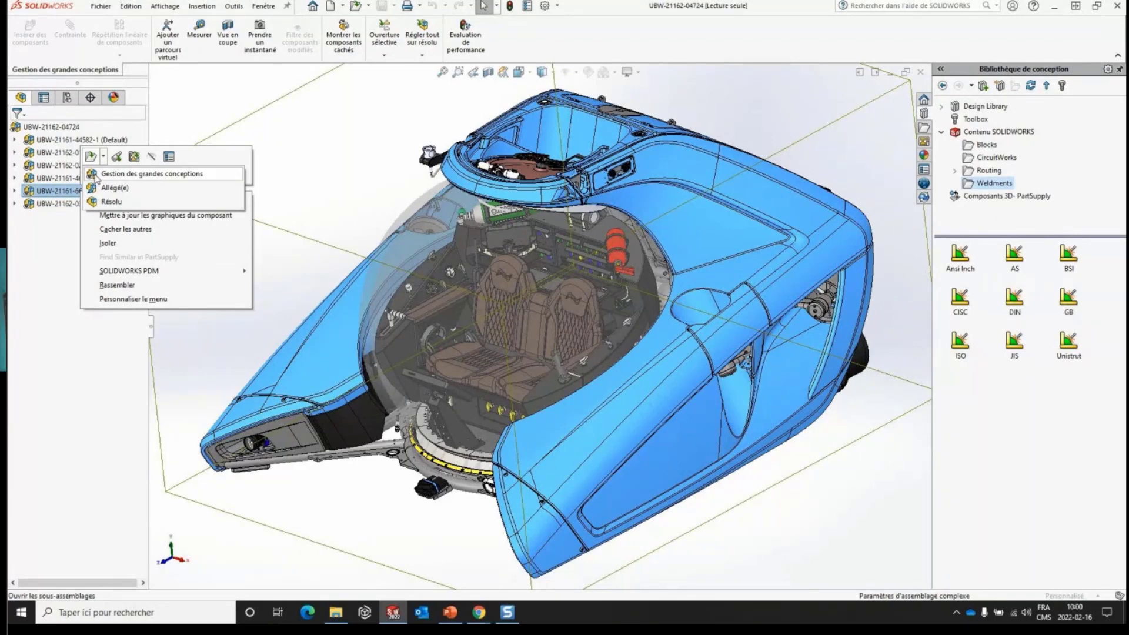
click(174, 120)
click(178, 118)
click(78, 114)
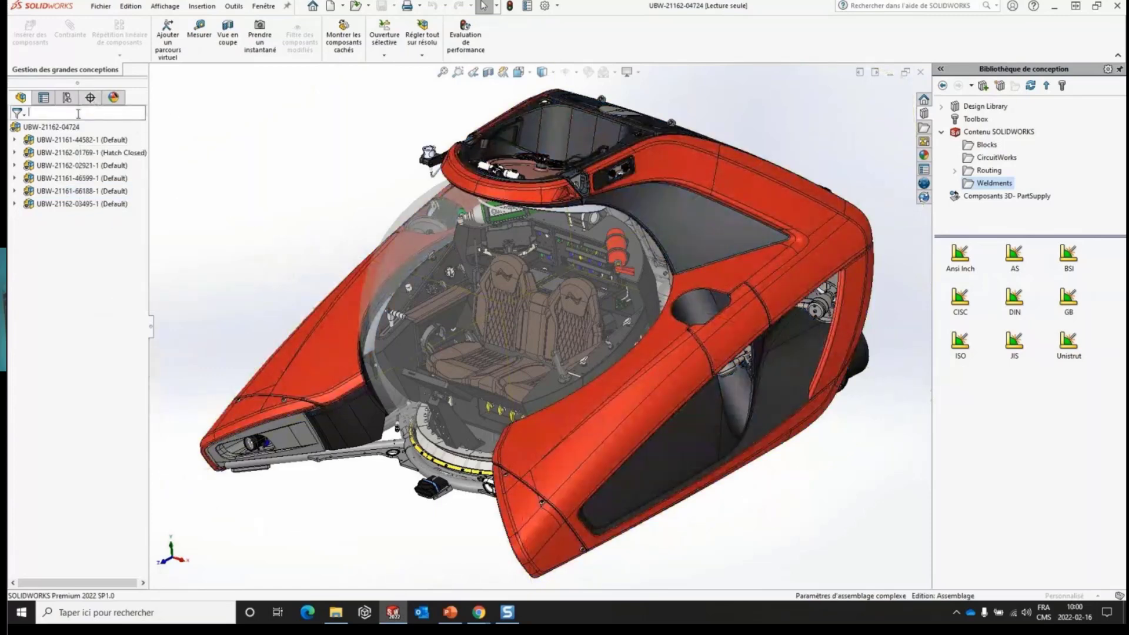
text(4)
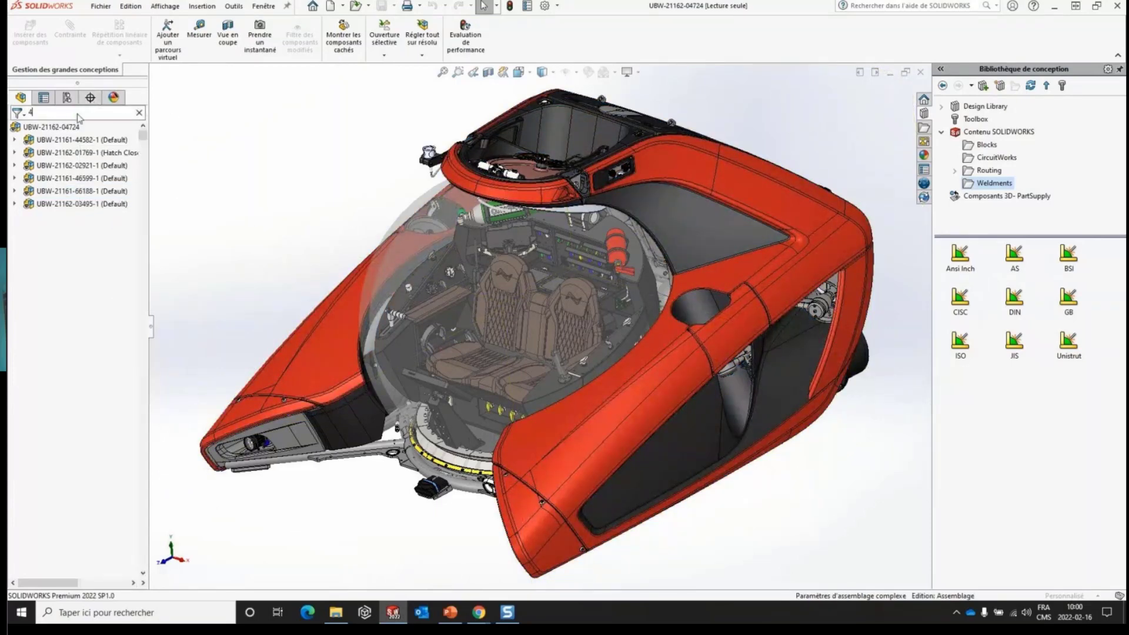
text(5811)
click(105, 168)
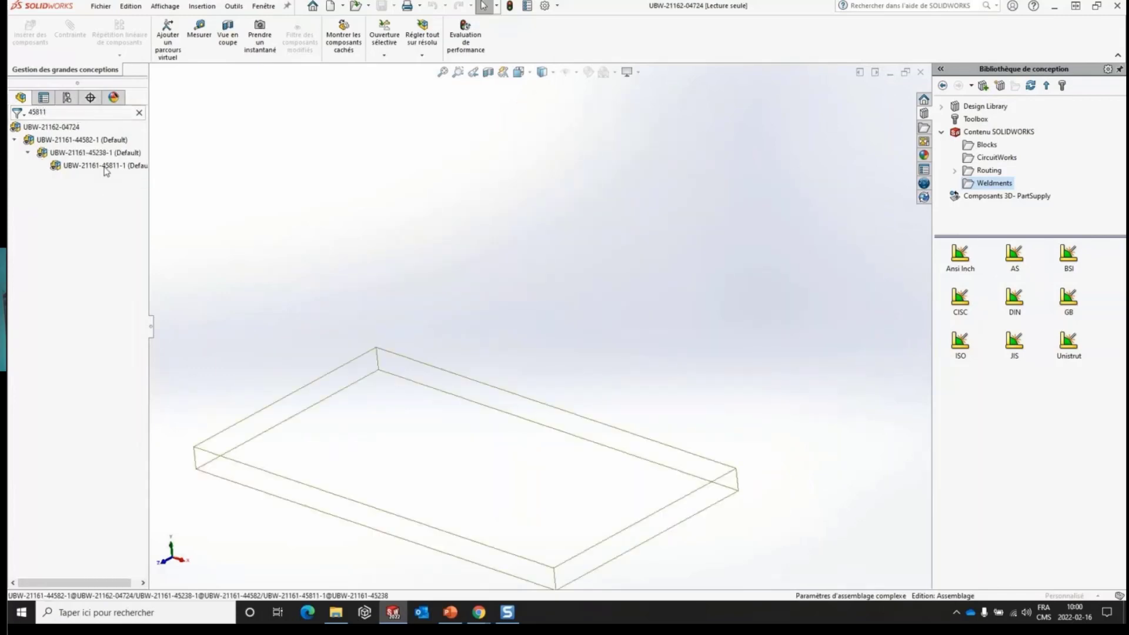
right_click(65, 167)
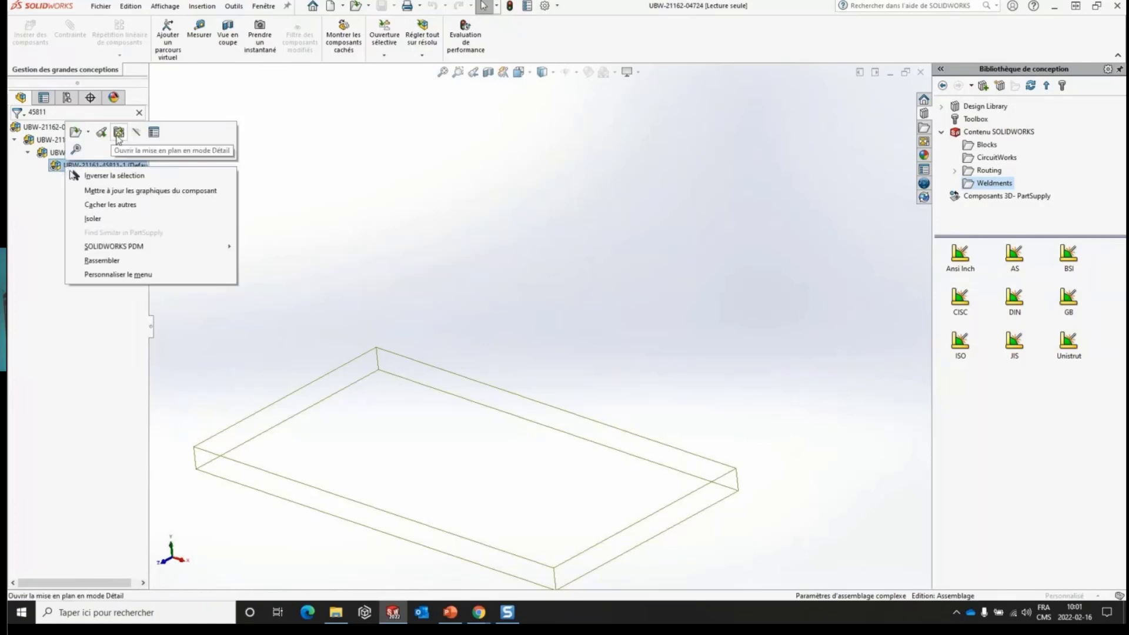
click(119, 133)
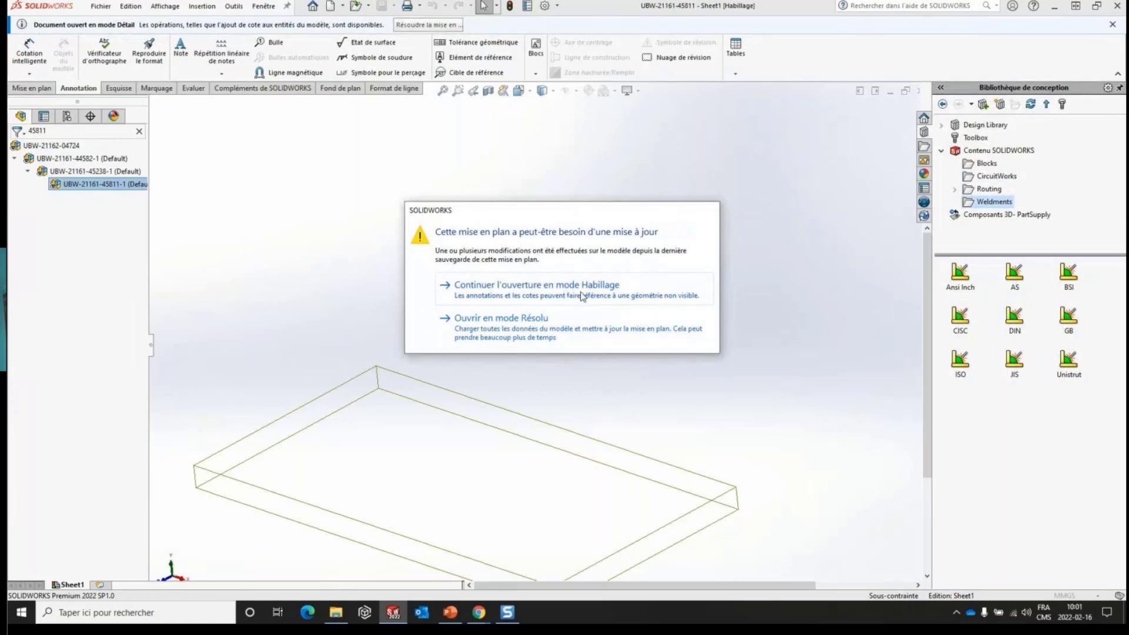
click(579, 297)
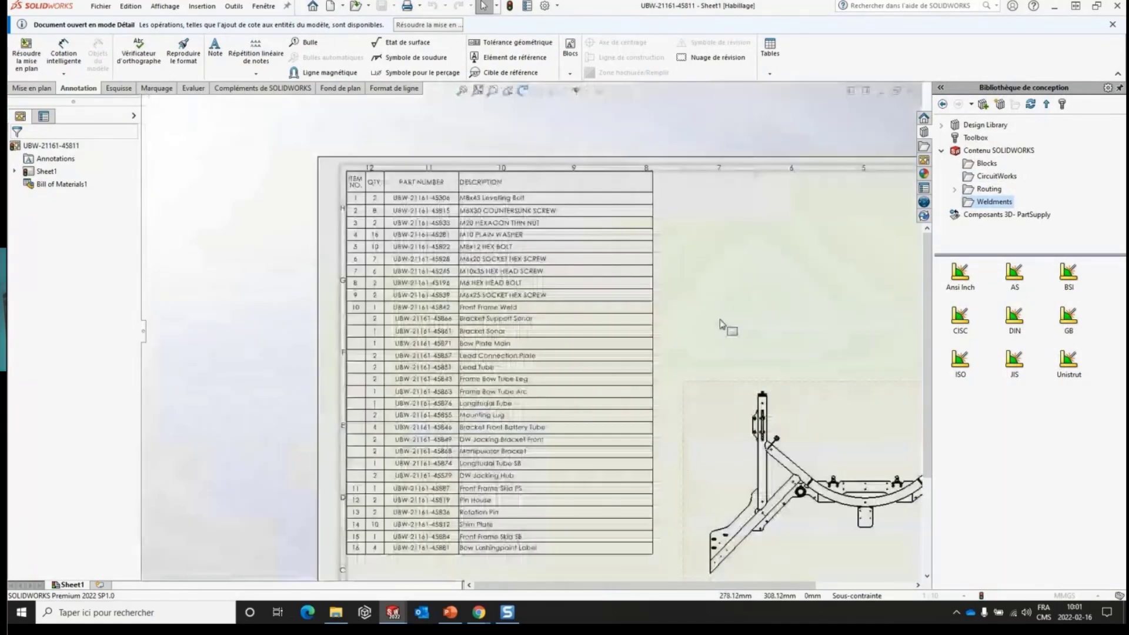
- Look over the bill of materials and frame view, close the drawing, and switch to the PowerPoint presentation
mouse_move(731, 252)
middle_down()
mouse_move(600, 212)
mouse_move(519, 204)
mouse_move(580, 211)
middle_up()
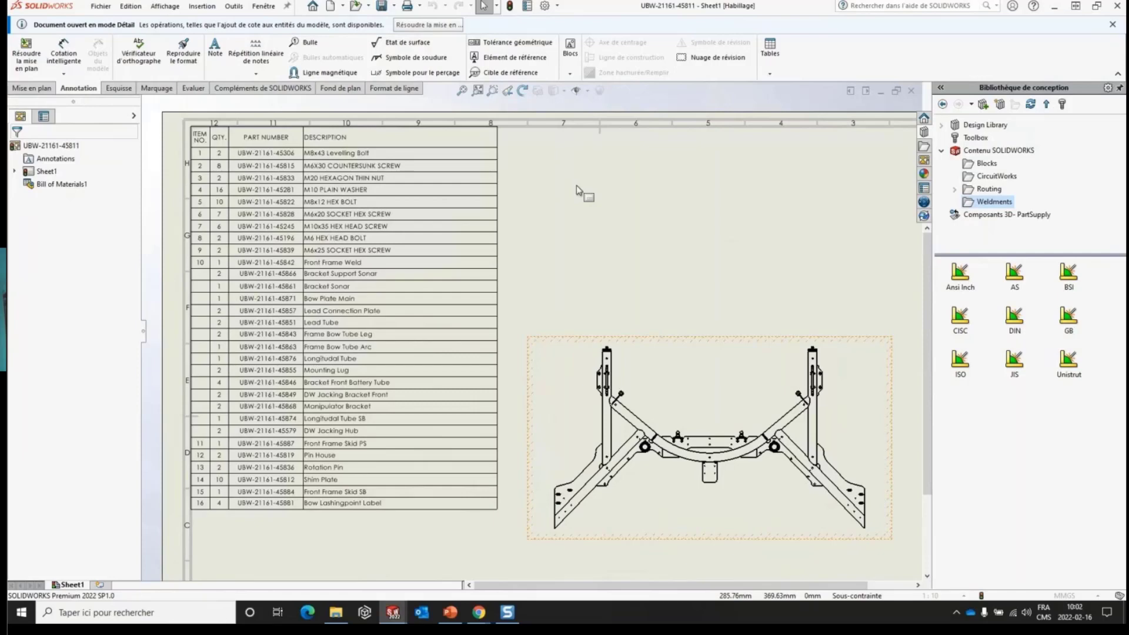
middle_drag(707, 212, 672, 202)
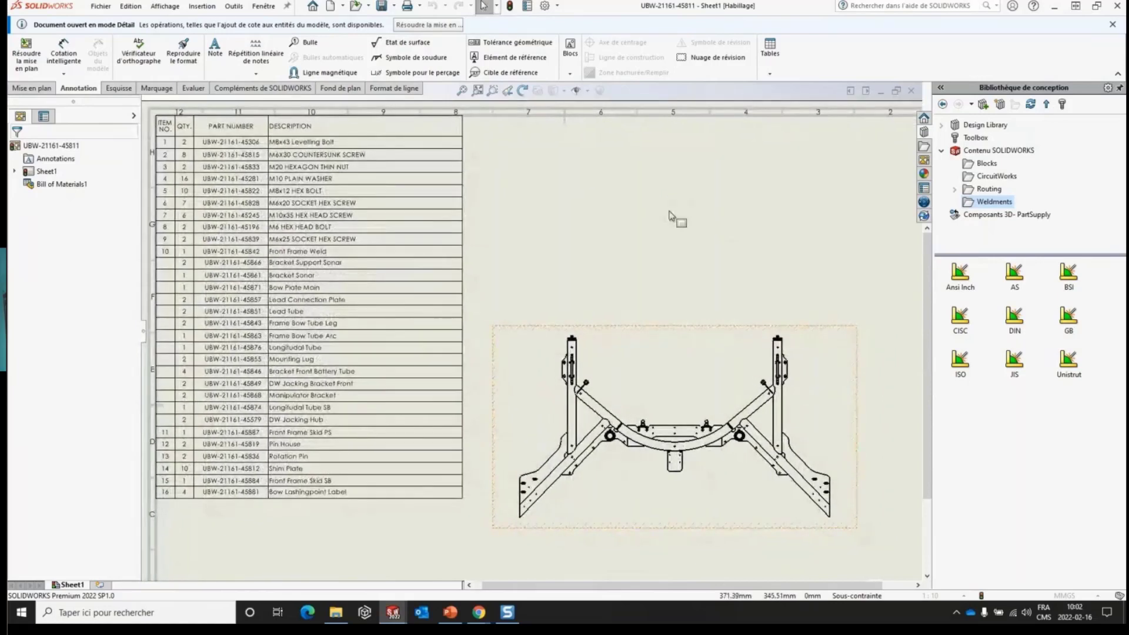
click(911, 90)
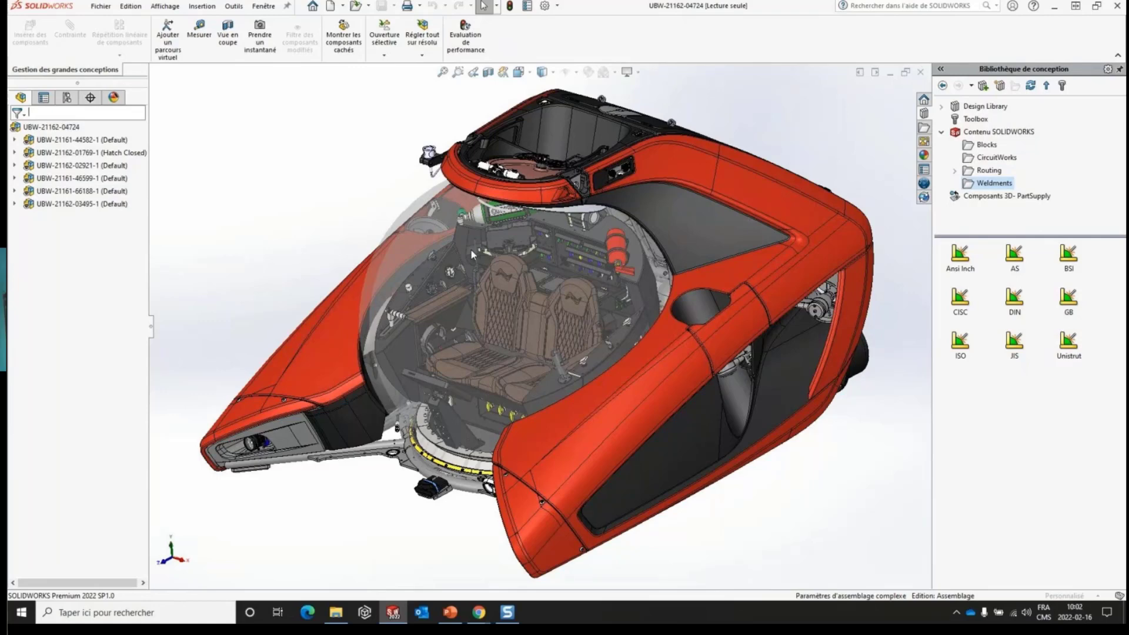
click(450, 612)
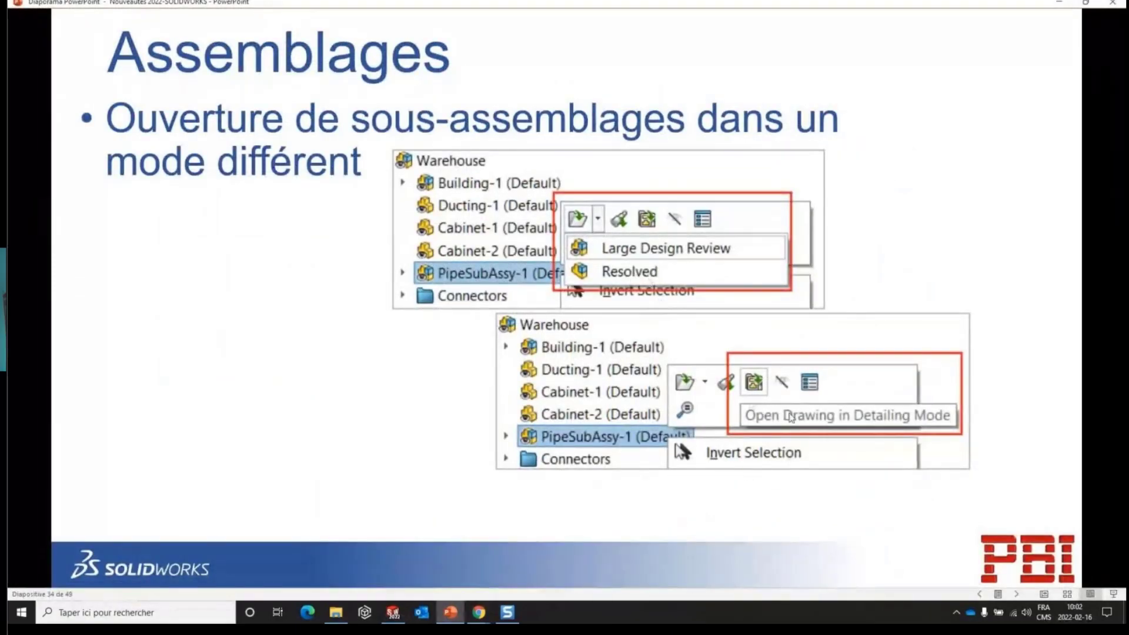
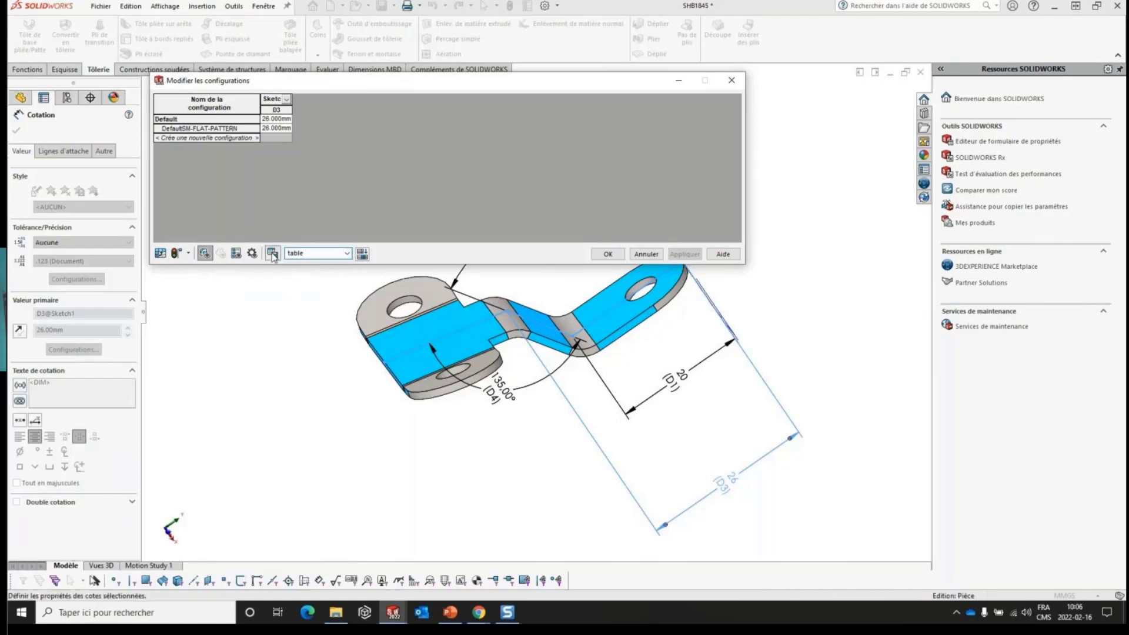
- Show the saved table under Tables in the configuration tree of part SHB1845, keeping the configuration table open
click(67, 97)
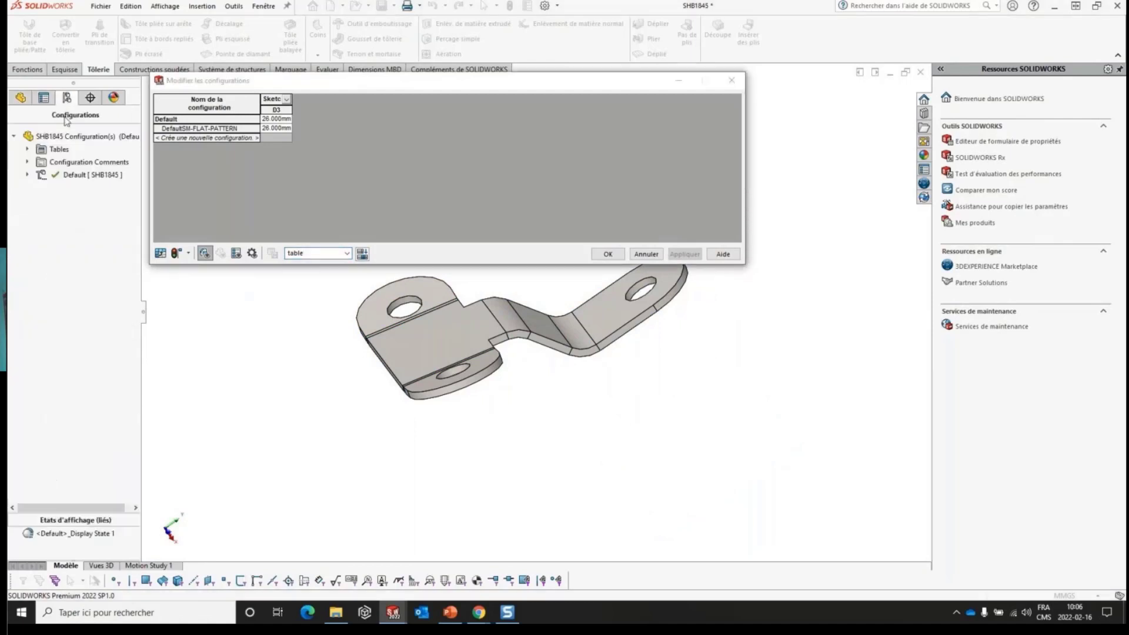
click(27, 149)
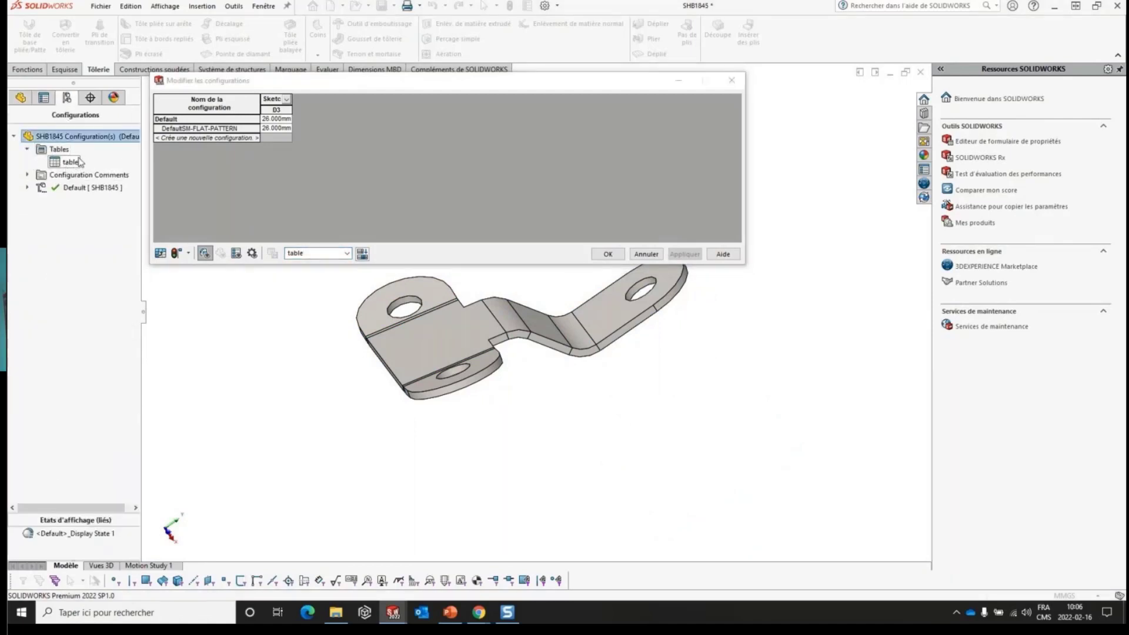
click(449, 207)
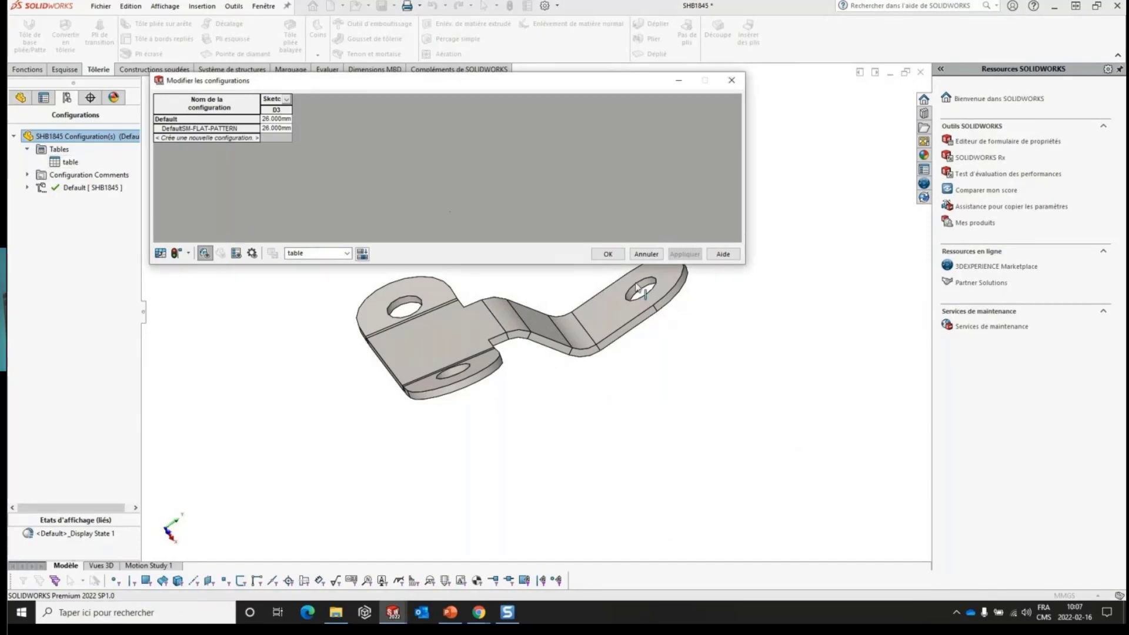
- Add the M5 Clearance Hole1 feature, the Base-Flange1 feature and dimension D1 of Sketch1 to the configuration table
middle_drag(636, 288, 630, 302)
scroll(645, 291, up, 3)
scroll(629, 293, down, 3)
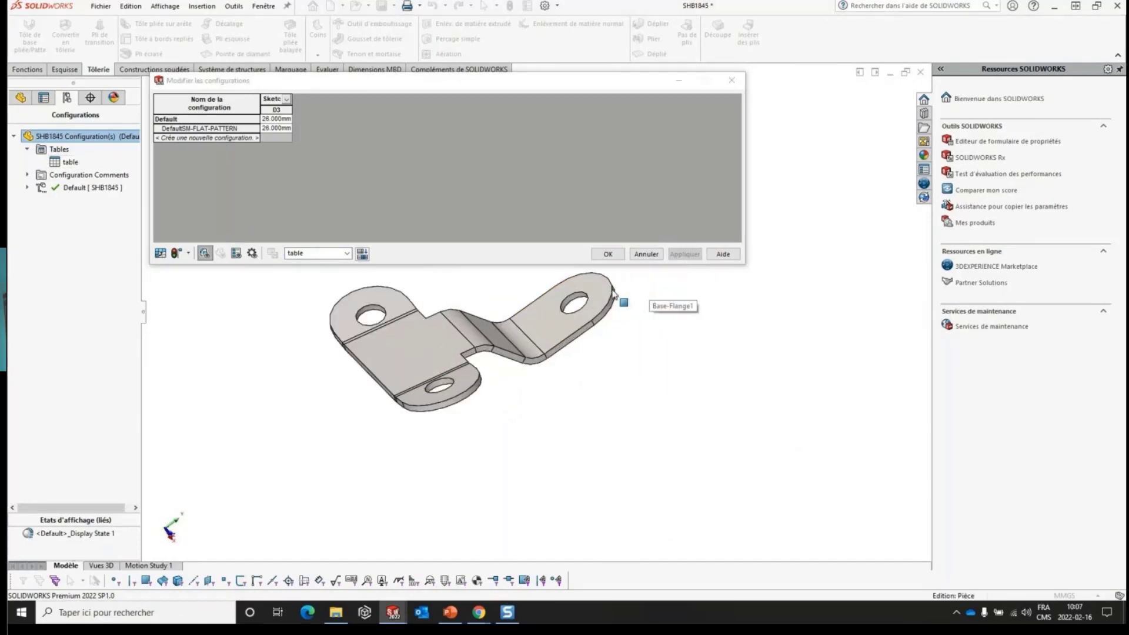
double_click(557, 302)
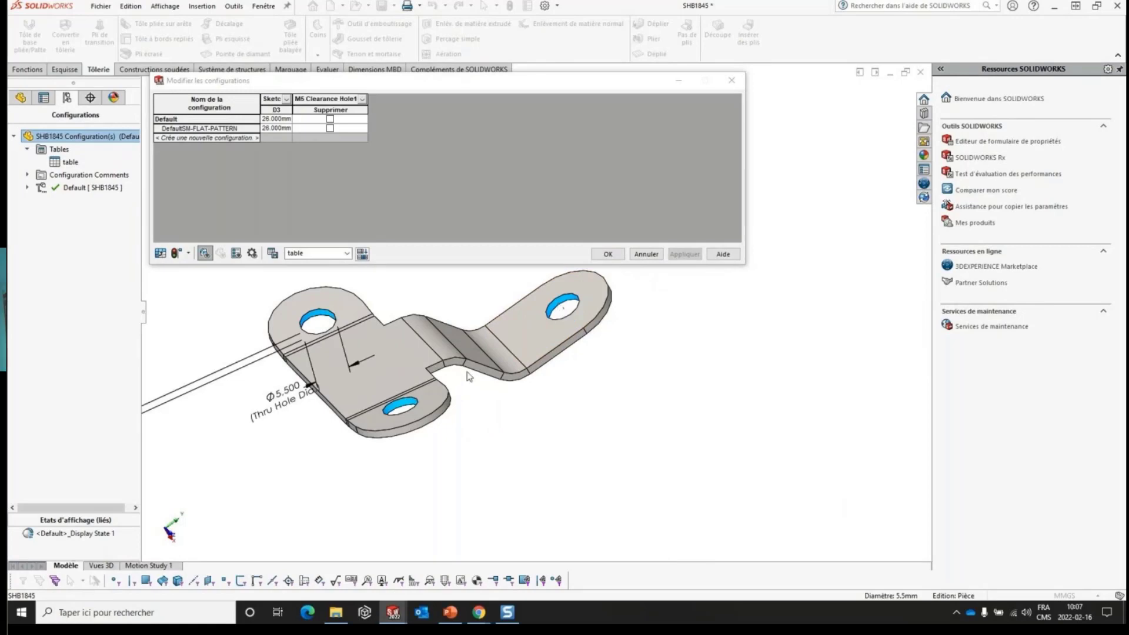
middle_drag(469, 377, 465, 354)
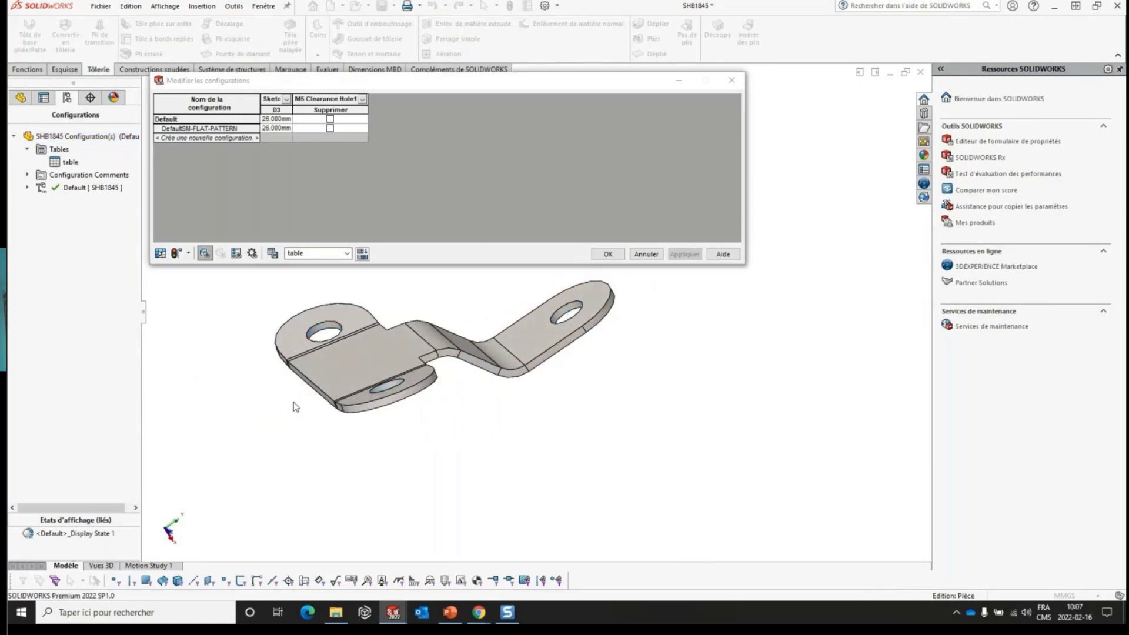
double_click(357, 359)
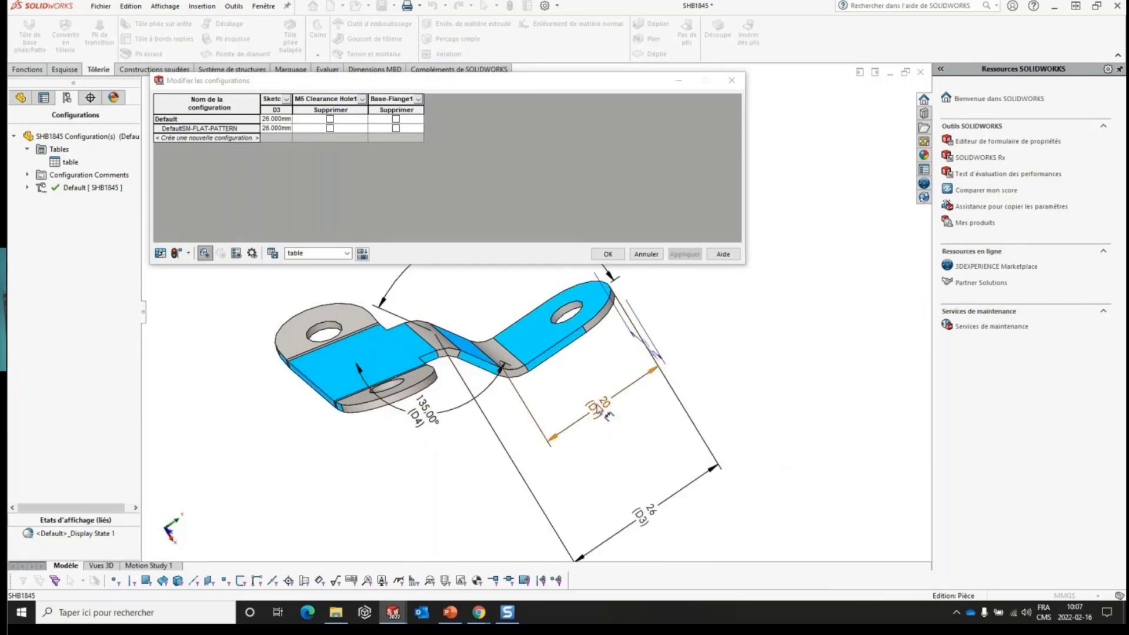
click(598, 407)
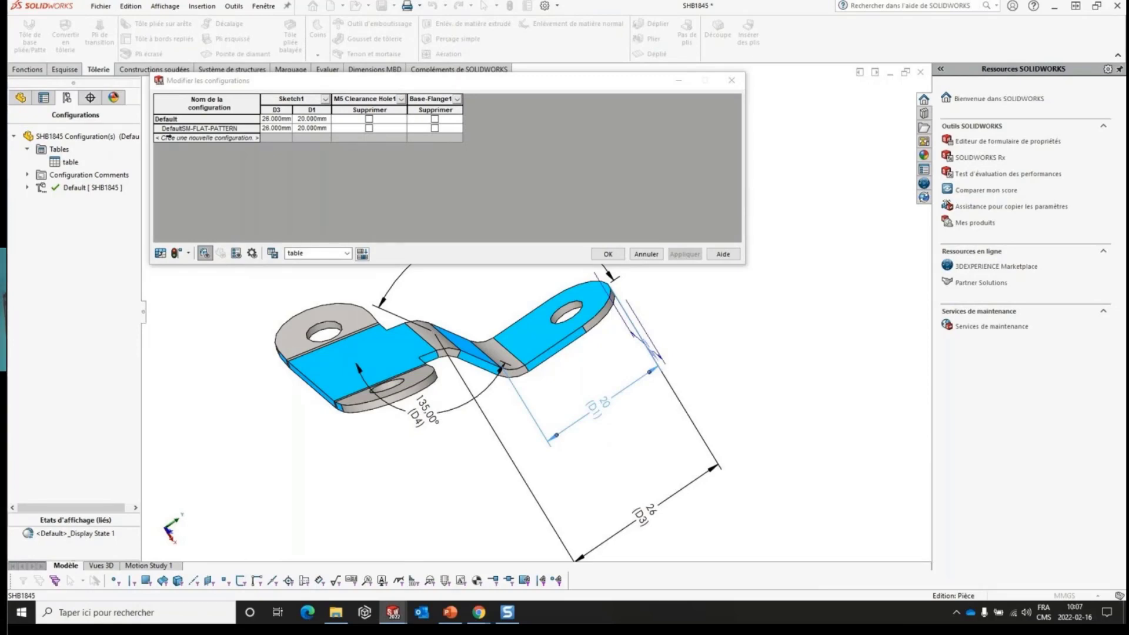
- Create a new configuration named Config1 in the table and select the D1 values of all configurations
click(167, 137)
text(Config)
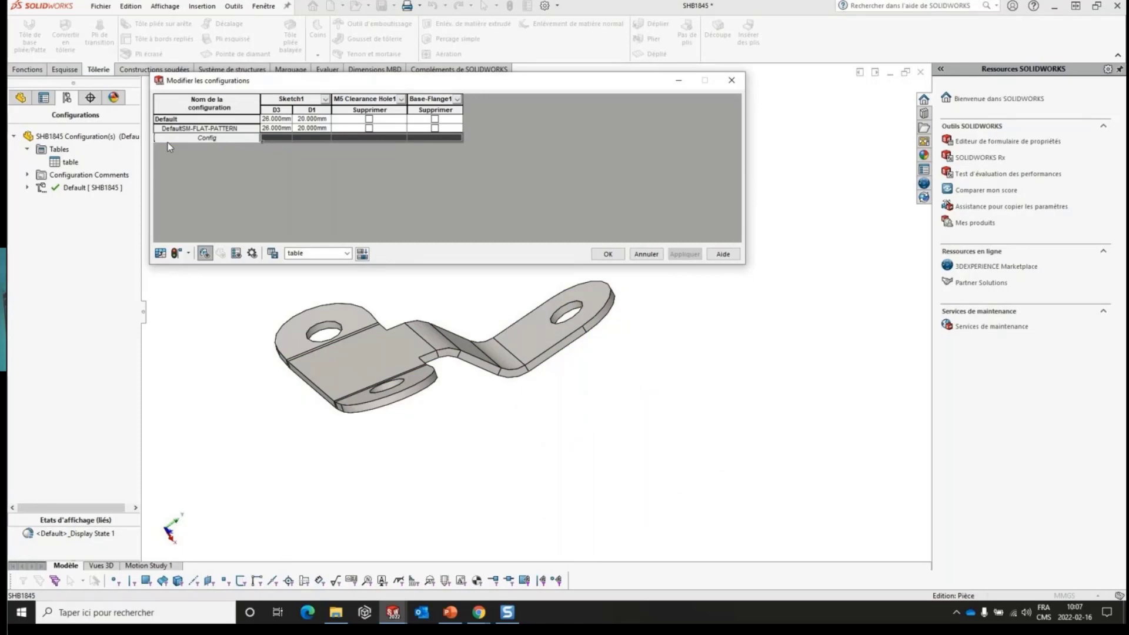
text(1)
key(Tab)
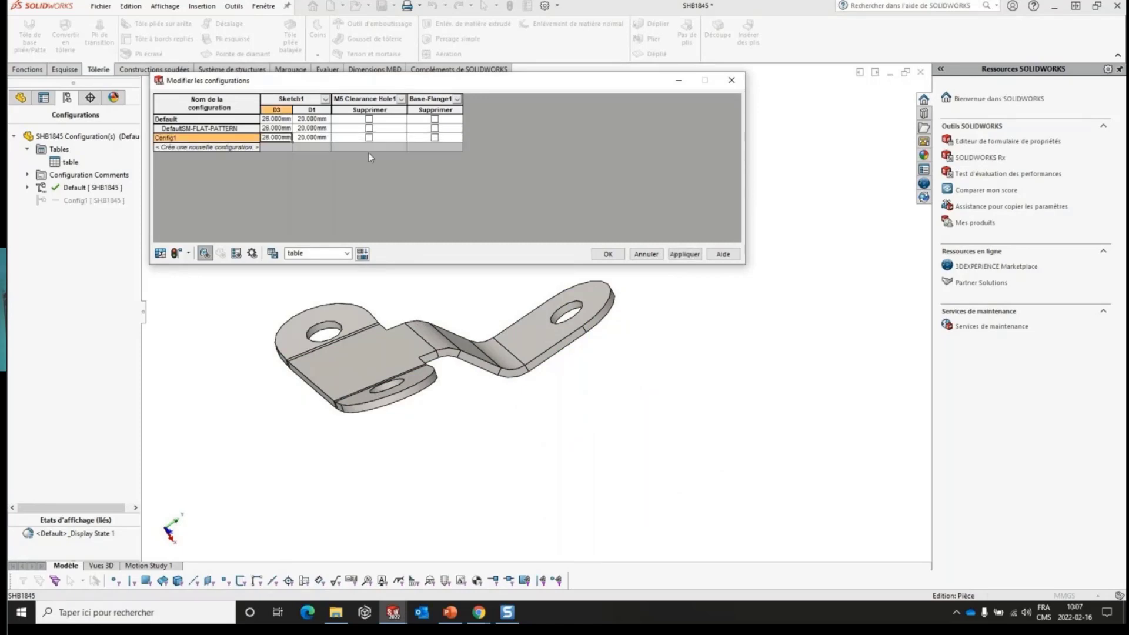
click(324, 119)
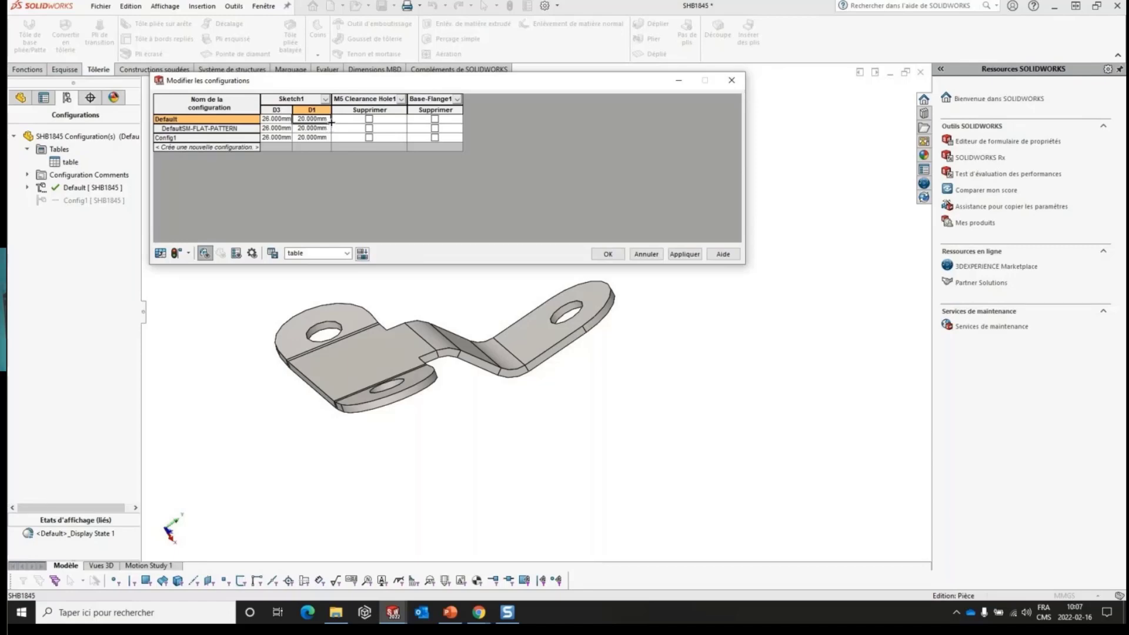
drag(327, 125, 333, 147)
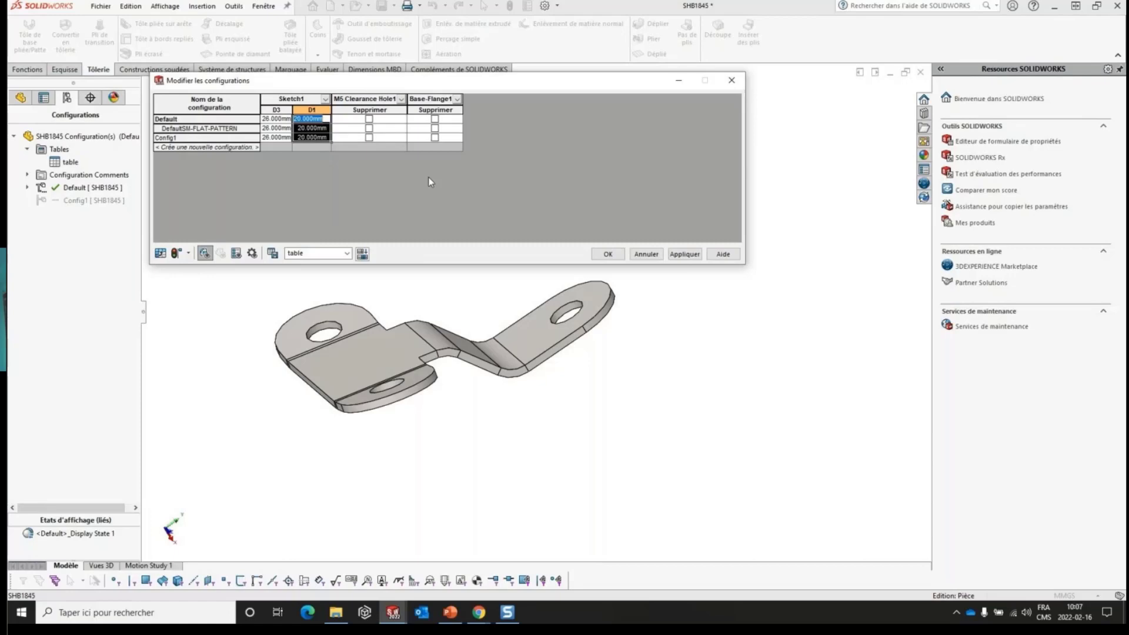
- Show the custom properties and configuration parameters in the table, widen the dialog to see all columns, and accept it
click(236, 253)
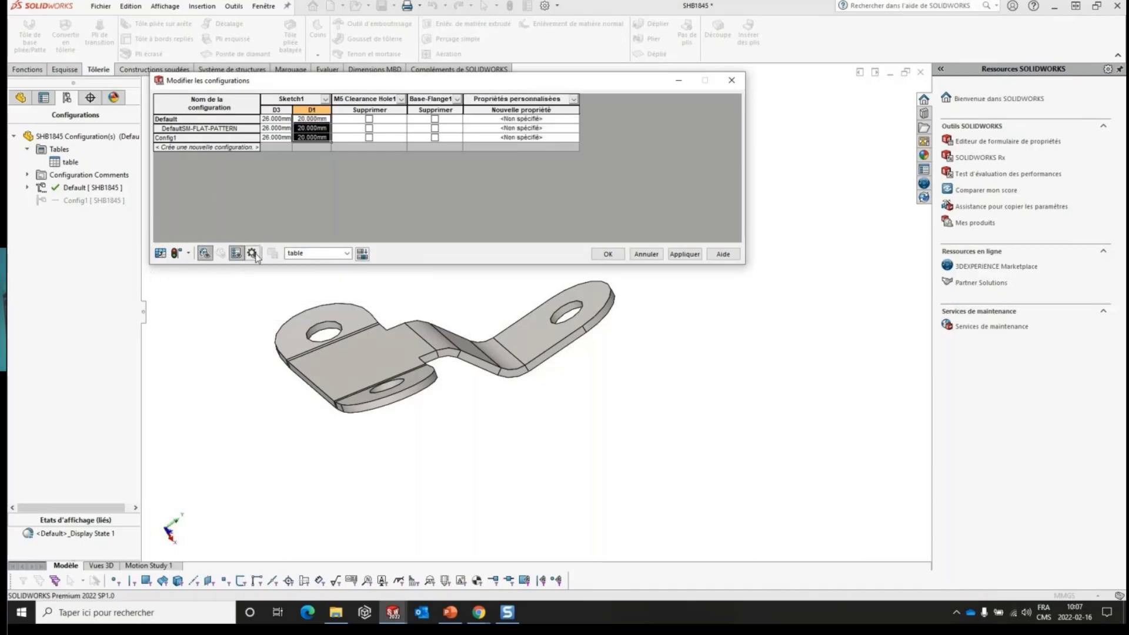
click(252, 253)
drag(745, 263, 1059, 261)
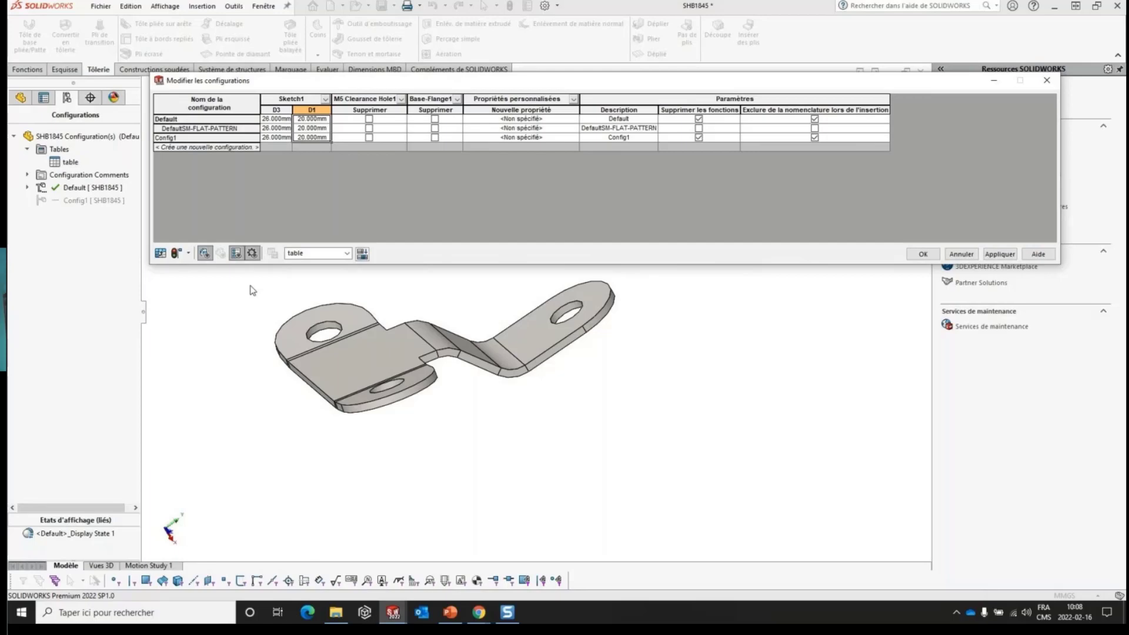
click(922, 252)
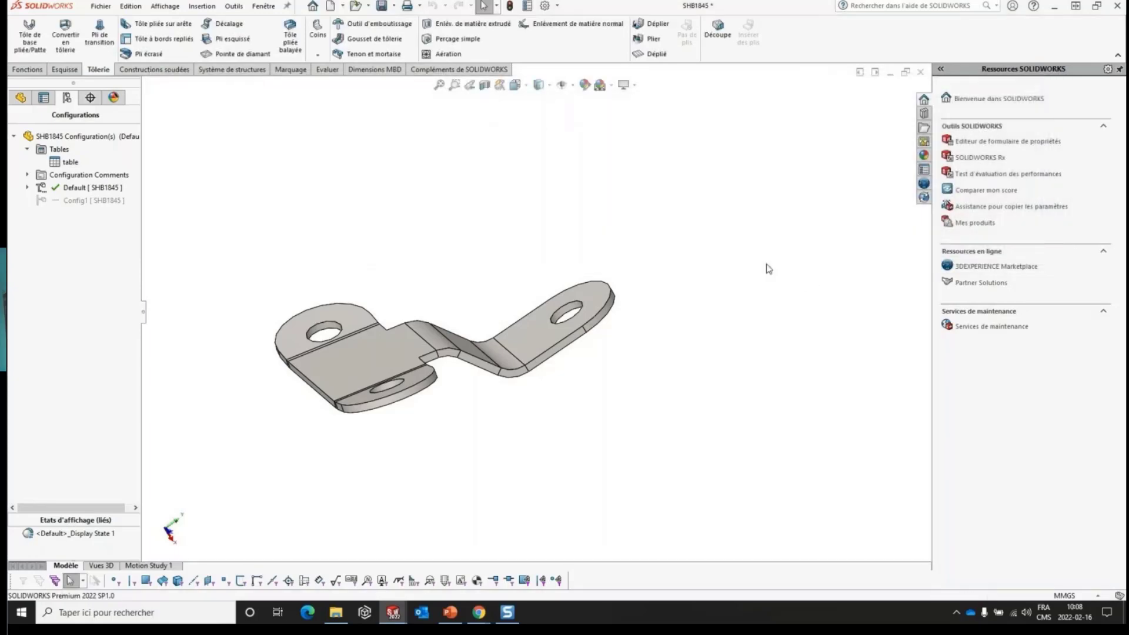
- Reopen the saved configuration table, add the angle dimension D4 of the base flange, then save the table and accept it
right_click(69, 162)
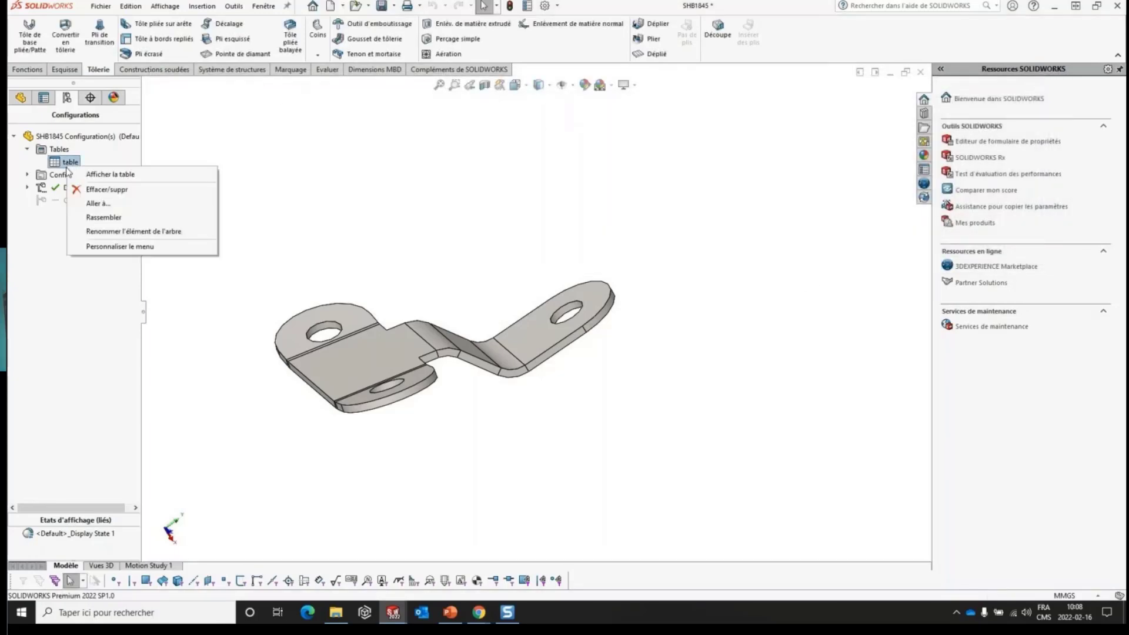
click(124, 176)
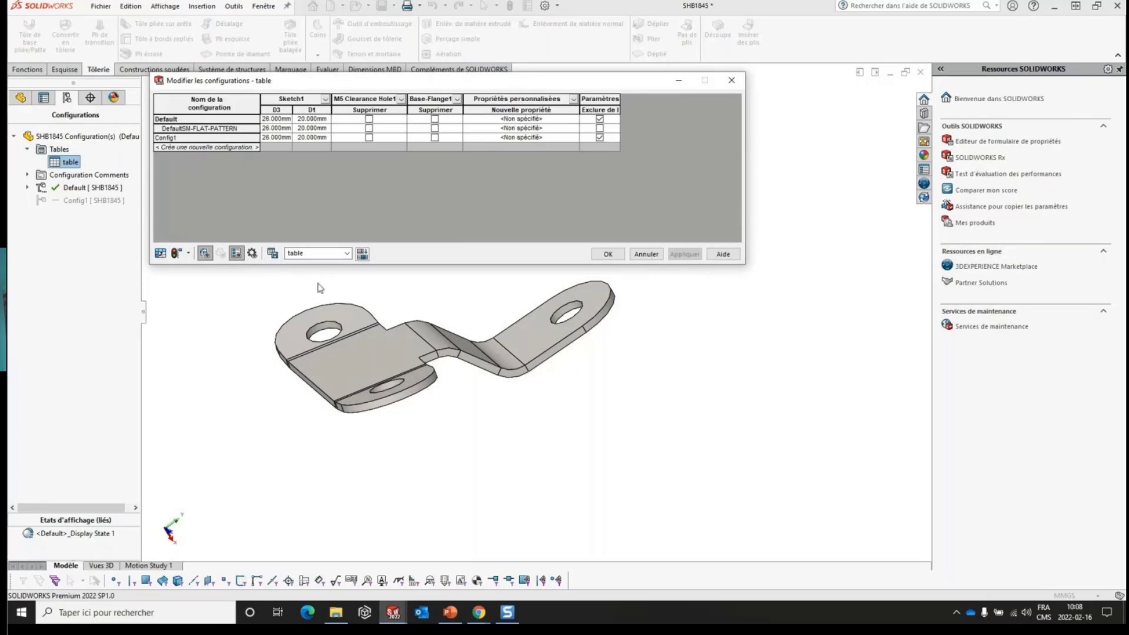
double_click(382, 364)
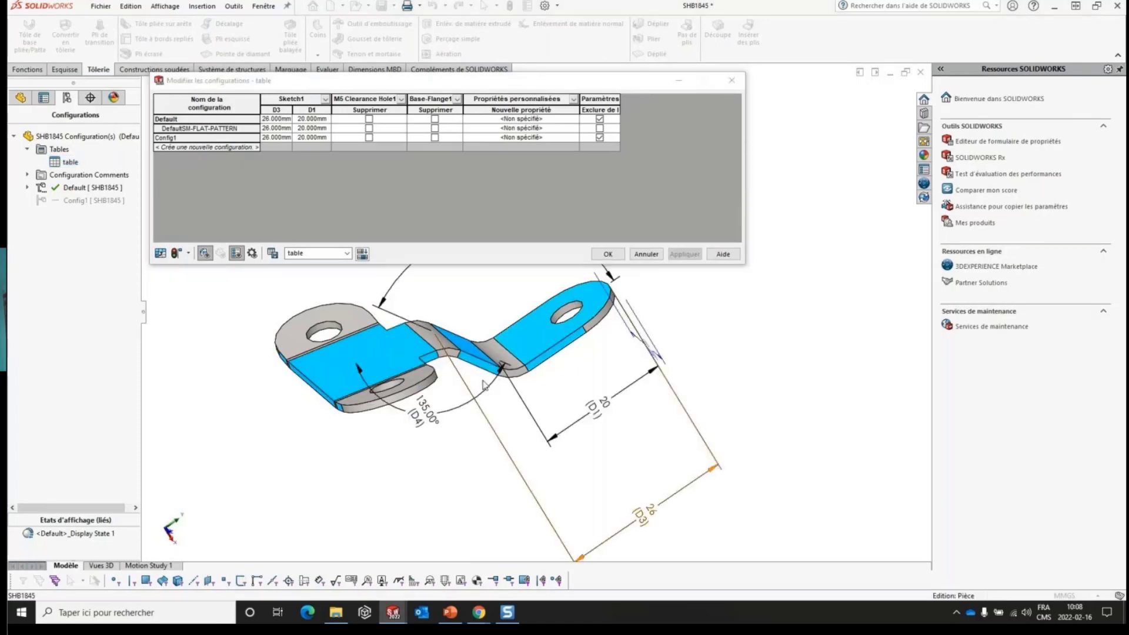
double_click(435, 417)
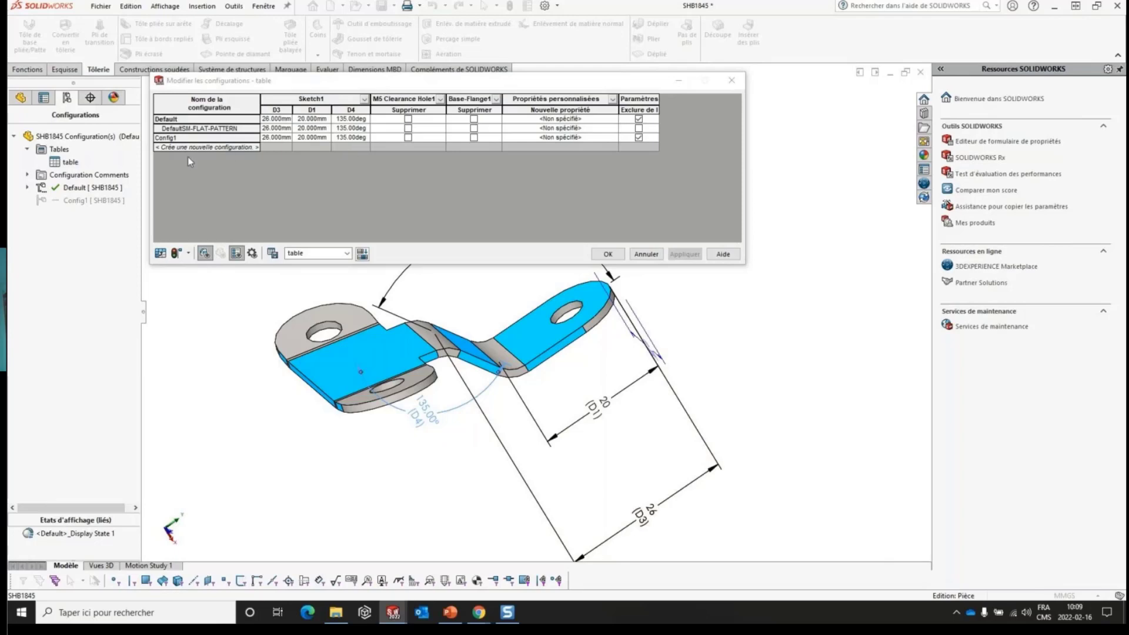
click(273, 254)
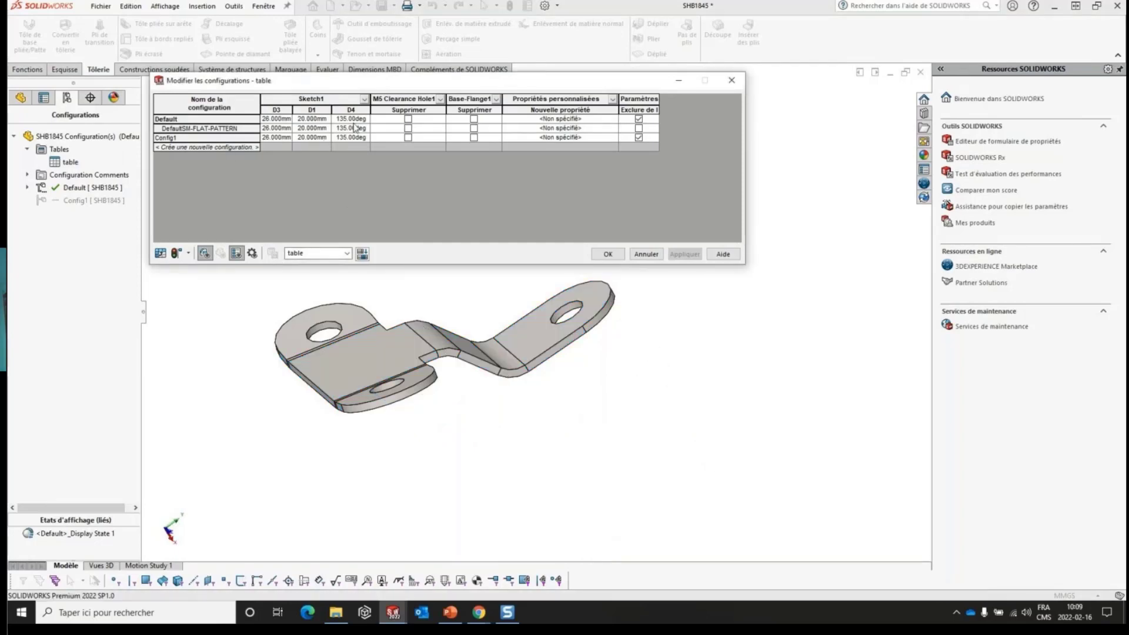
click(608, 254)
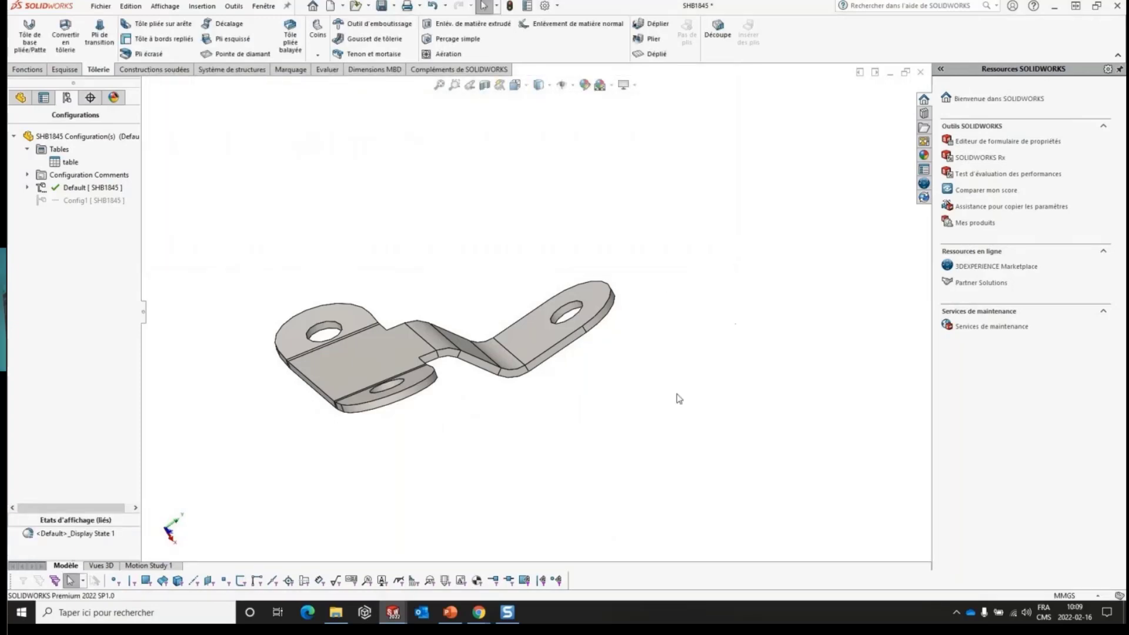
- Switch to the PowerPoint presentation and advance through the assembly slides to "Déplacer avec le trièdre"
click(451, 616)
click(618, 191)
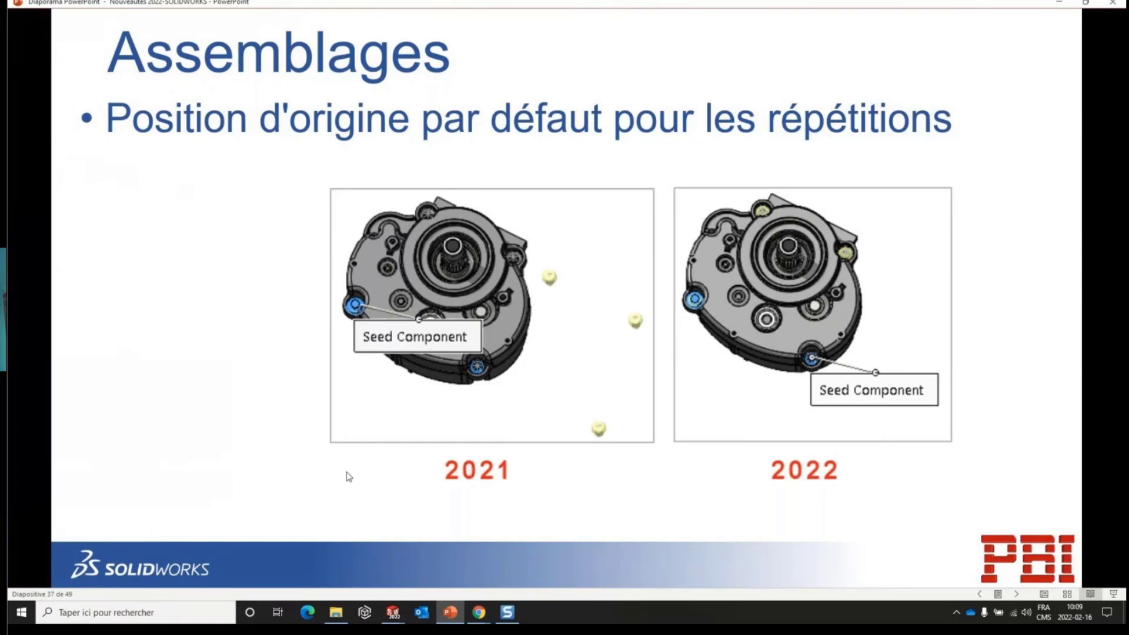
click(483, 370)
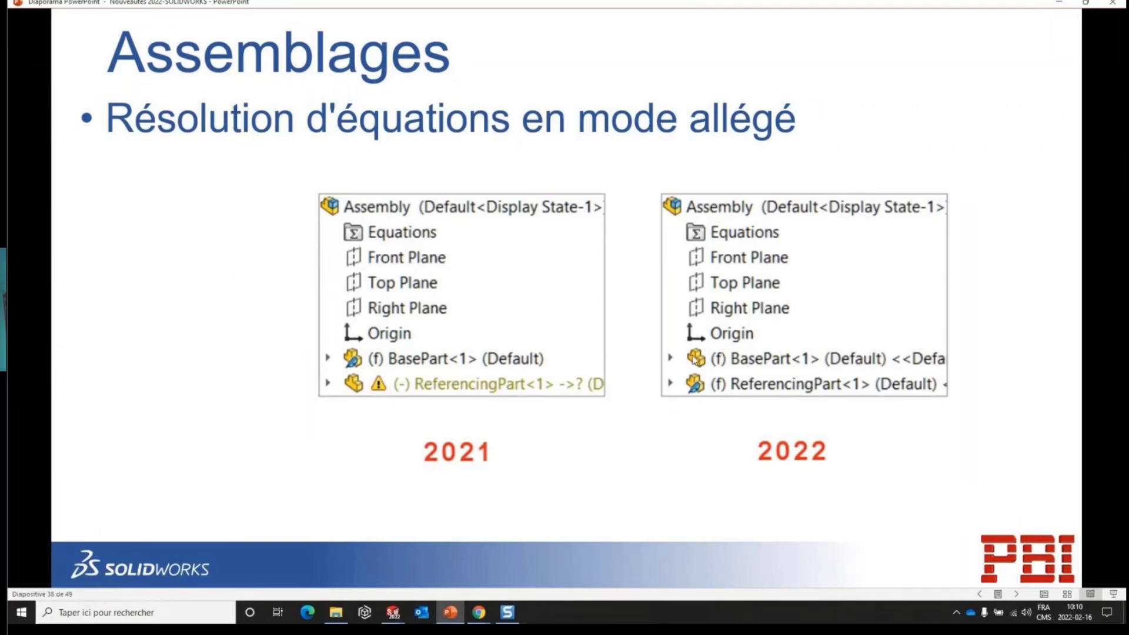
click(863, 367)
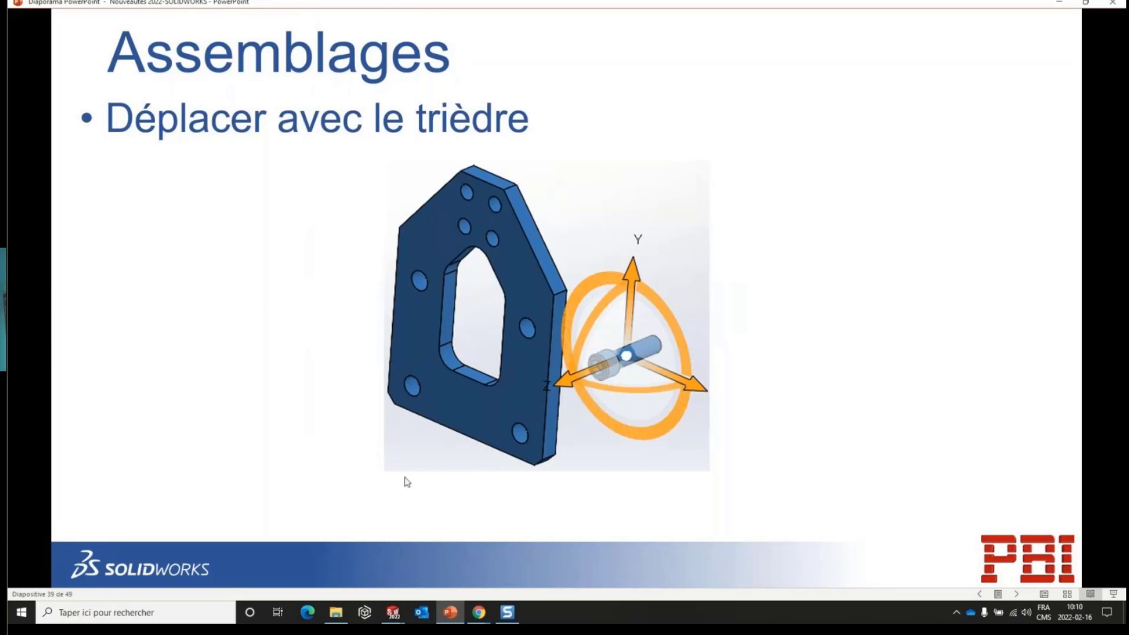
click(393, 613)
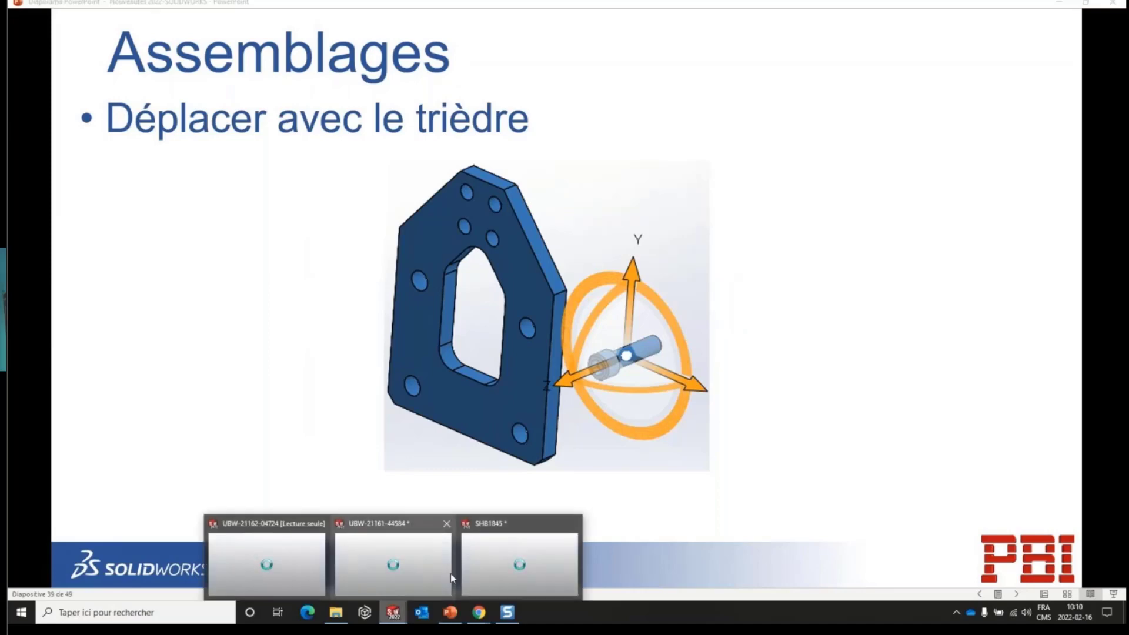
click(410, 575)
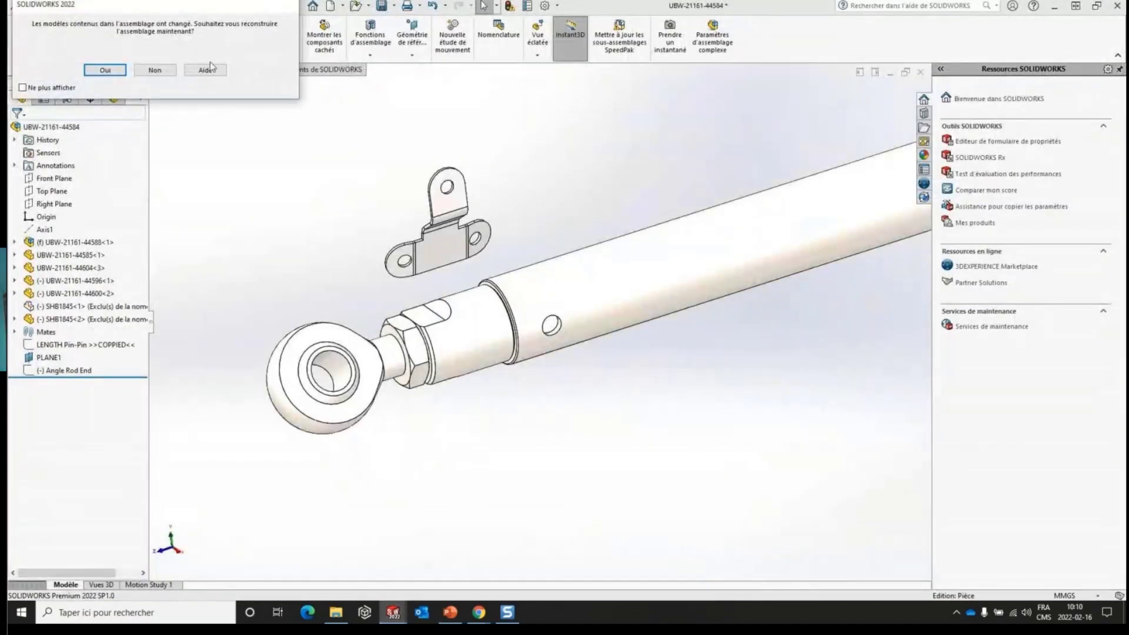
click(156, 73)
click(920, 72)
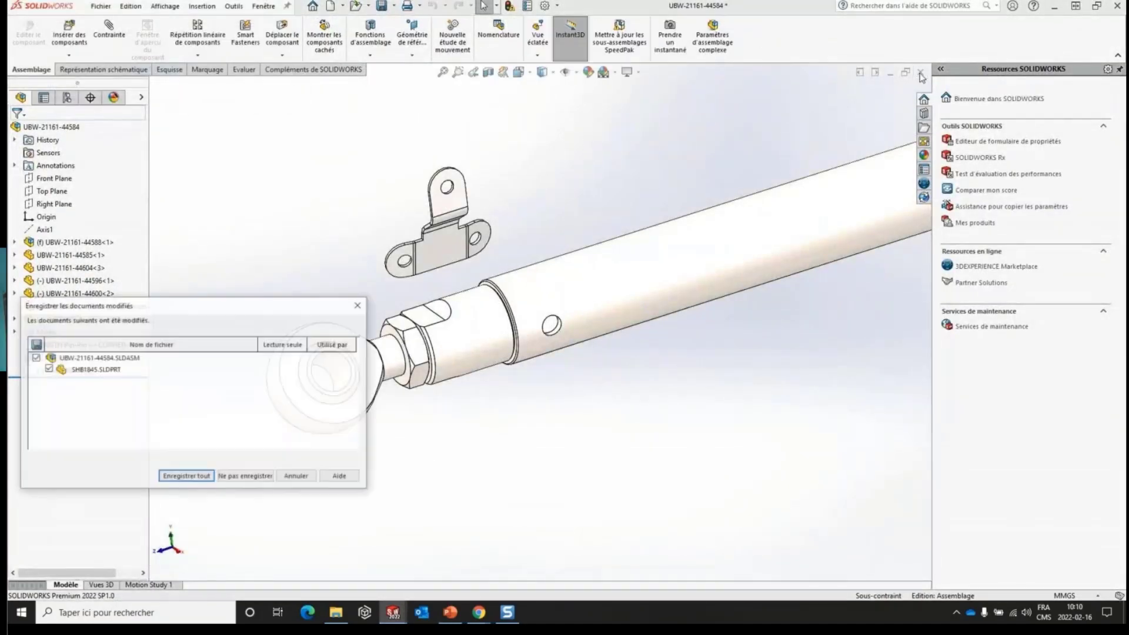
click(246, 477)
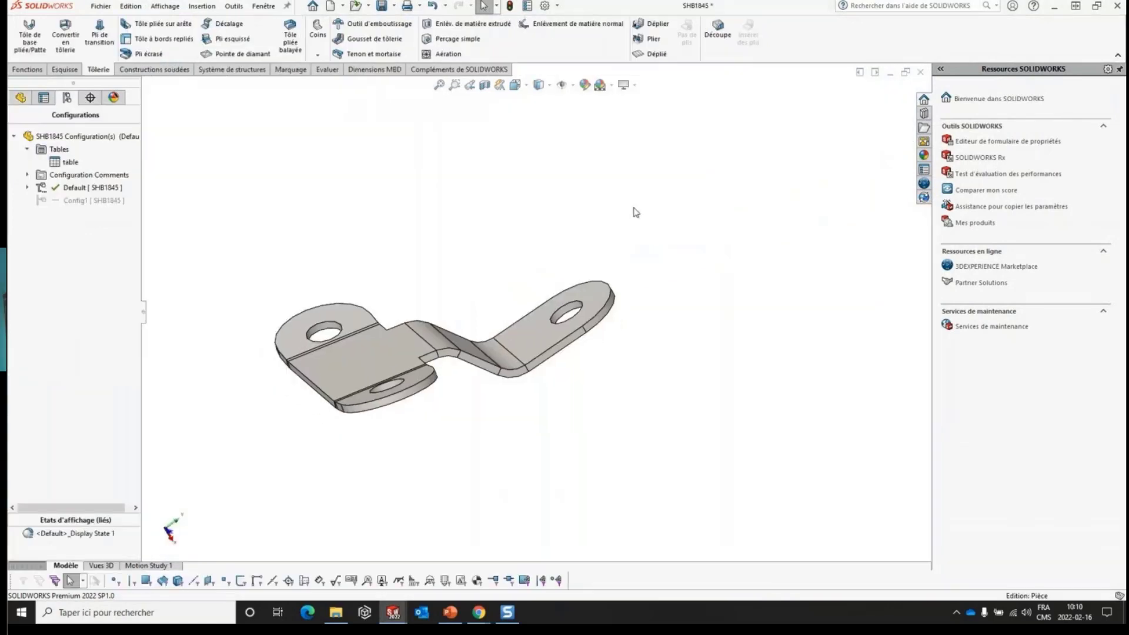
key(r)
click(628, 292)
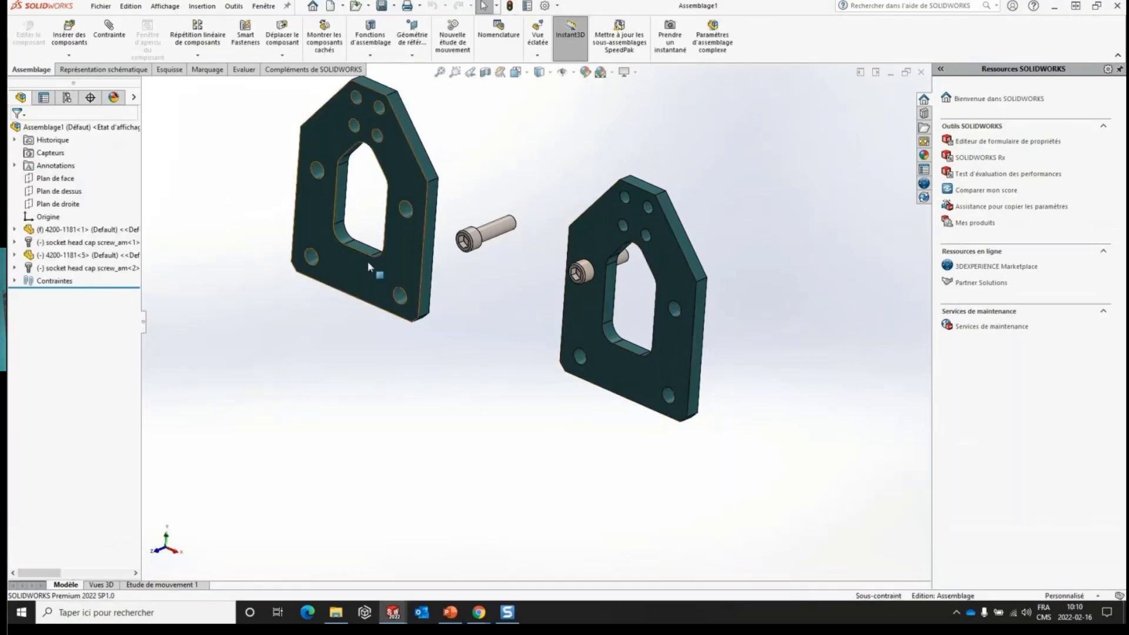
- Display the move triad on plate 4200-1181<5> and shift the plate slightly downward along its vertical axis
click(405, 237)
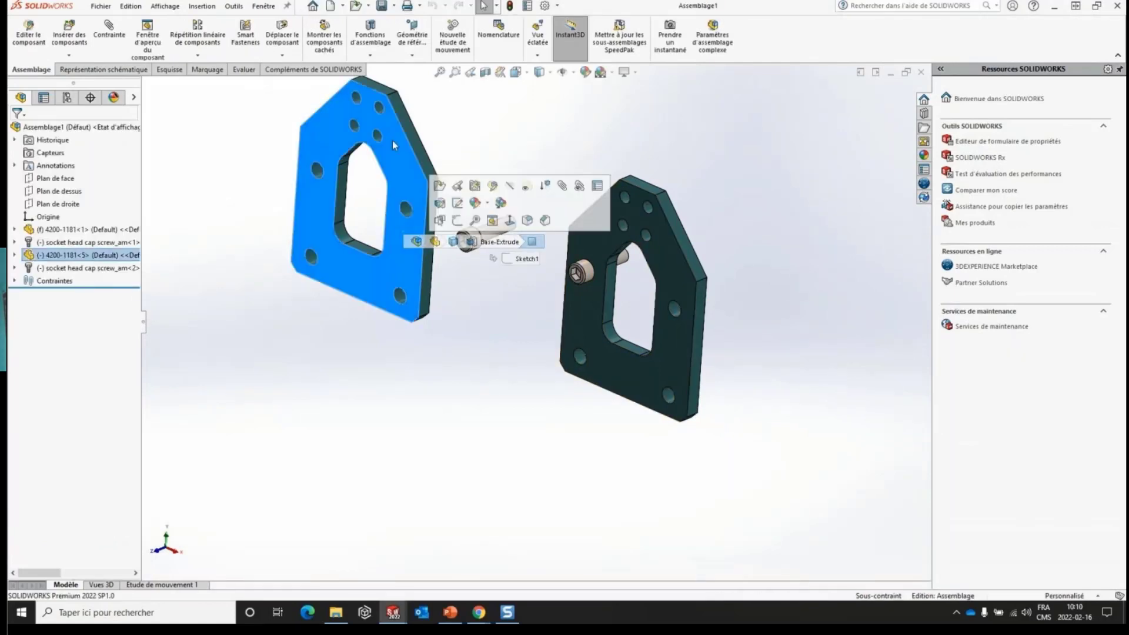
click(233, 386)
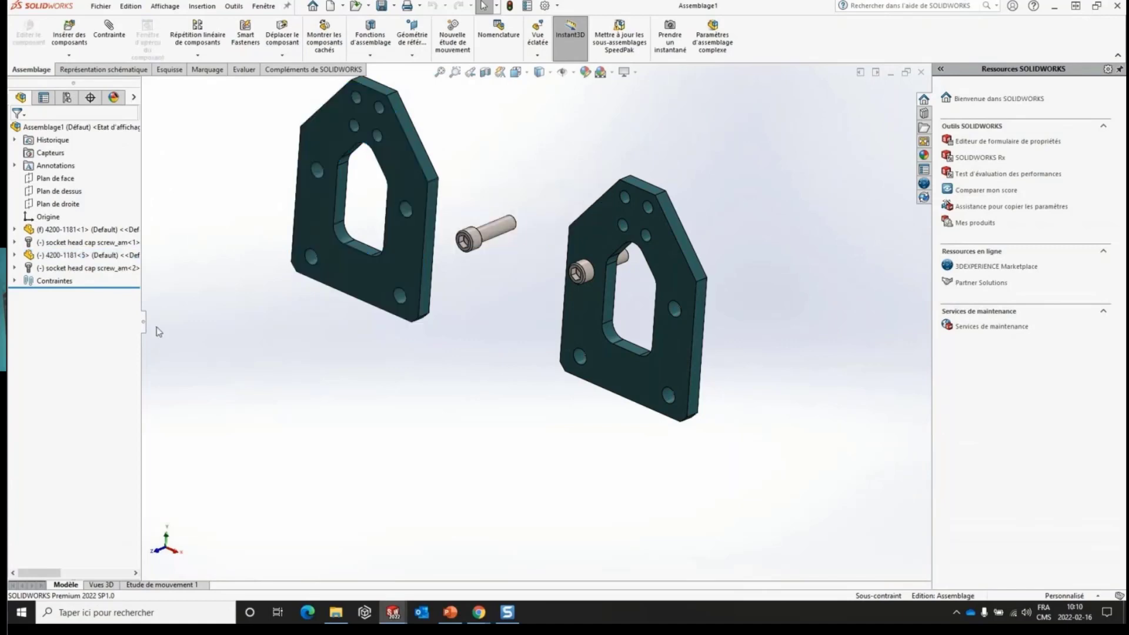
click(28, 255)
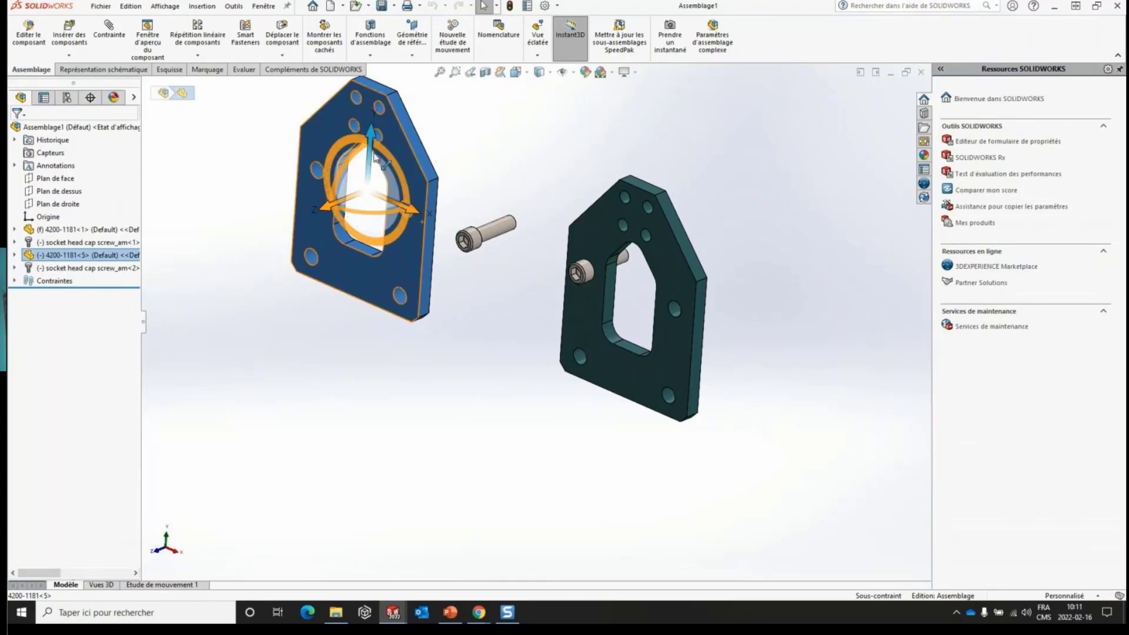
mouse_move(379, 154)
mouse_down()
mouse_move(375, 327)
mouse_move(368, 141)
mouse_up()
click(405, 434)
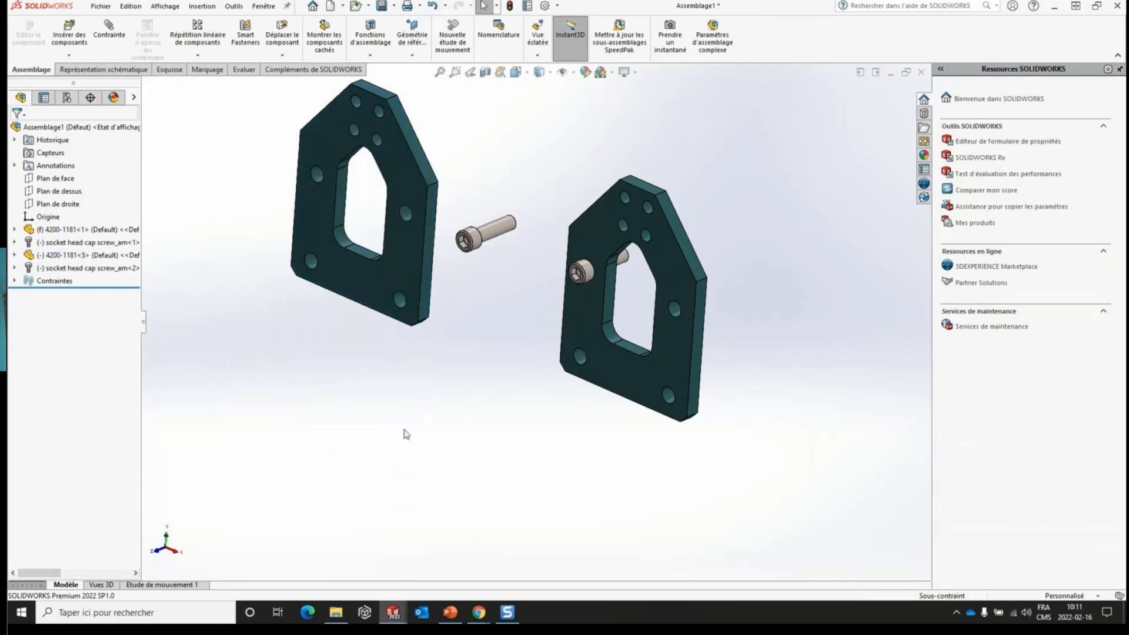
drag(499, 384, 332, 154)
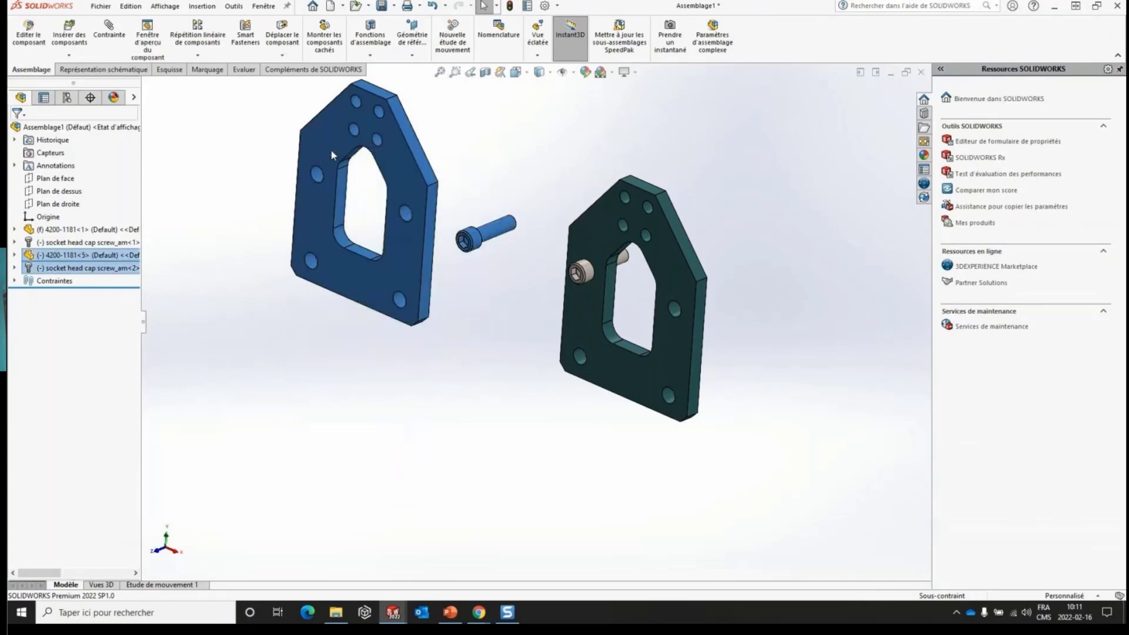
click(231, 350)
drag(485, 303, 319, 168)
click(338, 295)
- Select plate 4200-1181<5> and socket head cap screw_am<2> together and move both along the triad's axes, then clear the selection
click(64, 255)
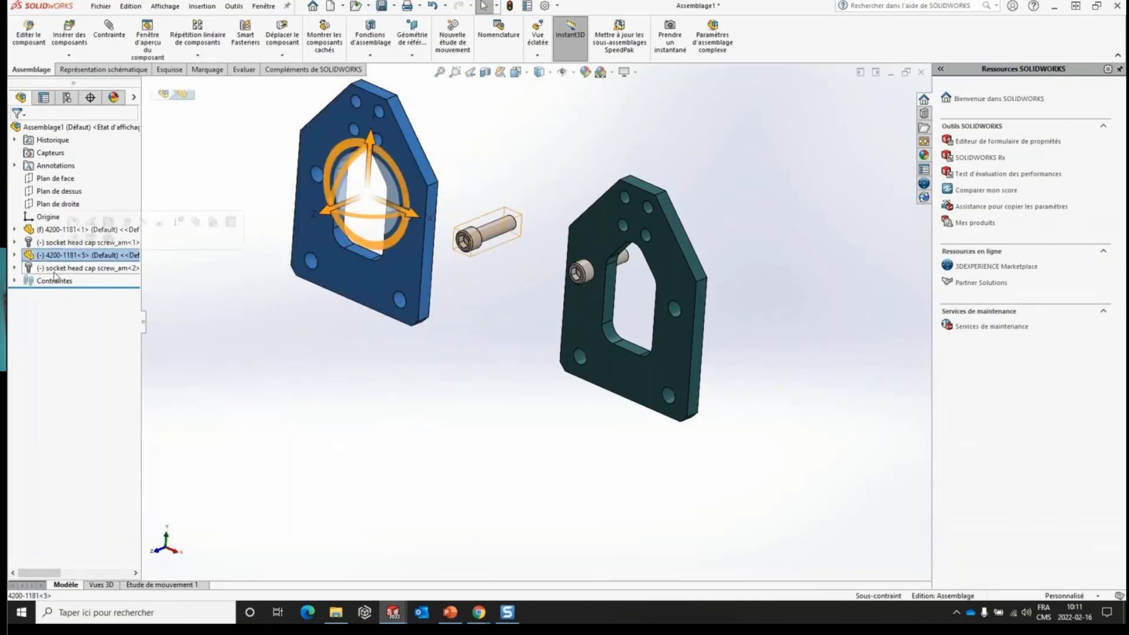
click(52, 268)
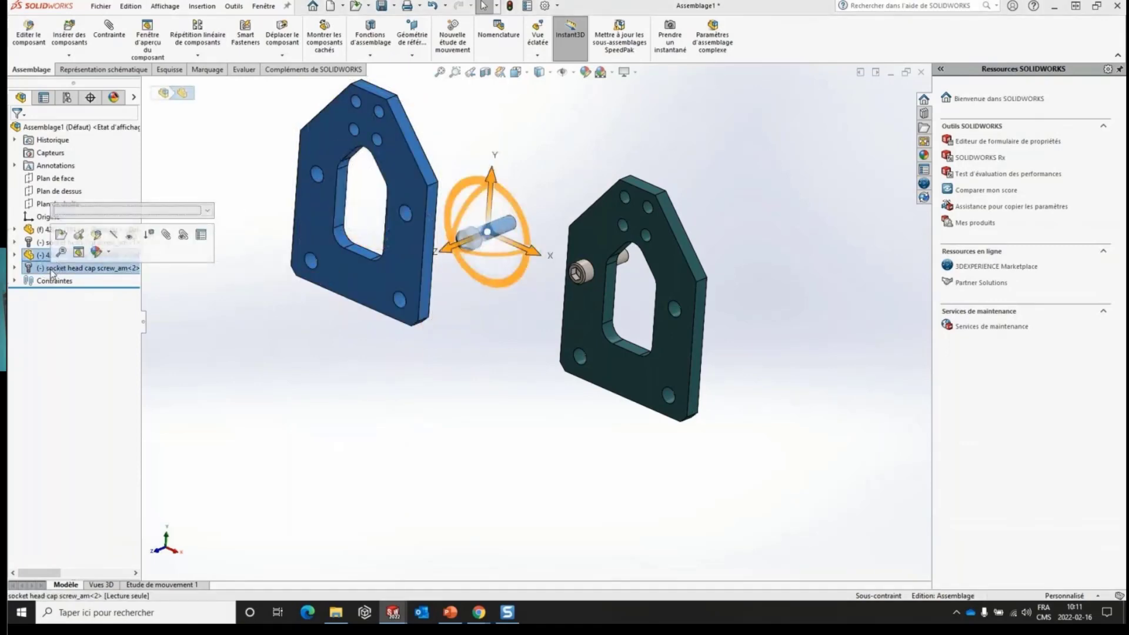
drag(492, 176, 503, 383)
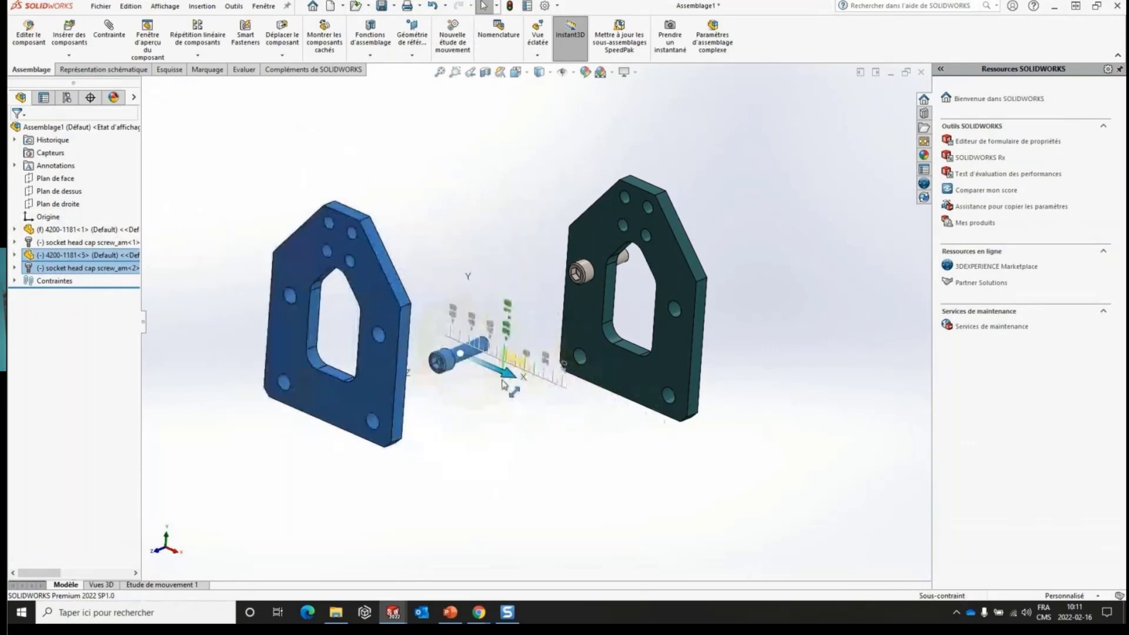
drag(466, 304, 476, 180)
click(450, 371)
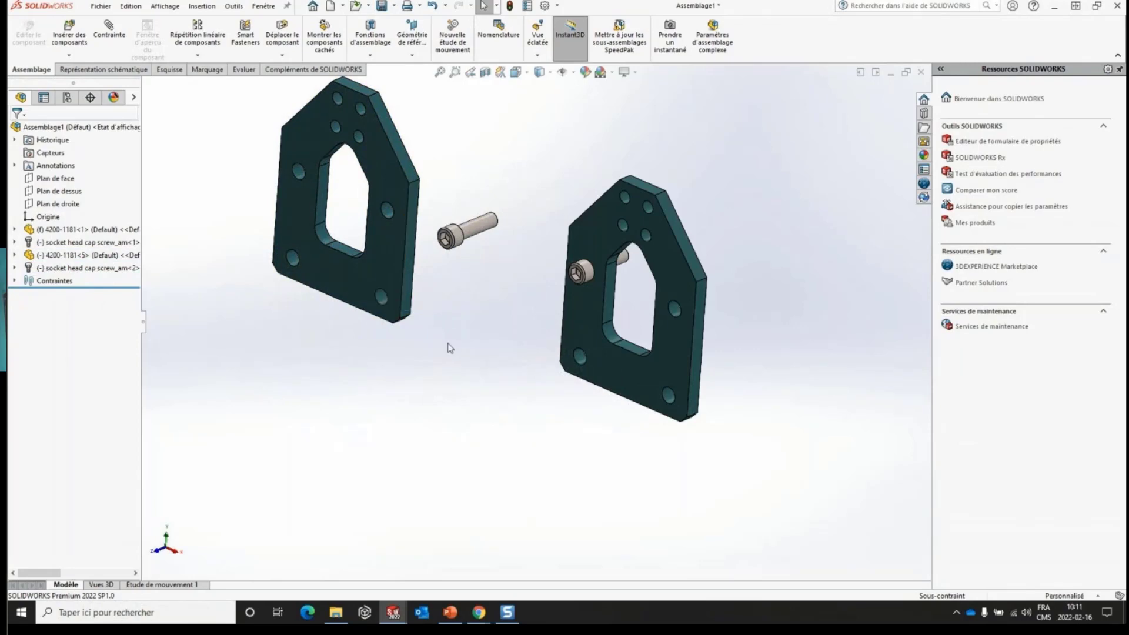
- Set up a pattern-driven component pattern of socket head cap screw_am<1>, driven by the M12 clearance hole in plate 4200-1181<1>
right_click(414, 387)
click(481, 293)
middle_drag(481, 292, 564, 297)
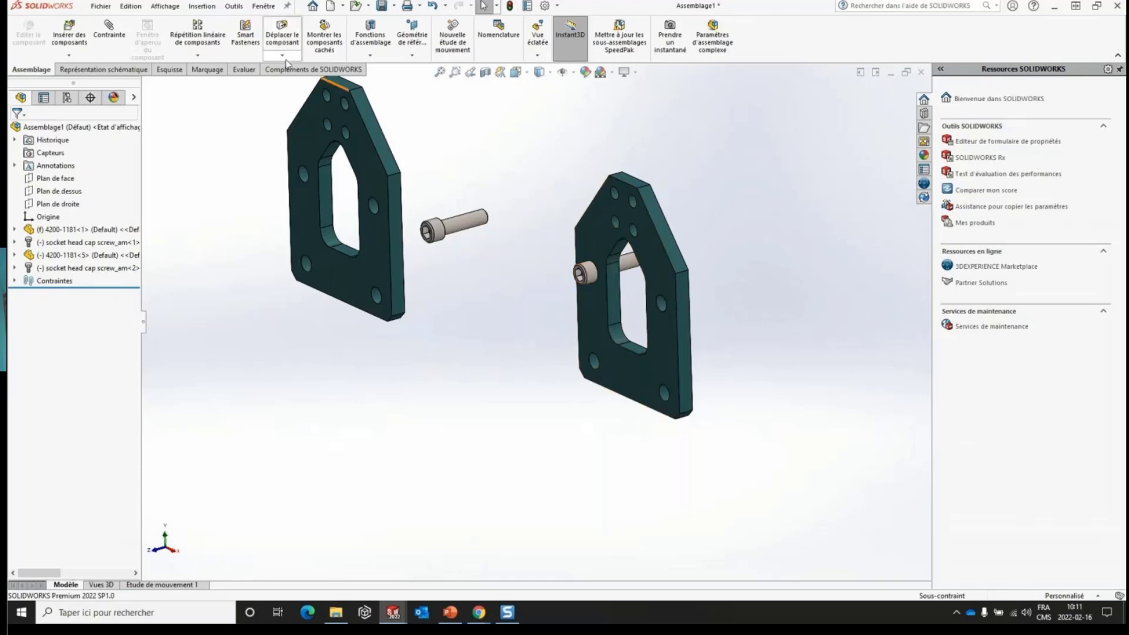
click(207, 57)
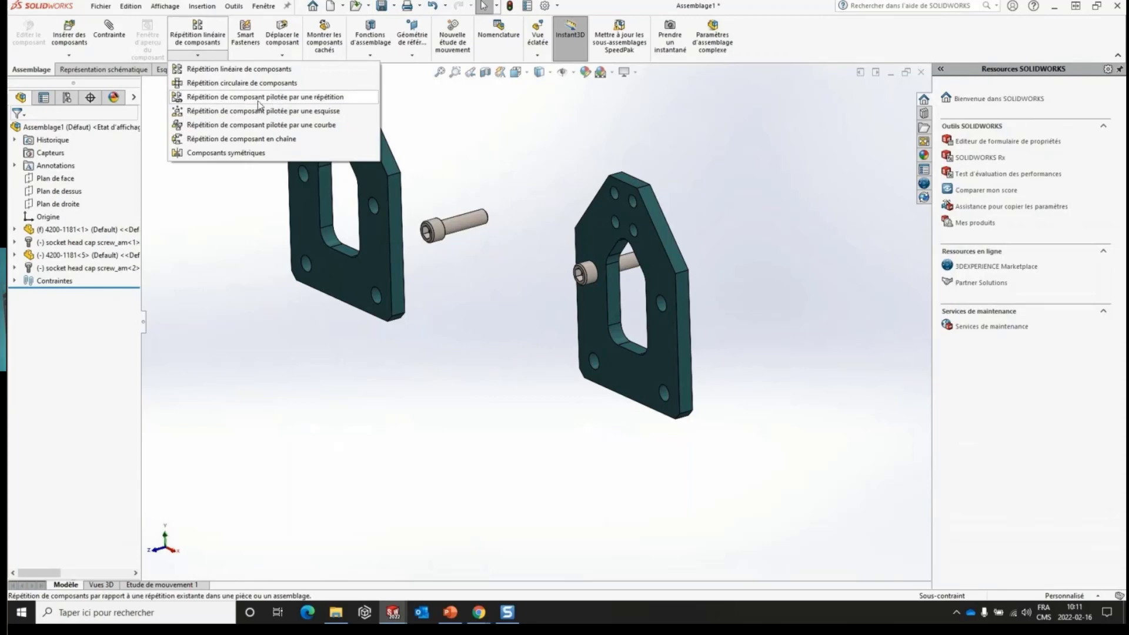
click(259, 98)
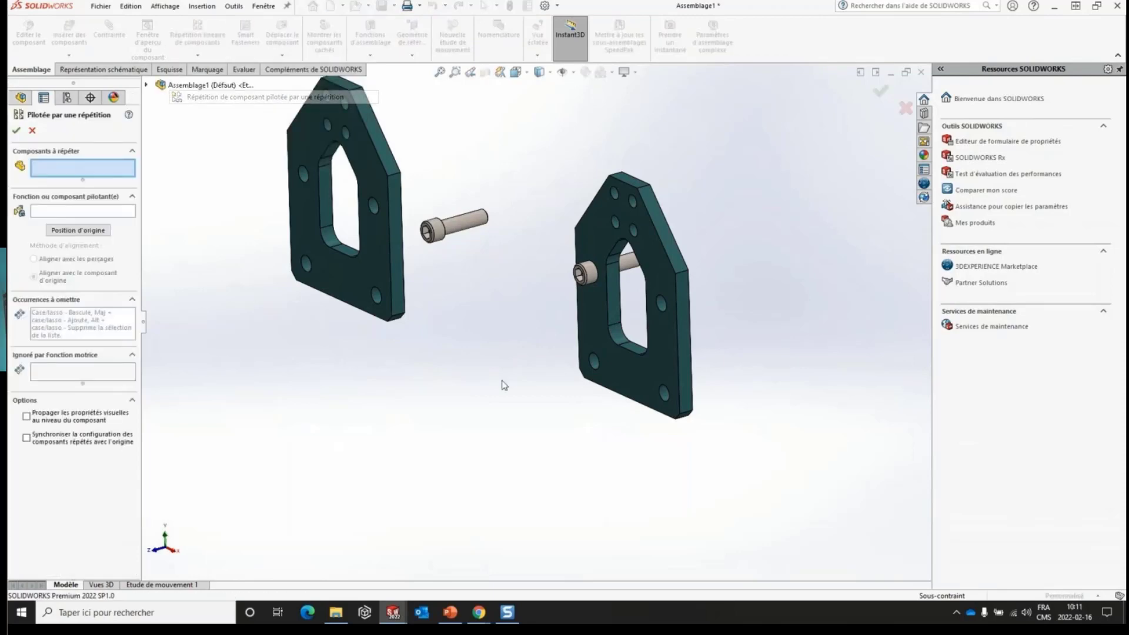
click(584, 272)
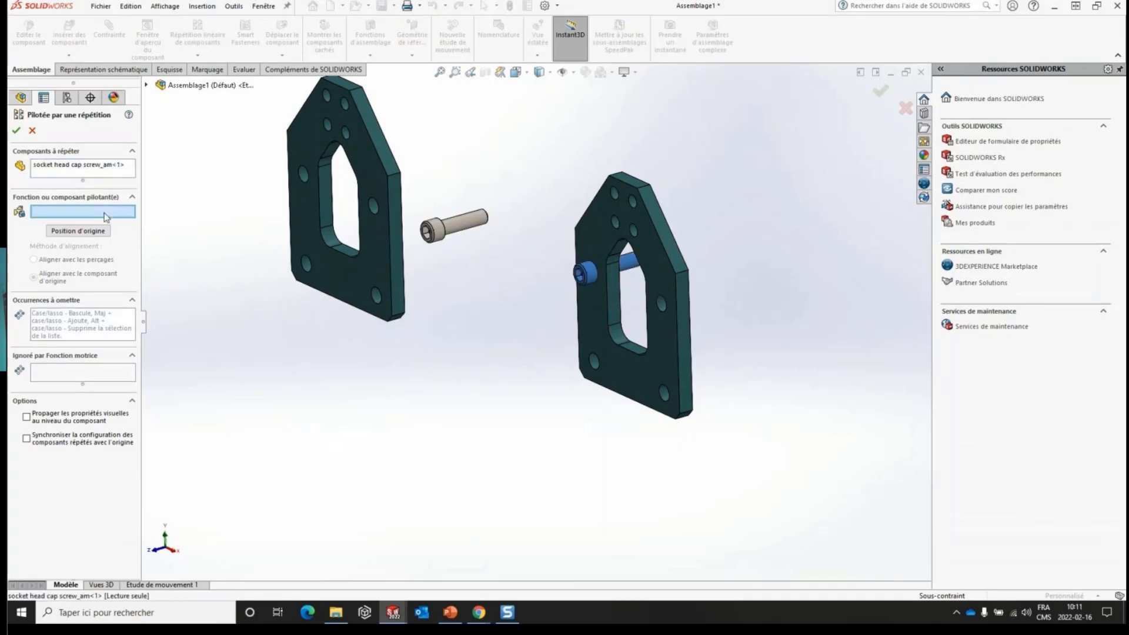
click(595, 369)
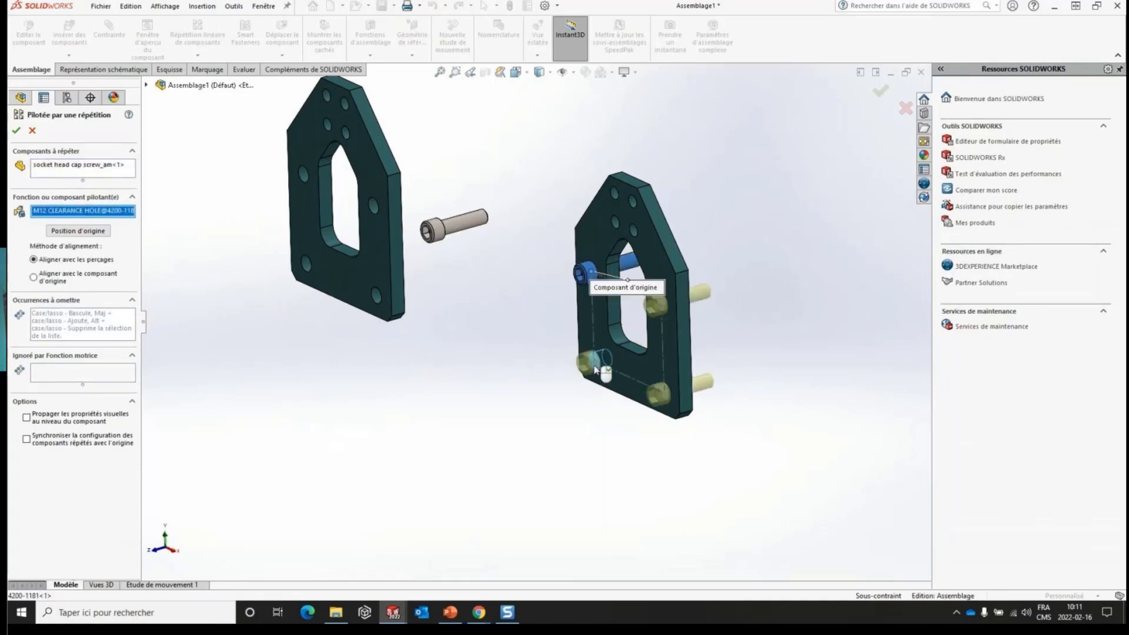
middle_drag(761, 332, 809, 280)
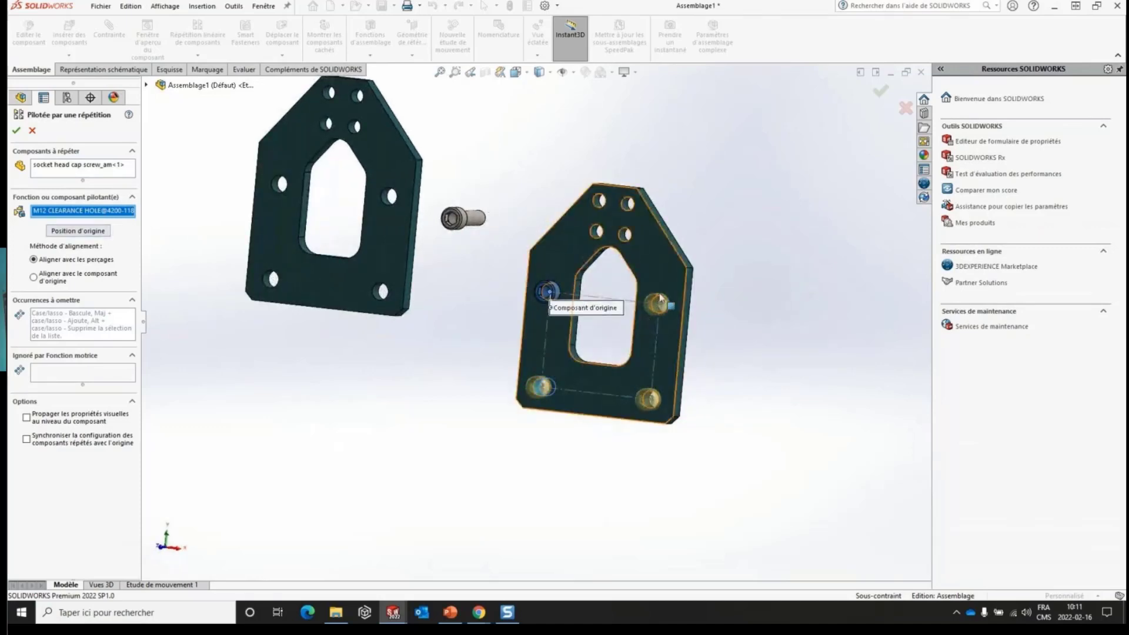
middle_drag(618, 383, 650, 415)
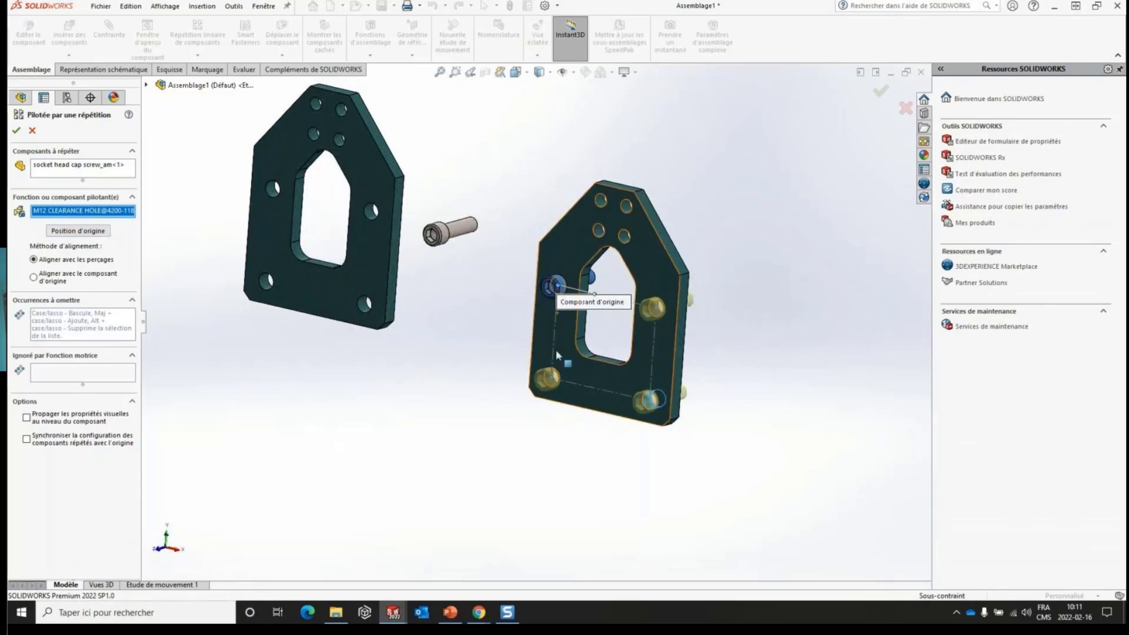
- Clear the driving feature and reselect it from other M12 clearance holes of plate 4200-1181<1>, then cancel the component pattern
right_click(113, 217)
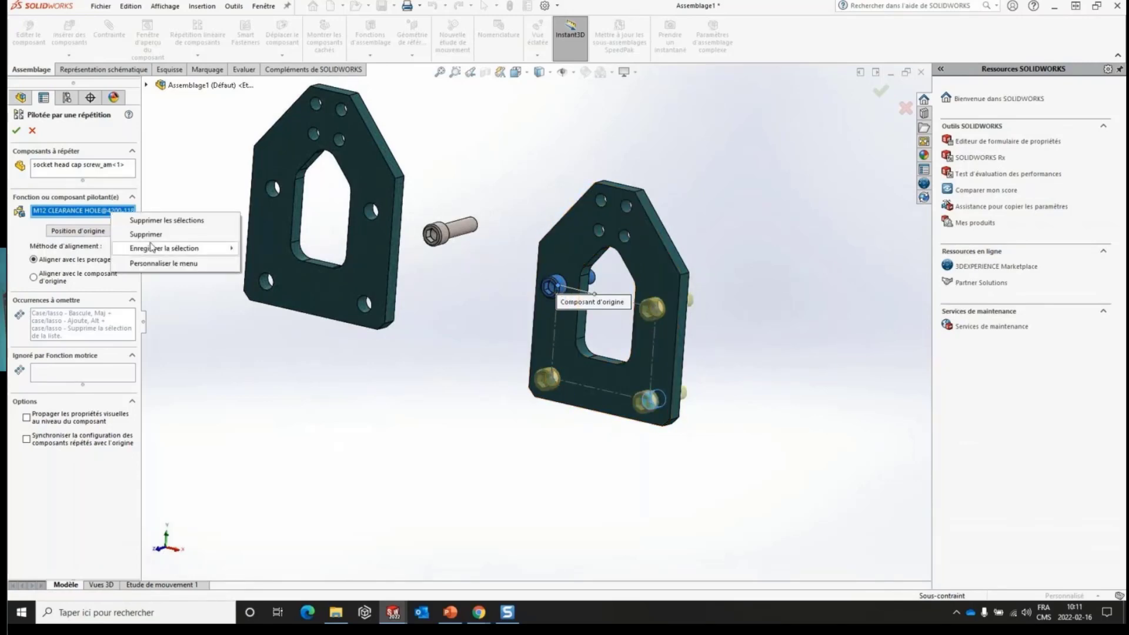
click(146, 247)
click(649, 403)
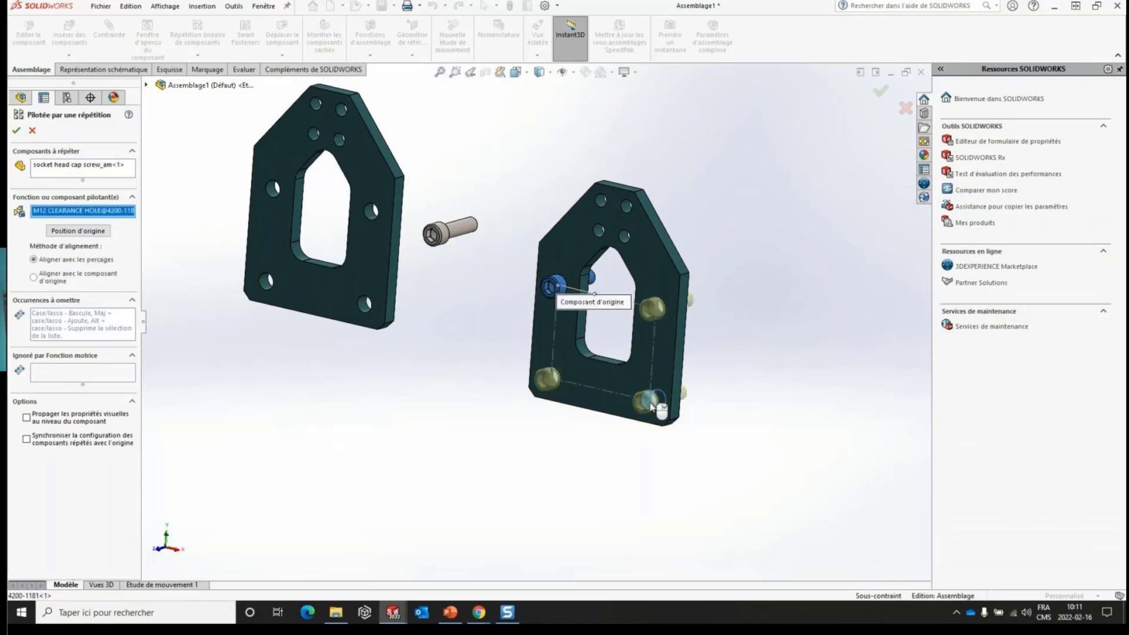
right_click(120, 217)
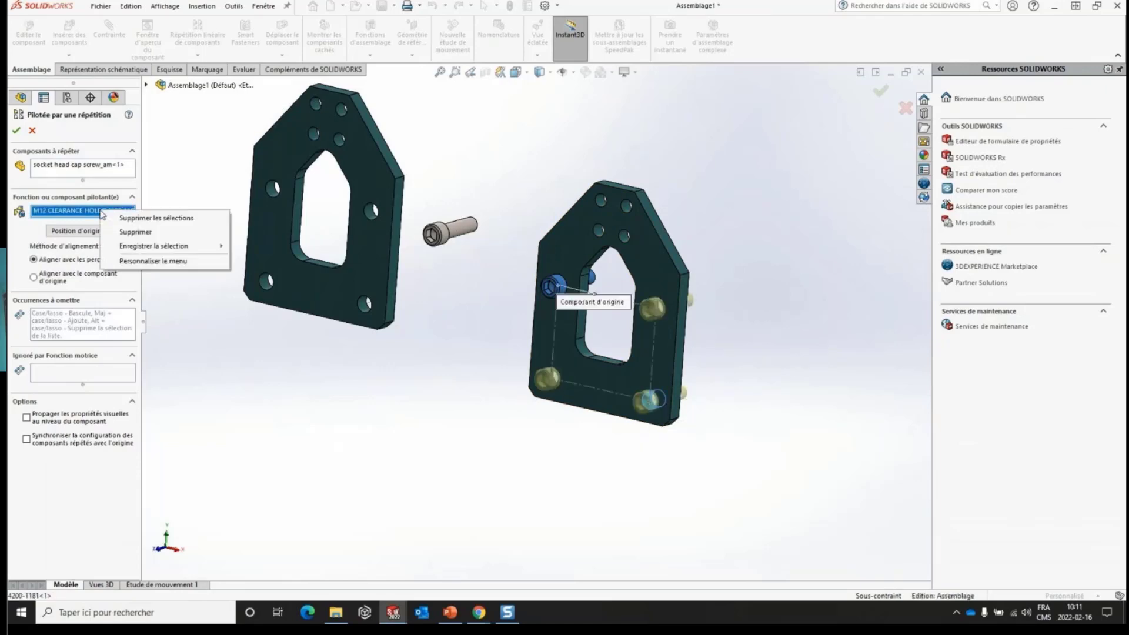
click(145, 246)
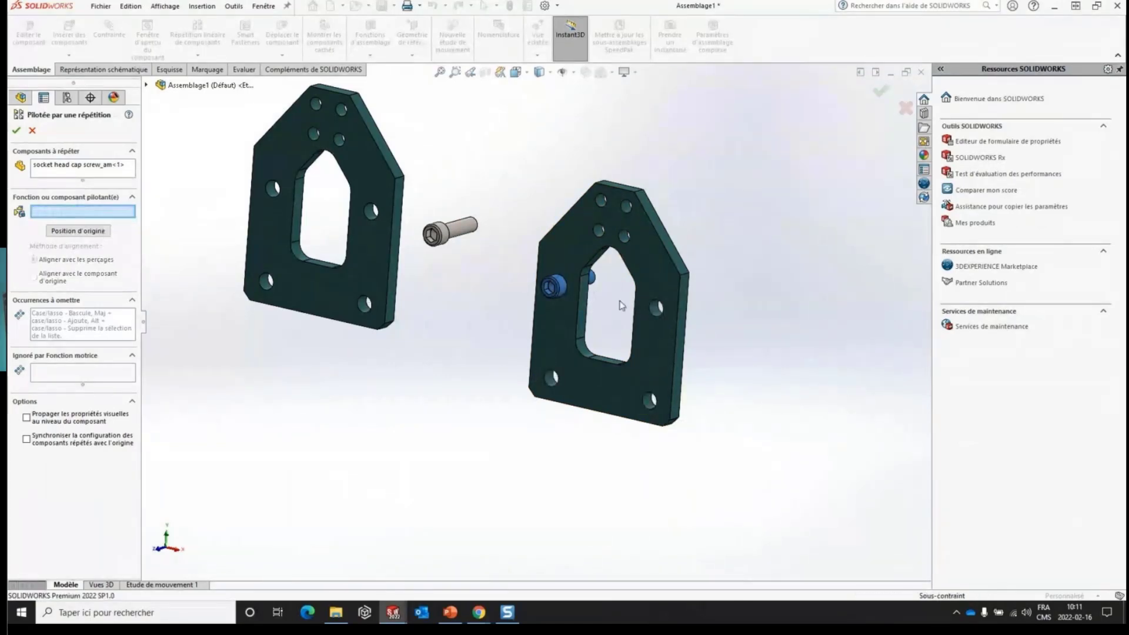
click(653, 314)
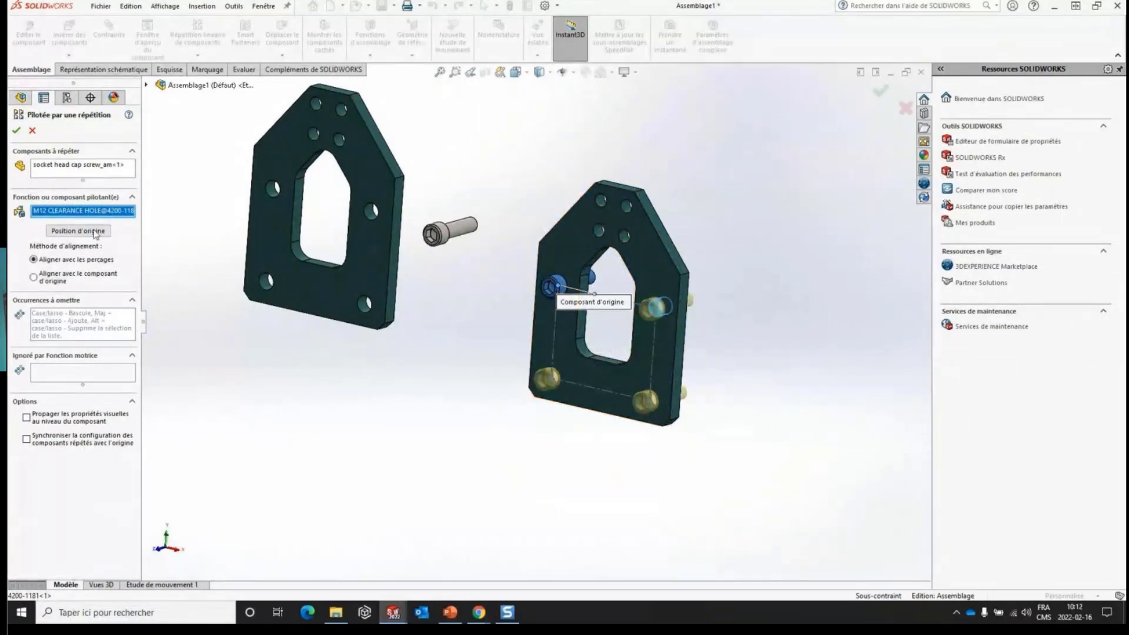
key(ctrl)
click(32, 130)
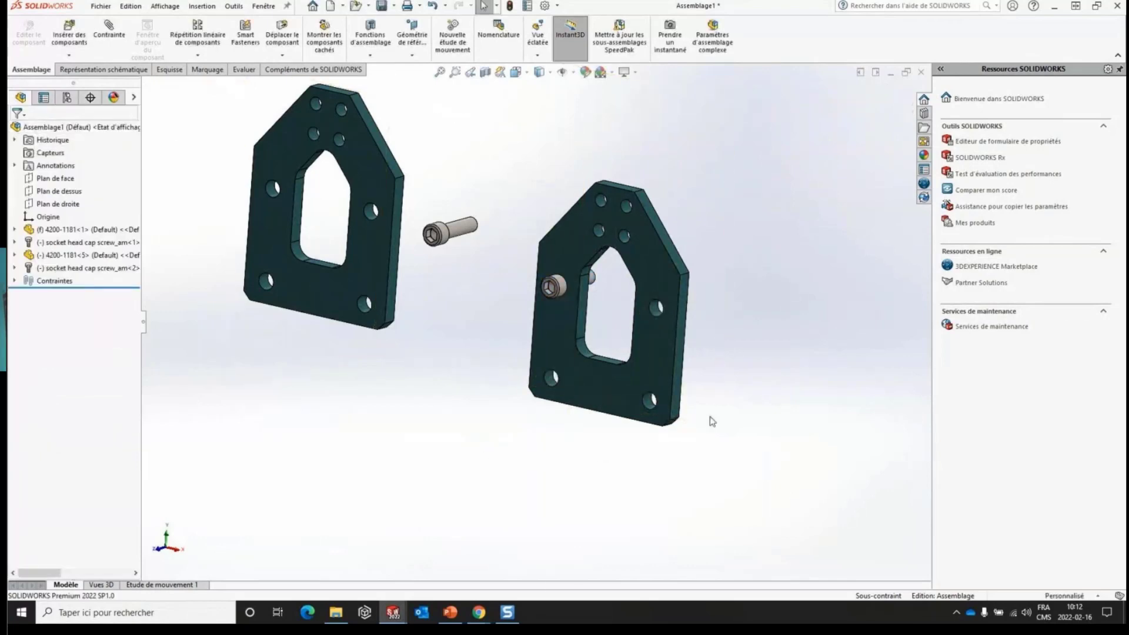
- Switch to the PowerPoint presentation and advance to the assembly slide "Barre d'outils contextuelle Contraintes rapides"
click(450, 613)
click(650, 302)
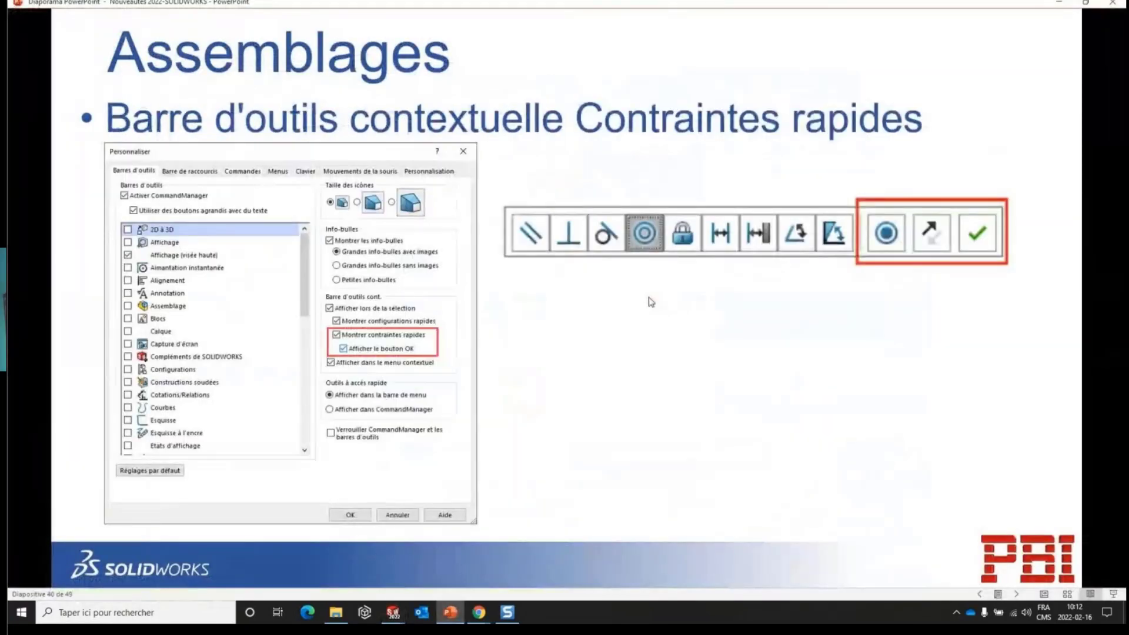
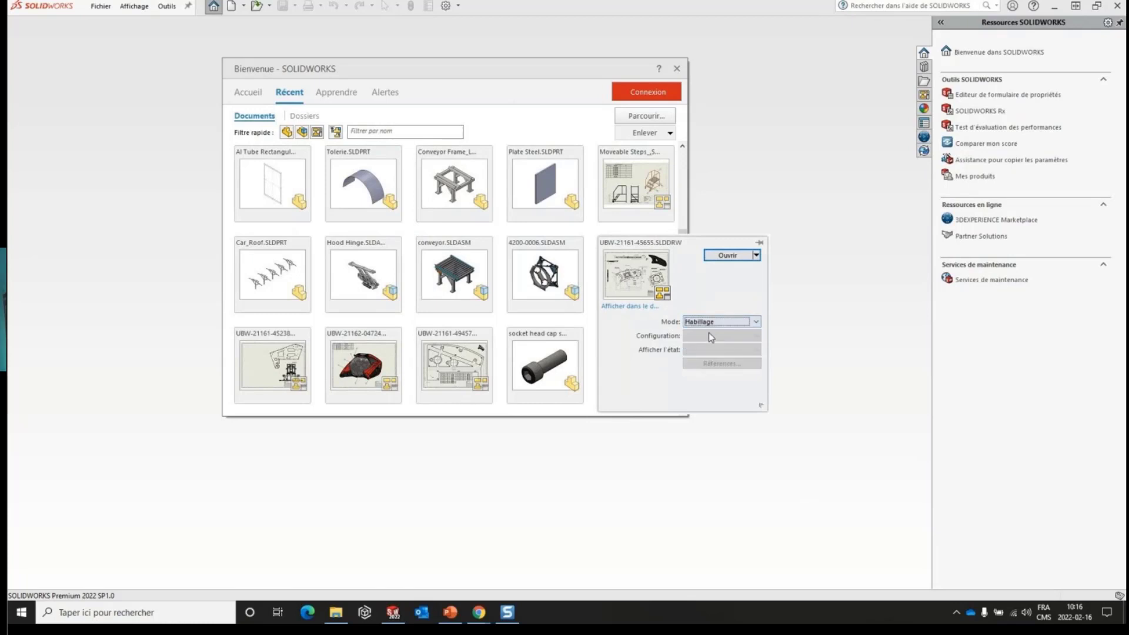
click(727, 255)
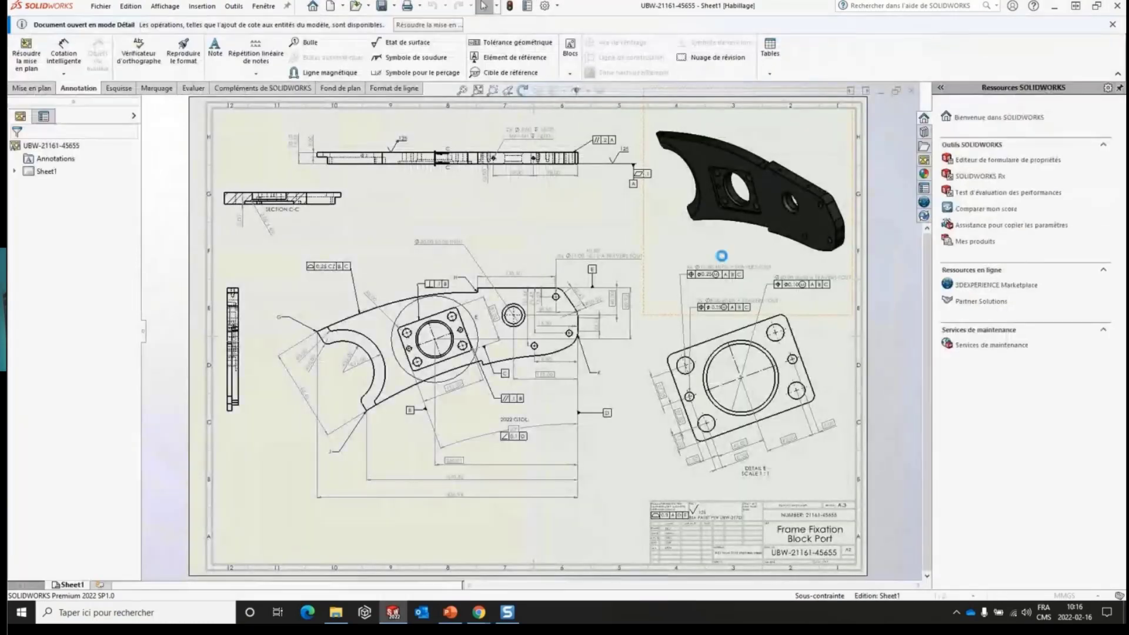
click(923, 161)
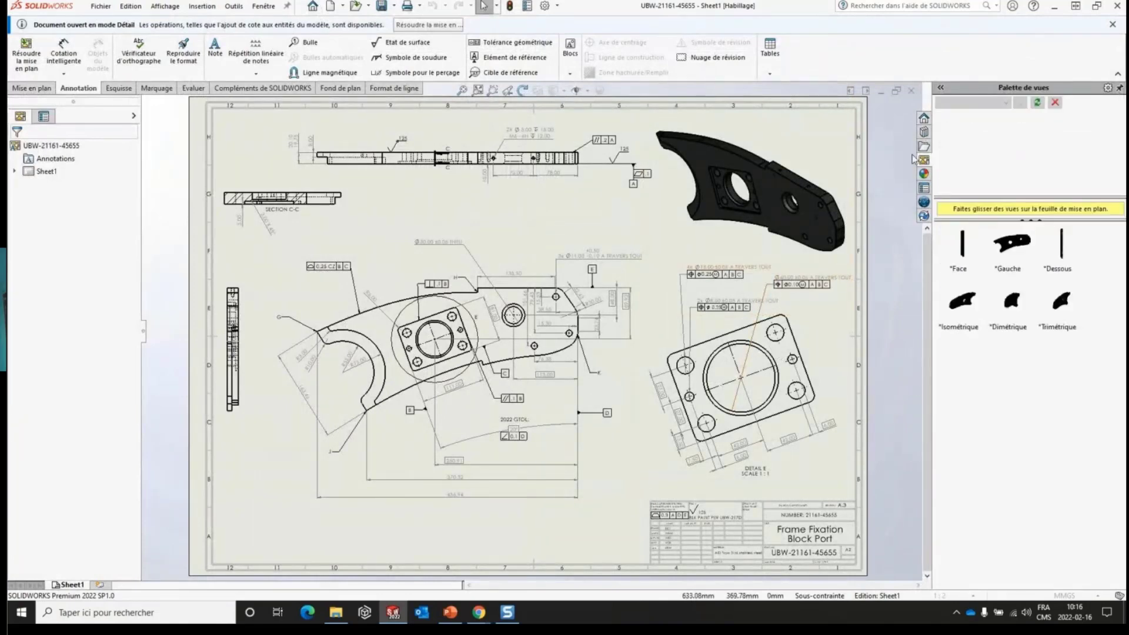
click(450, 612)
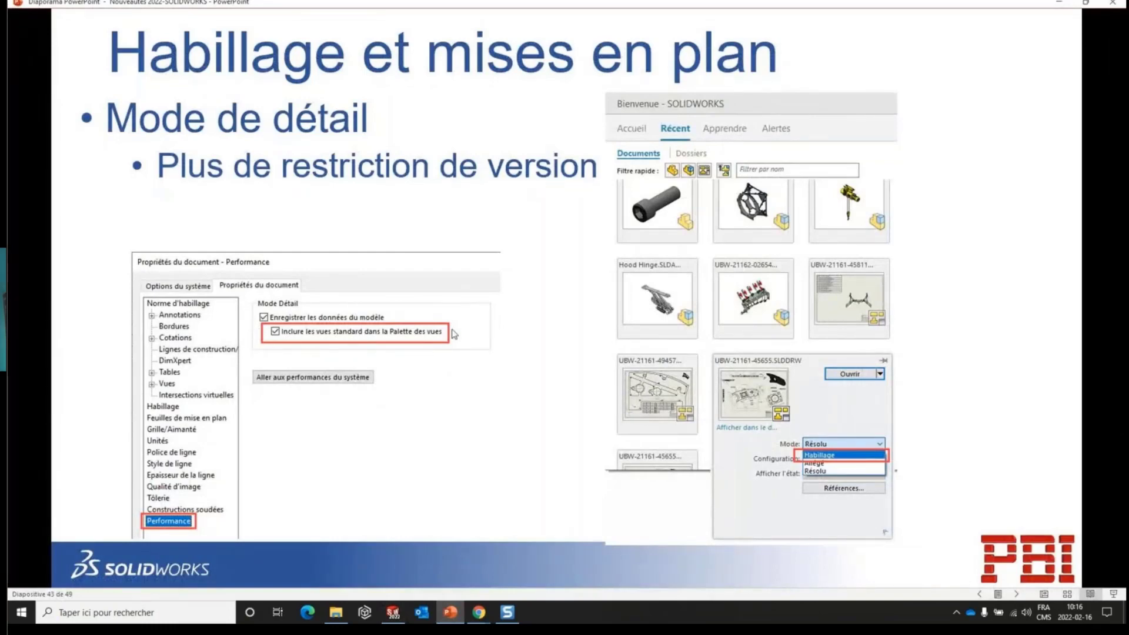
click(1059, 3)
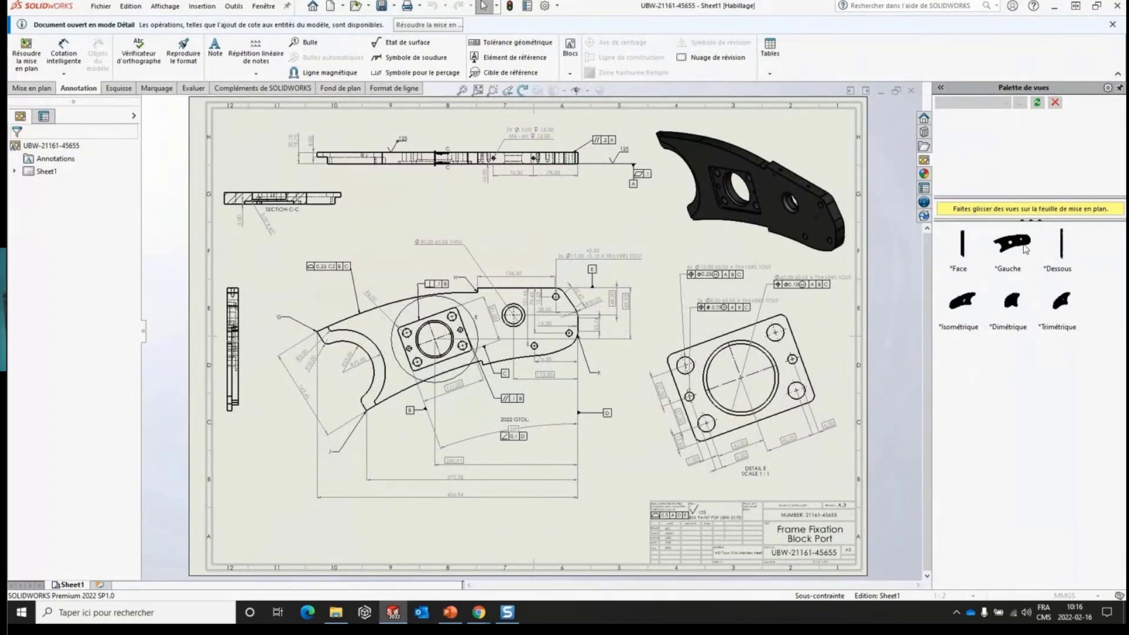
- Examine which palette views, drawing commands, annotation commands and resolve options are offered for the drawing in Habillage mode
mouse_move(1024, 249)
mouse_down()
mouse_move(1000, 288)
mouse_move(818, 447)
mouse_move(594, 553)
mouse_move(583, 535)
mouse_move(457, 480)
mouse_up()
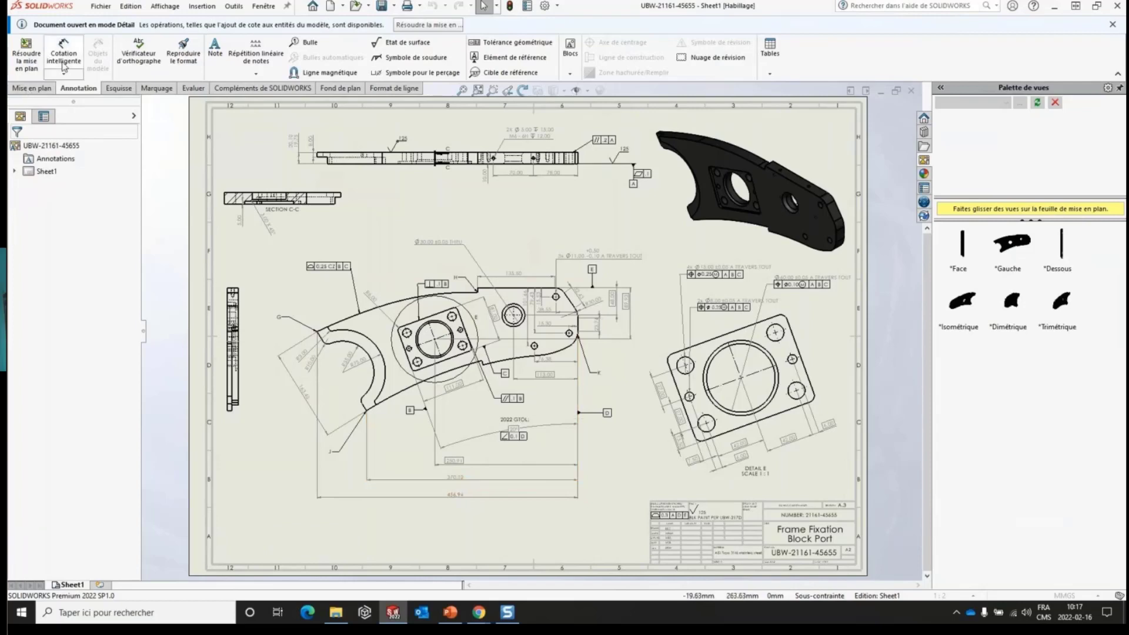
click(31, 90)
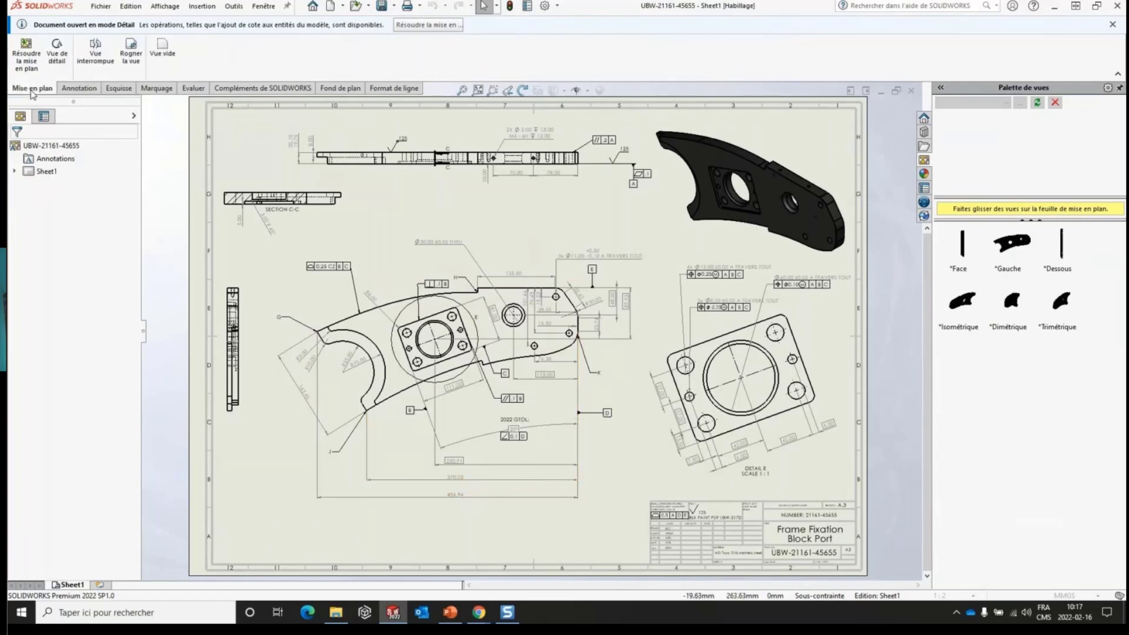
click(84, 94)
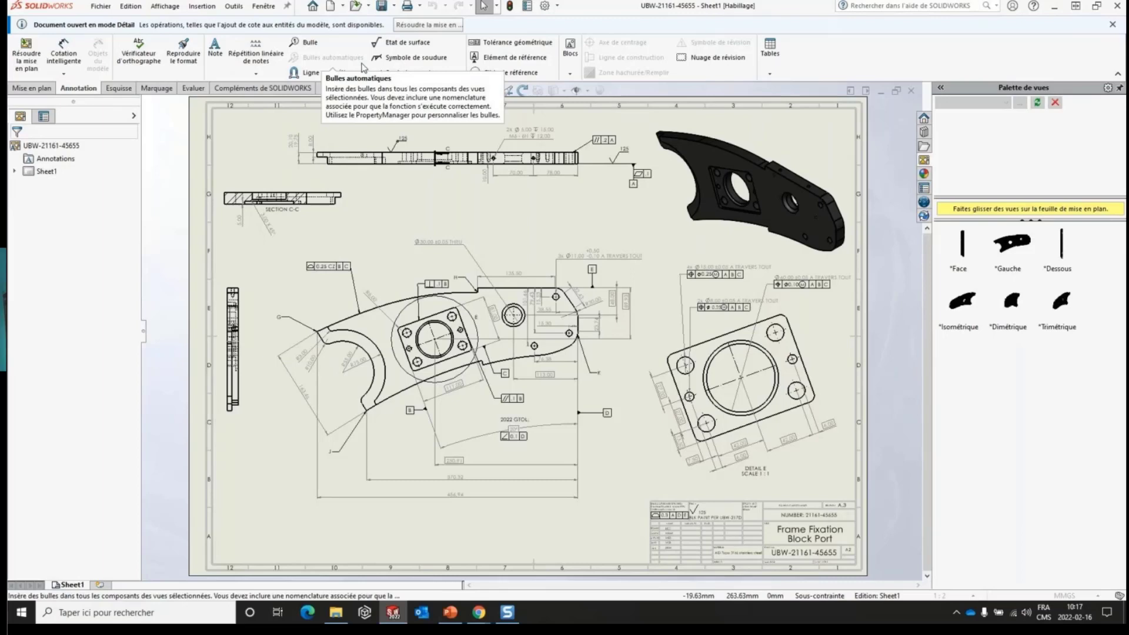
click(429, 28)
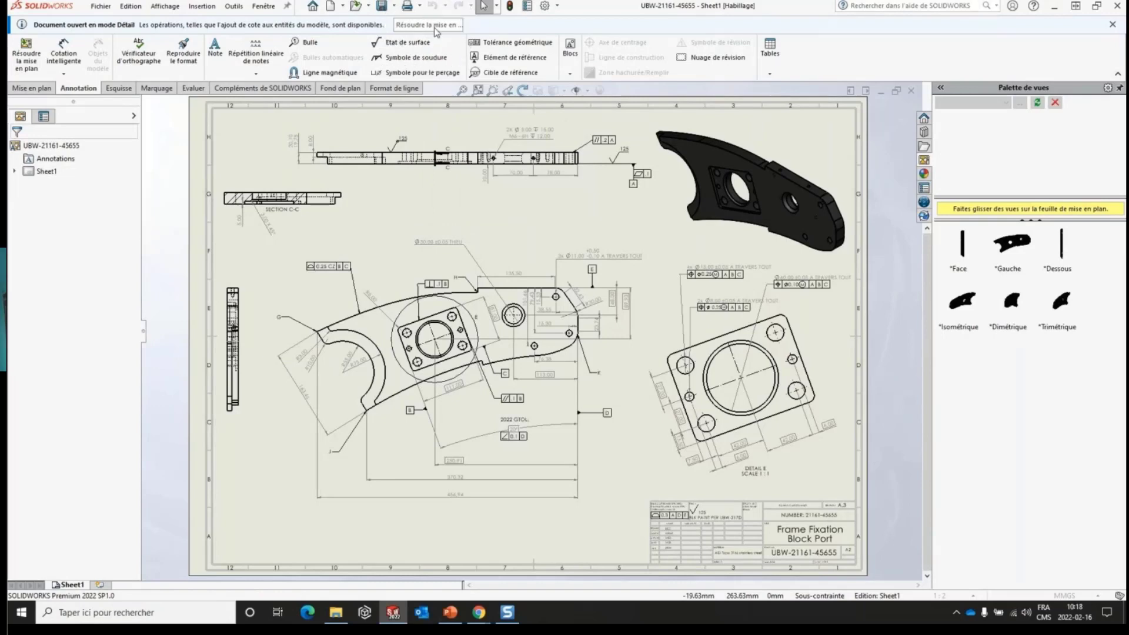
click(32, 68)
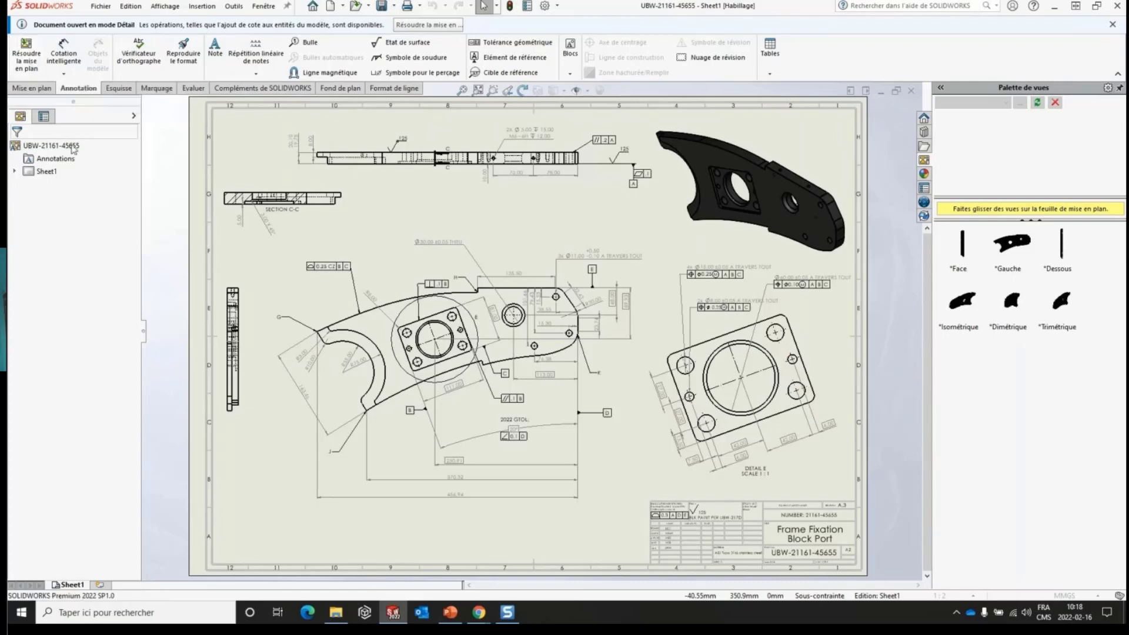
- Place the *Dessous view from the view palette across the sheet's lower edge, below the main view, and delete it again
scroll(547, 455, down, 3)
scroll(545, 440, down, 1)
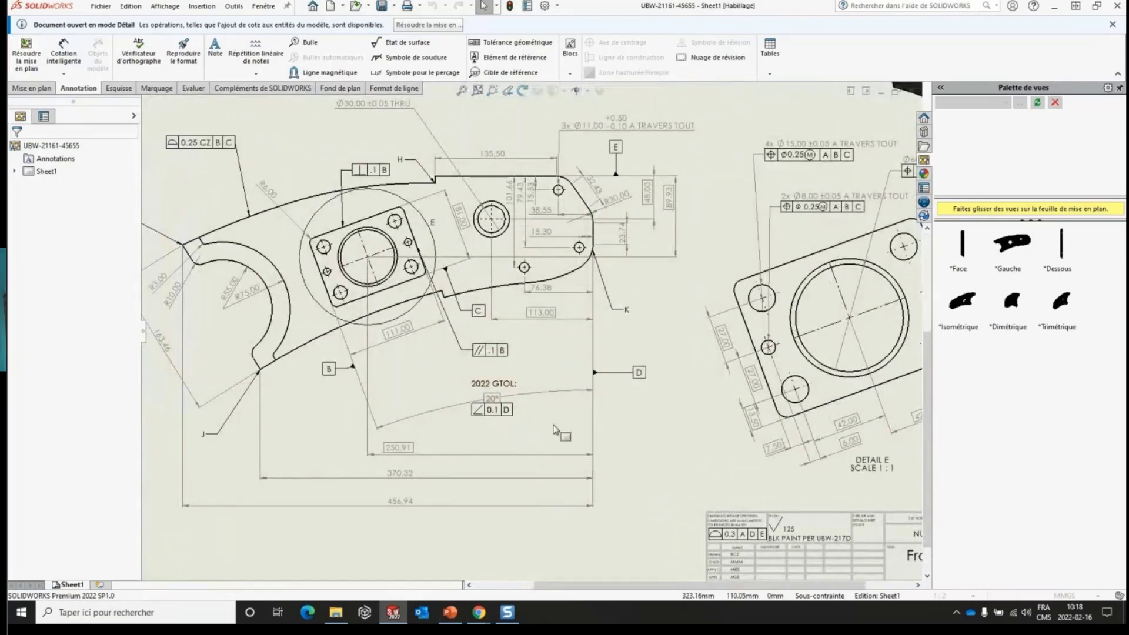
key(f)
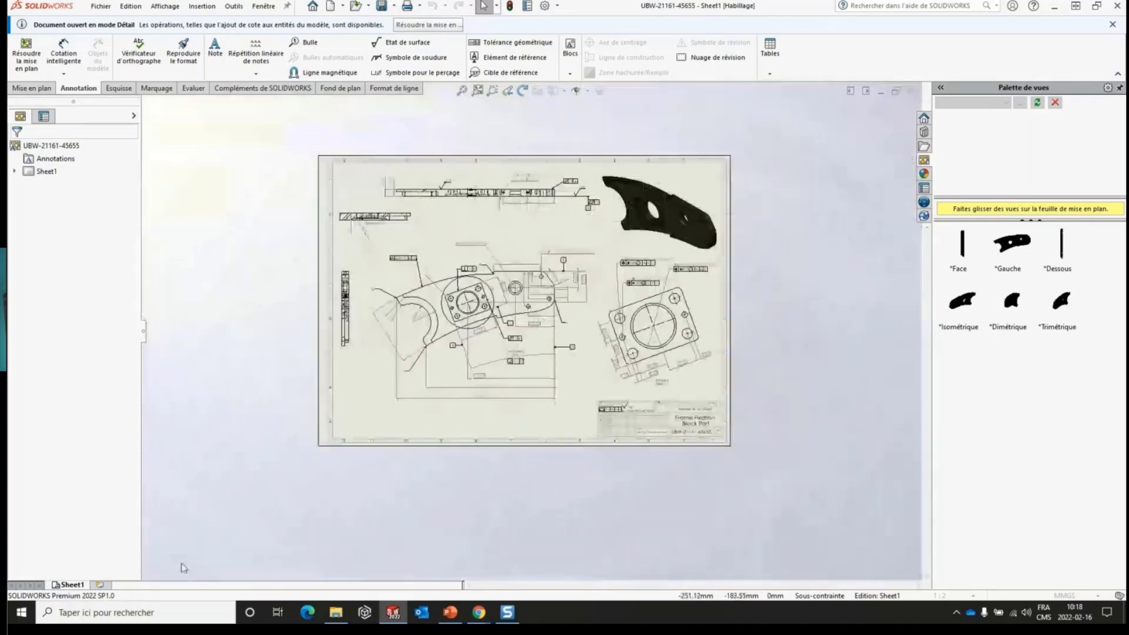
mouse_move(1062, 252)
mouse_down()
mouse_move(307, 441)
mouse_move(292, 417)
mouse_move(352, 393)
mouse_move(300, 222)
mouse_move(376, 491)
mouse_move(390, 471)
mouse_move(386, 479)
mouse_up()
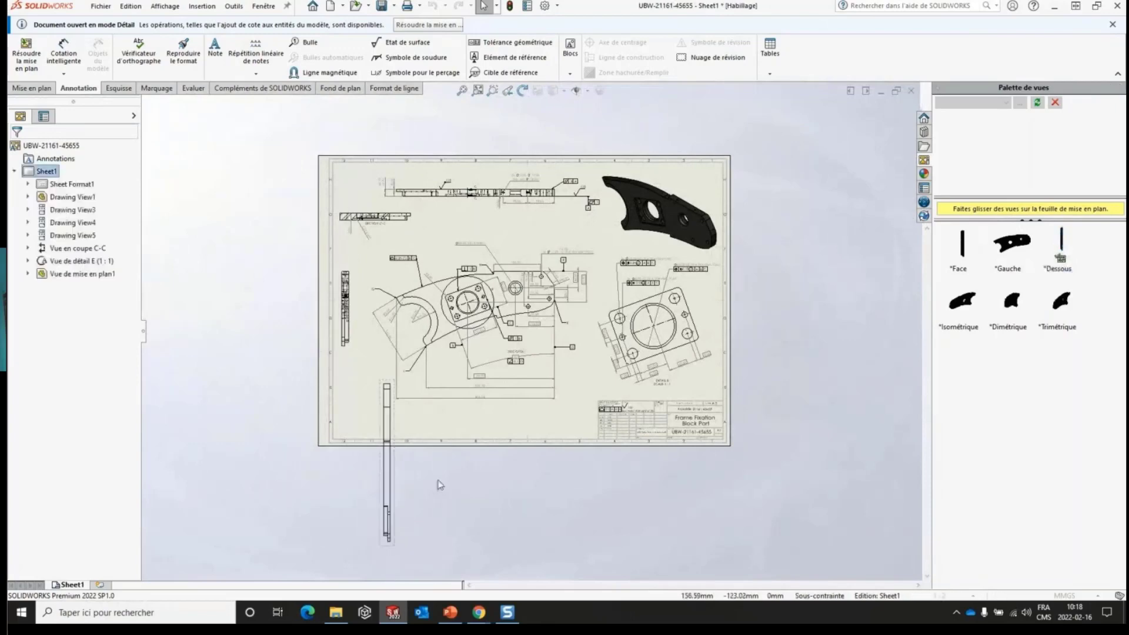
click(393, 501)
key(Delete)
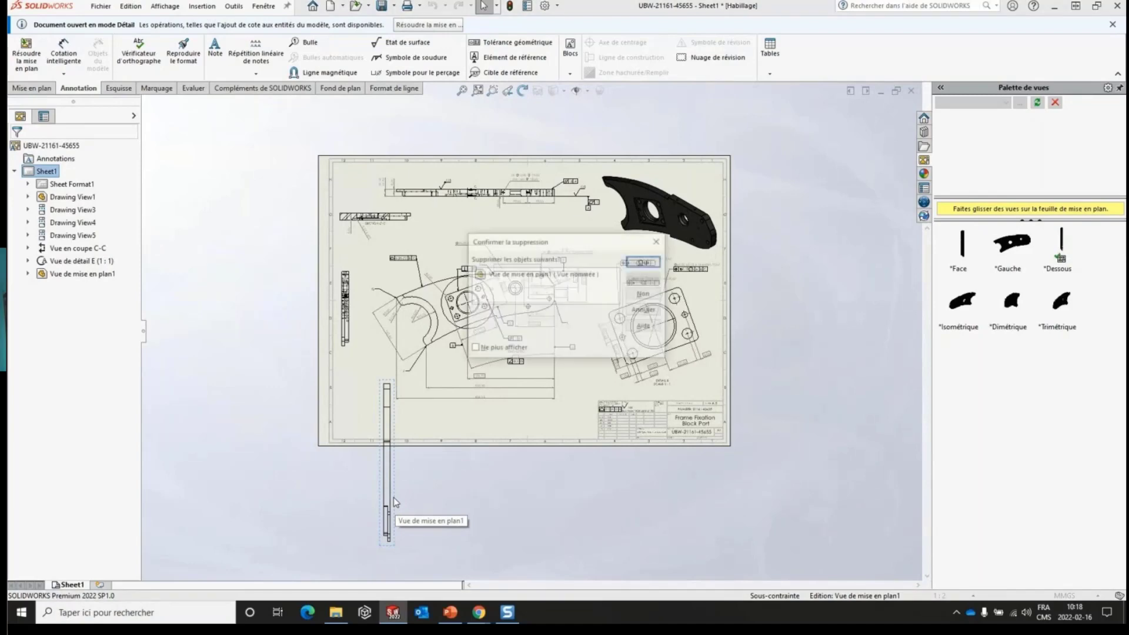
click(649, 268)
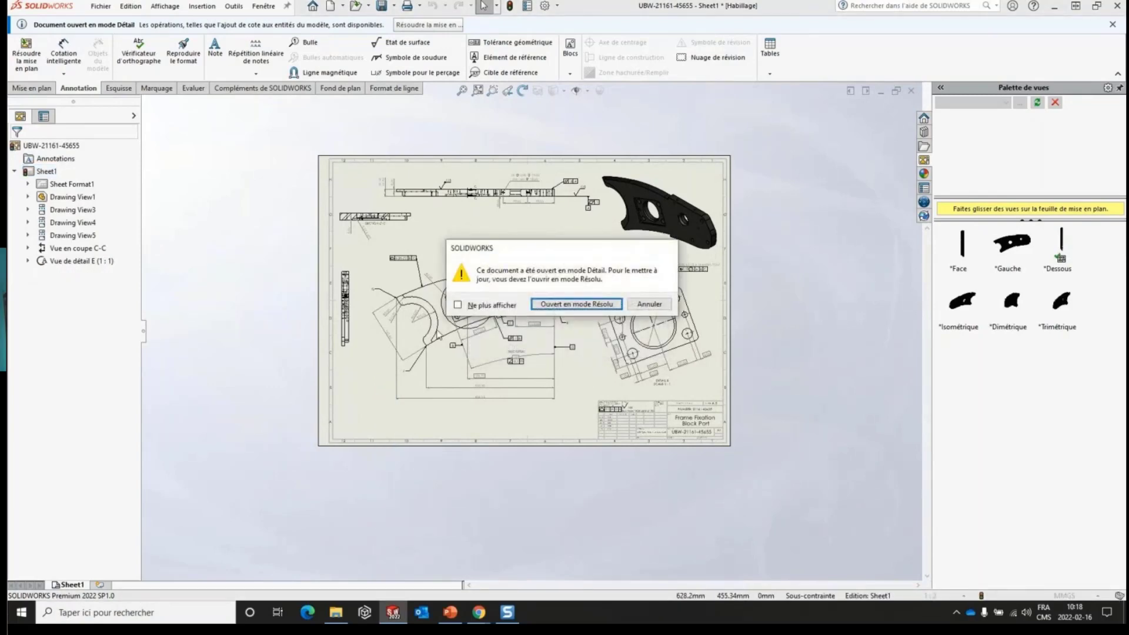
- Switch the drawing from Habillage mode to resolved mode and close it
click(571, 304)
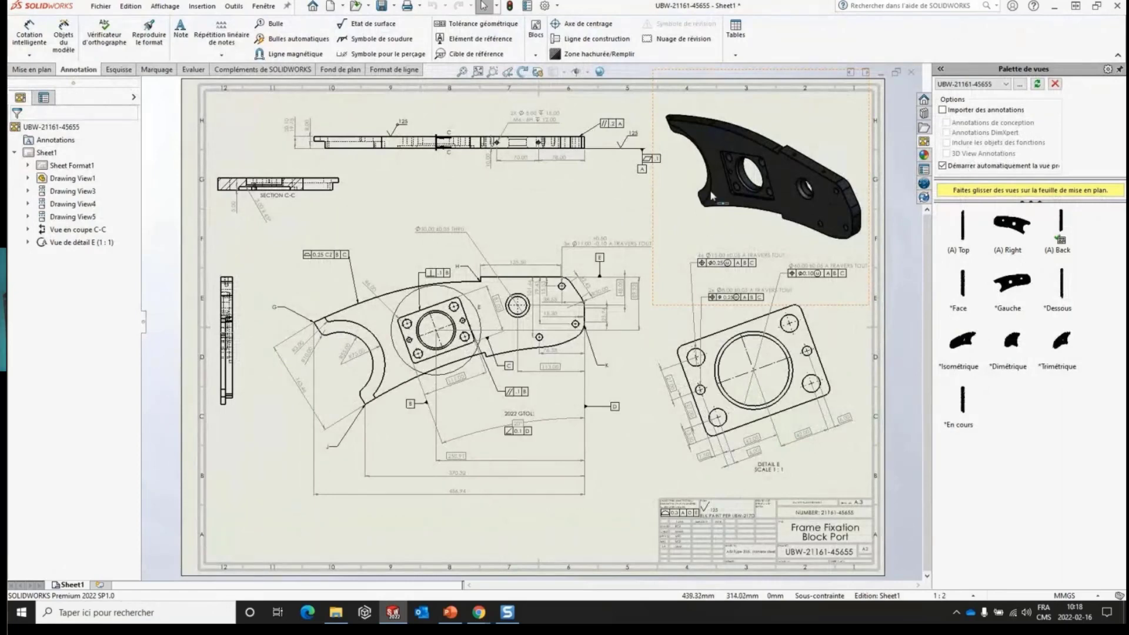
click(911, 71)
click(501, 276)
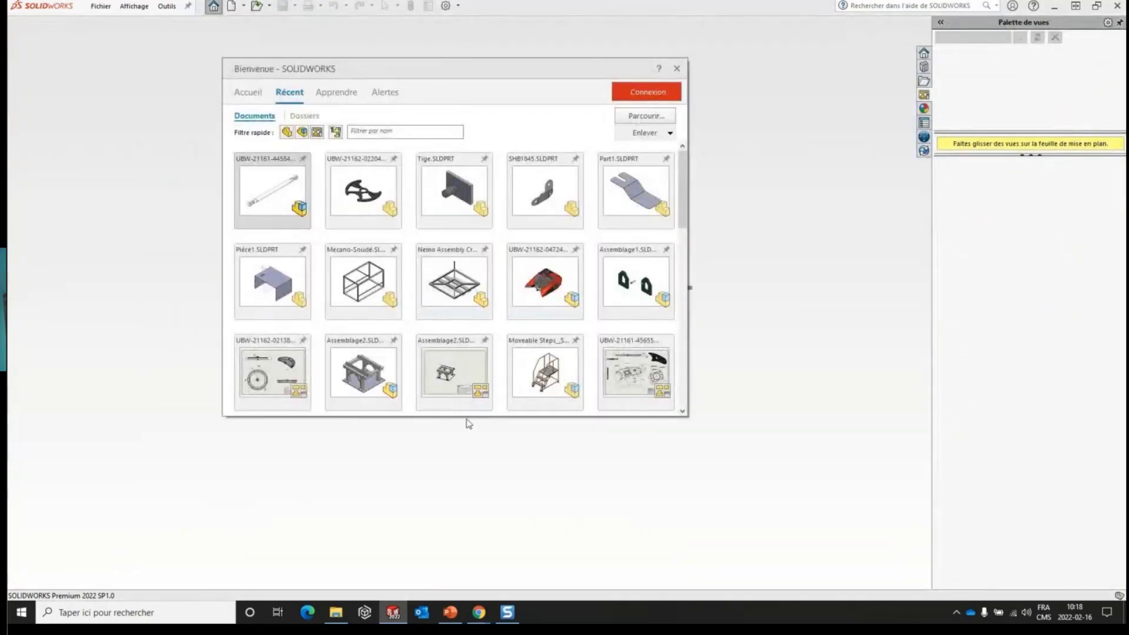
click(668, 404)
click(711, 420)
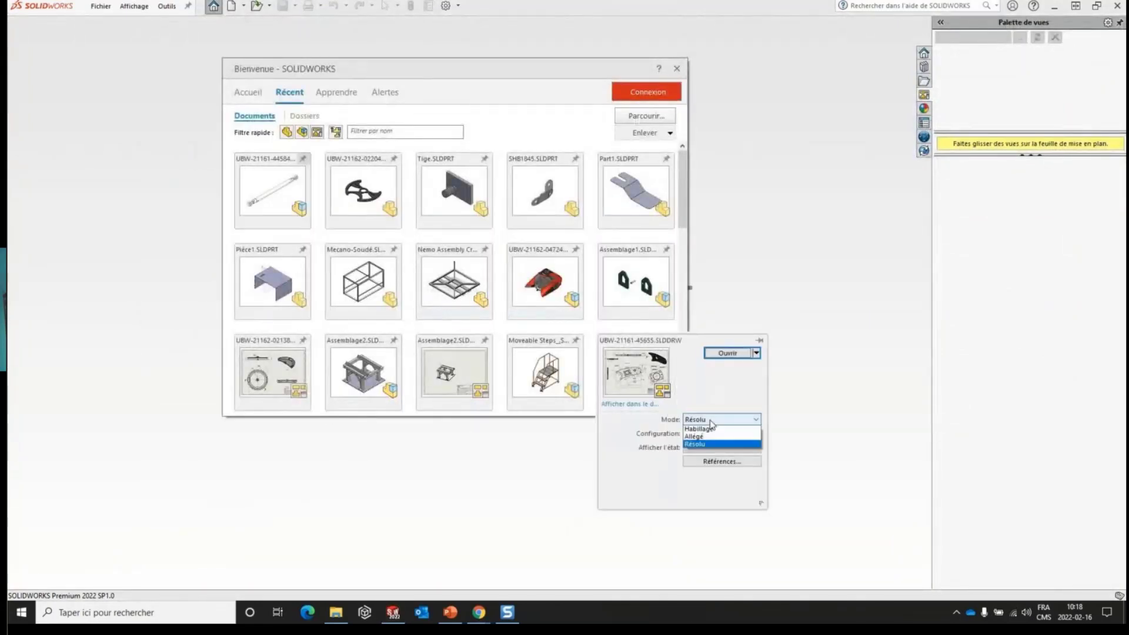
click(707, 435)
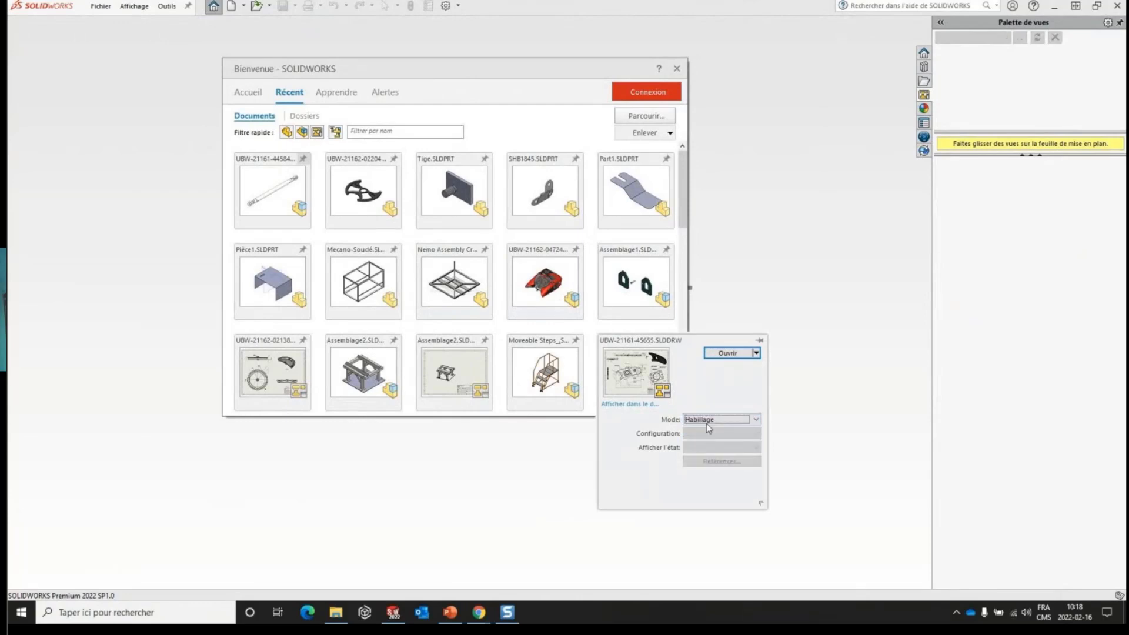
click(730, 353)
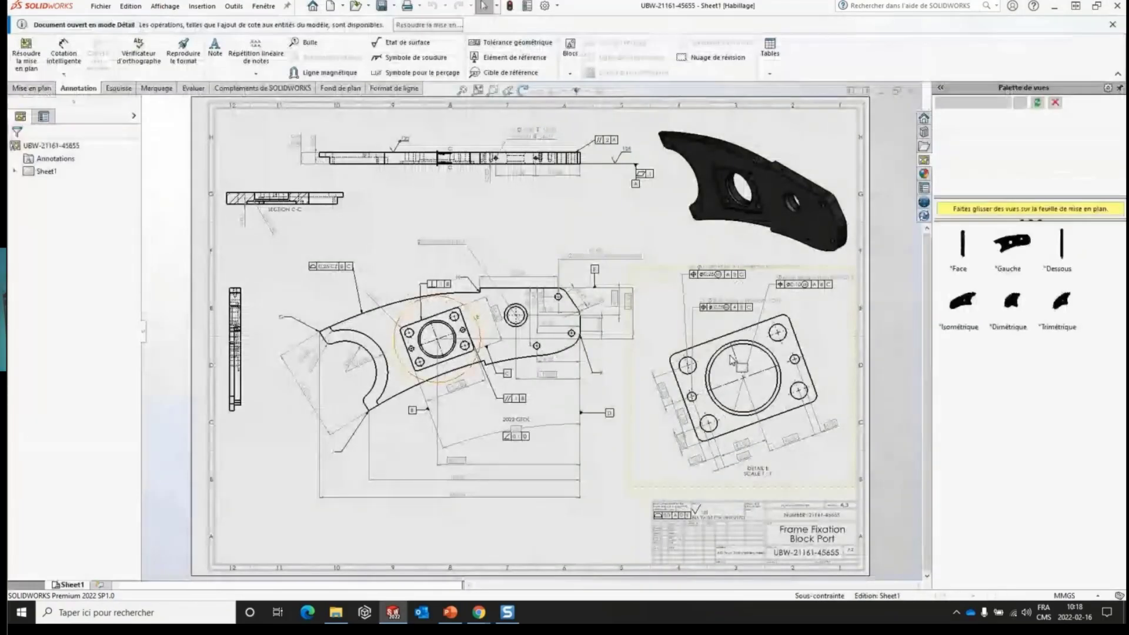
click(32, 89)
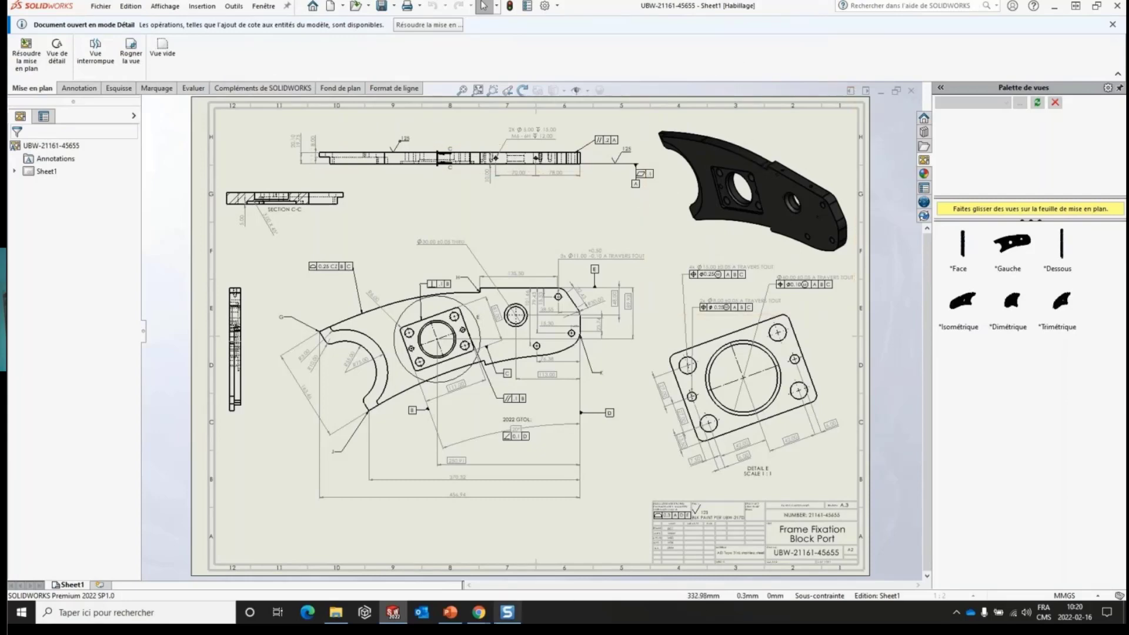
- Switch to the PowerPoint presentation and advance from the "Mode de détail" slide to the "Nomenclature" slide
click(450, 612)
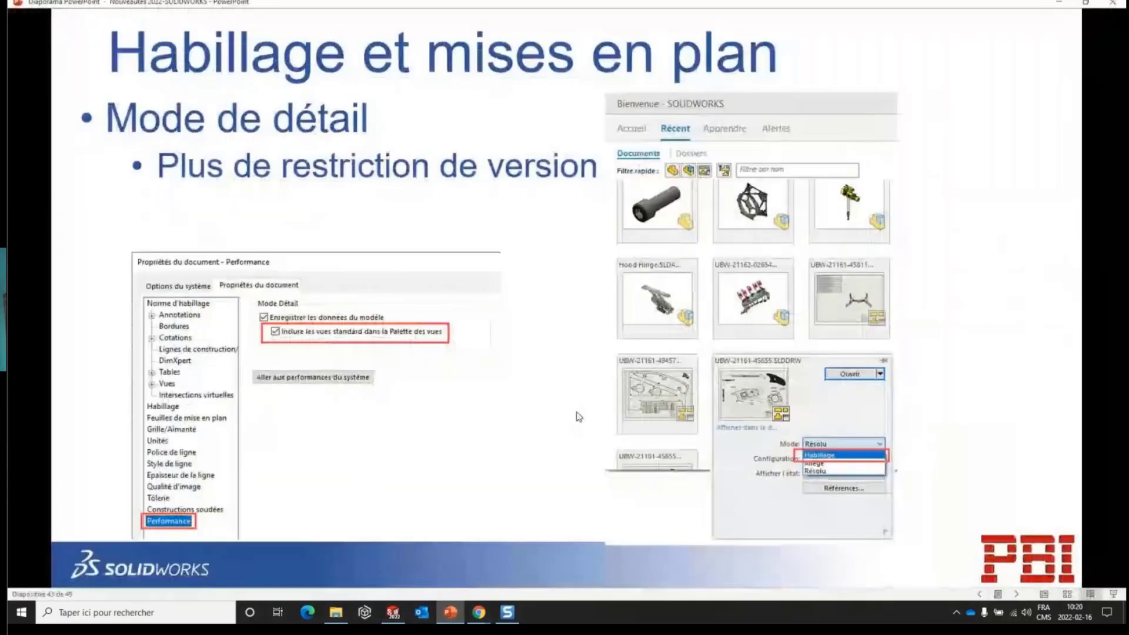
click(577, 416)
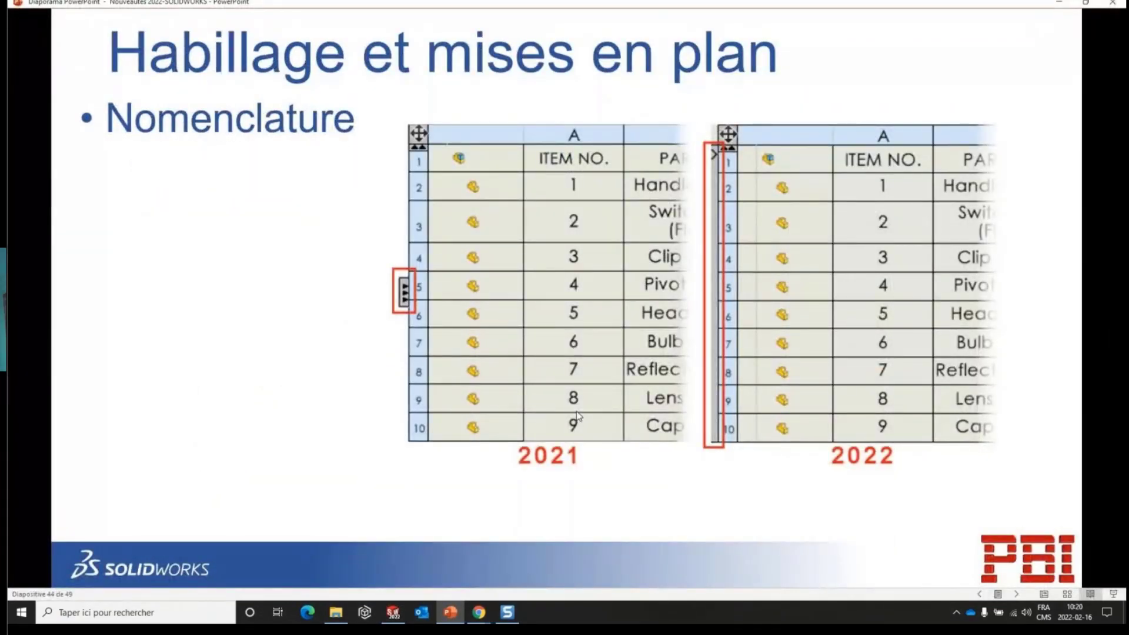
key(ctrl)
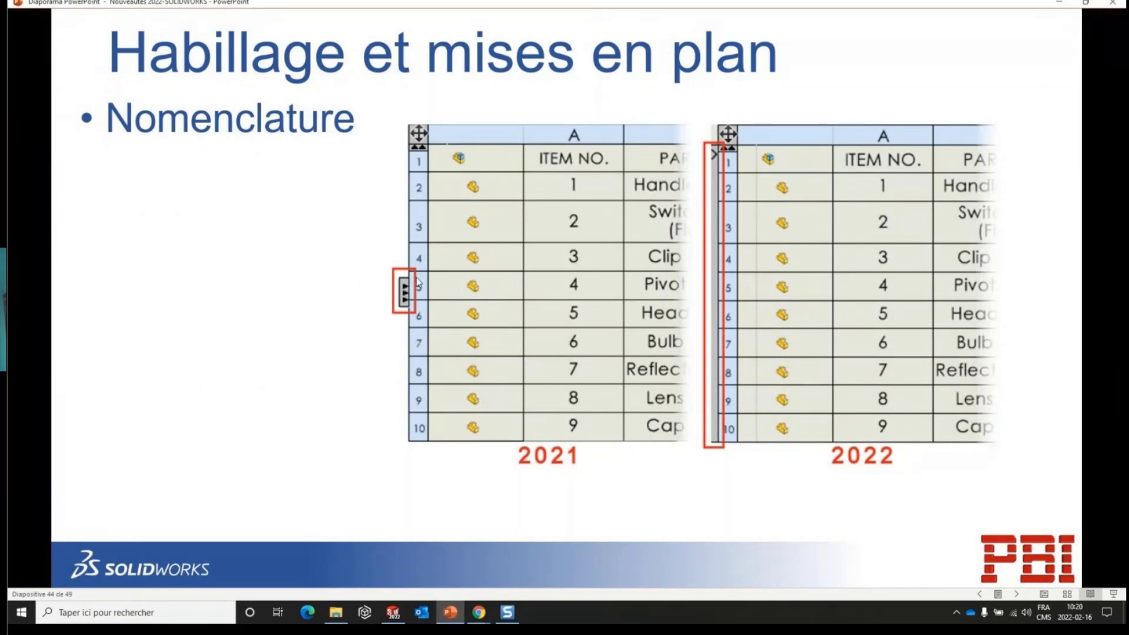
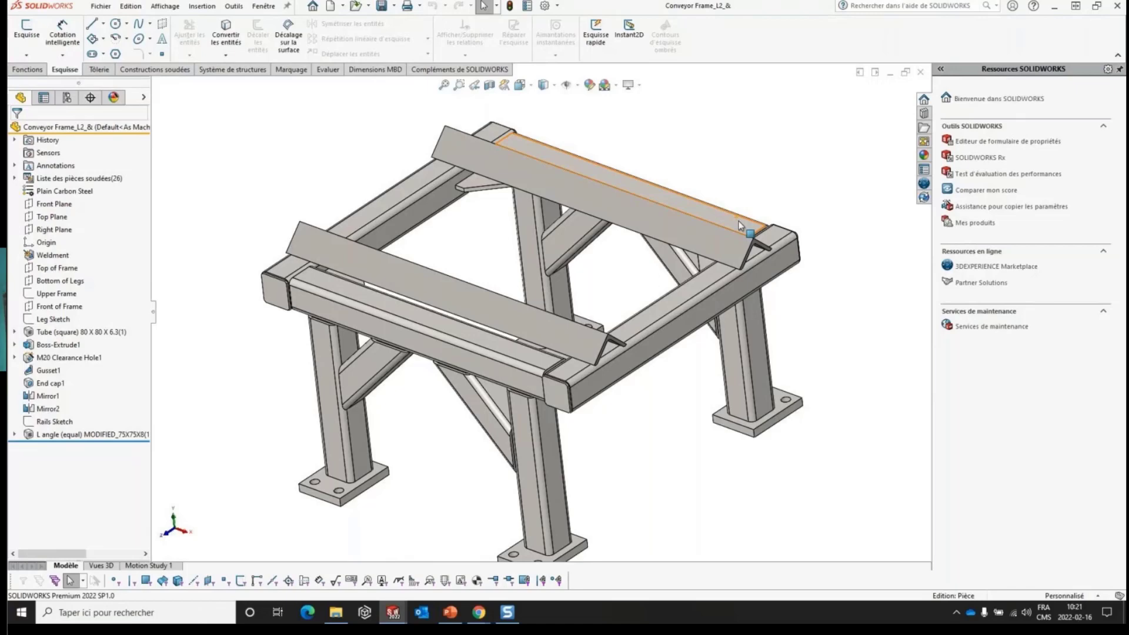
- Review the conveyor frame part's custom and configuration-specific properties, close them without changes, and close the part
click(527, 6)
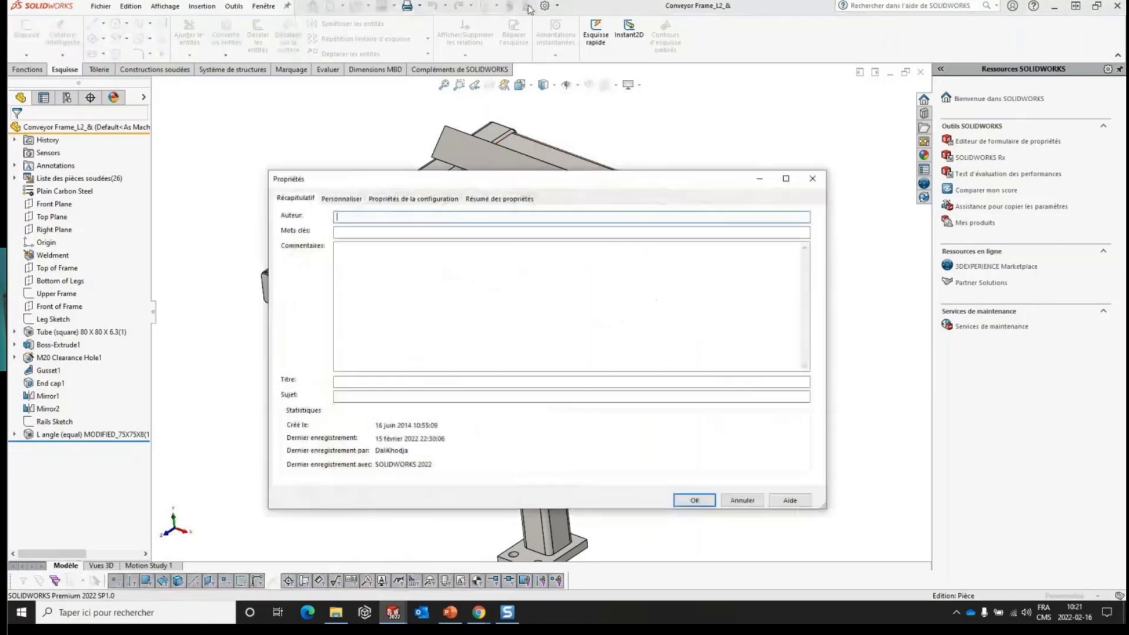
click(341, 200)
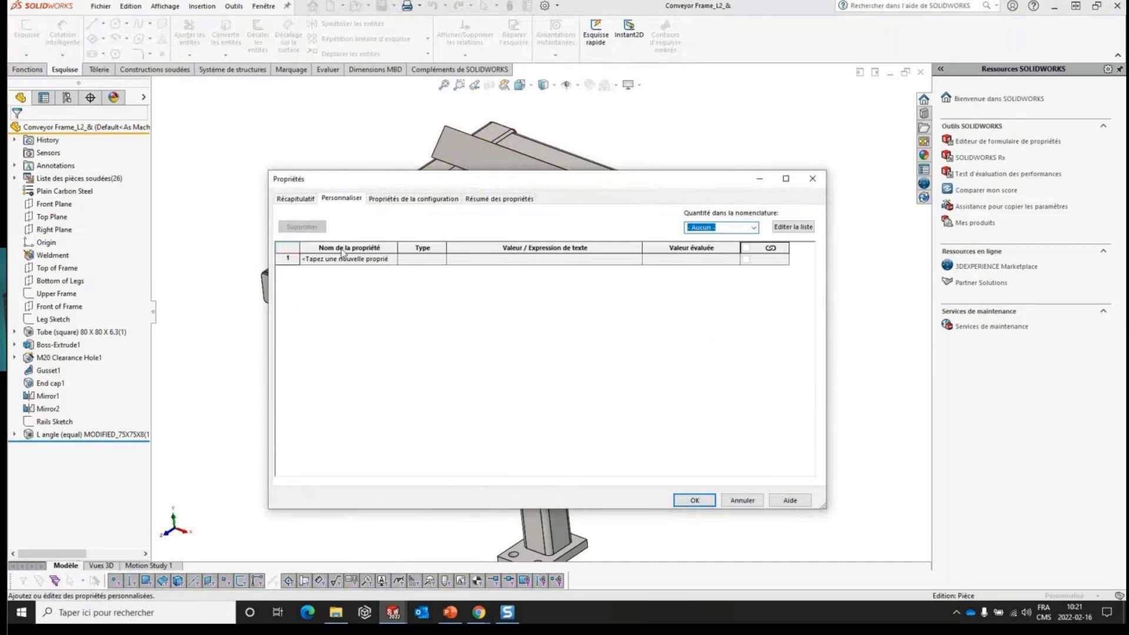
click(430, 200)
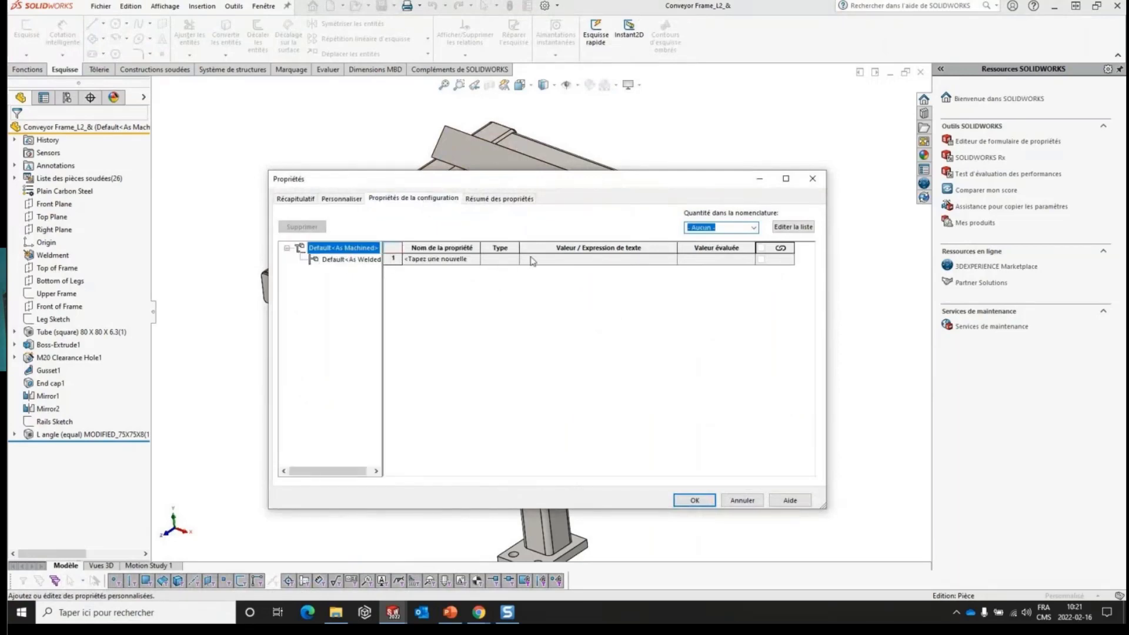
click(815, 182)
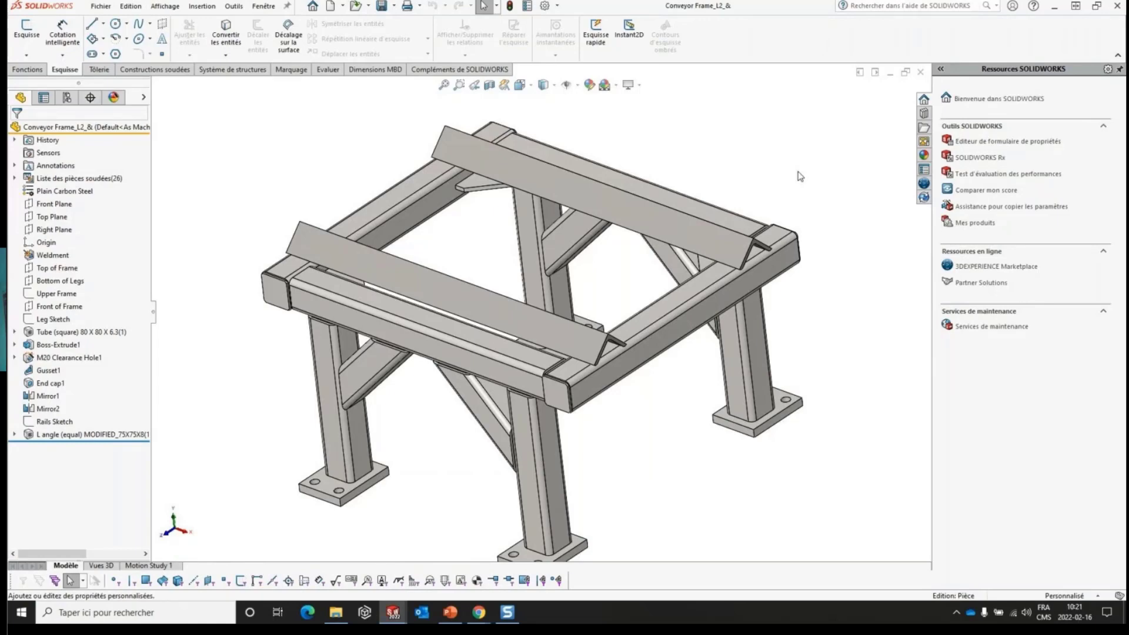
click(921, 72)
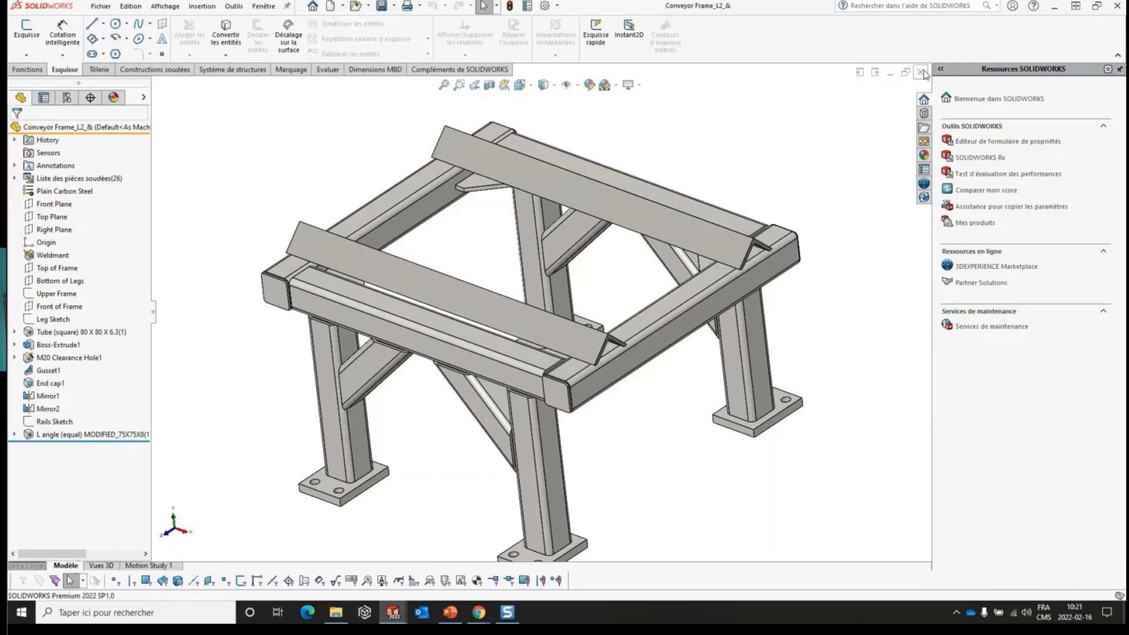
- Open the drawing of the assembly Assemblage2
middle_drag(544, 167, 539, 143)
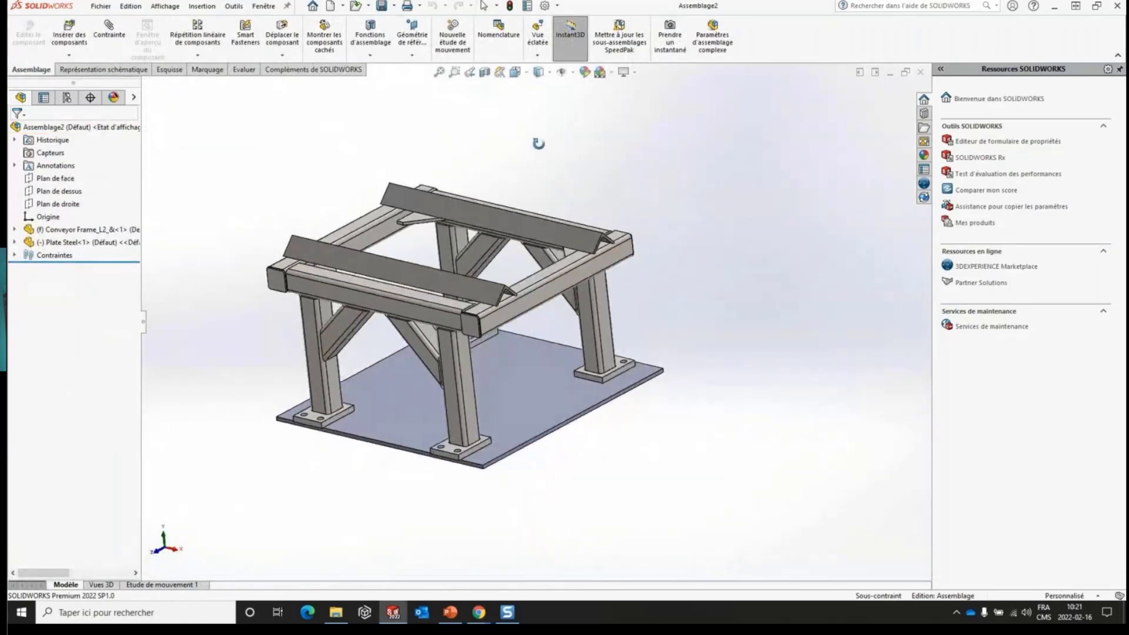
right_click(75, 136)
click(105, 115)
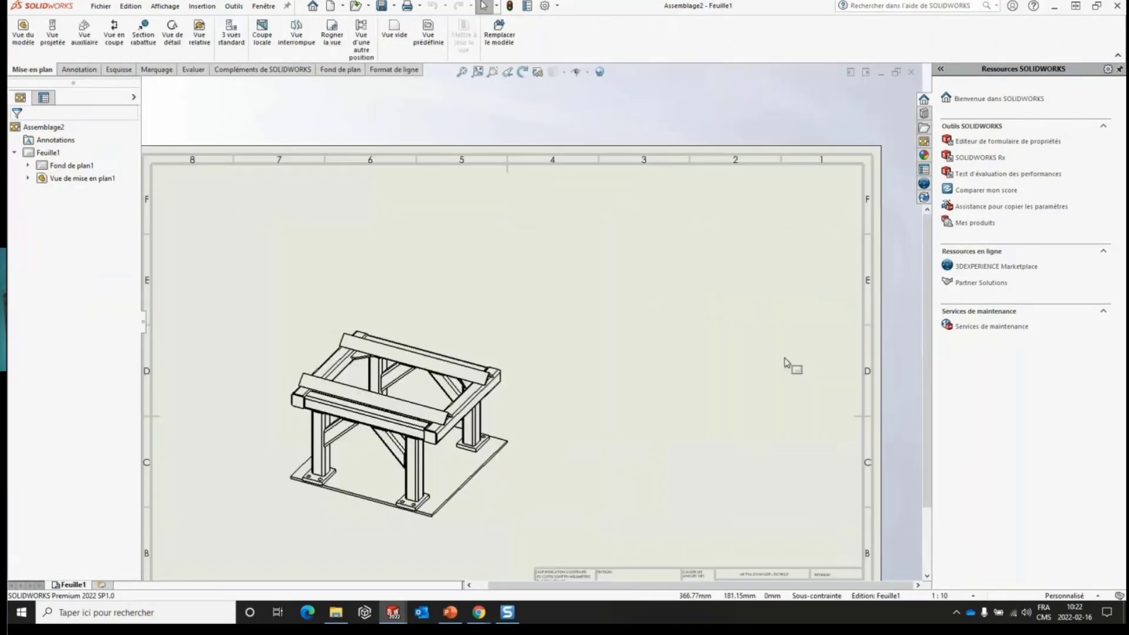
- Insert a bill of materials for the trimetric view using the bom-standard template and Premier niveau uniquement, placing it above the view
click(436, 335)
right_click(483, 330)
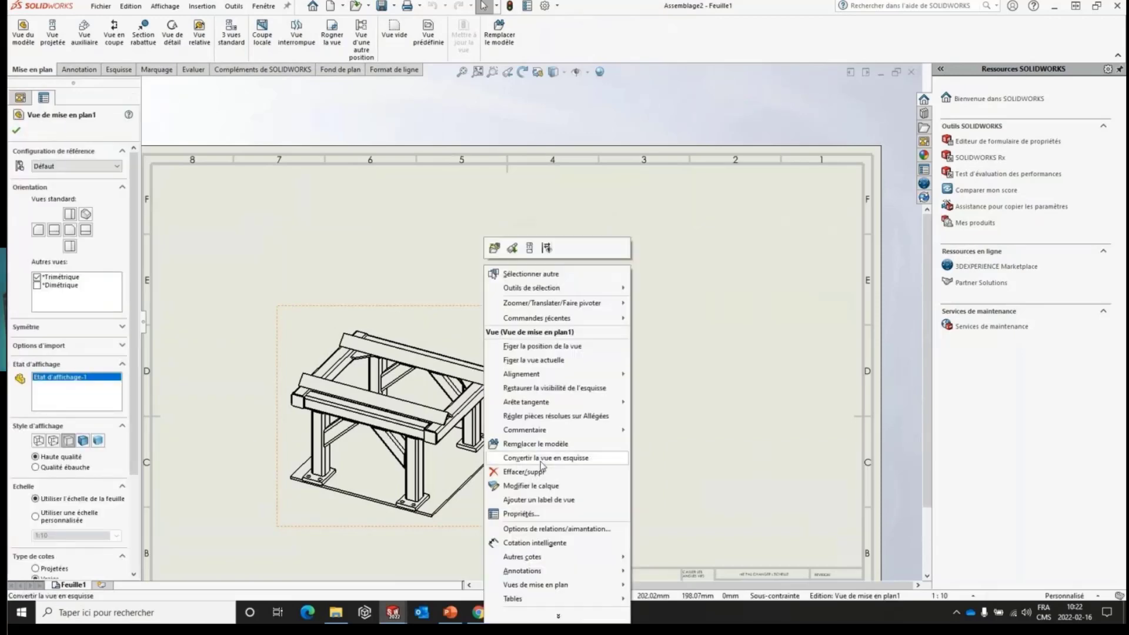
mouse_move(582, 599)
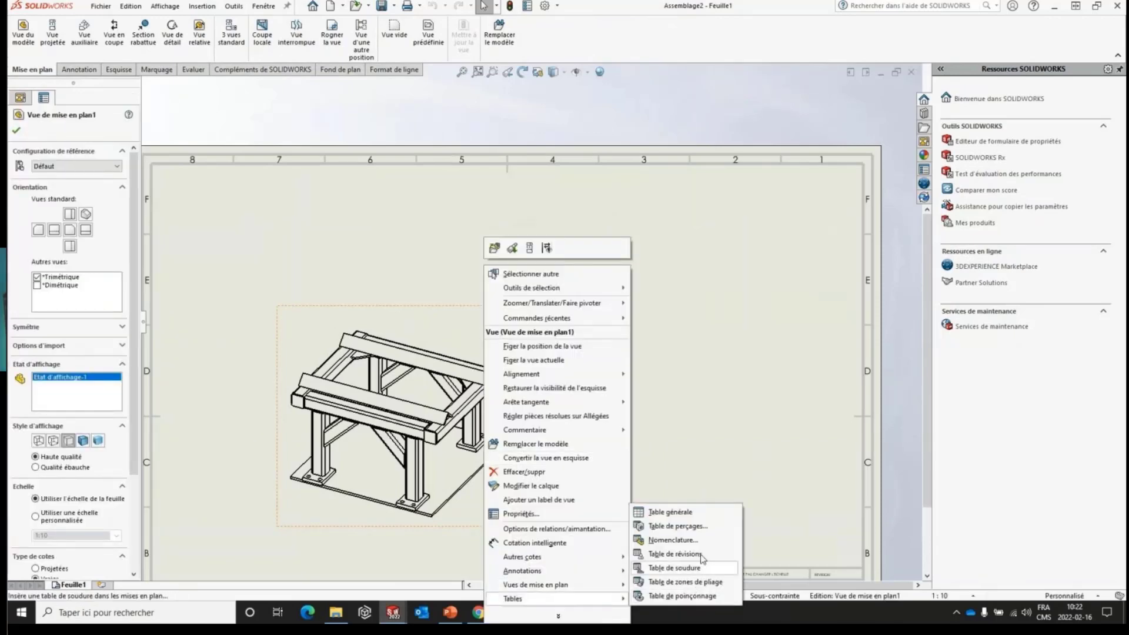
click(672, 540)
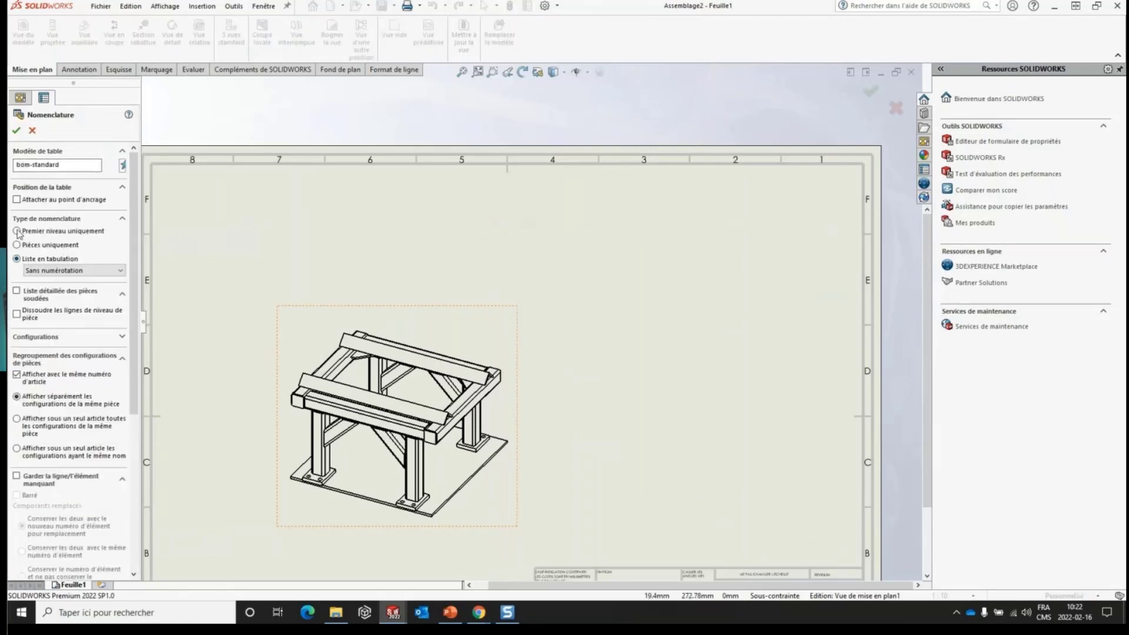
click(17, 231)
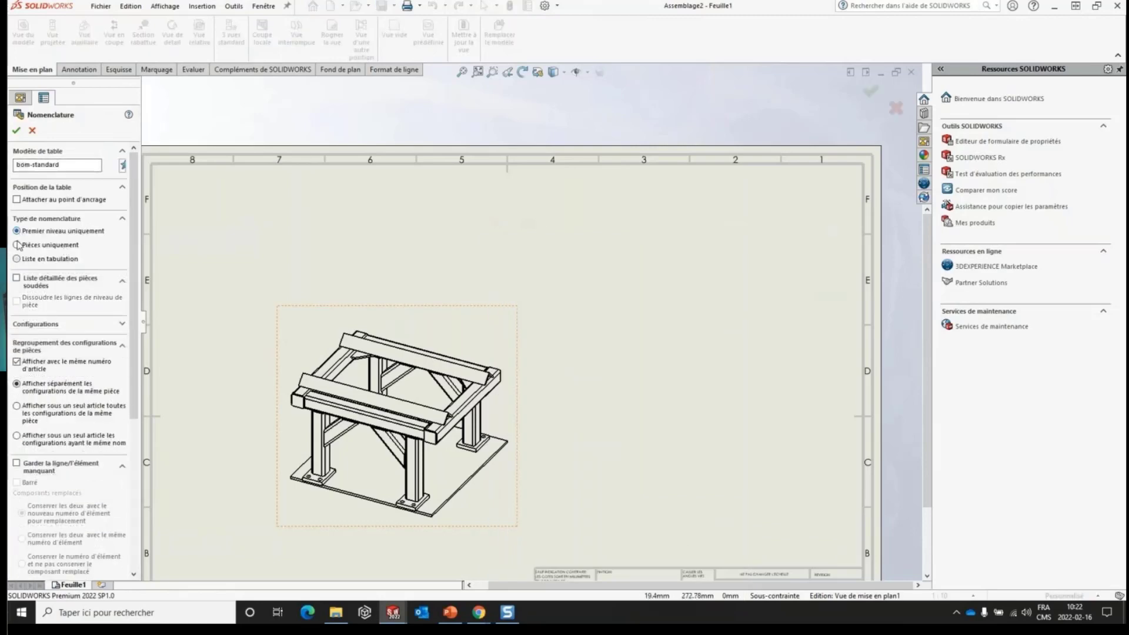
click(16, 131)
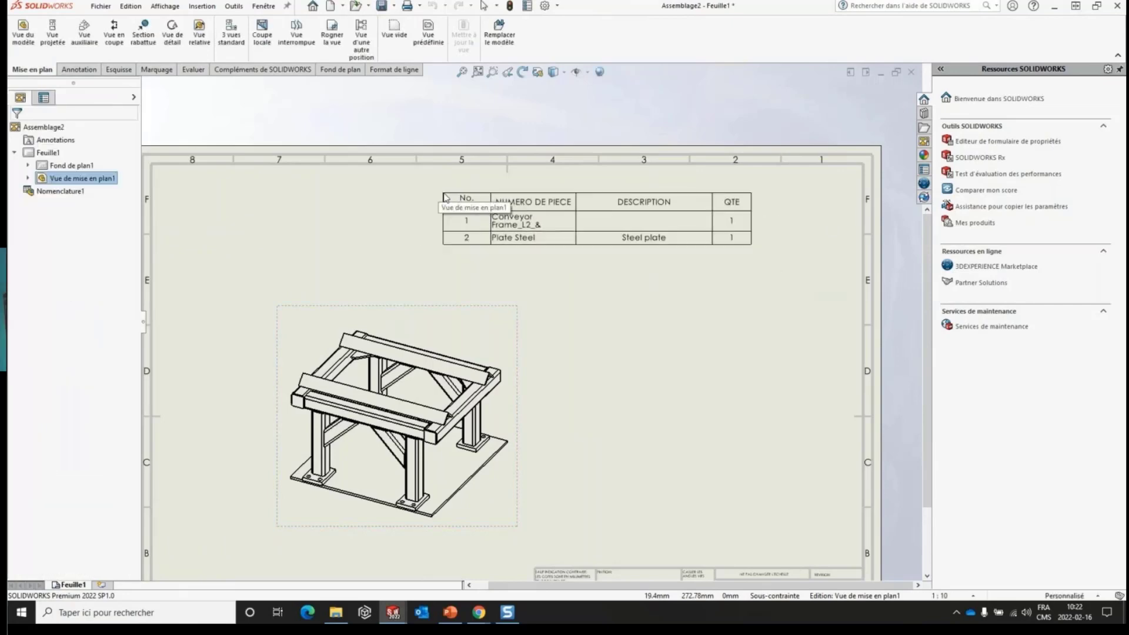
click(445, 198)
scroll(610, 234, down, 2)
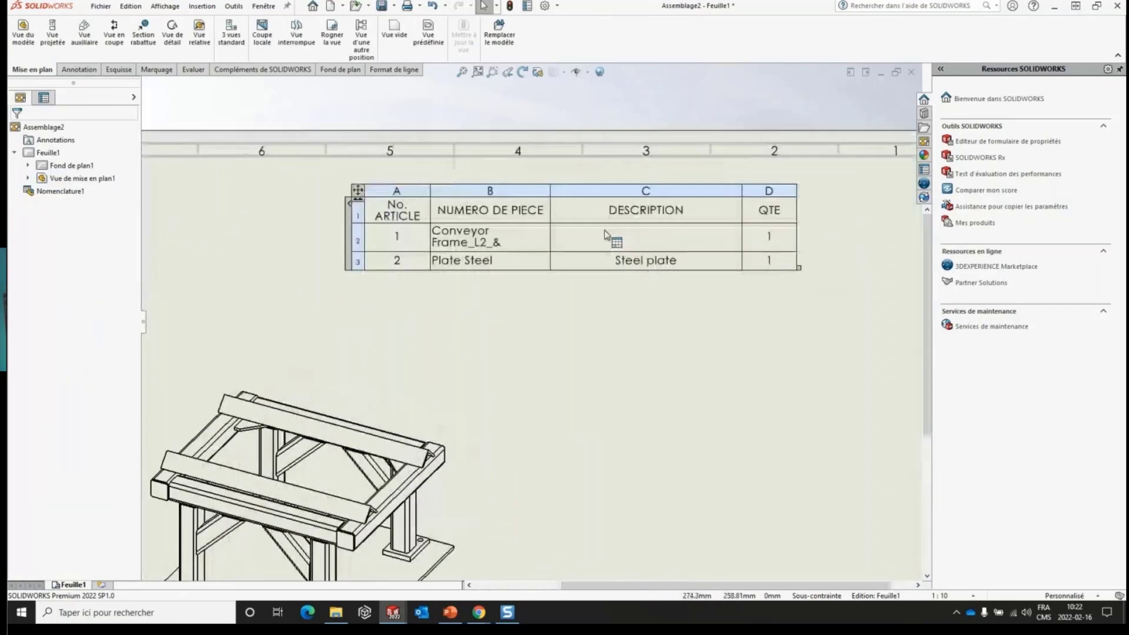
- Try the Pièces uniquement type on the bill of materials, and set it to Liste en tabulation with Numérotation à plat
click(464, 369)
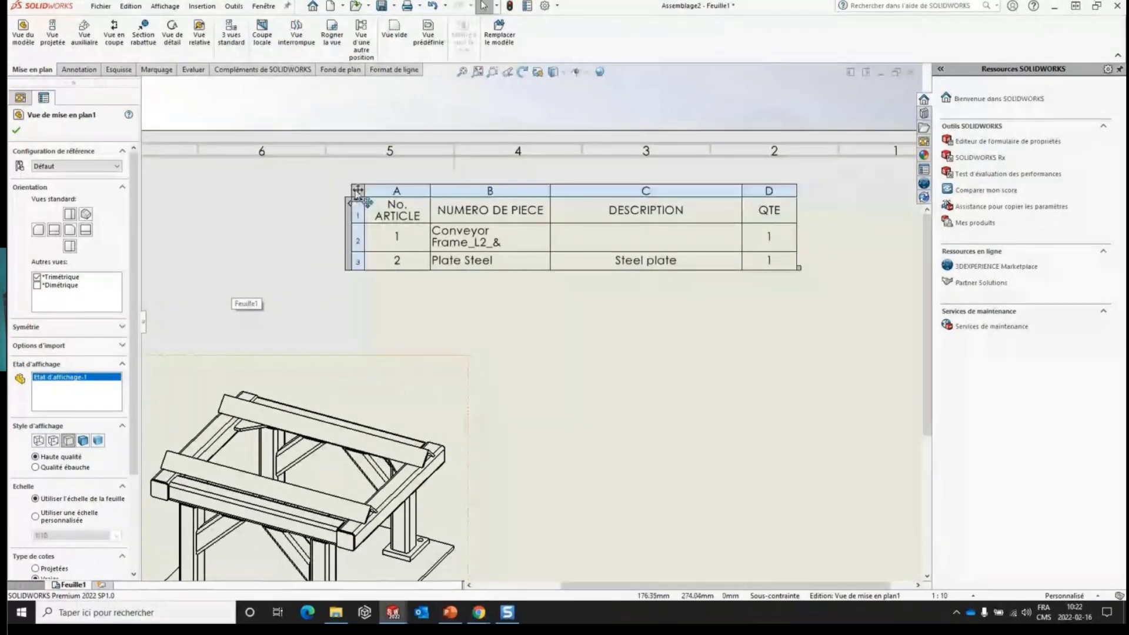
click(357, 191)
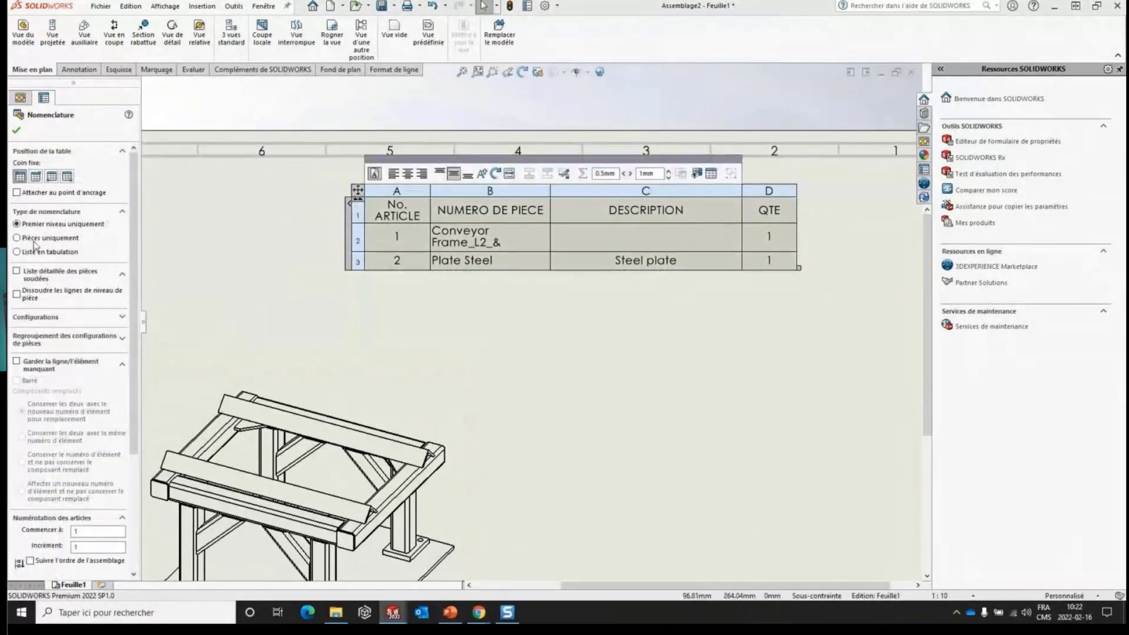
click(17, 238)
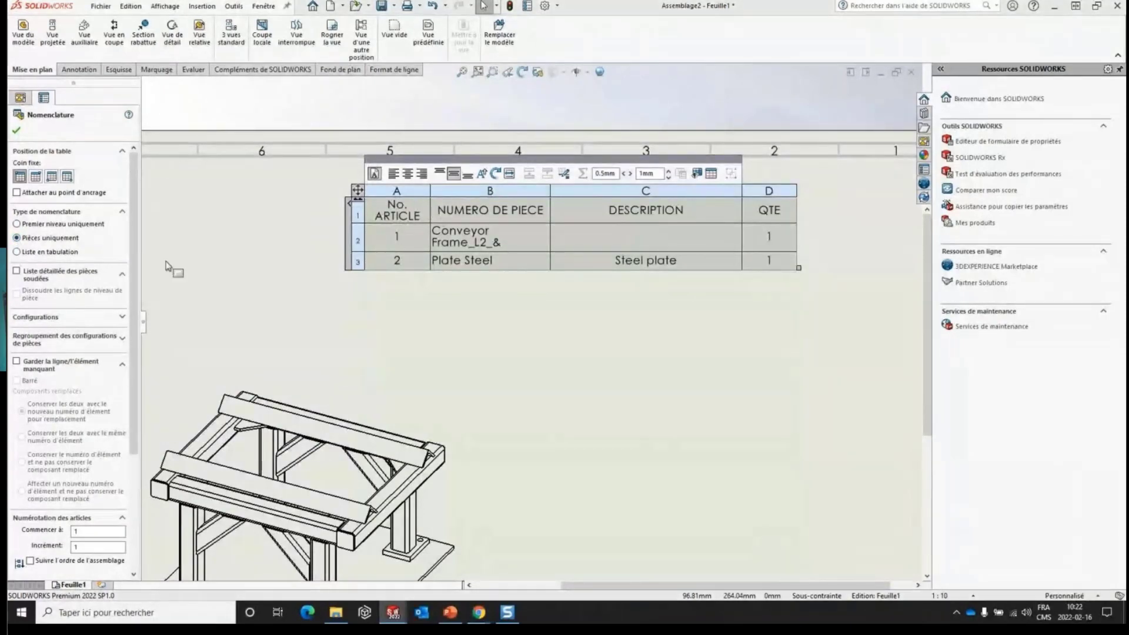
click(17, 253)
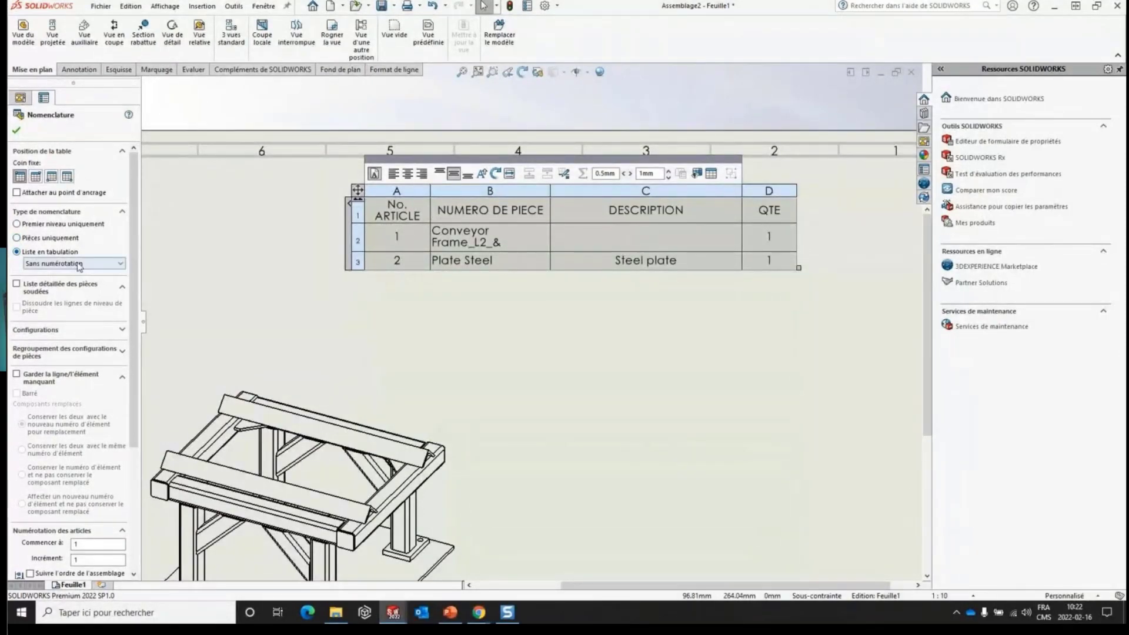
click(70, 264)
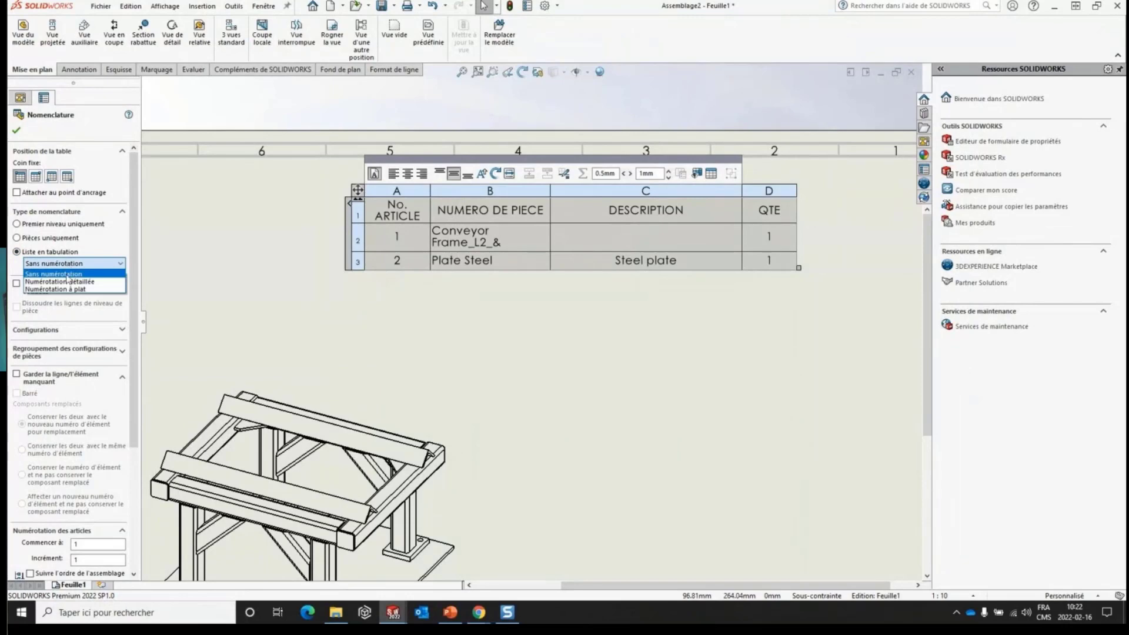
click(58, 289)
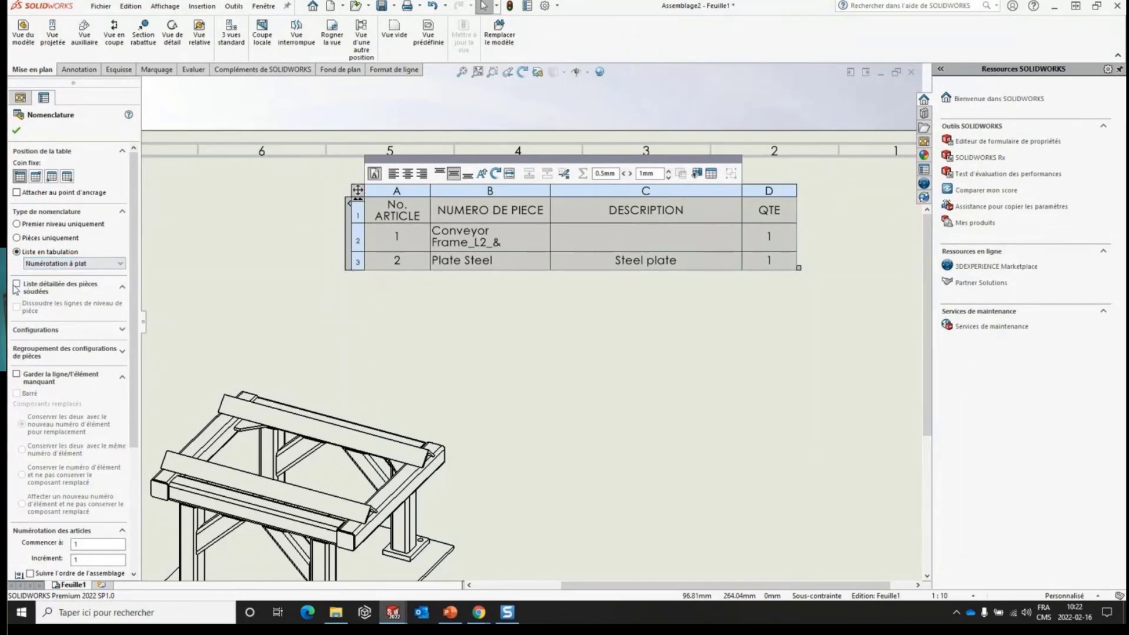
- Enable the detailed weldment cut list with part-level rows dissolved, and highlight the Plate Steel row and the first 80 x 80 x 6.3 row
click(16, 285)
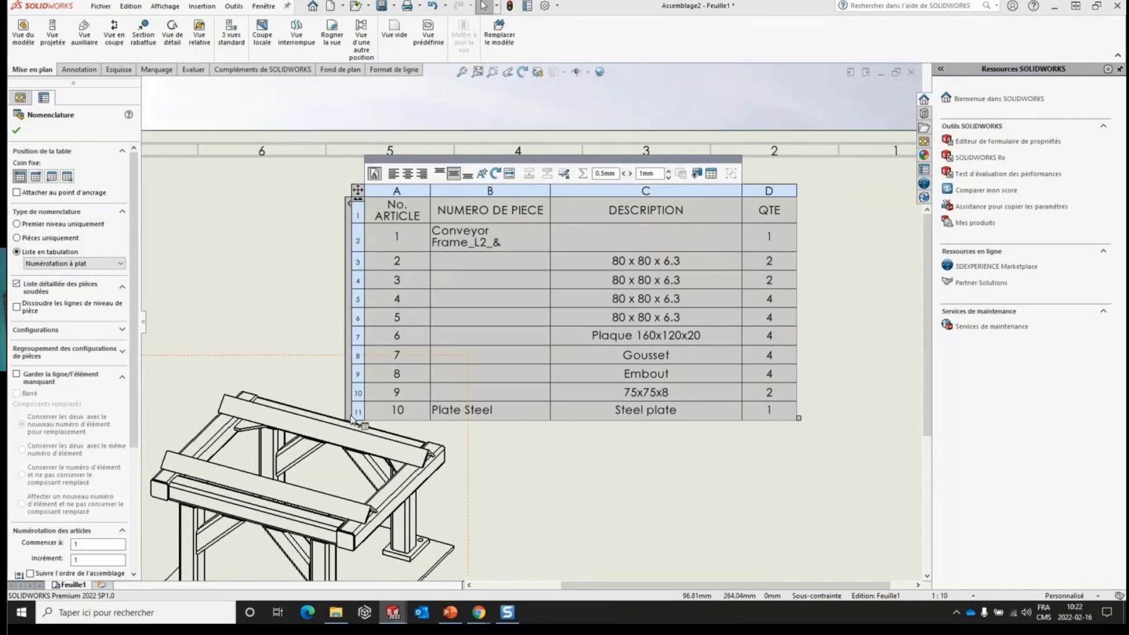
click(17, 307)
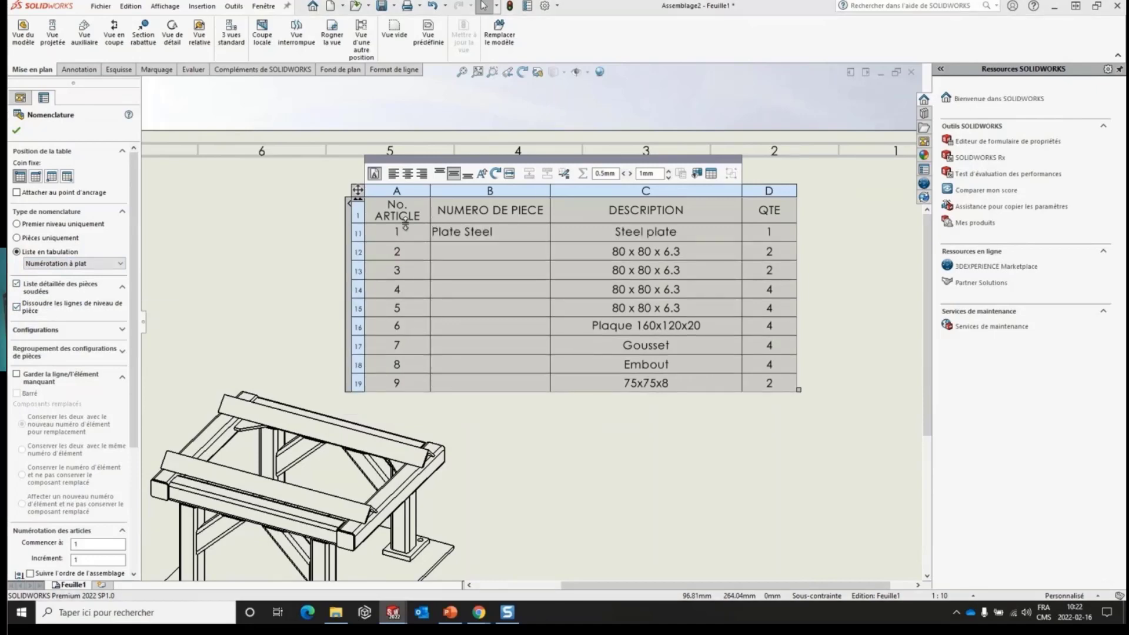
click(354, 233)
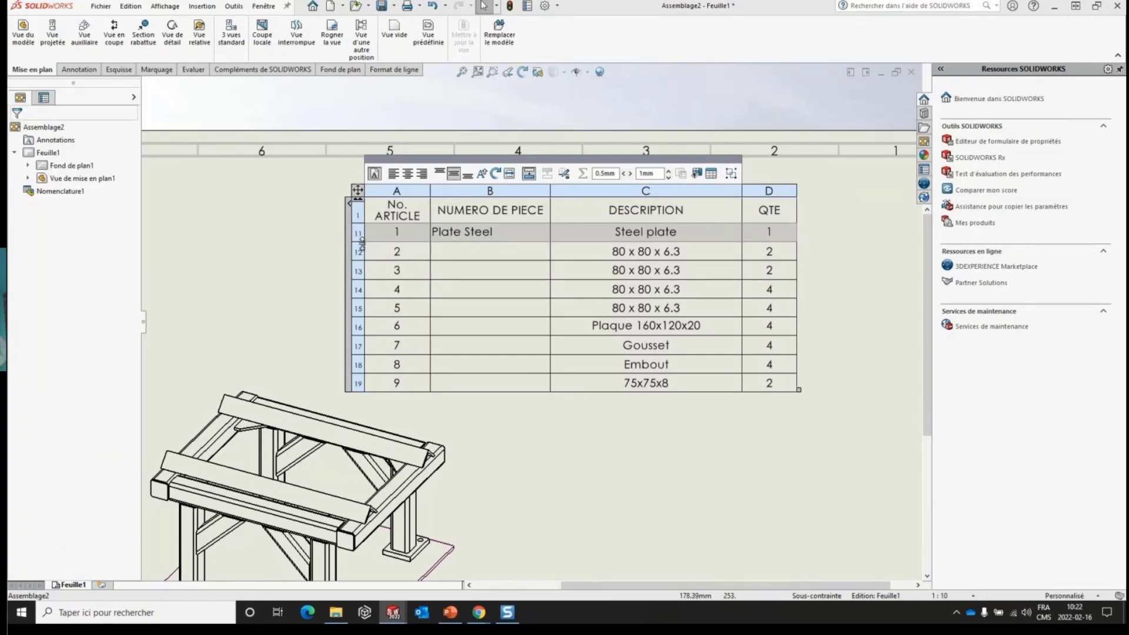
double_click(355, 252)
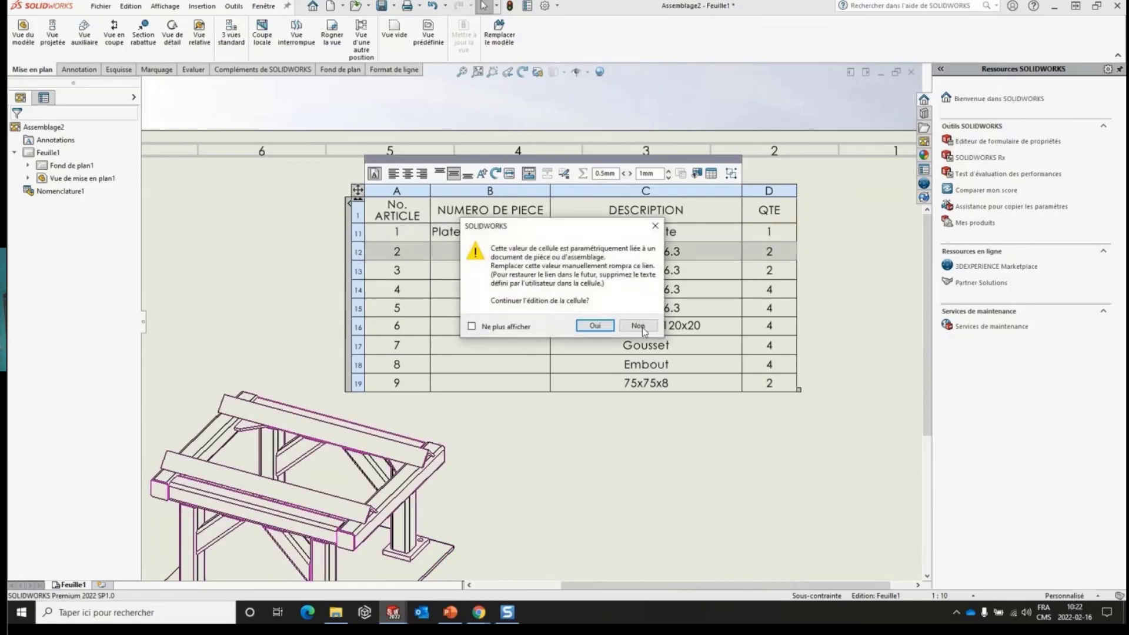
click(638, 326)
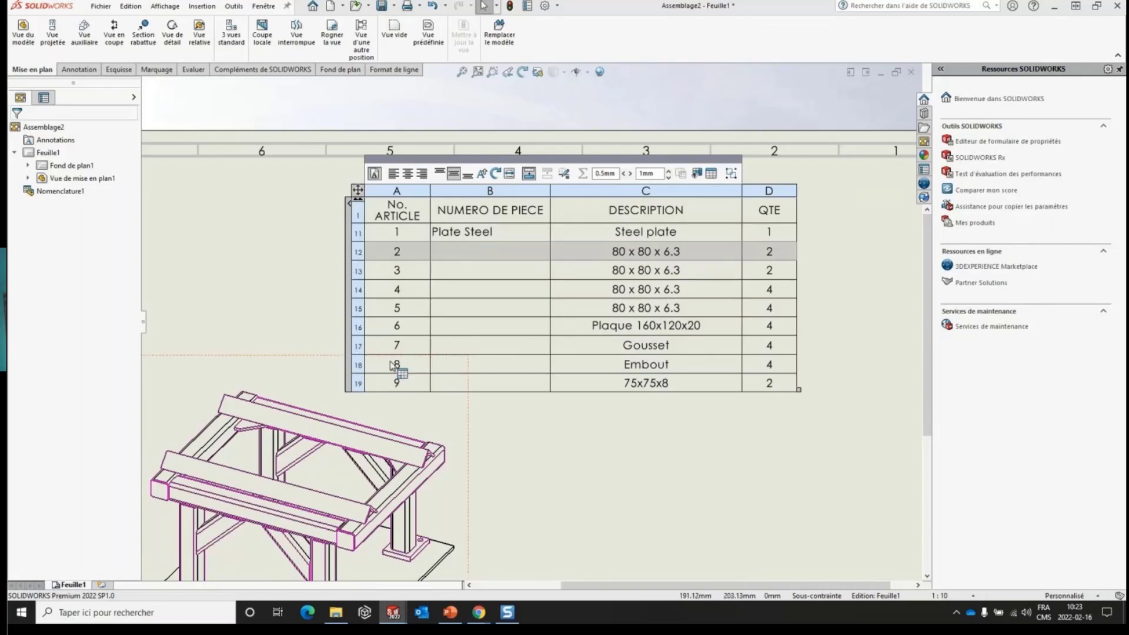
- Turn off dissolving of part-level rows, select the Conveyor Frame_L2_& row, re-enable the option and deselect the table
click(358, 190)
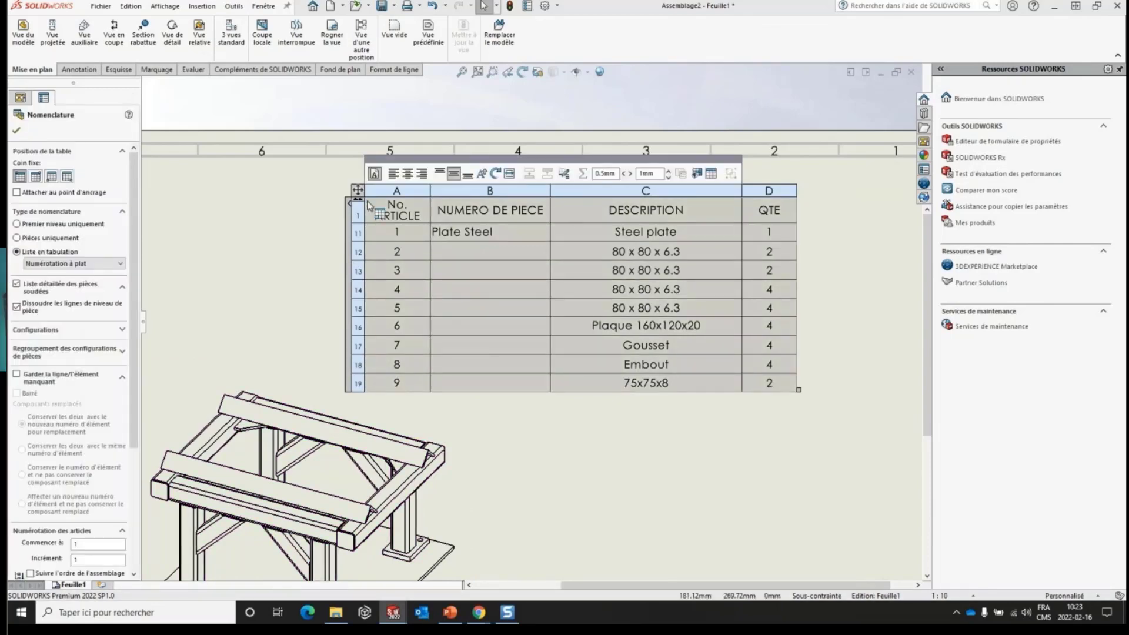
click(17, 307)
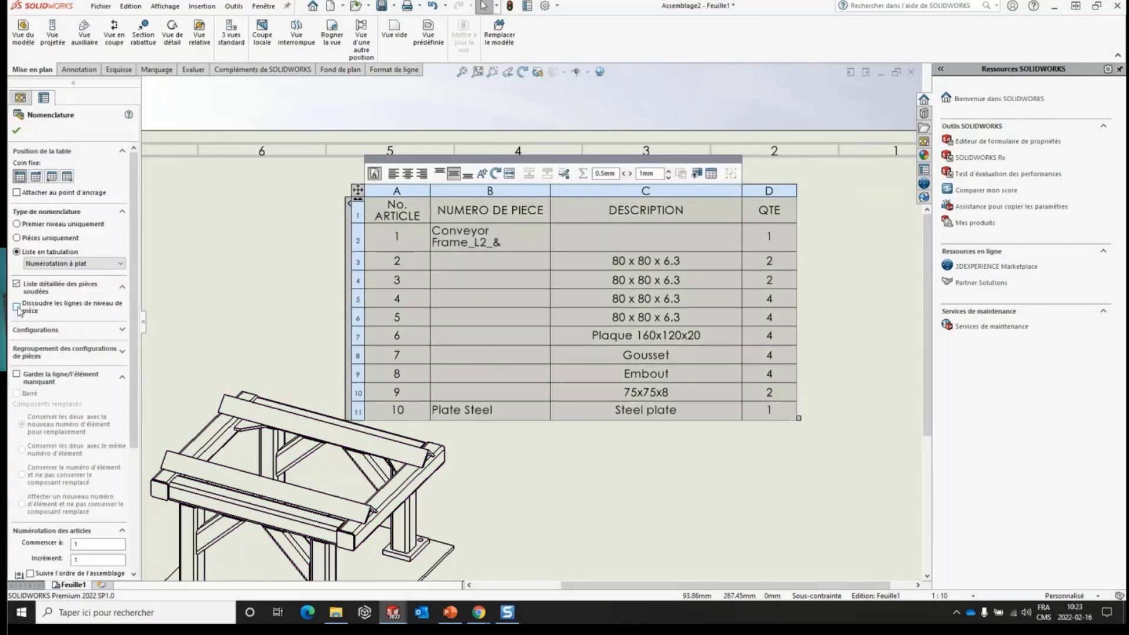
click(351, 236)
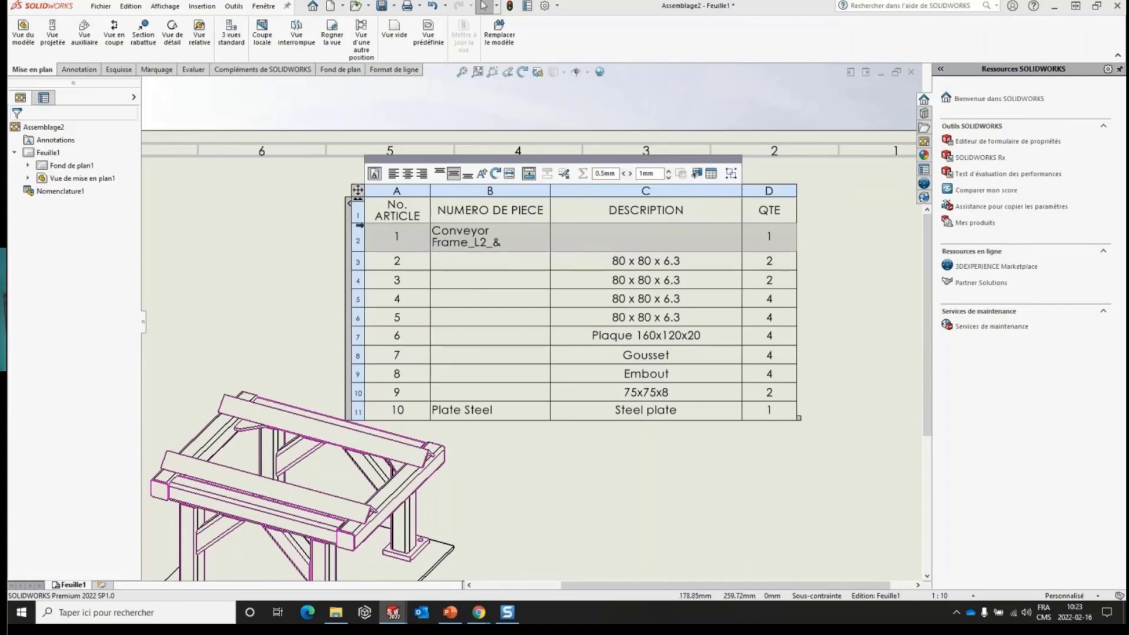
click(358, 189)
click(17, 308)
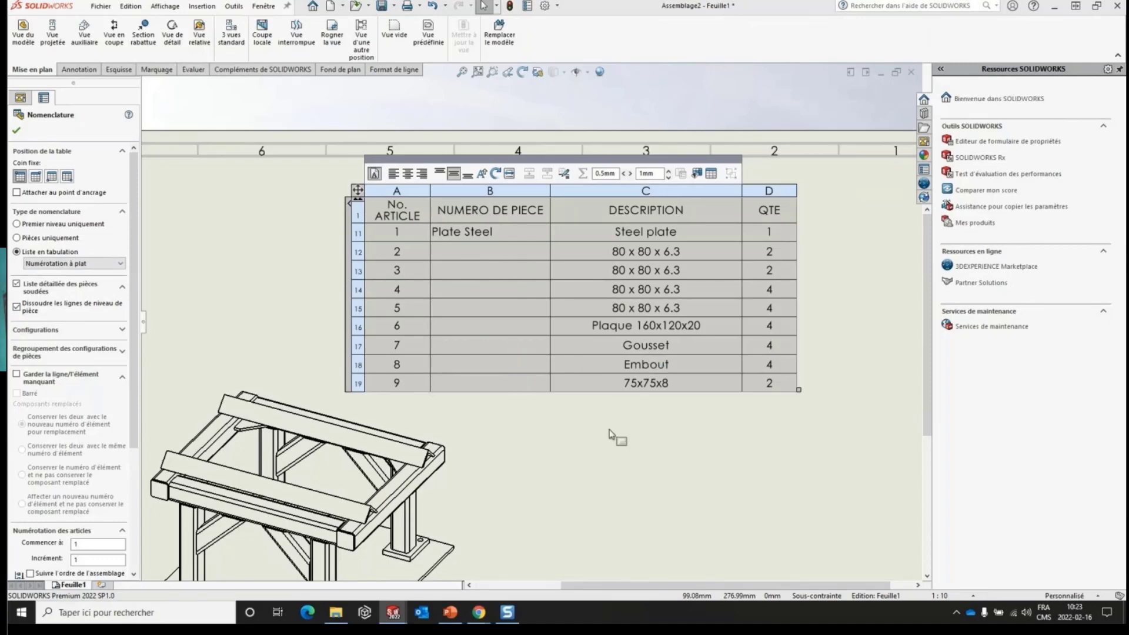
click(622, 472)
middle_drag(669, 469, 685, 404)
click(757, 305)
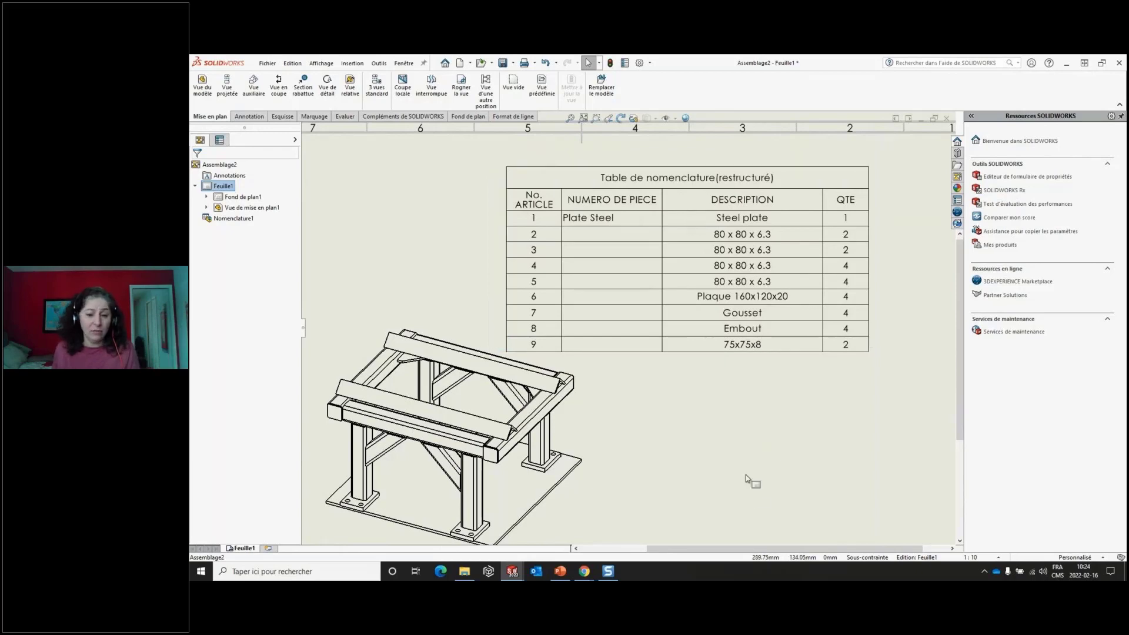
- Switch to the PowerPoint presentation, advance to the "Cotes de diamètre linéaire symétrique" slide, and return to SOLIDWORKS
click(561, 572)
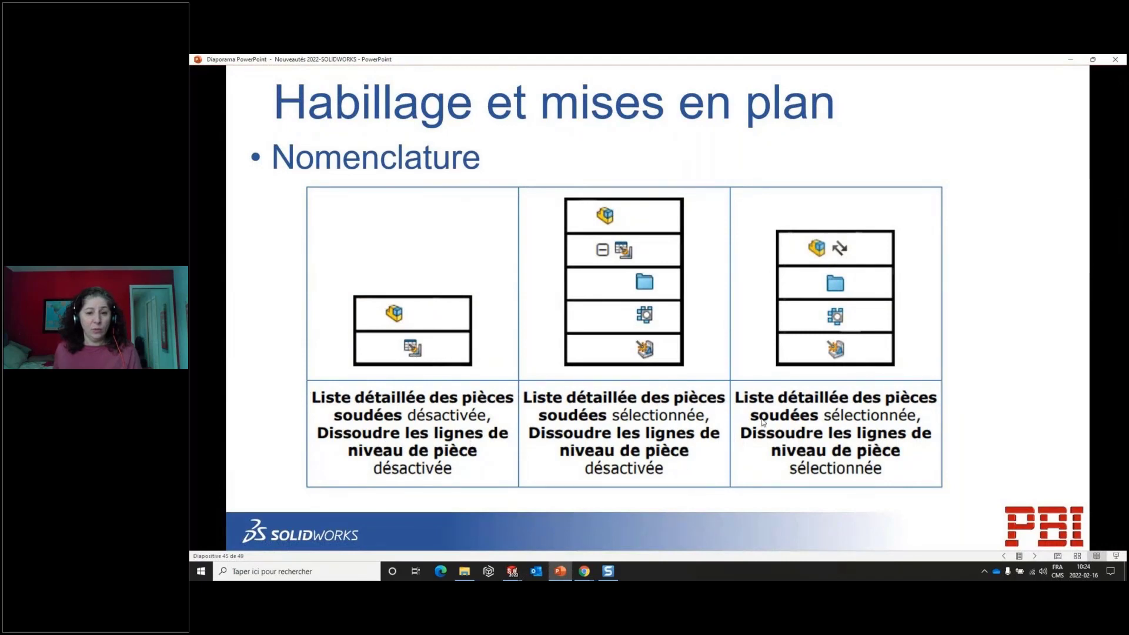
click(841, 433)
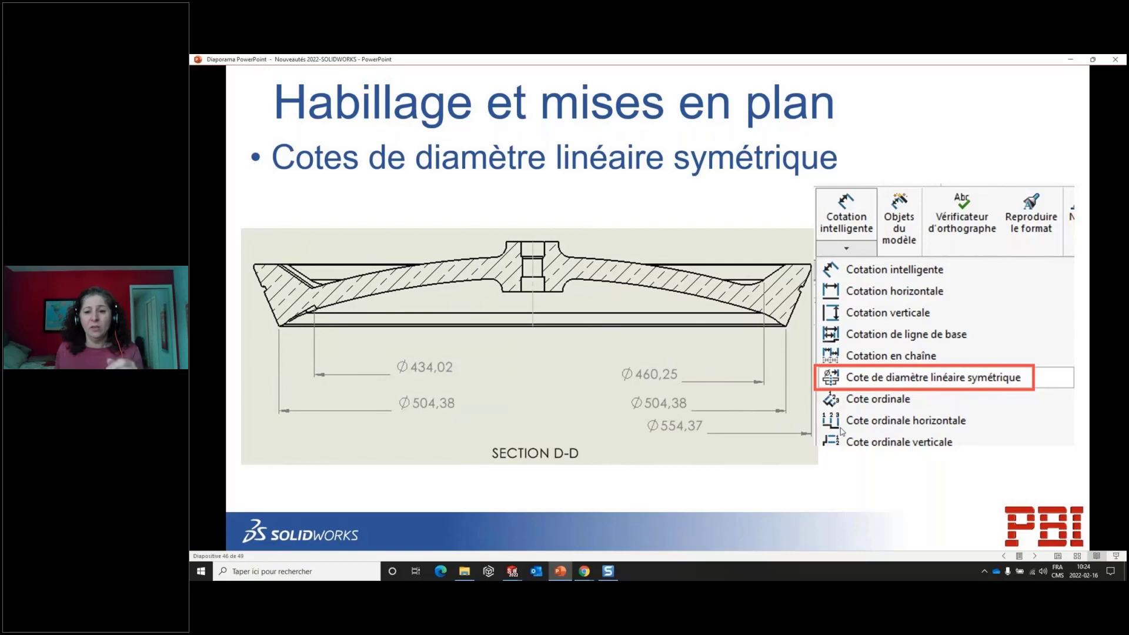
click(1071, 60)
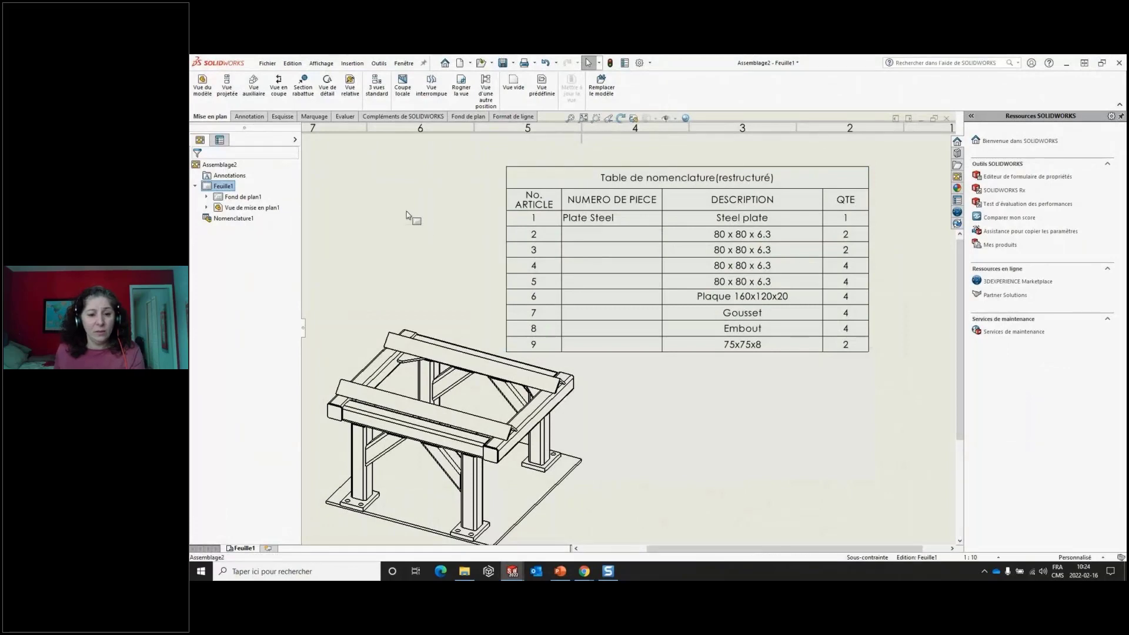
key(r)
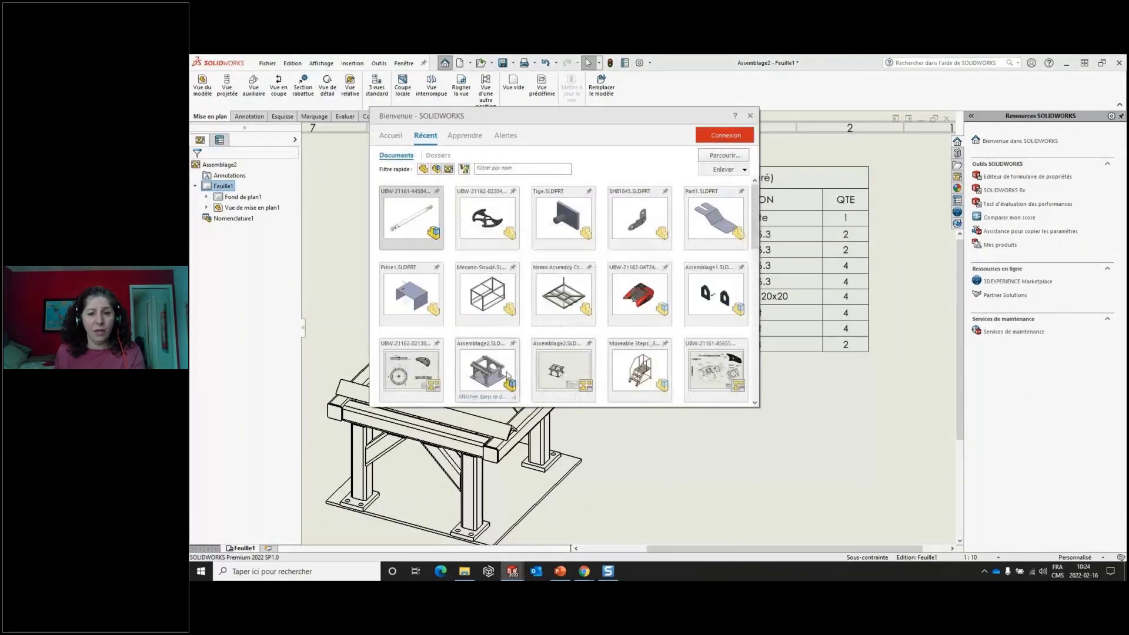
scroll(486, 372, down, 1)
click(412, 345)
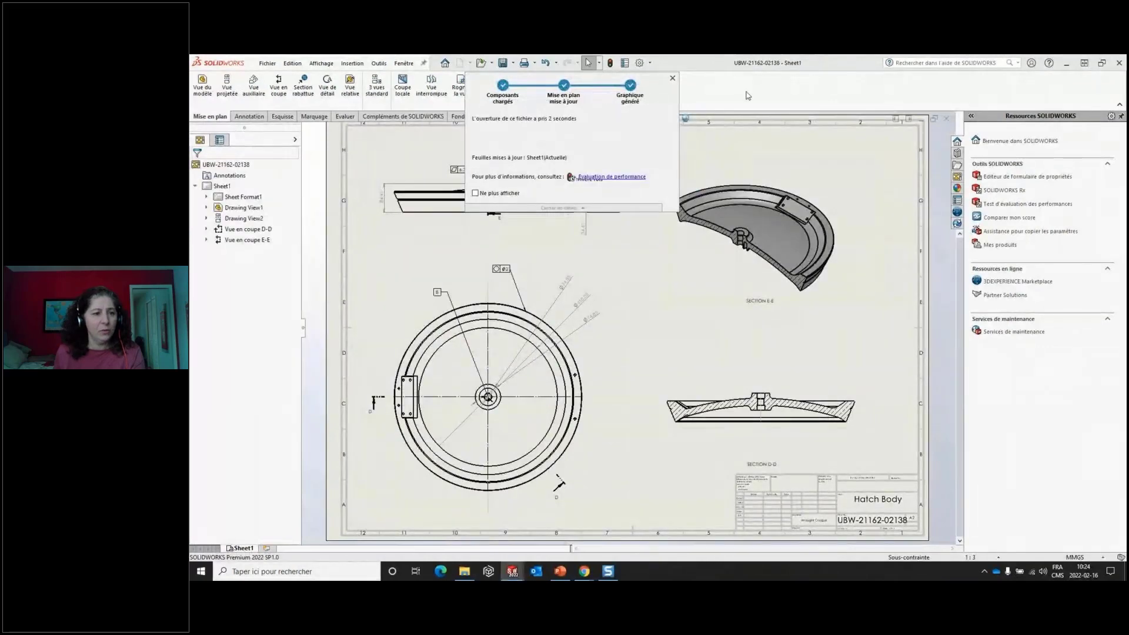
- Start a symmetric linear diameter dimension in Multiple mode and pick the centerline of section view D-D as the axis
click(250, 117)
click(207, 104)
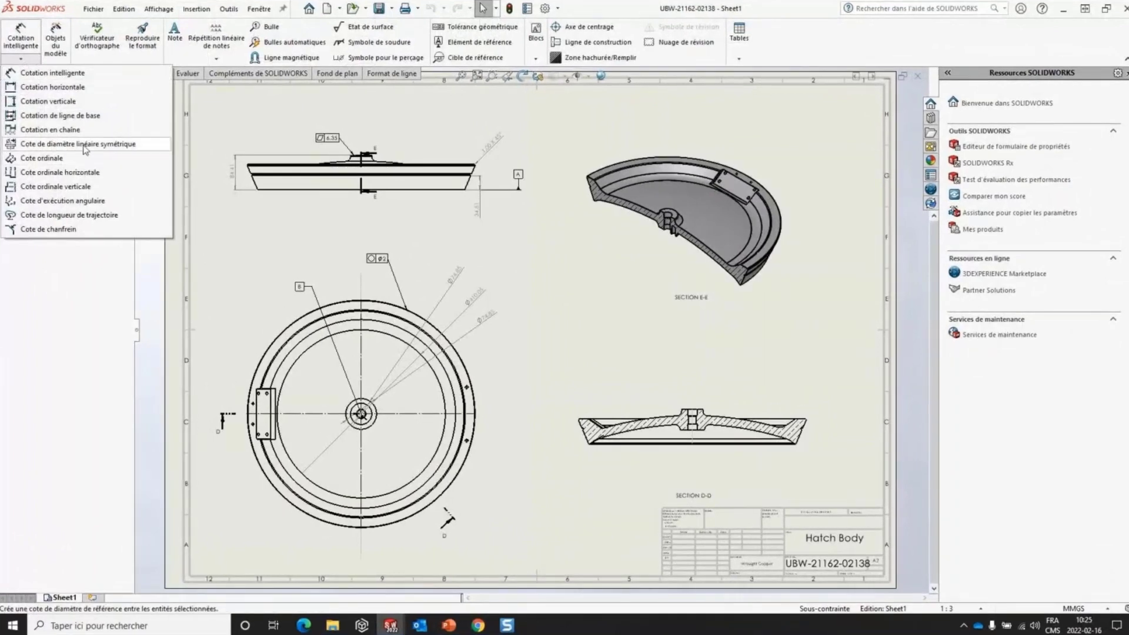
click(87, 147)
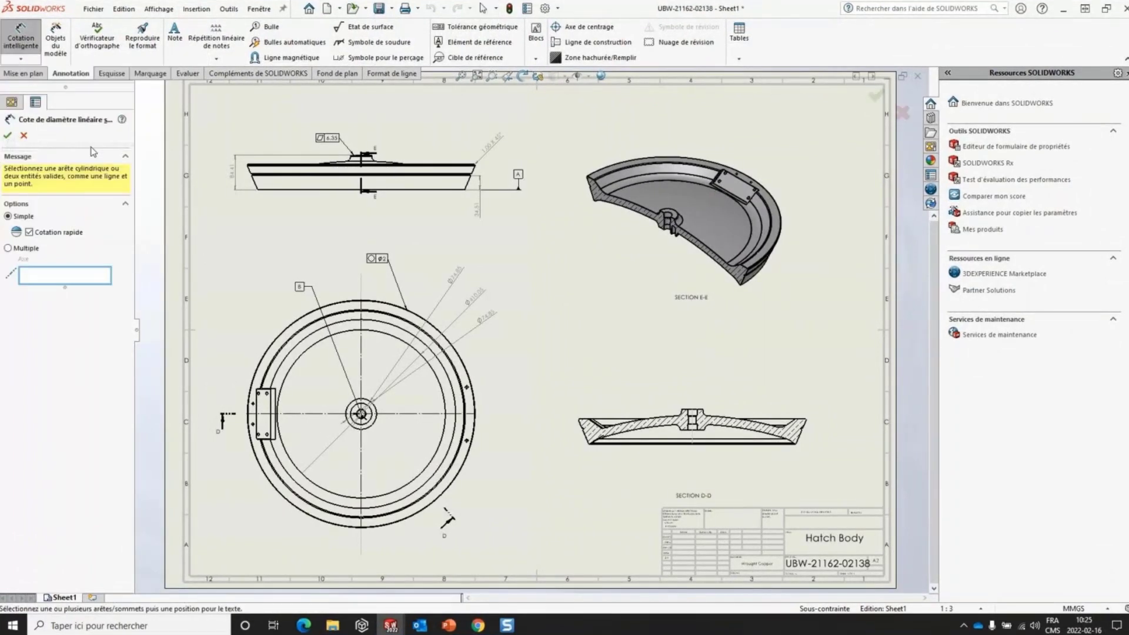
click(8, 248)
scroll(723, 431, down, 2)
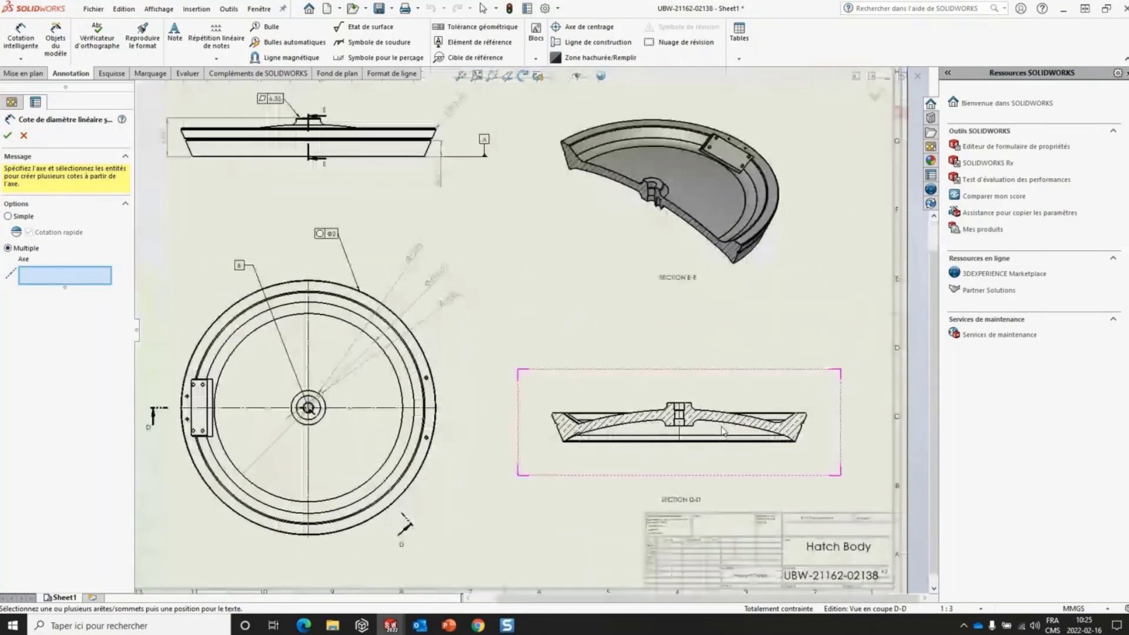
scroll(722, 431, down, 3)
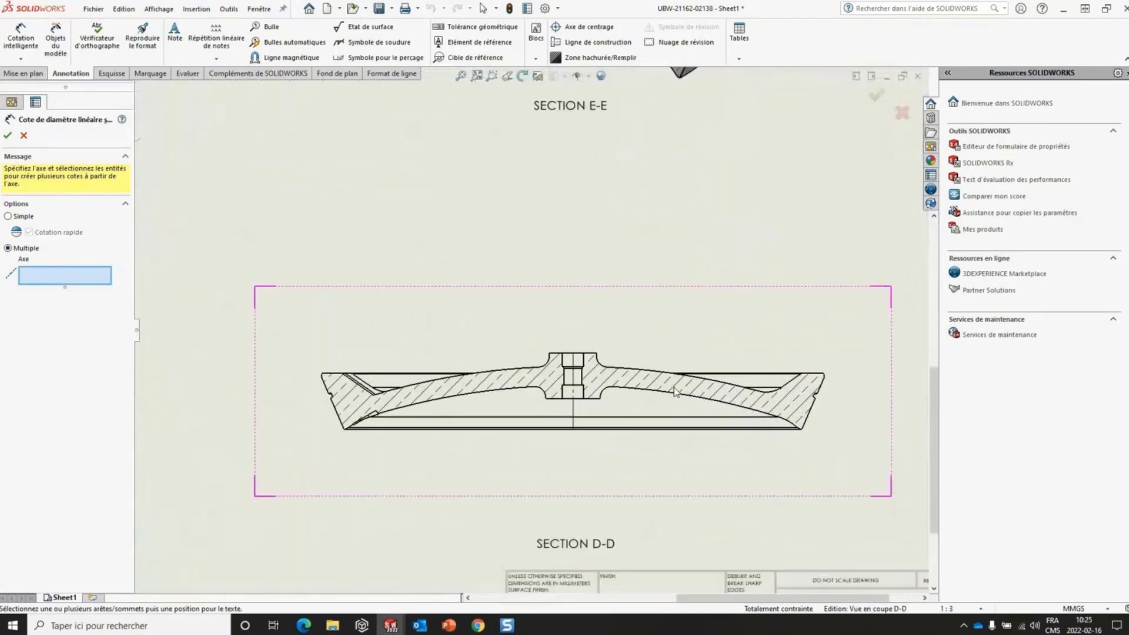
scroll(675, 392, down, 1)
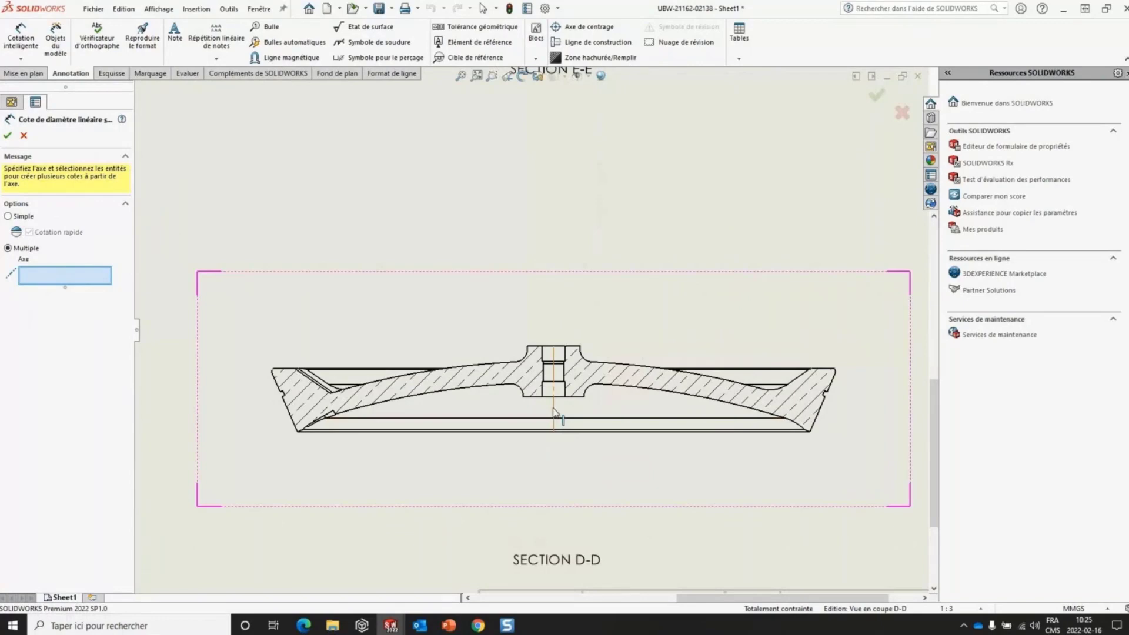
click(553, 411)
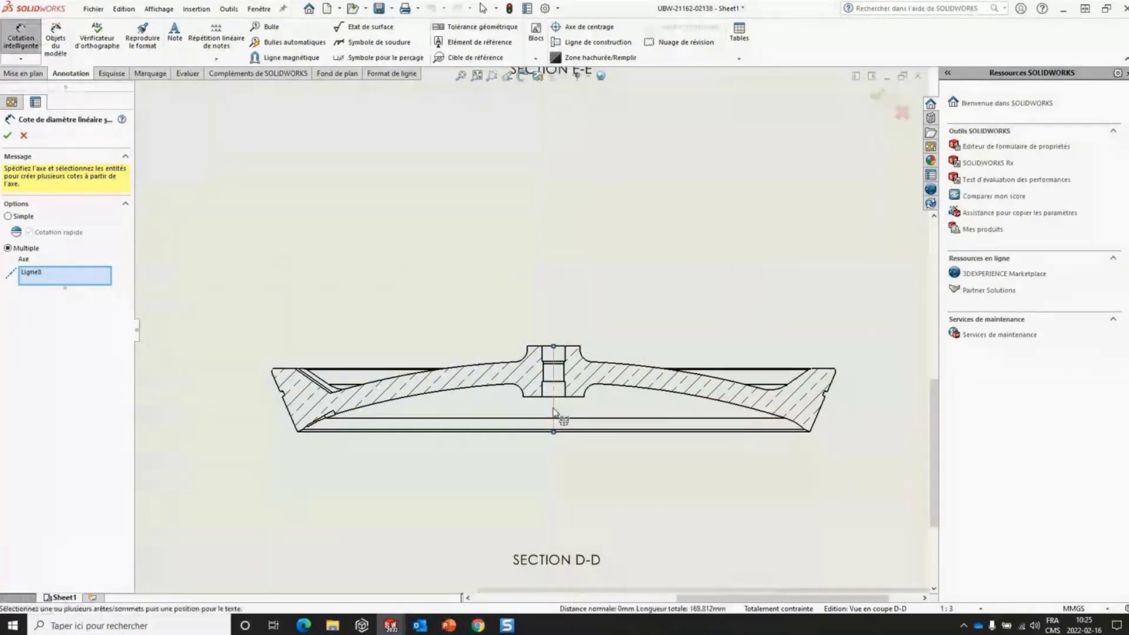
- Add symmetric diameter dimensions to the outer rim's upper corner, side groove and bottom corner on the right half of section D-D
click(835, 372)
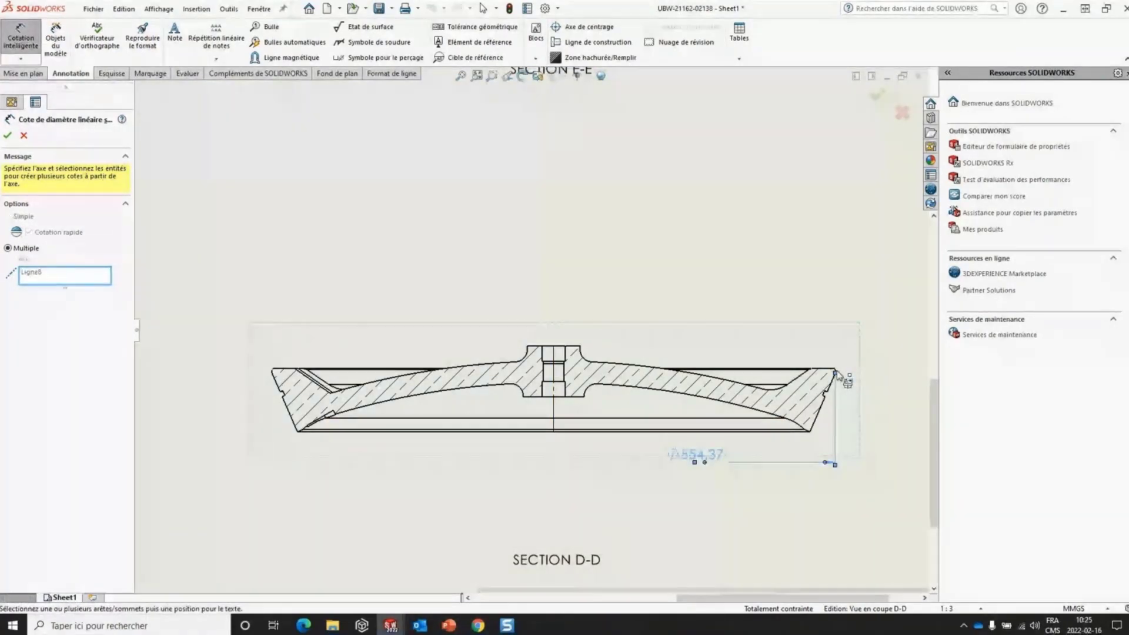
click(826, 392)
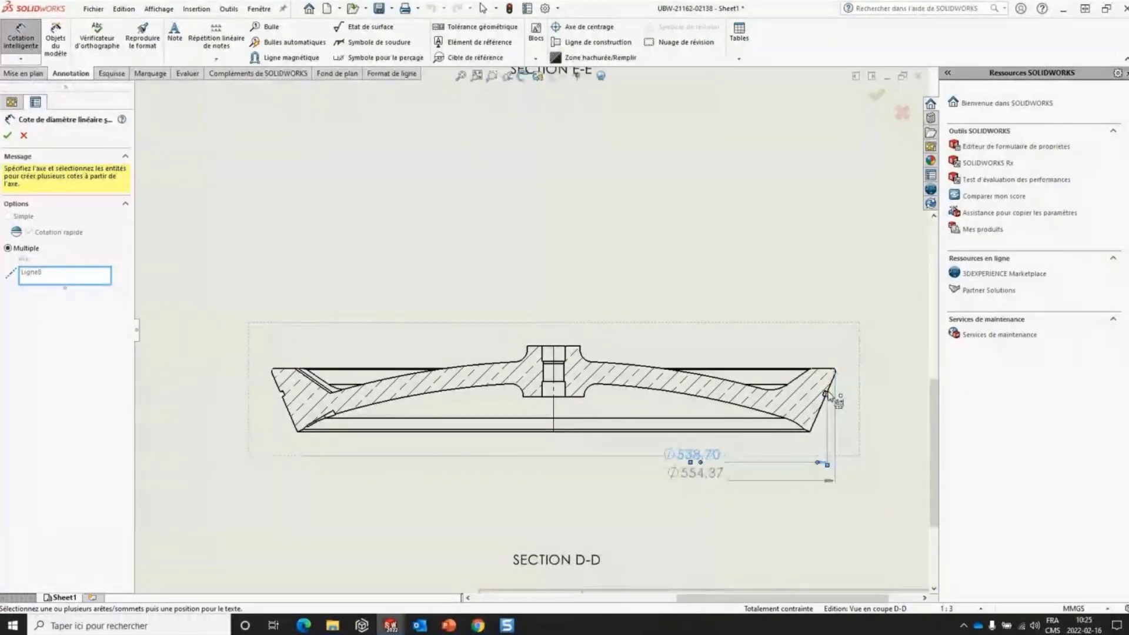
click(811, 434)
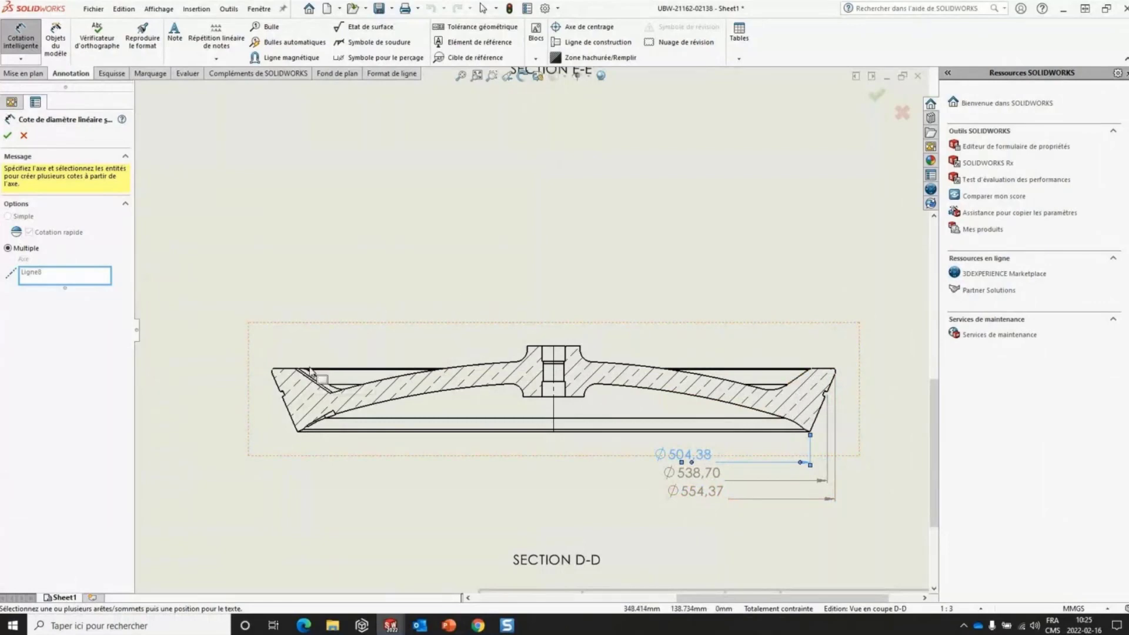
- Add symmetric diameter dimensions to the two inner rim recesses and the hub on section D-D's left half, placing the hub dimension text left of the hub
click(317, 379)
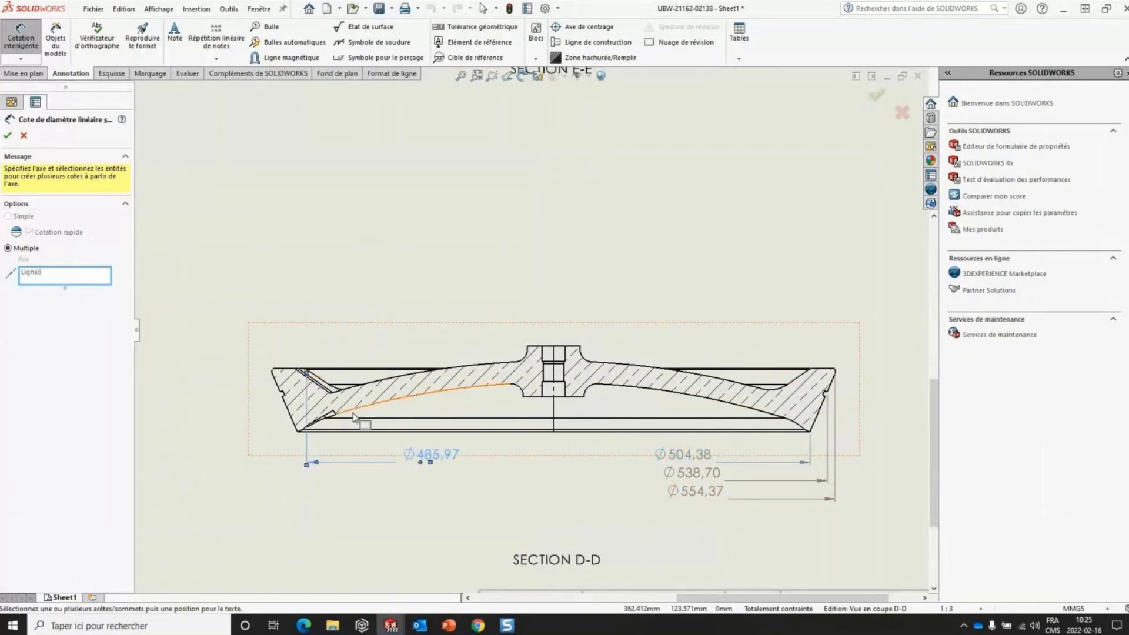
click(335, 417)
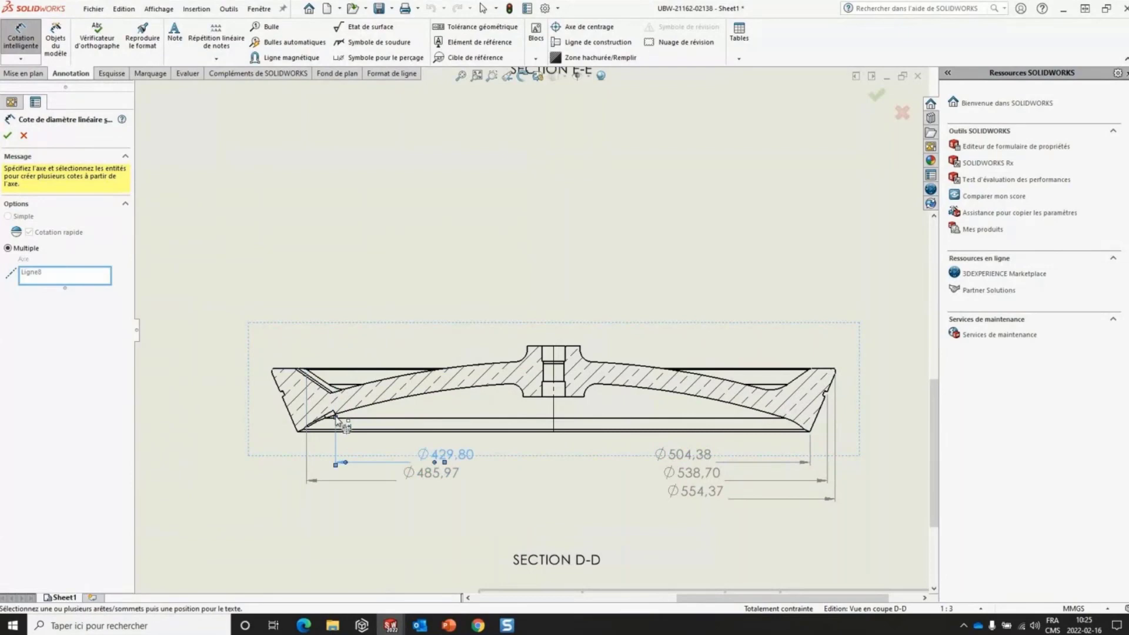
click(523, 400)
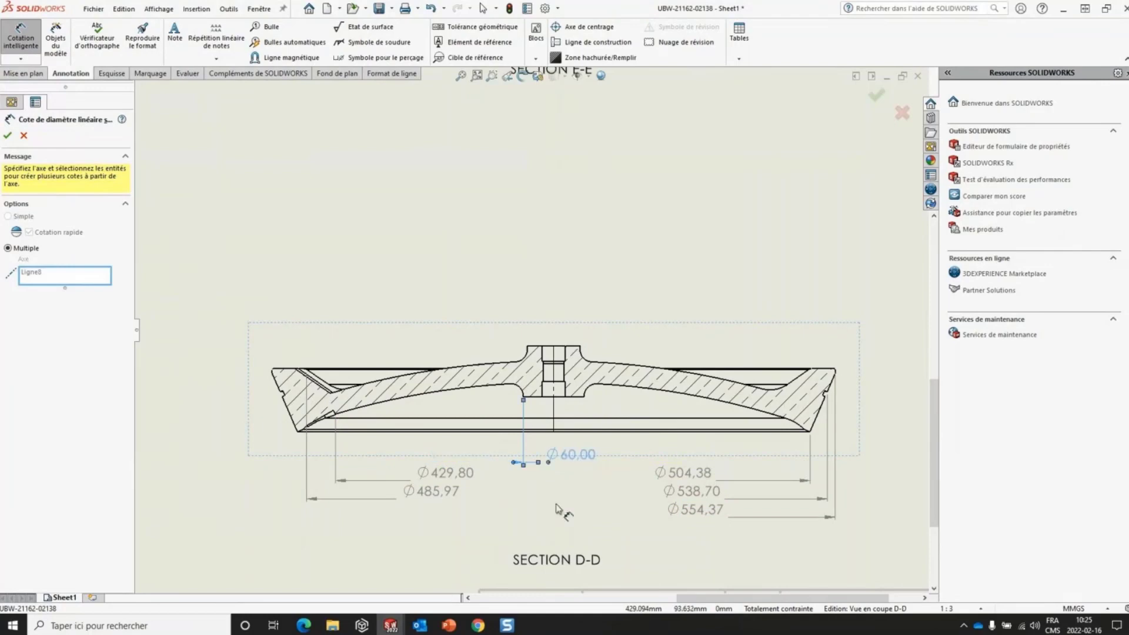
click(480, 455)
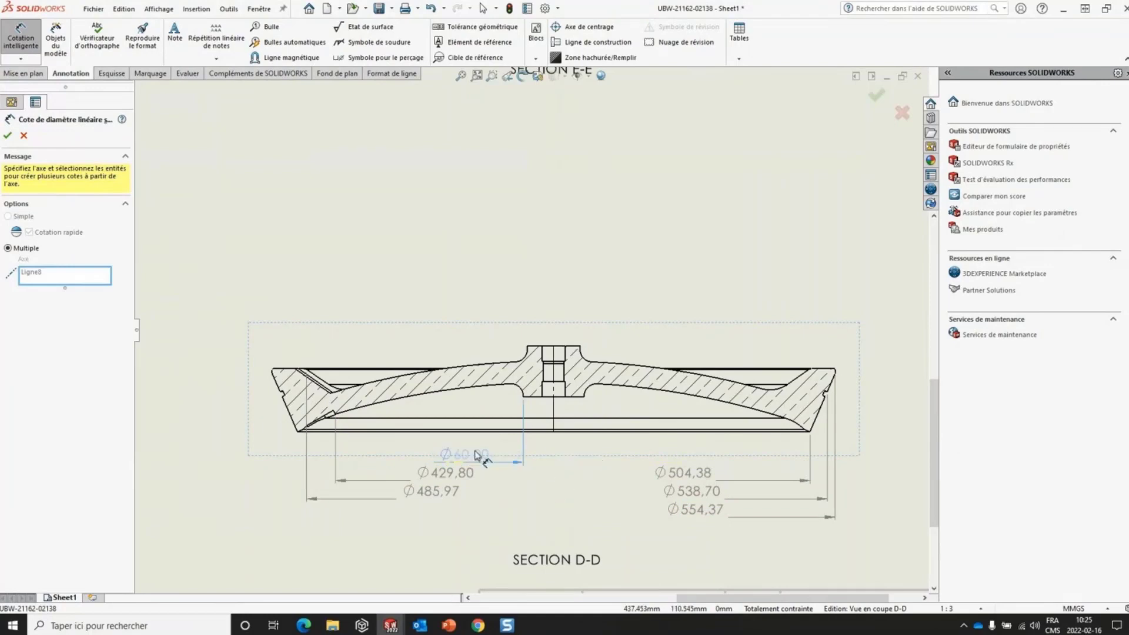
click(874, 97)
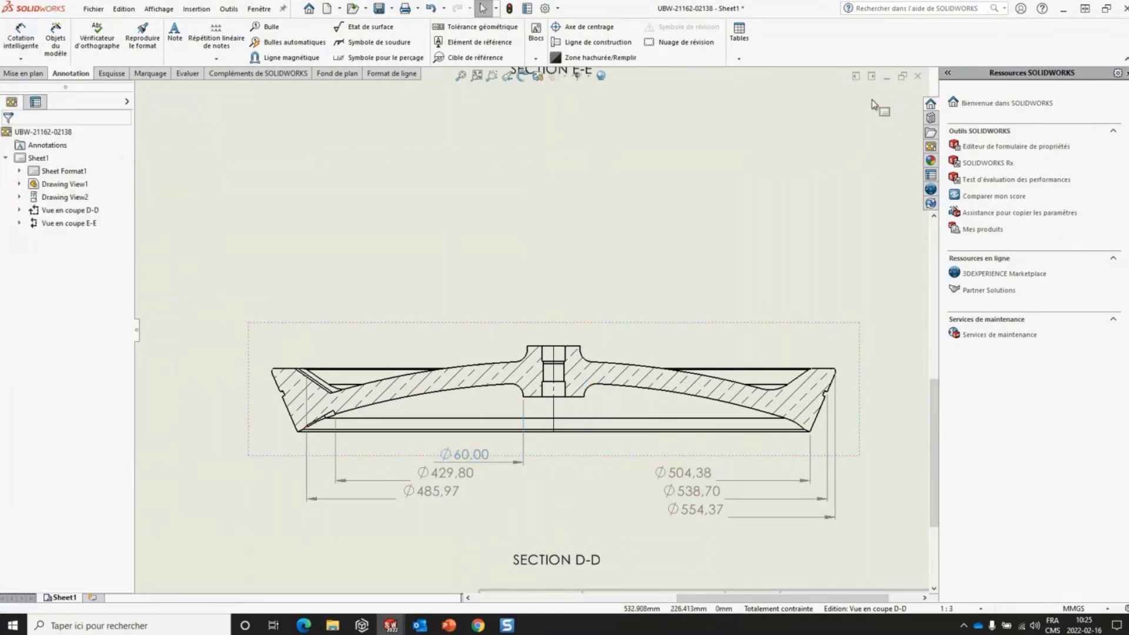
- Inspect the driven and display options of the bottom rim corner's diameter dimension, and dismiss them without changes
right_click(688, 479)
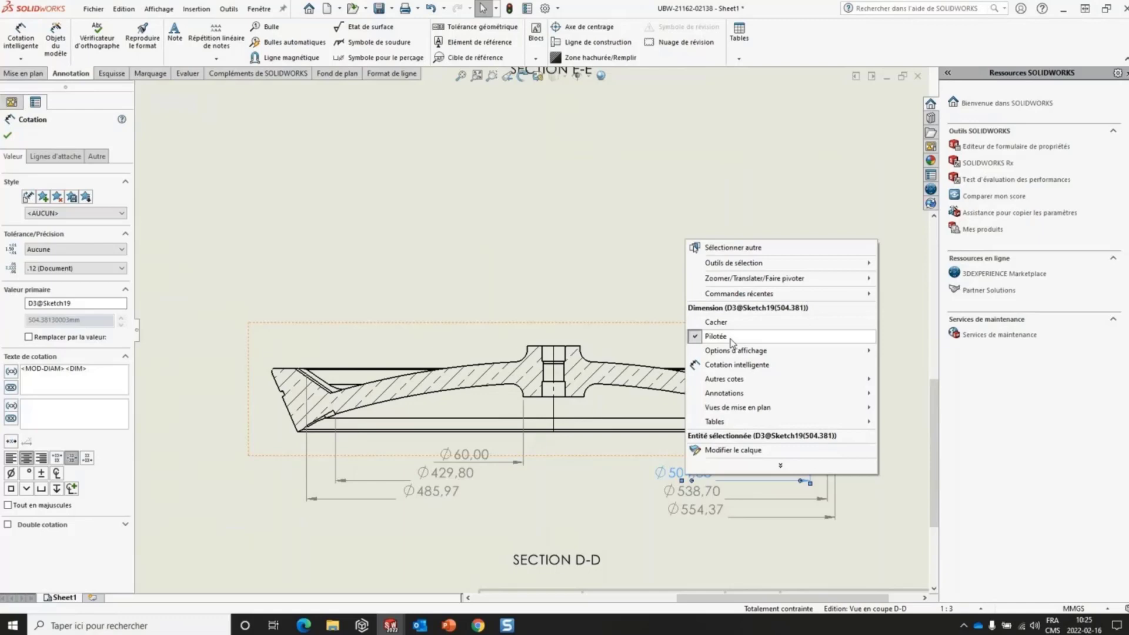
mouse_move(738, 352)
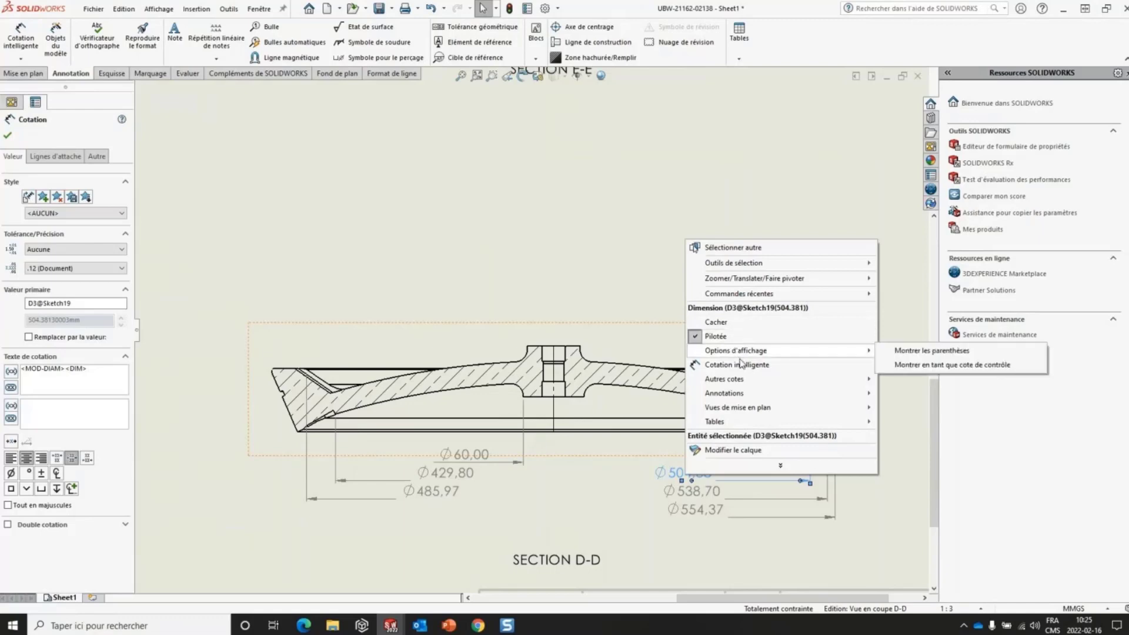
click(644, 262)
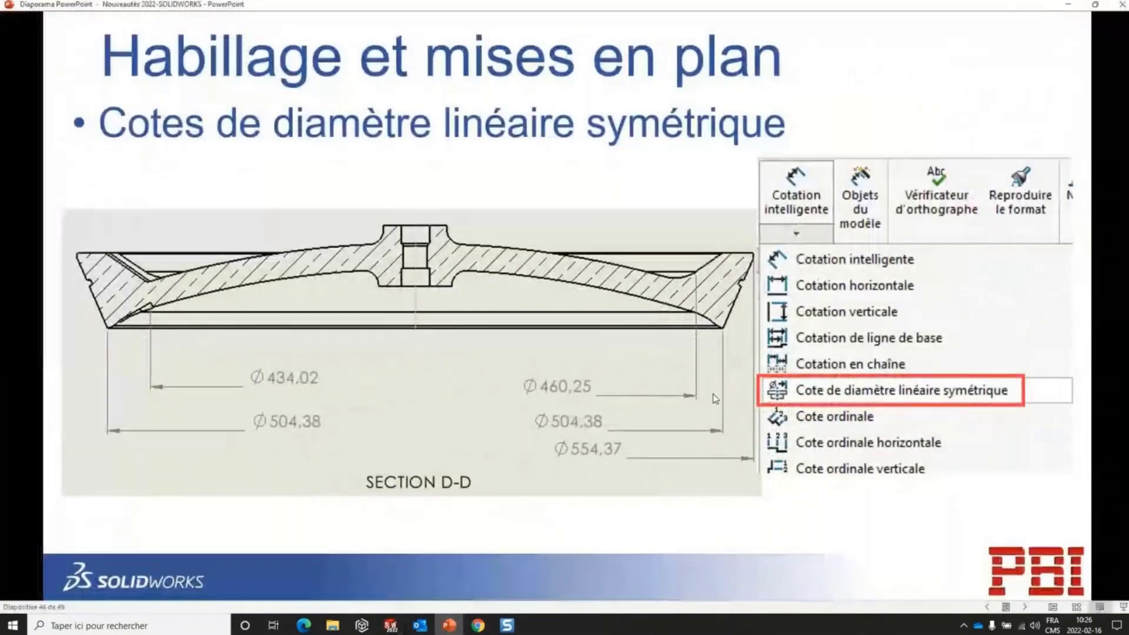
- Switch to the PowerPoint presentation and advance from the symmetric diameter slide to "Bonnes Pratiques avant la mise à jour"
click(715, 399)
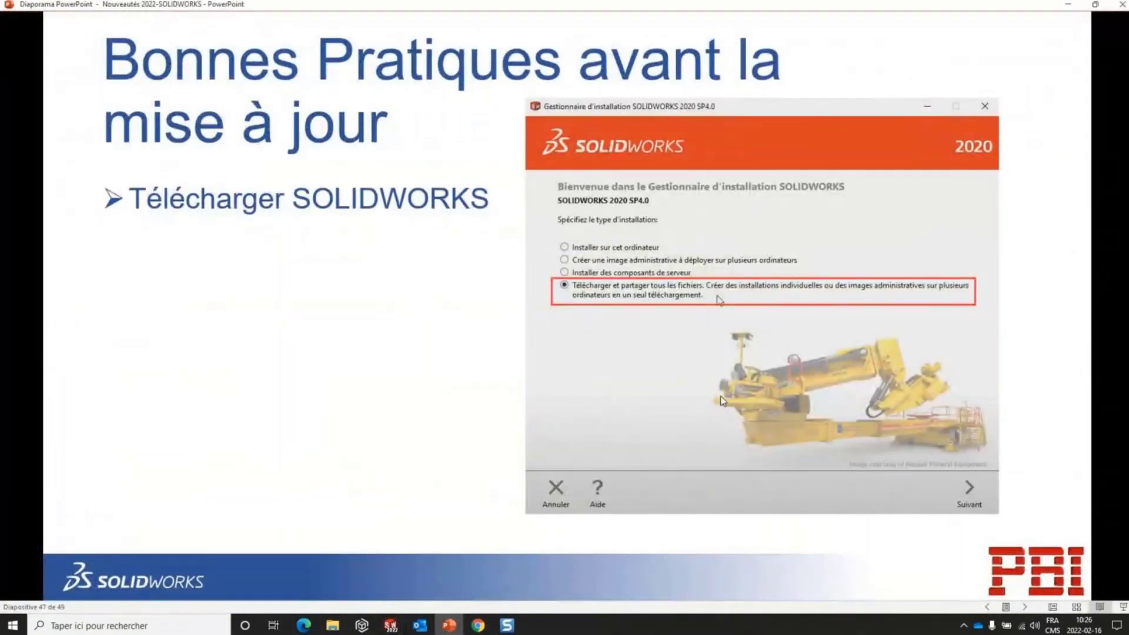
click(721, 400)
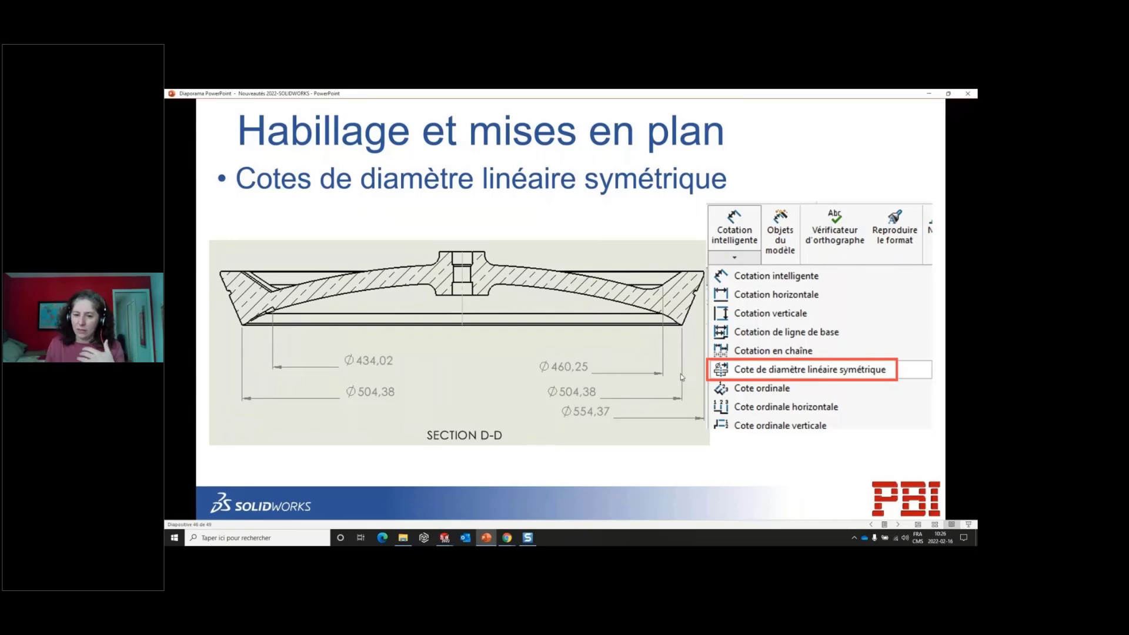
click(655, 374)
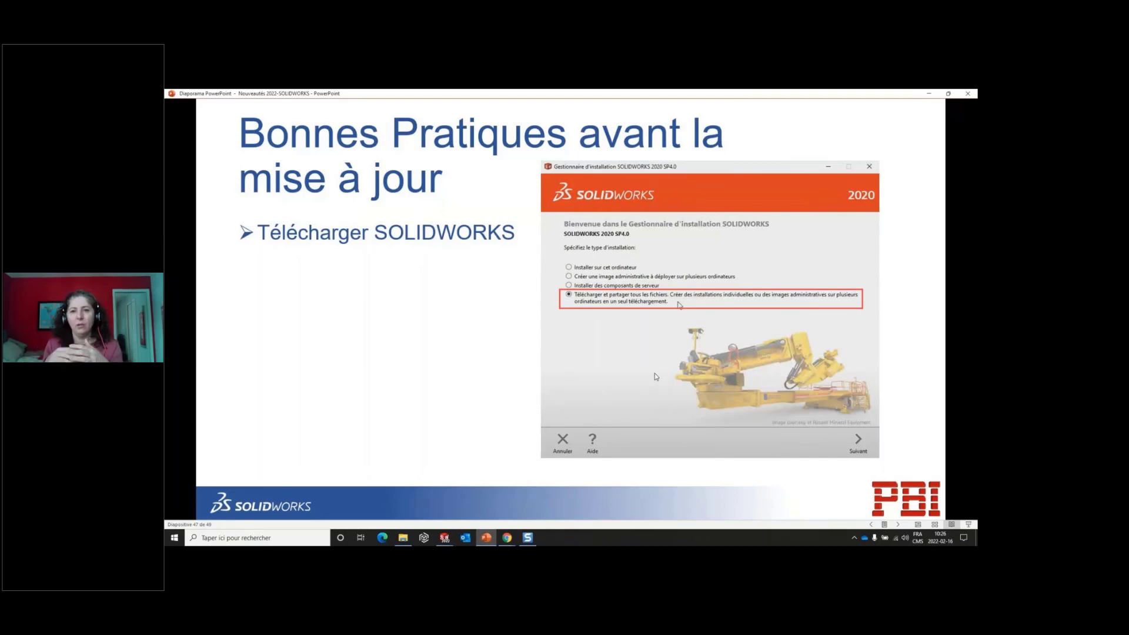
- Switch to SOLIDWORKS, and close the Assemblage2 assembly and the Hatch Body drawing to return to the Assemblage2 bill of materials drawing
click(246, 538)
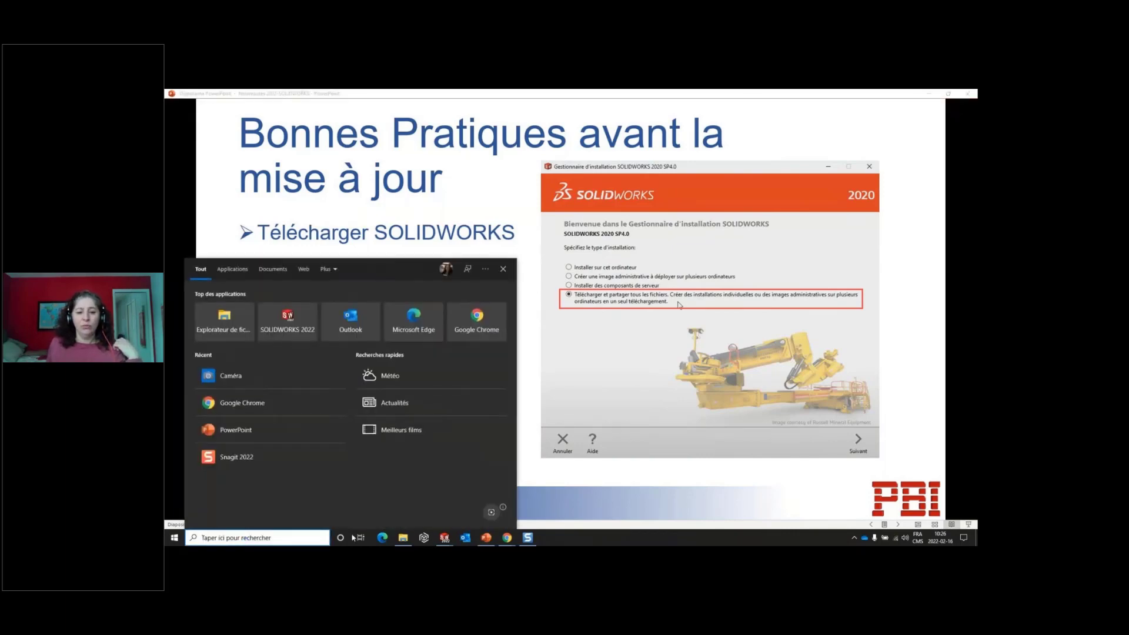
click(445, 540)
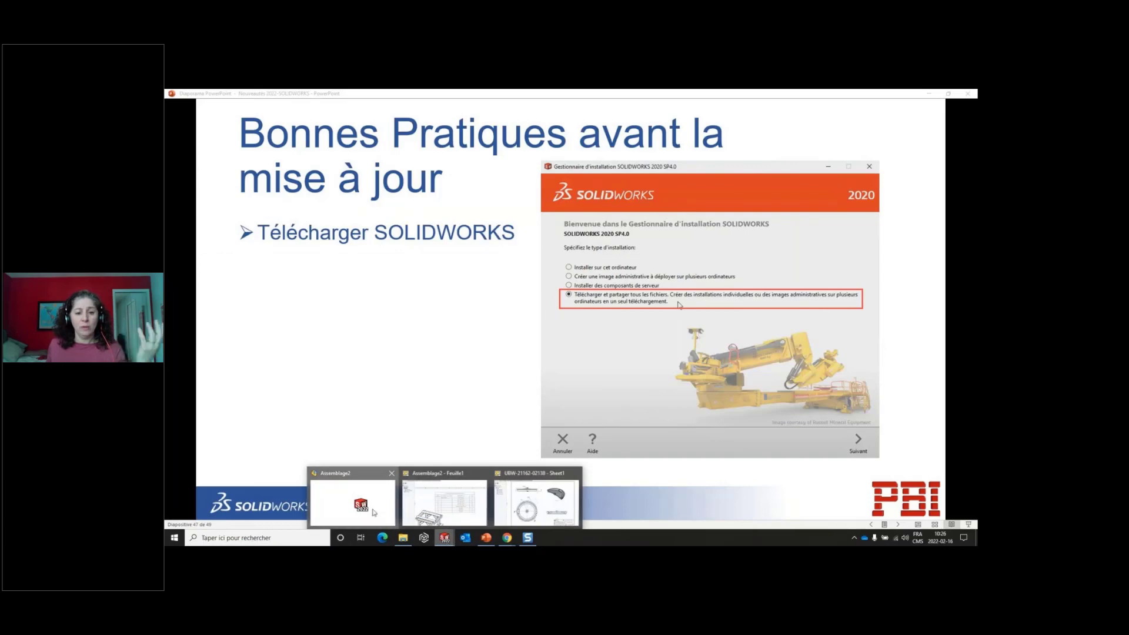
click(353, 501)
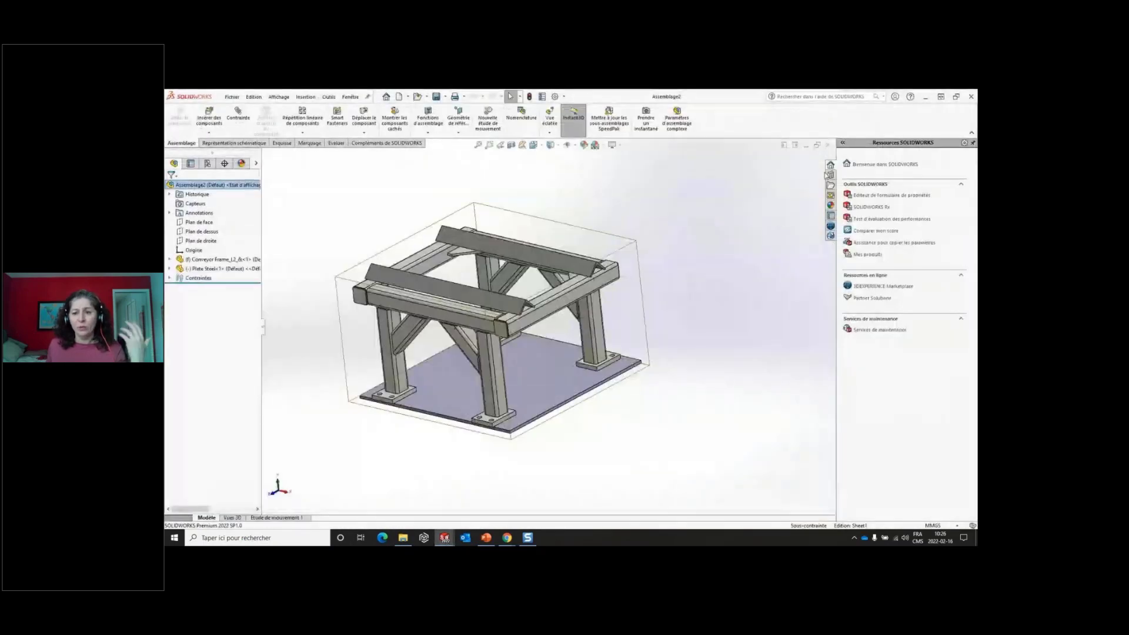
click(827, 144)
click(821, 146)
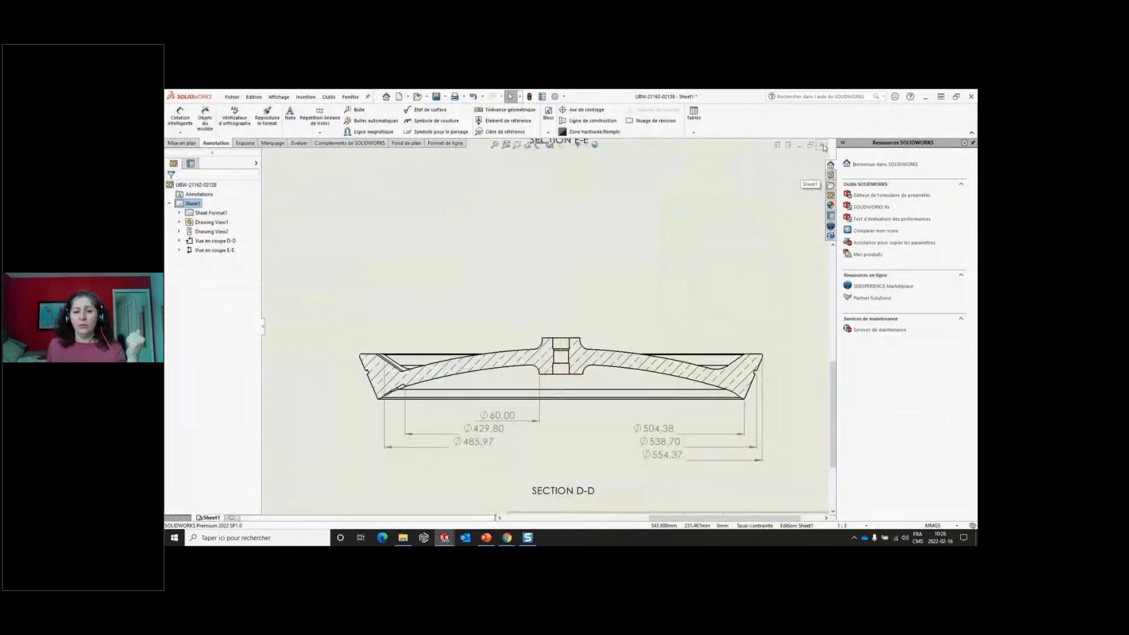
click(531, 325)
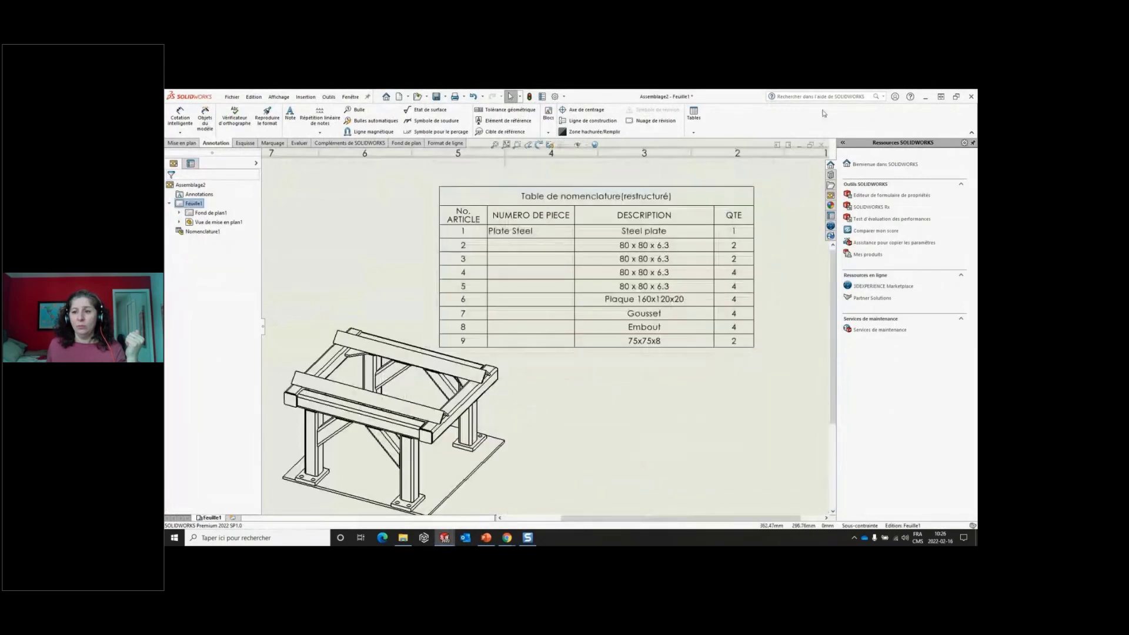
- Display the SOLIDWORKS help and update commands, and return to the PowerPoint slide on good practices before updating
click(910, 97)
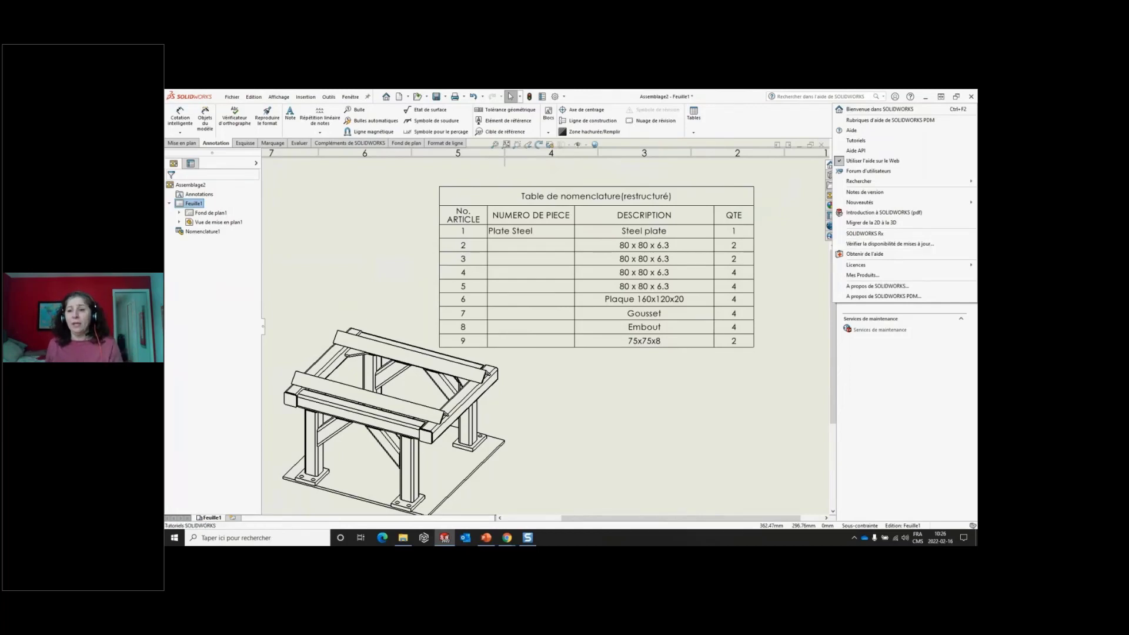
click(926, 97)
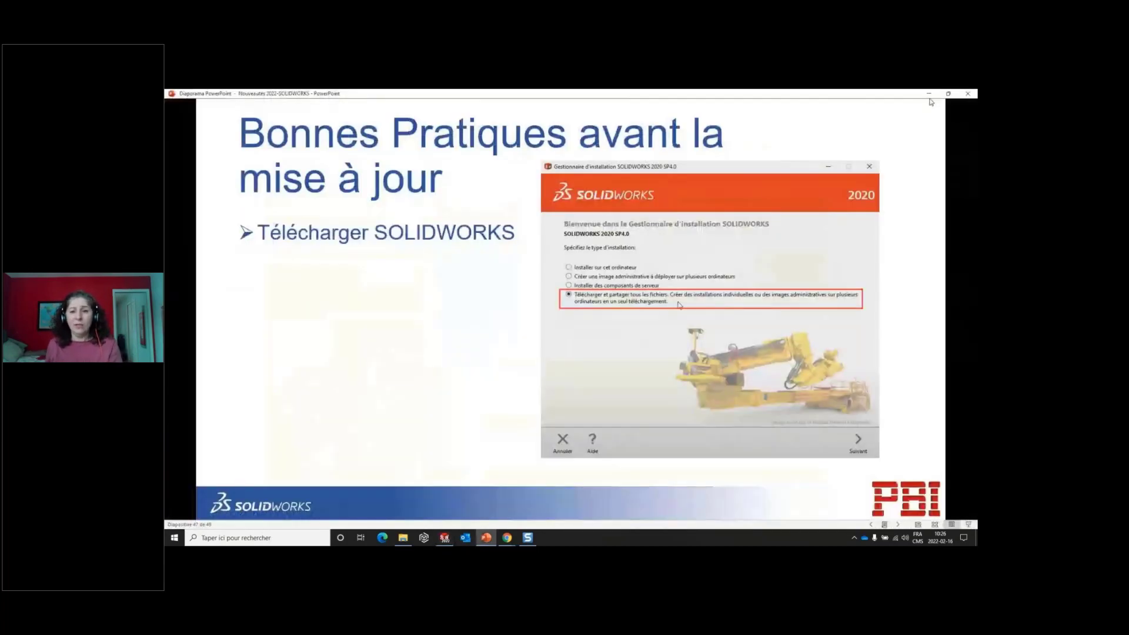